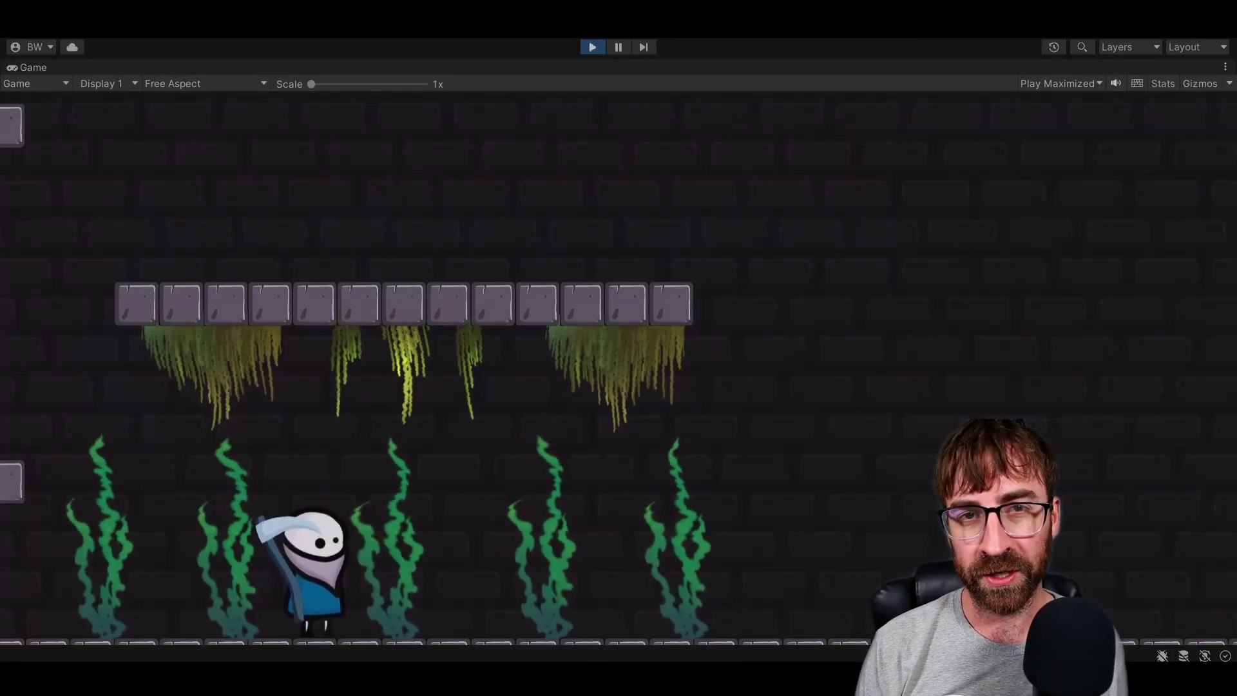
# Playtest the scene by running and jumping the character past the algae and hanging moss.
pyautogui.press('a')
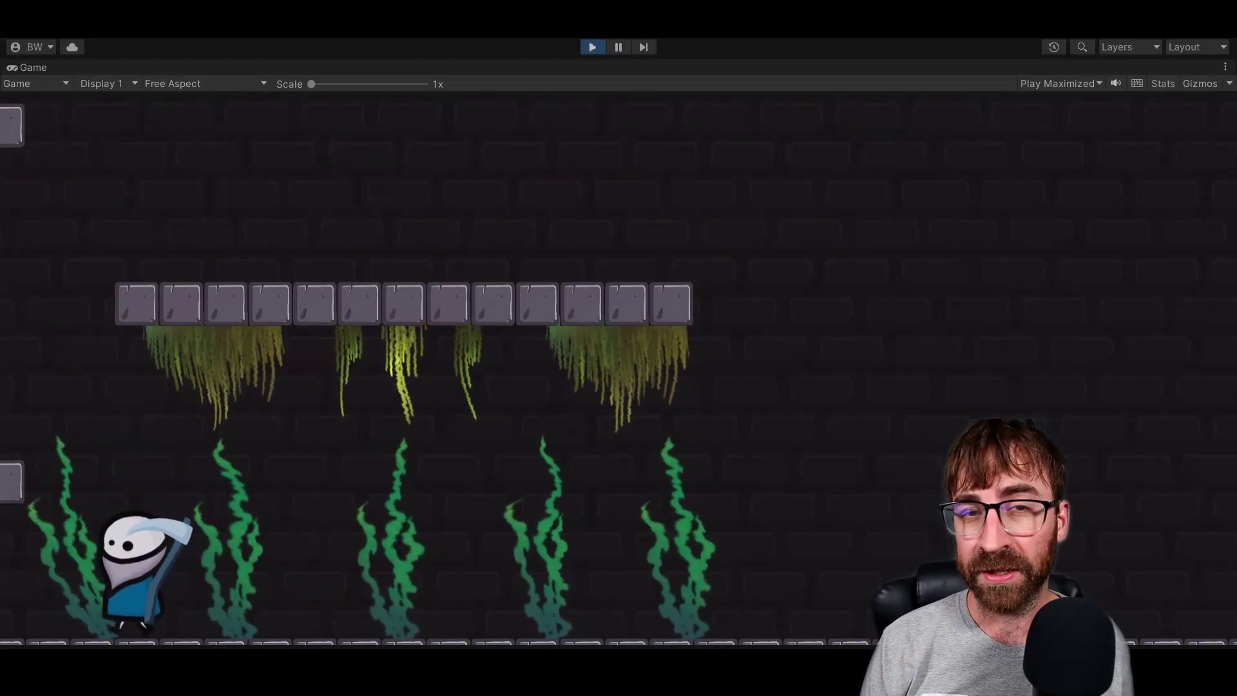
pyautogui.press('Right')
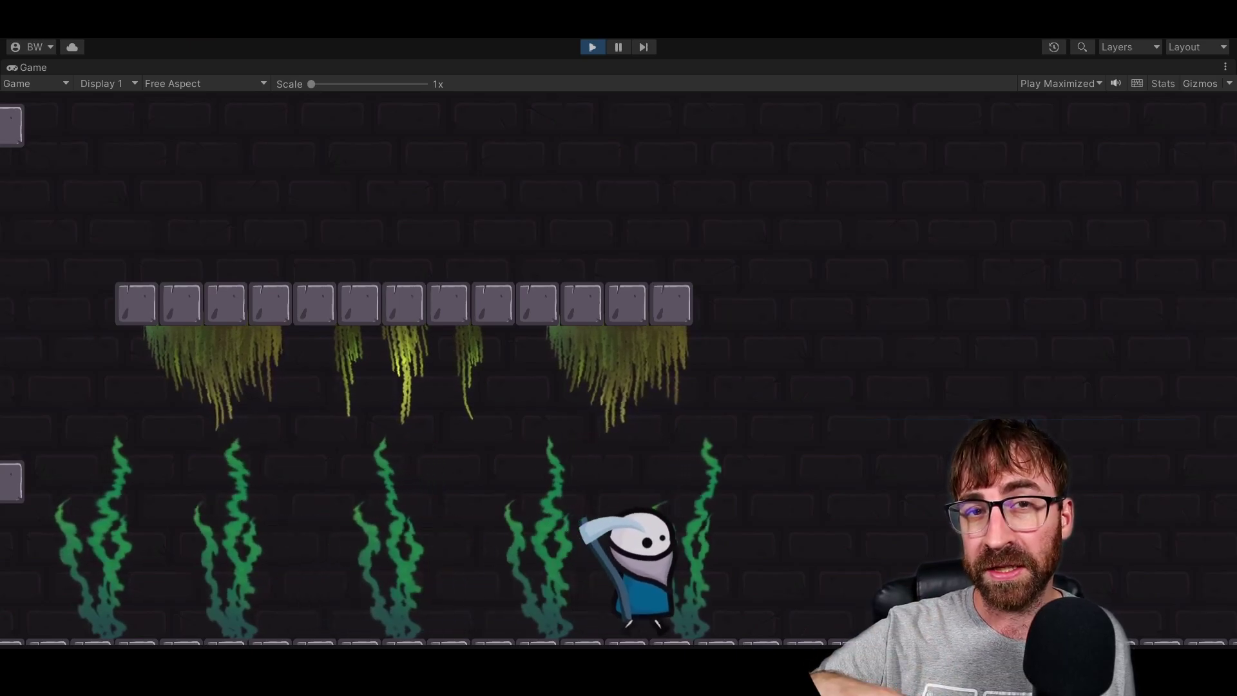
pyautogui.press('space')
pyautogui.press('a')
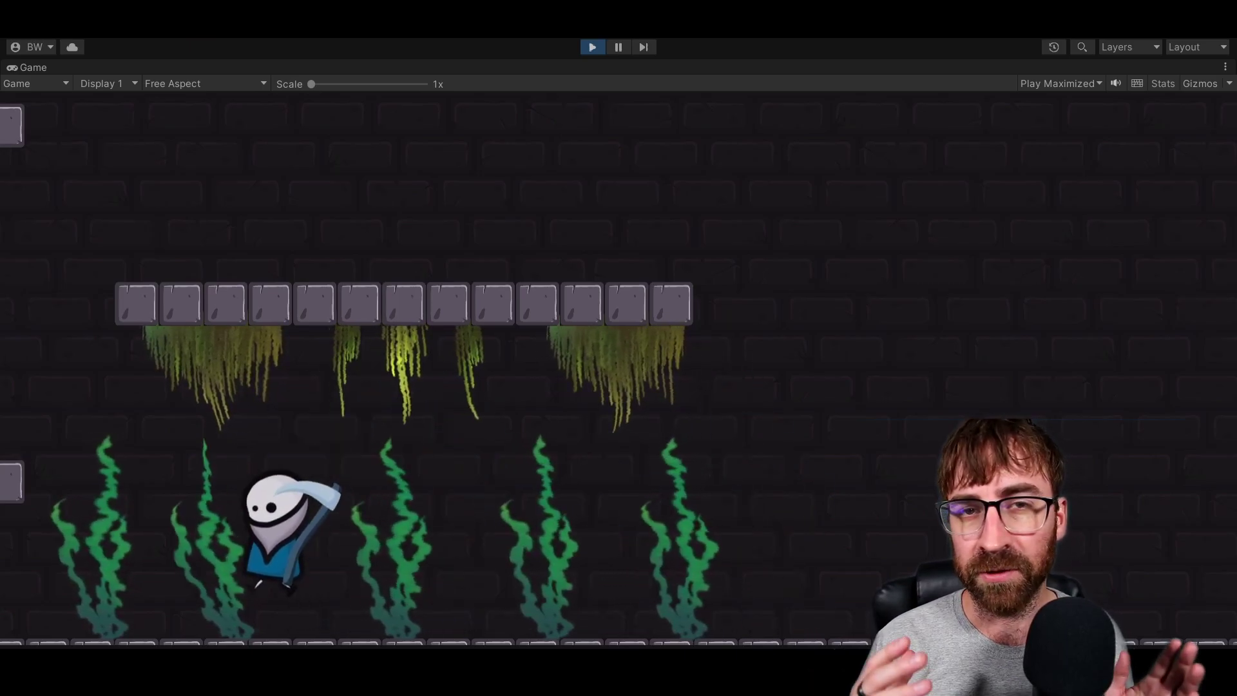
pyautogui.press('space')
pyautogui.press('d')
pyautogui.press('a')
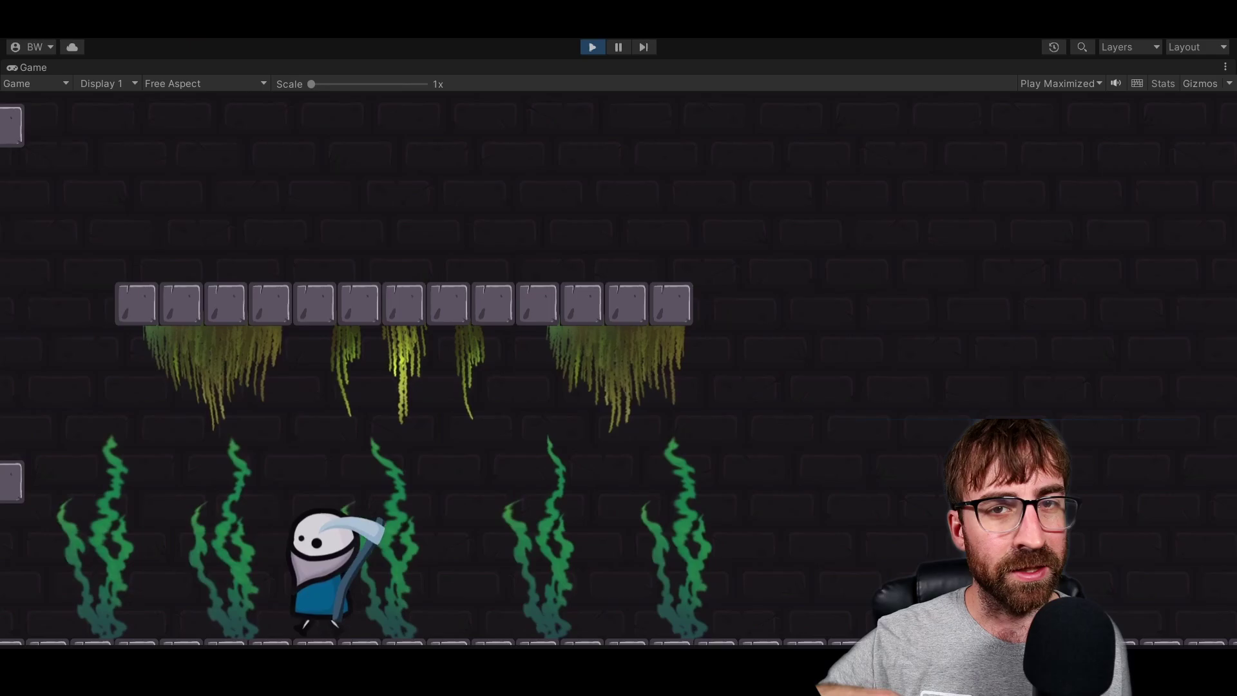
pyautogui.press('d')
pyautogui.press('space')
pyautogui.press('space')
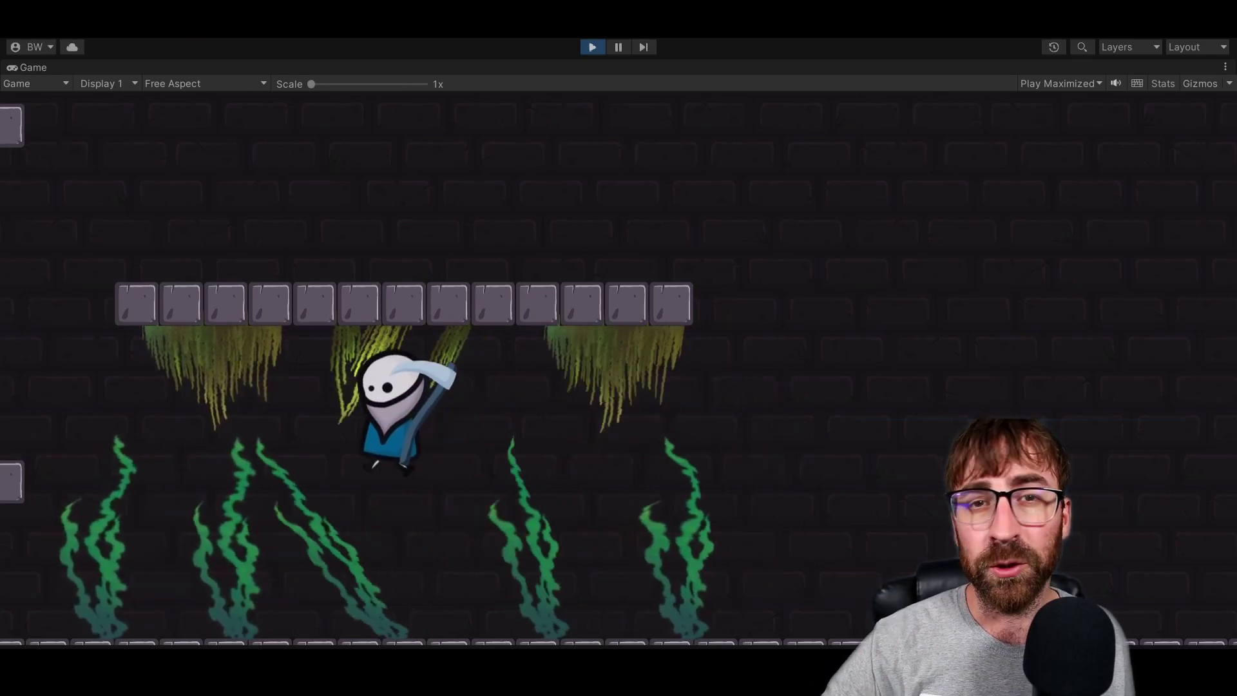
pyautogui.press('Right')
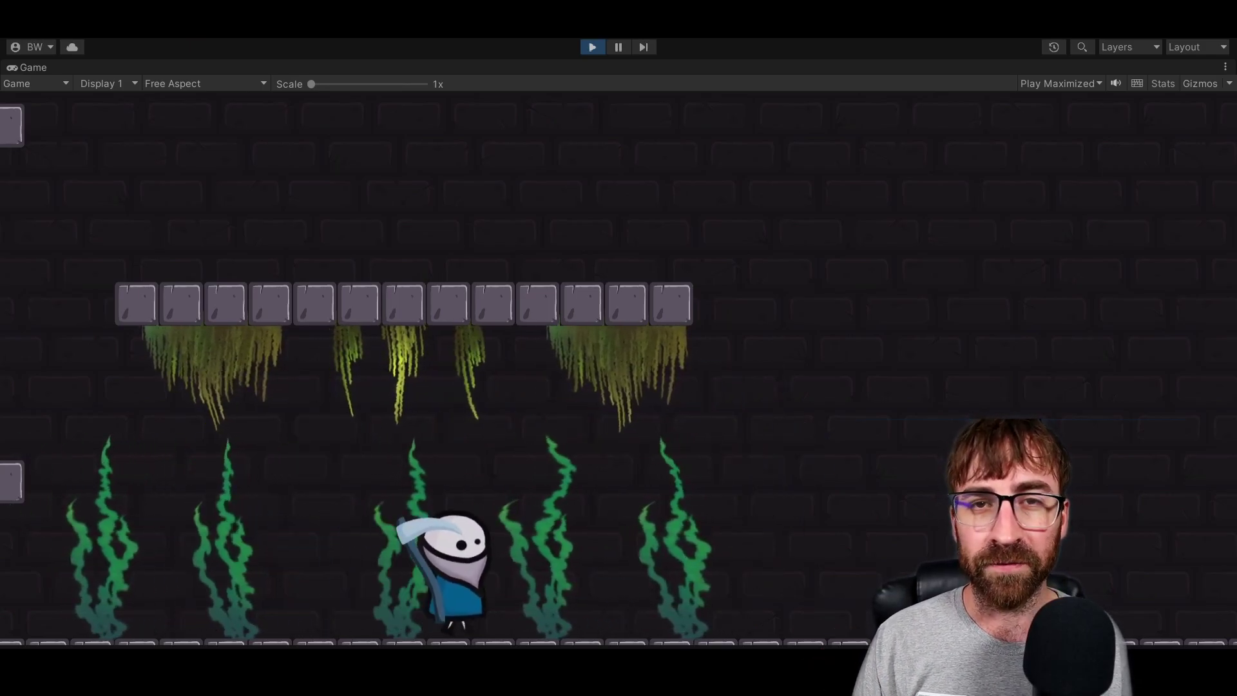
pyautogui.press('Left')
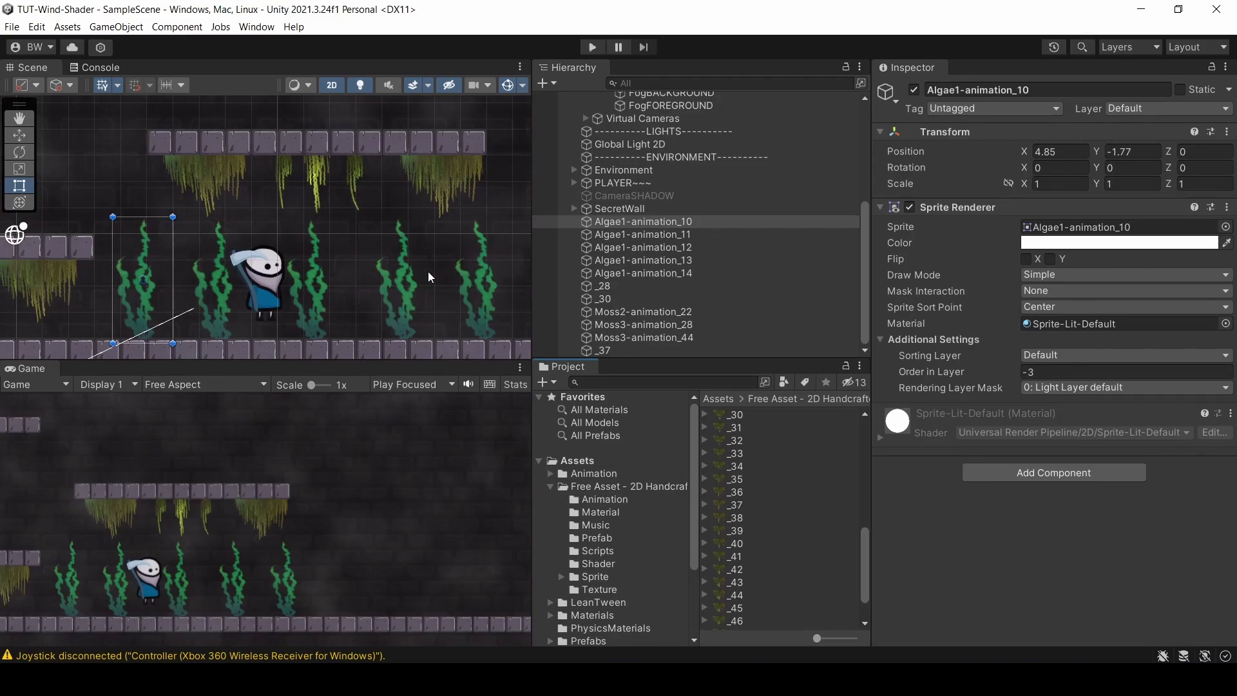
# Create a Sprite Lit shader graph named Wind in the Shaders/Wind folder and open it for editing.
pyautogui.rightClick(746, 459)
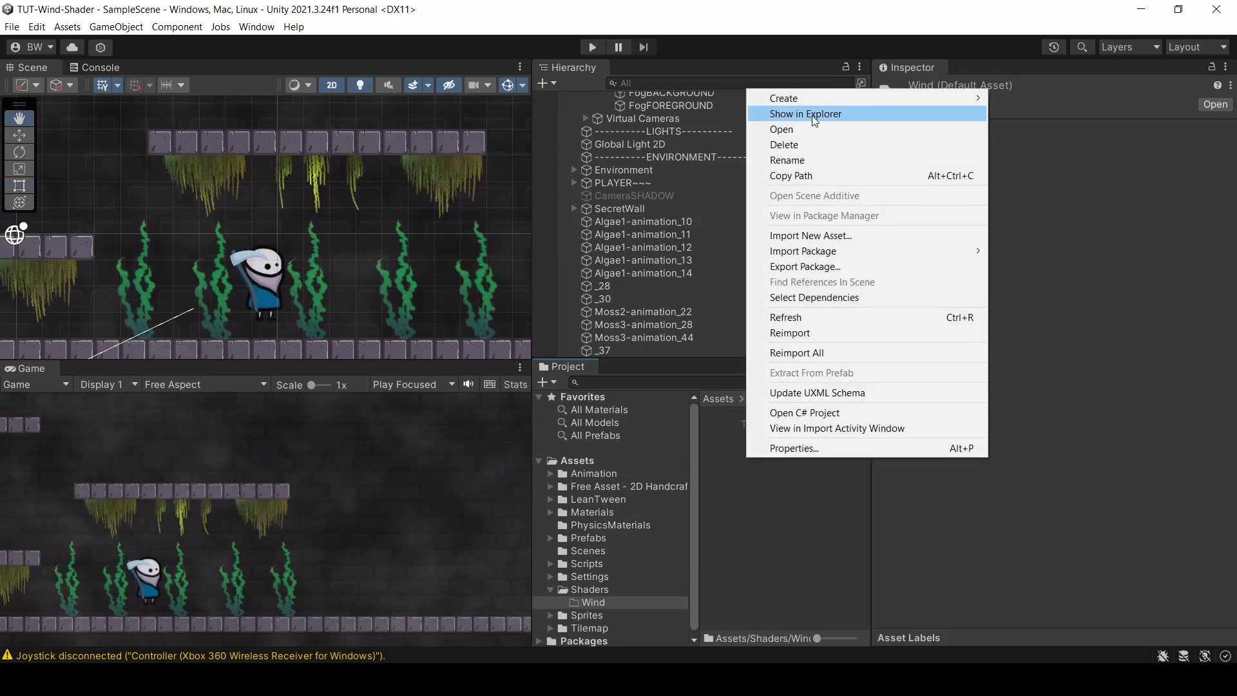
pyautogui.moveTo(885, 94)
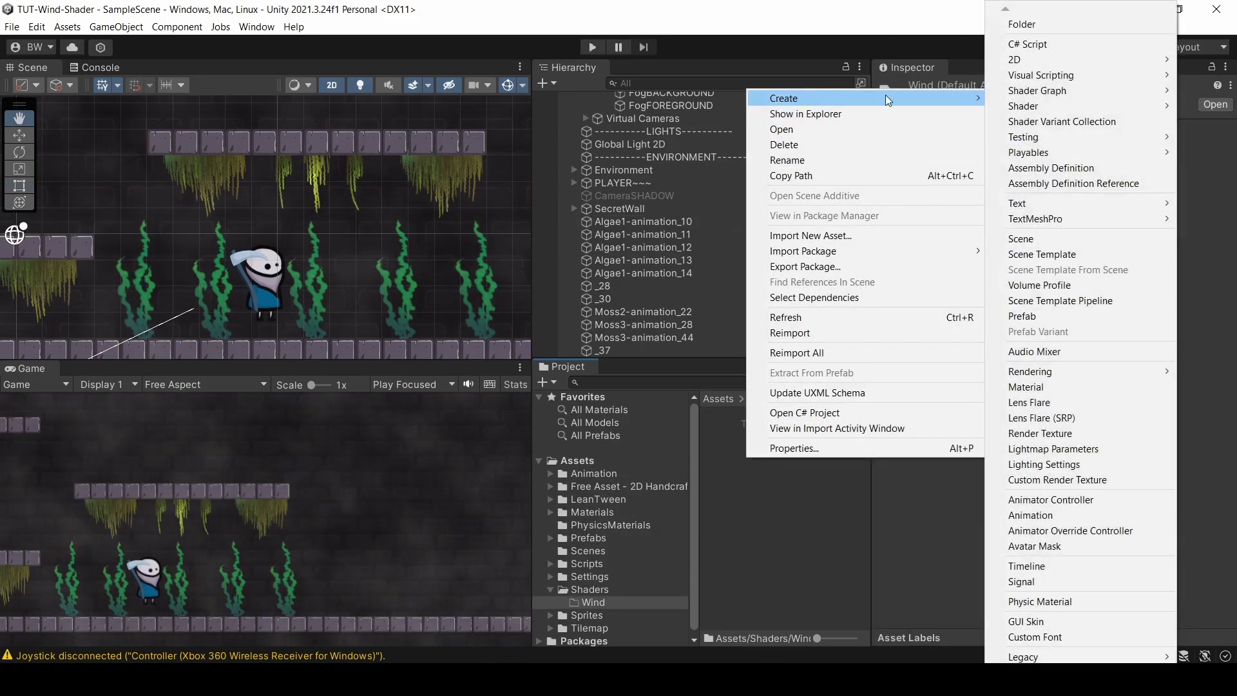
pyautogui.moveTo(1104, 90)
pyautogui.click(1027, 155)
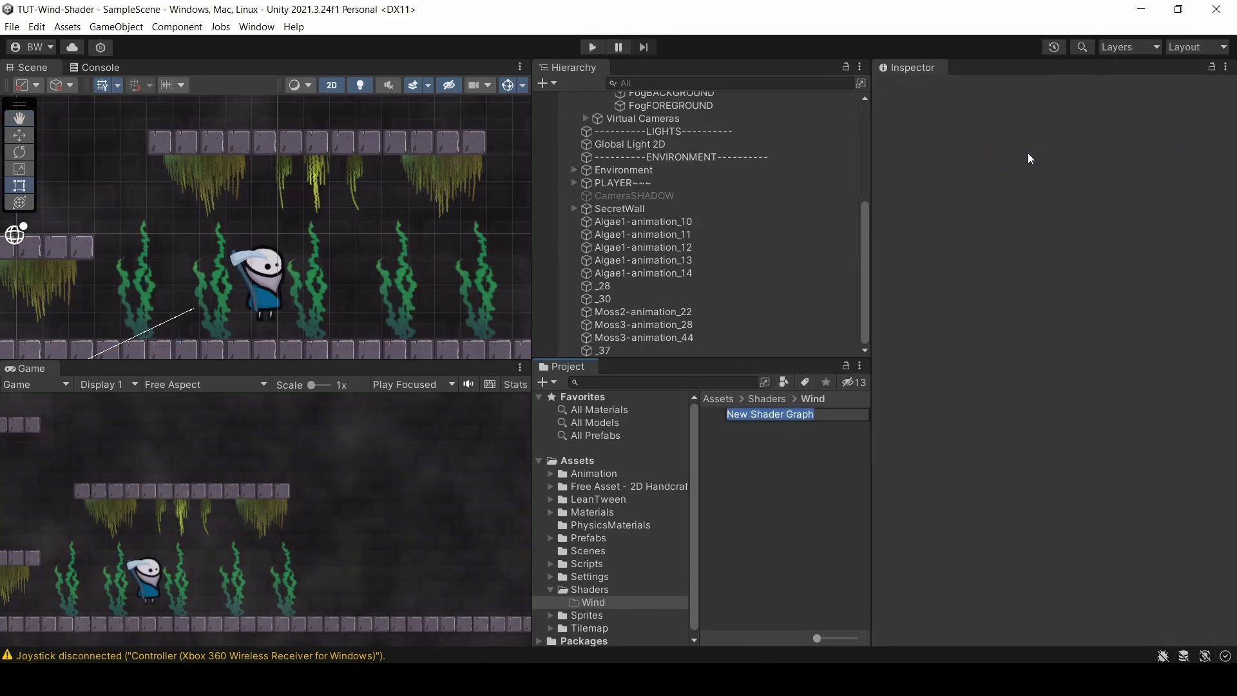
pyautogui.write('Wind')
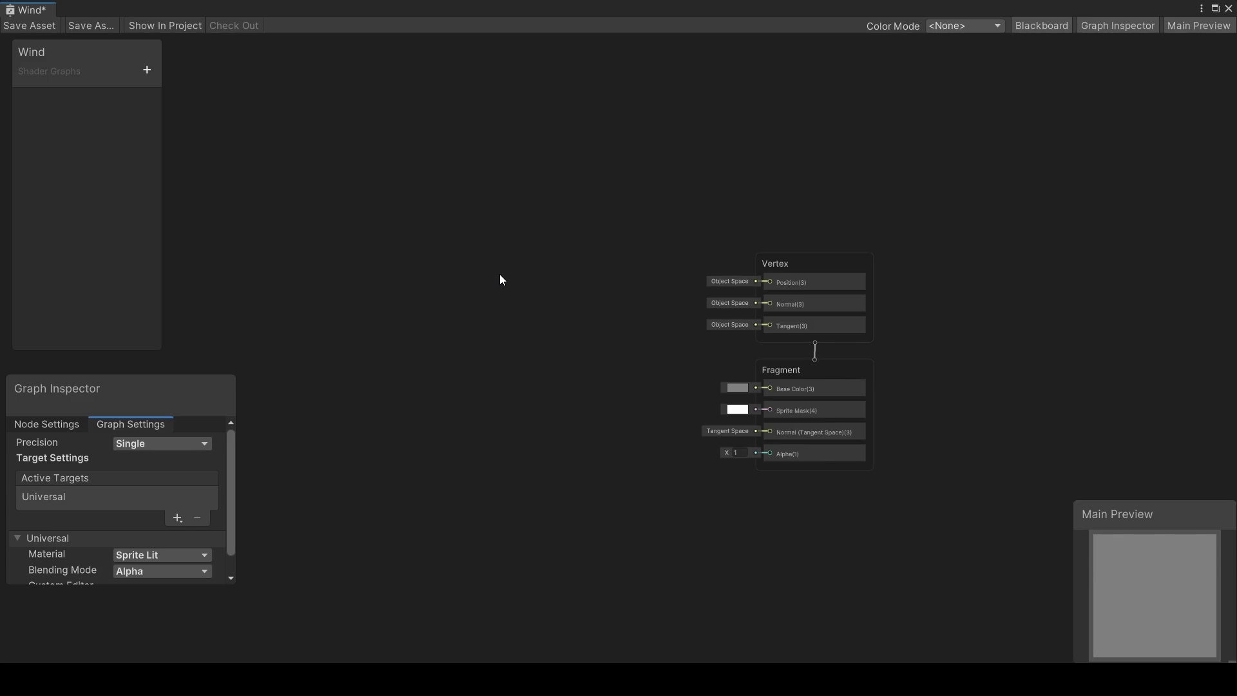
# Add a Texture 2D property named MainTex to the Wind graph.
pyautogui.click(143, 70)
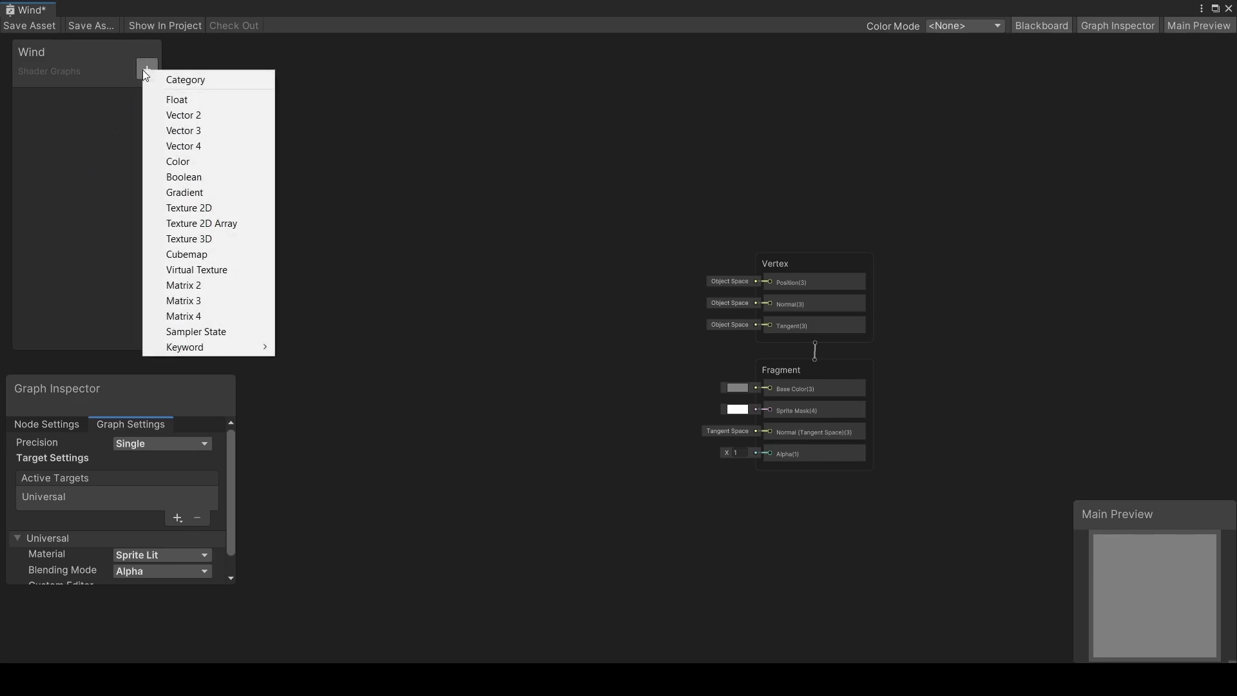
pyautogui.click(195, 208)
pyautogui.write('MainTex')
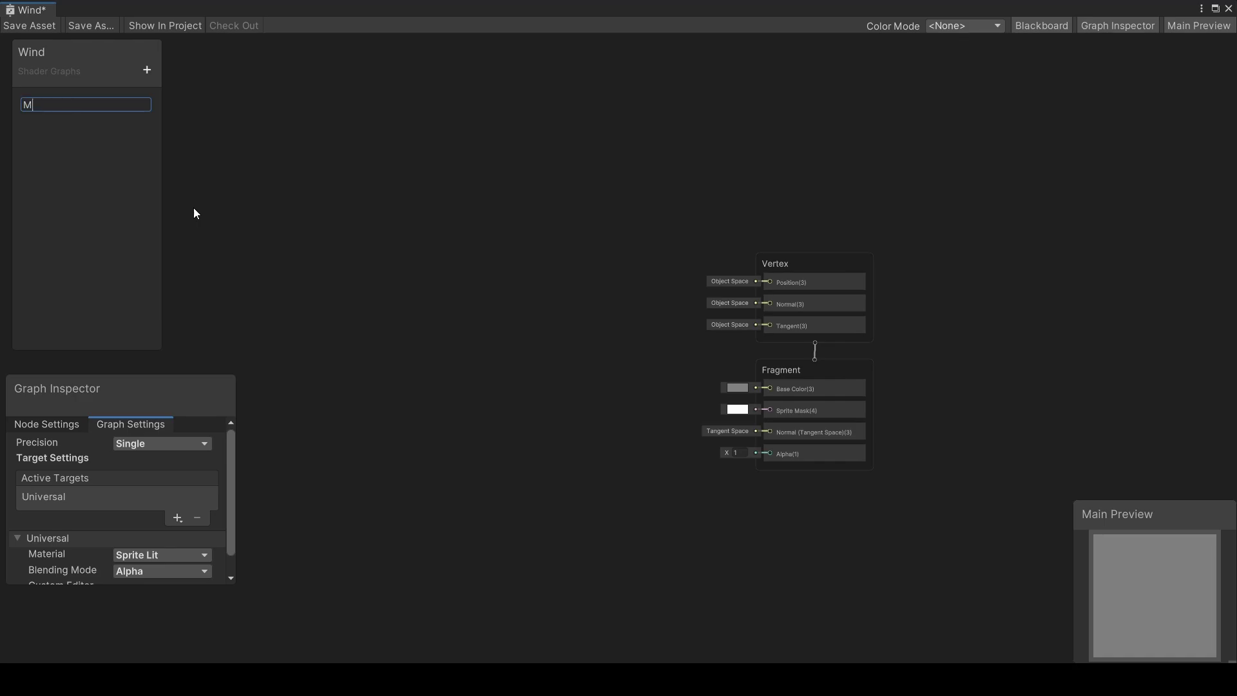
pyautogui.press('Return')
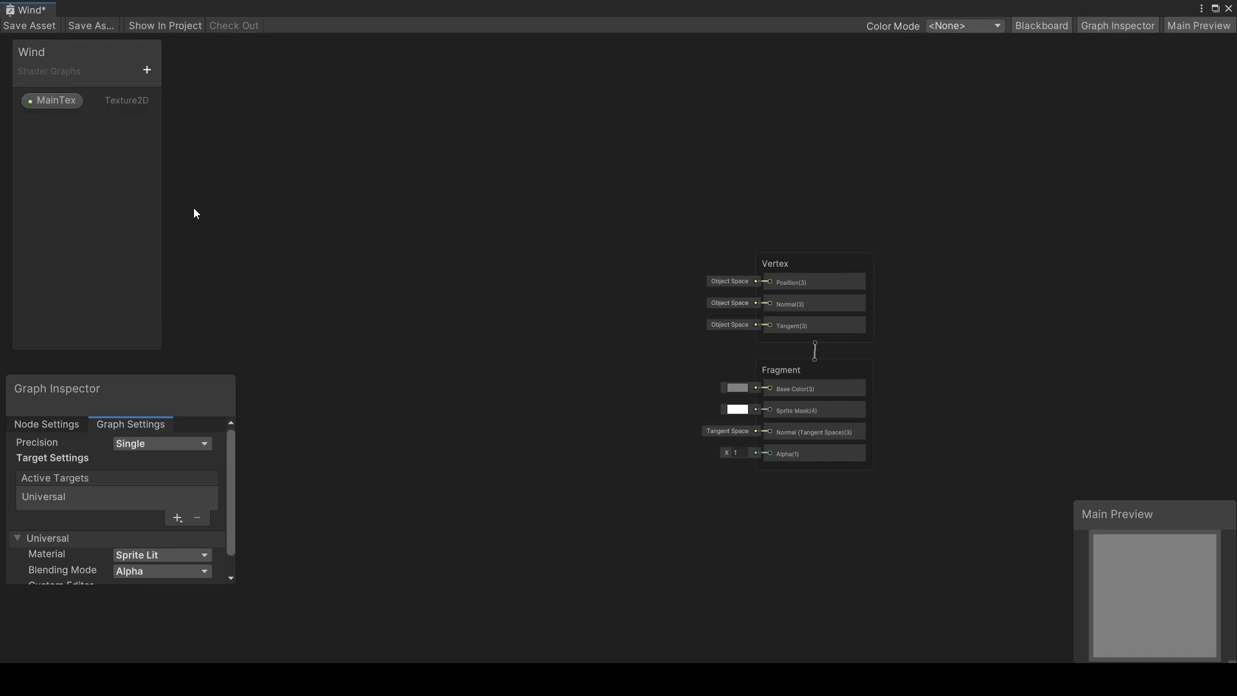
# Place the MainTex property in the graph and feed it into a new Sample Texture 2D node.
pyautogui.moveTo(72, 98); pyautogui.dragTo(365, 288)
pyautogui.write('sample')
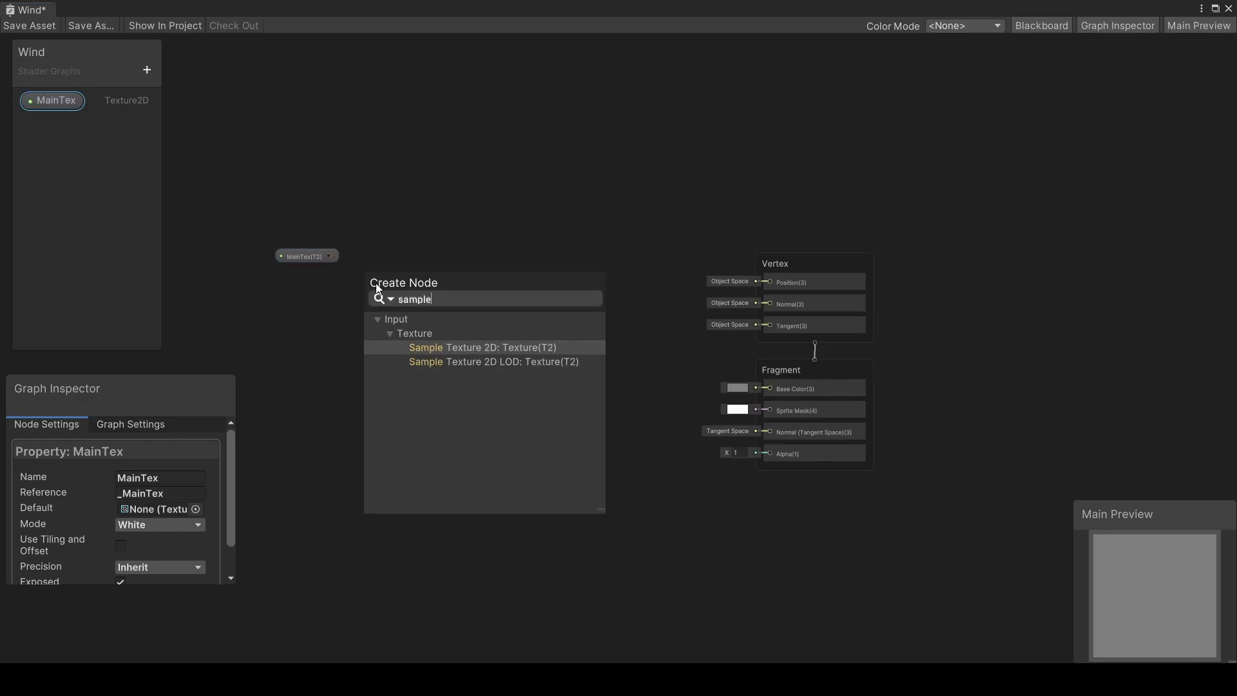
pyautogui.press('Return')
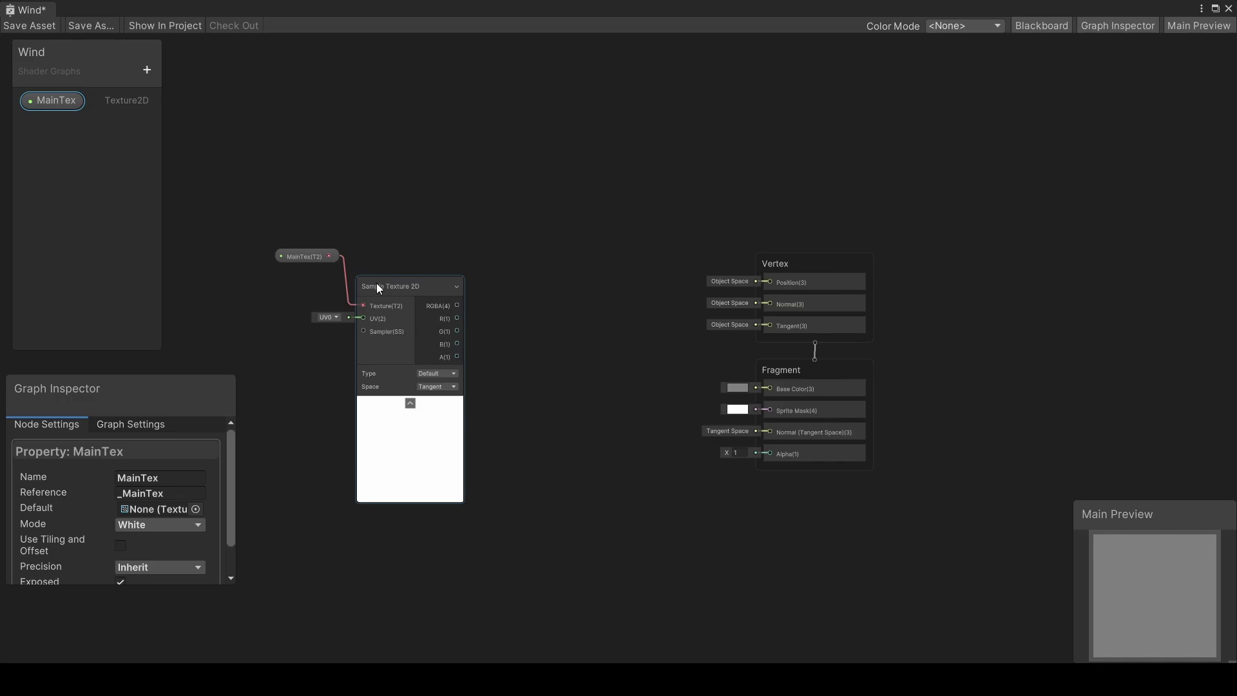
# Connect the sampled RGBA to Base Color and A to Alpha, and set MainTex's default texture to the moss sprite _0.
pyautogui.moveTo(455, 304); pyautogui.dragTo(773, 389)
pyautogui.moveTo(460, 360); pyautogui.dragTo(772, 455)
pyautogui.click(196, 509)
pyautogui.doubleClick(303, 255)
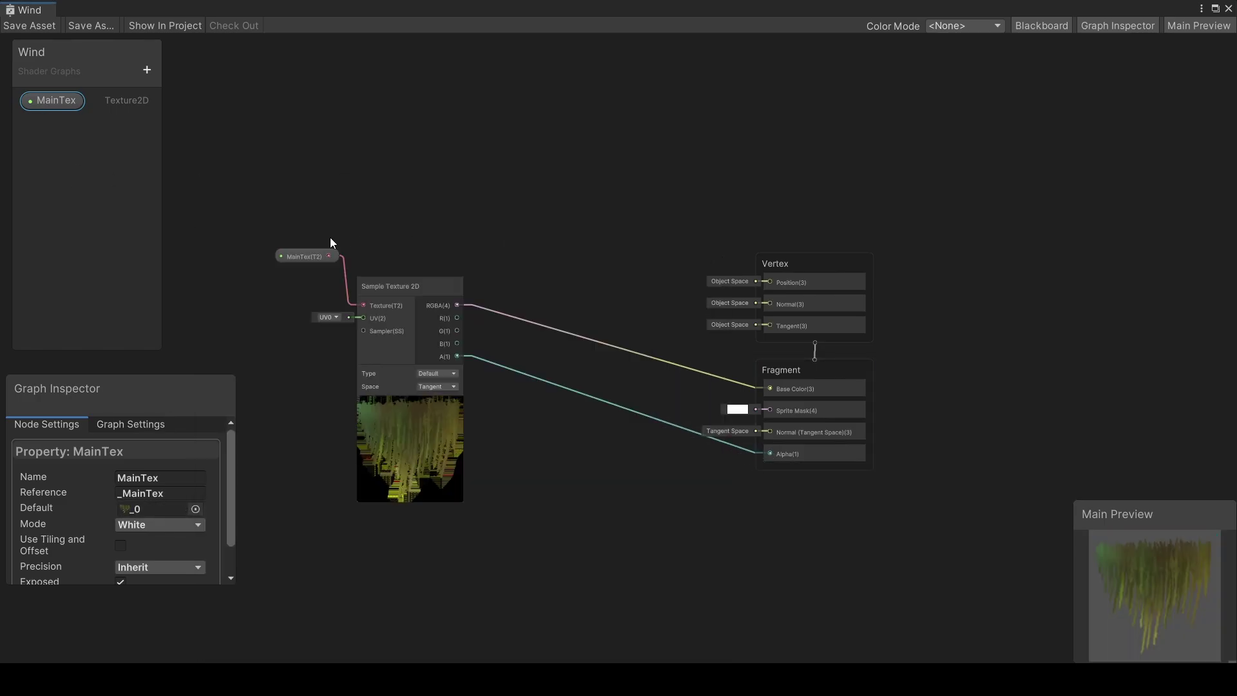
# Move the MainTex and Sample Texture 2D nodes lower in the graph, then select the Vertex block's Position input.
pyautogui.moveTo(243, 221); pyautogui.dragTo(408, 331)
pyautogui.moveTo(388, 287); pyautogui.dragTo(485, 451)
pyautogui.click(535, 302)
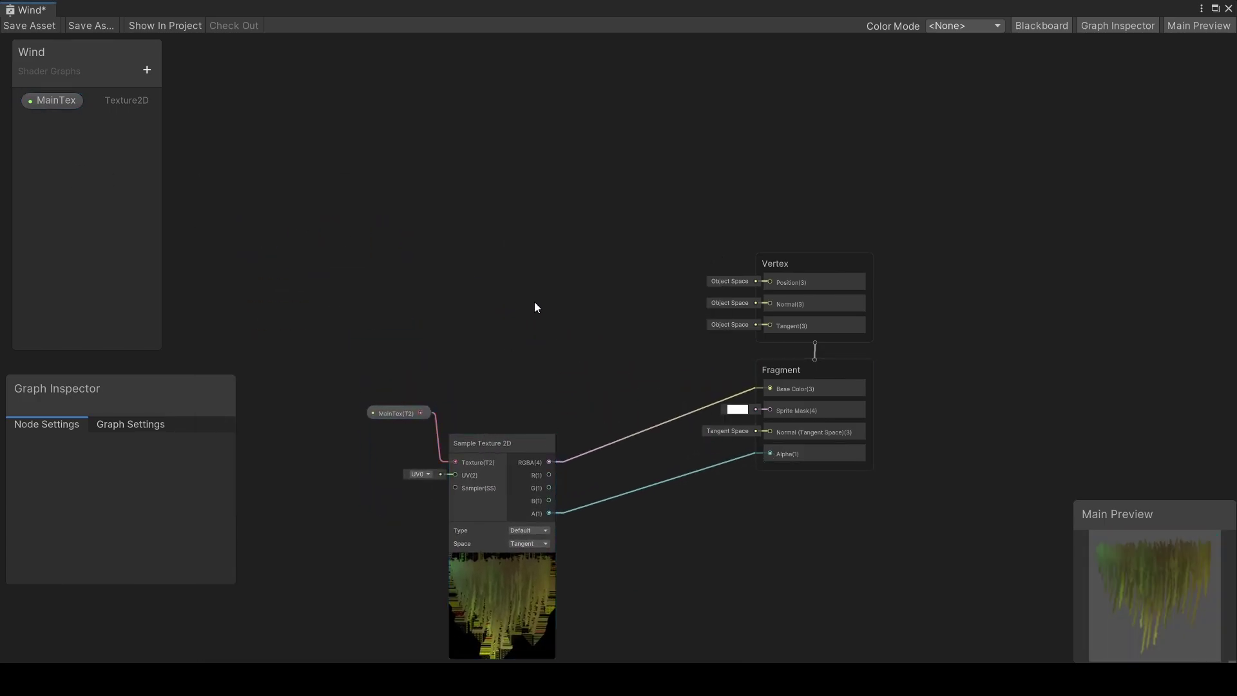
pyautogui.scroll(4, 667, 285)
pyautogui.click(837, 286)
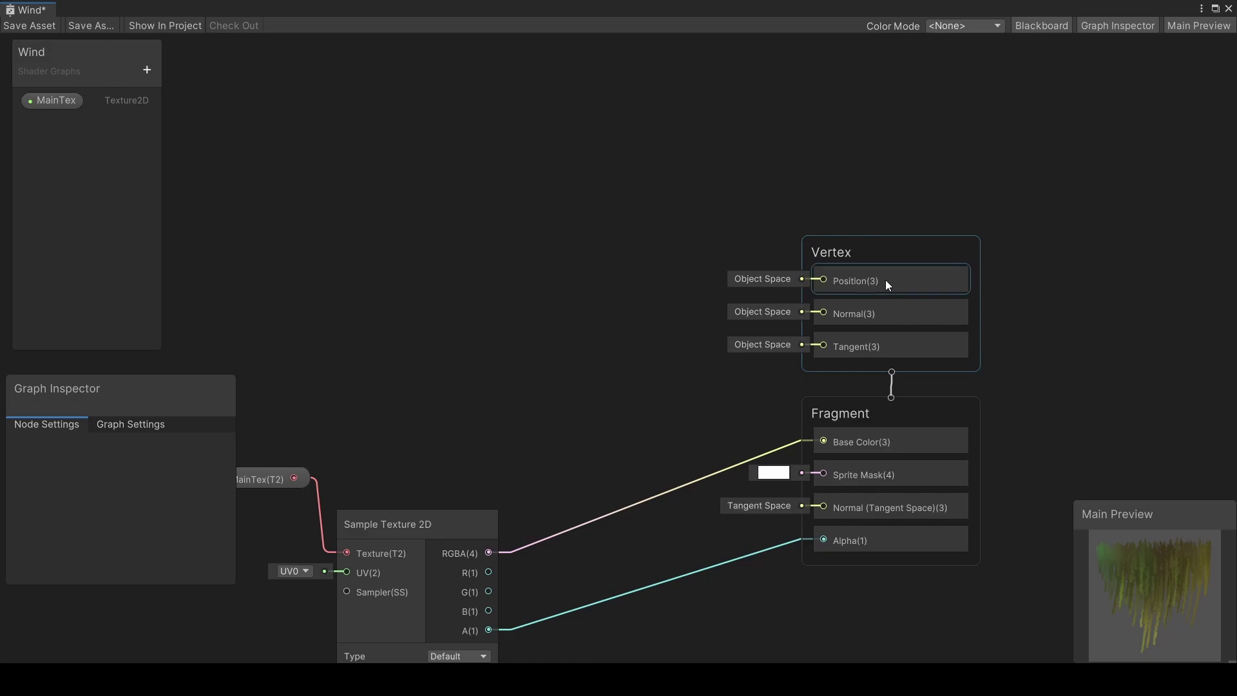
# Close the shader graph and switch the Scene view to Wireframe shading to inspect the sprite meshes.
pyautogui.click(1227, 9)
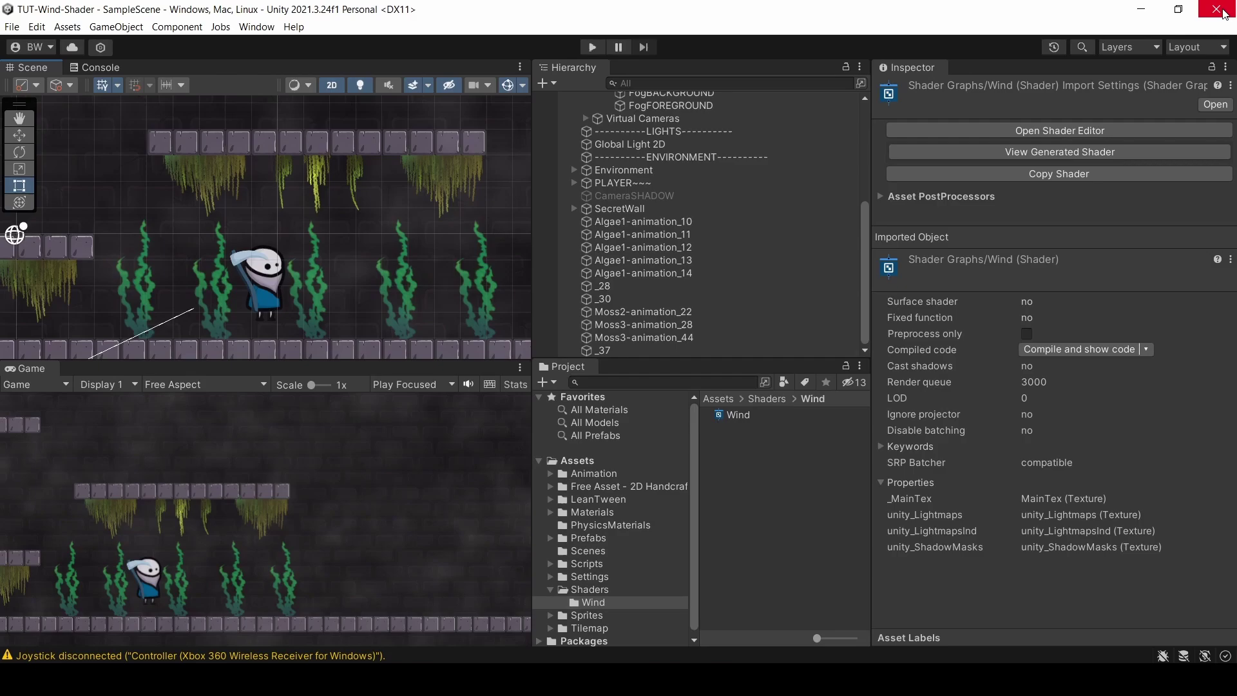
pyautogui.click(295, 86)
pyautogui.click(324, 128)
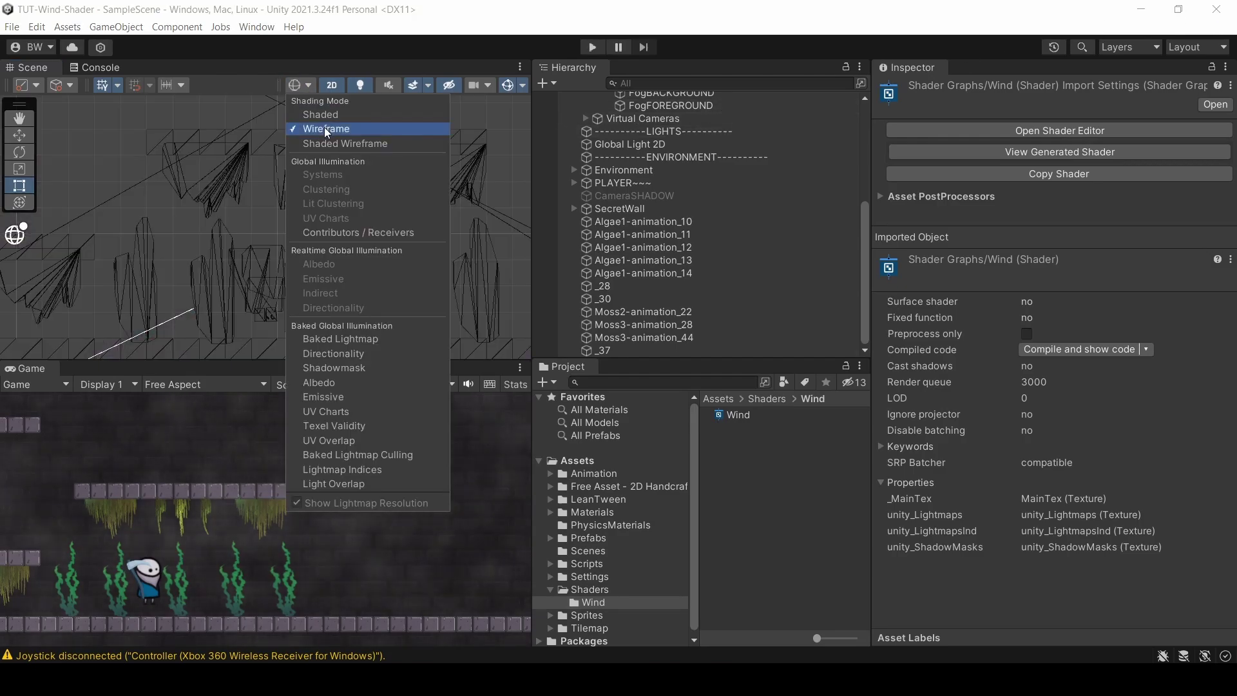
pyautogui.click(348, 12)
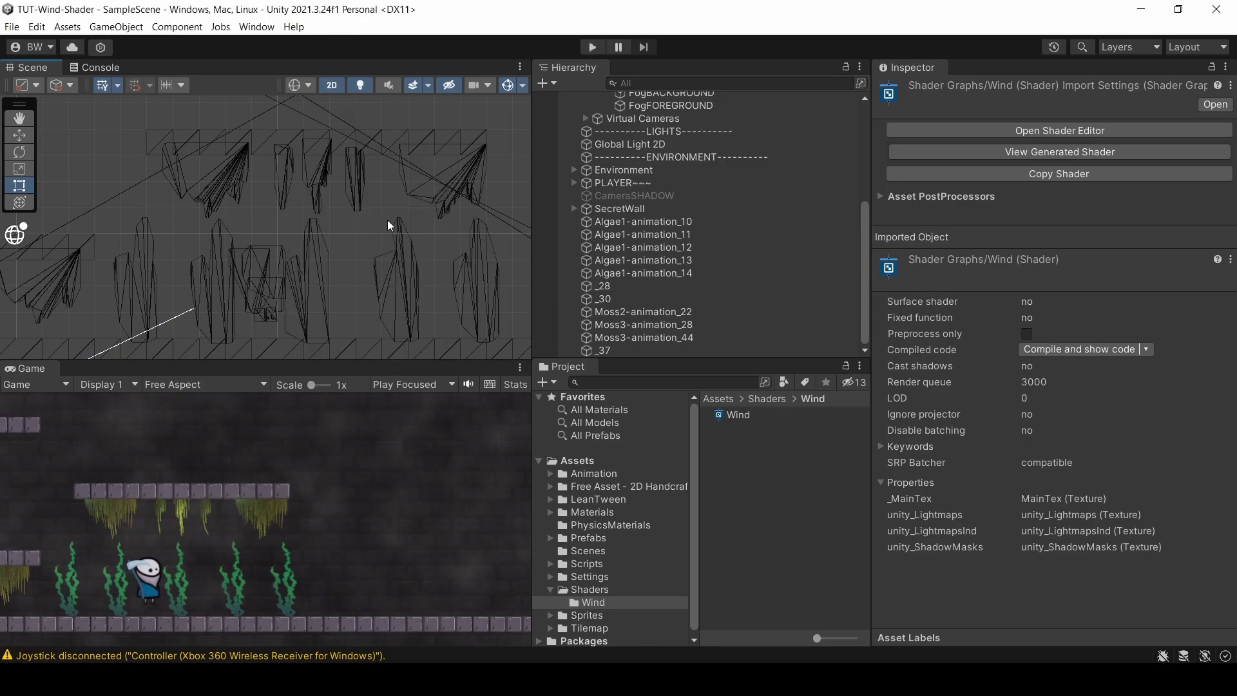
pyautogui.moveTo(364, 284); pyautogui.dragTo(406, 277, button='middle')
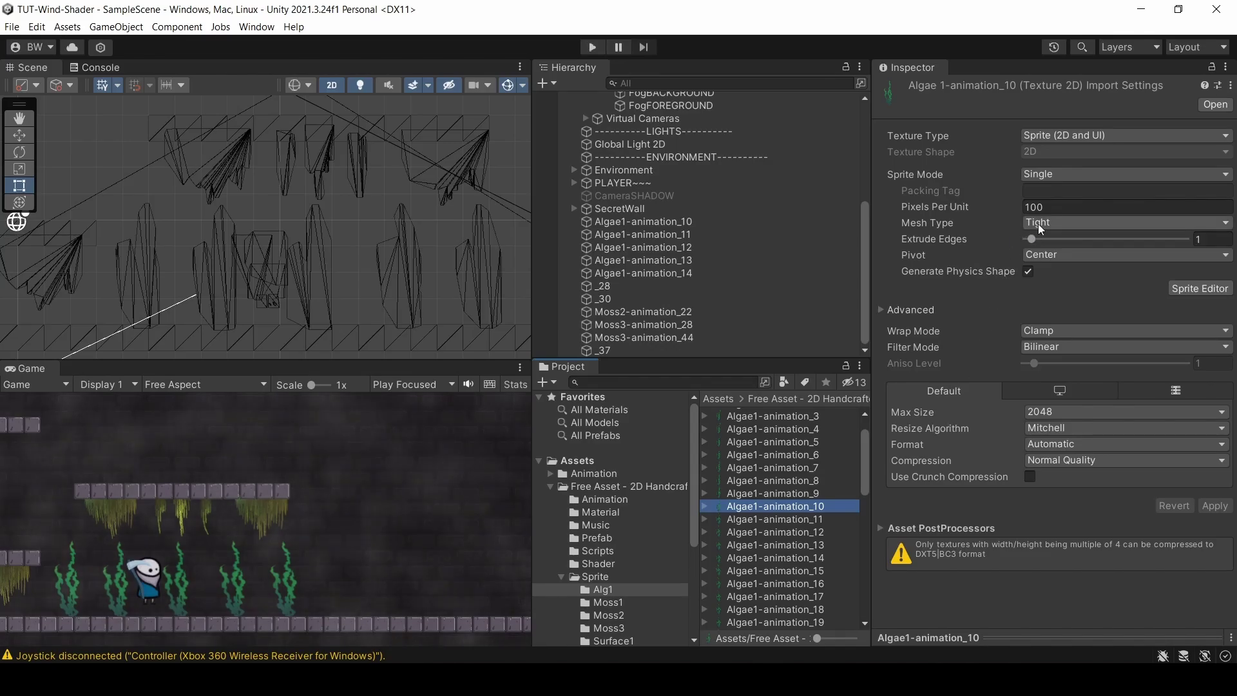
# Choose Full Rect as the Mesh Type in the Algae1-animation_10 texture's import settings.
pyautogui.click(1054, 227)
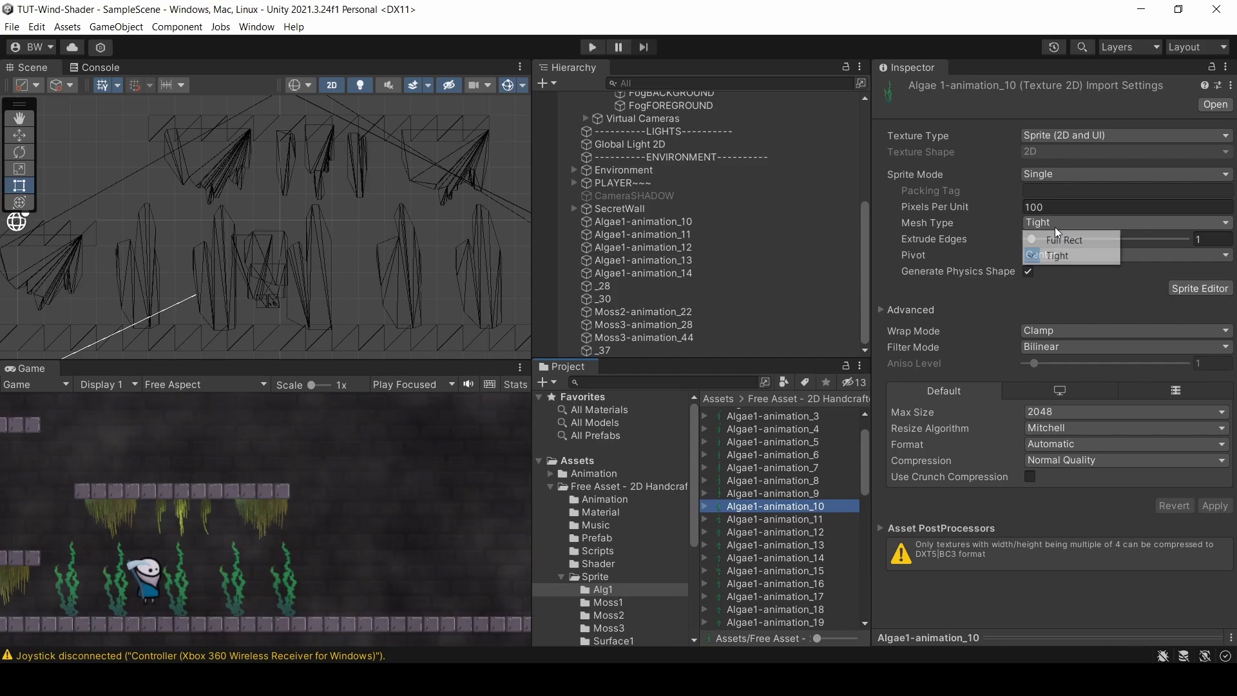
pyautogui.click(1063, 240)
pyautogui.scroll(5, 330, 249)
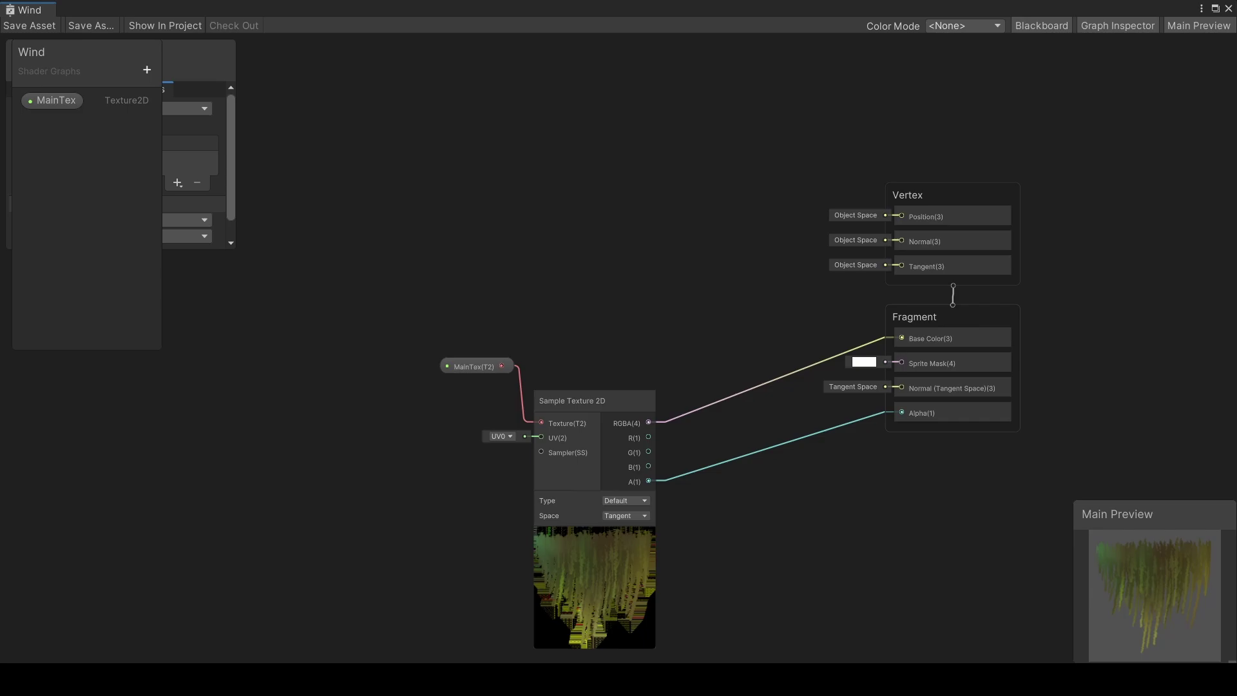
# Add a Position node set to Object space, placing it well before the Vertex block and moving the Graph Inspector below the Blackboard.
pyautogui.moveTo(509, 140); pyautogui.dragTo(552, 219, button='middle')
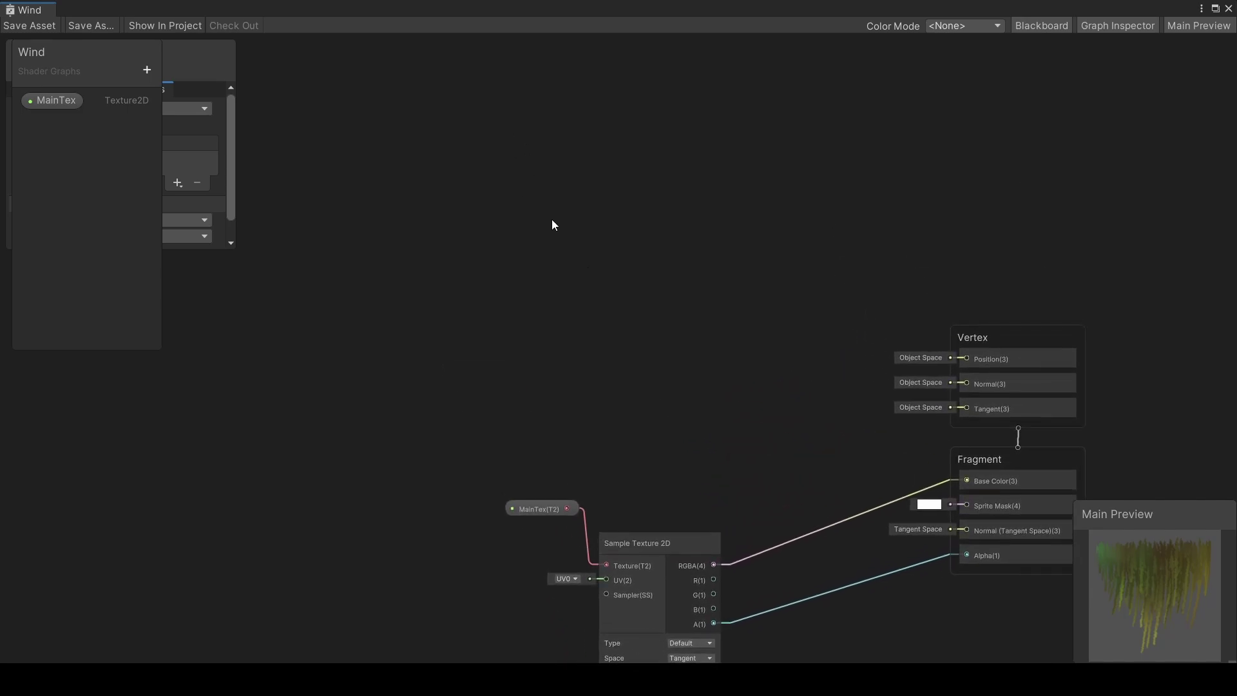
pyautogui.press('space')
pyautogui.write('po')
pyautogui.press('Return')
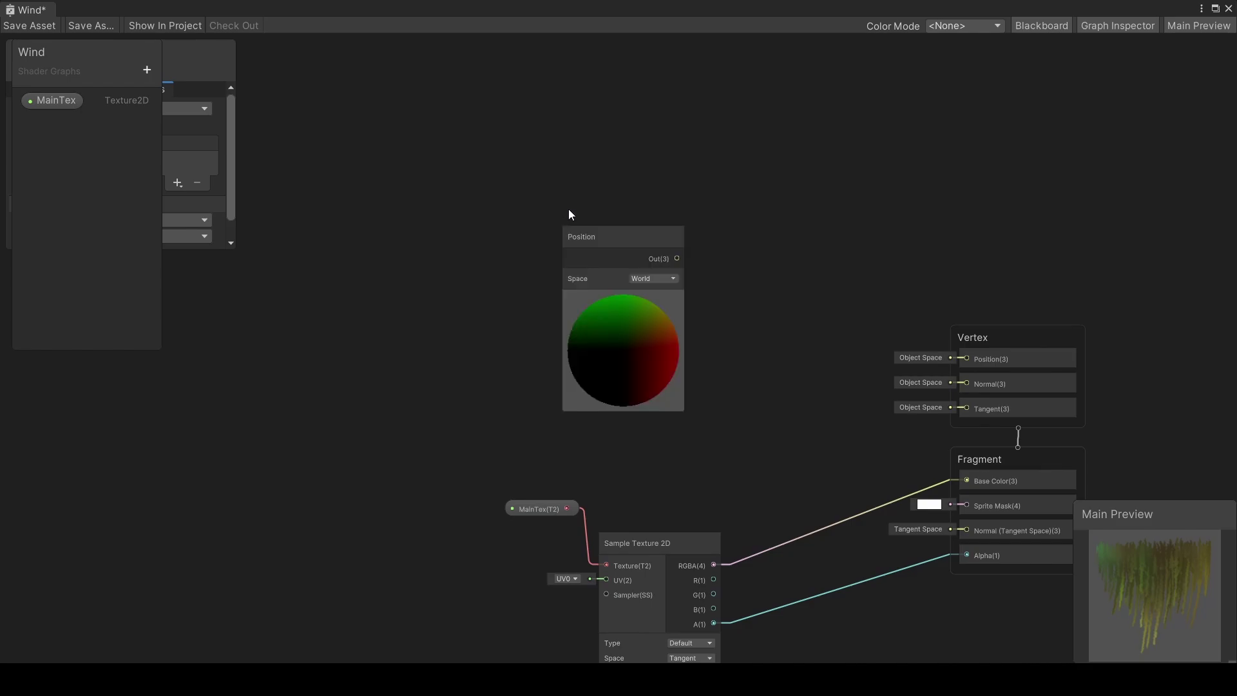
pyautogui.click(663, 279)
pyautogui.click(667, 294)
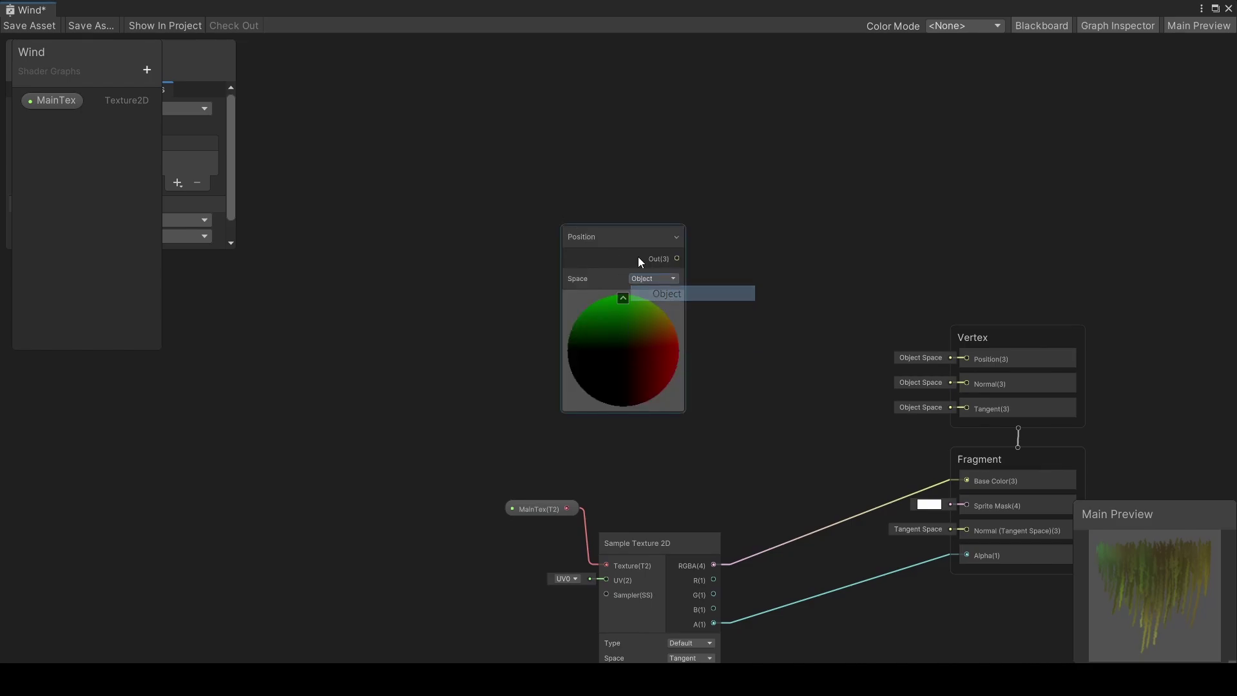
pyautogui.moveTo(638, 257); pyautogui.dragTo(334, 133)
pyautogui.moveTo(196, 56); pyautogui.dragTo(179, 399)
# Feed the Position output into a new Split node and route its R channel into a new Add node.
pyautogui.press('space')
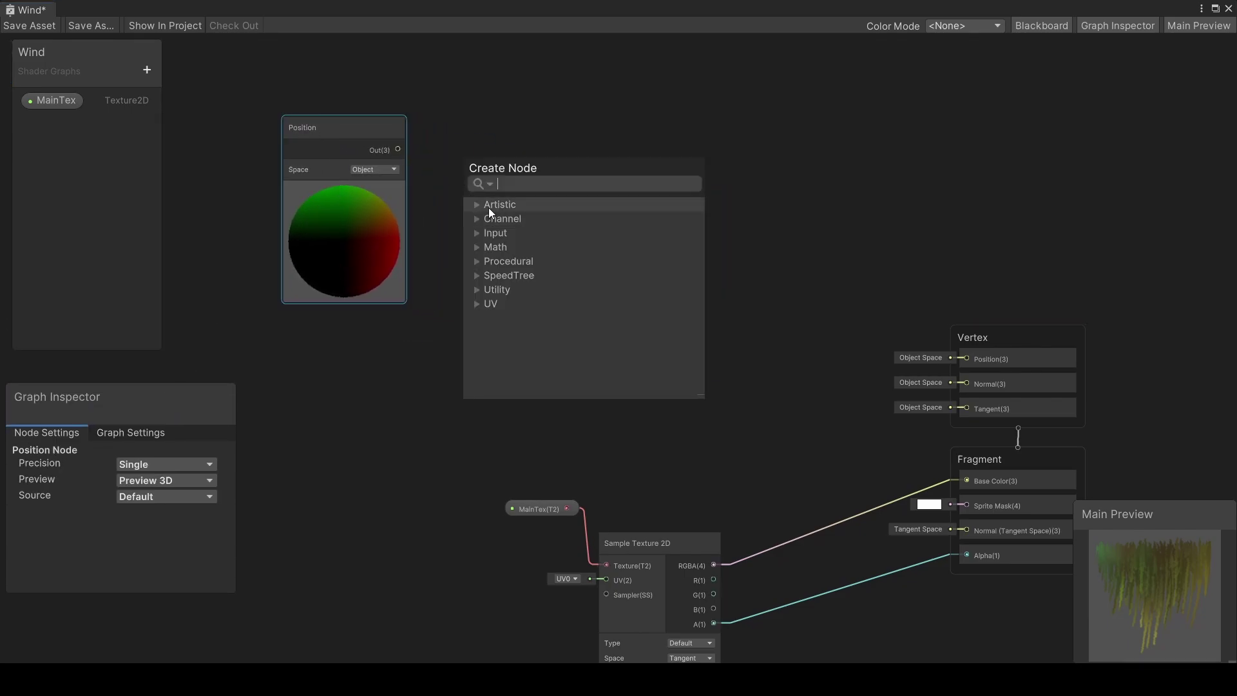
pyautogui.write('spli')
pyautogui.press('Return')
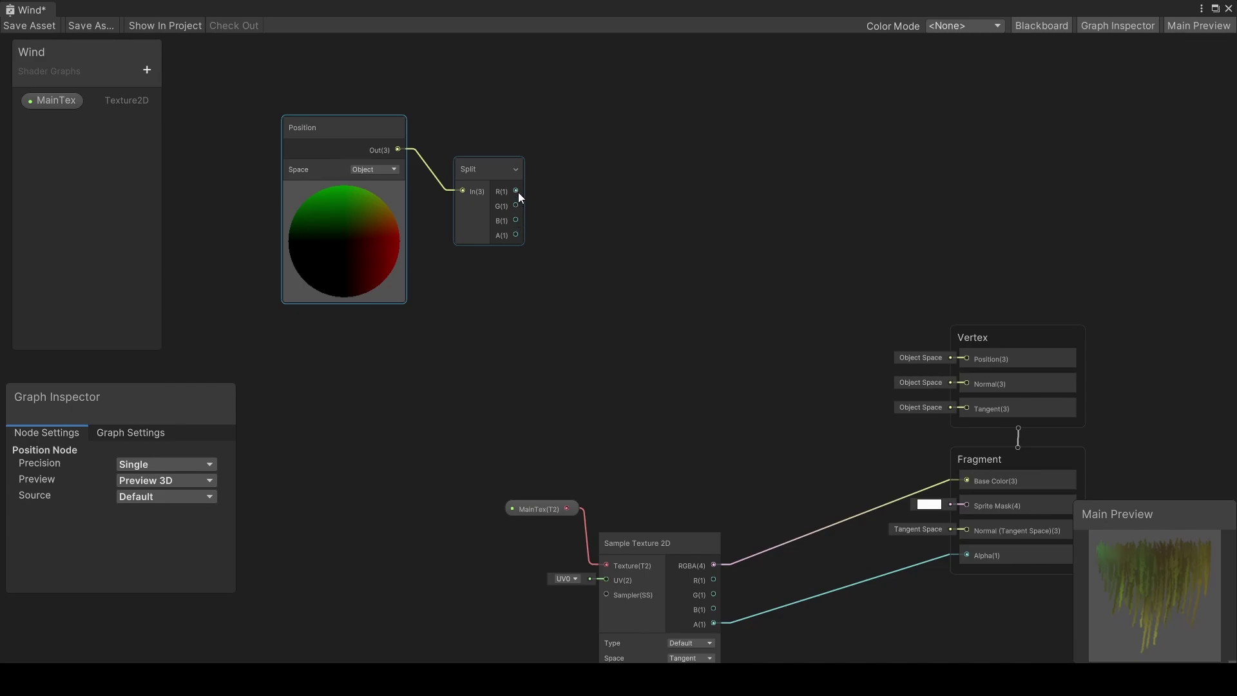
pyautogui.moveTo(518, 192); pyautogui.dragTo(602, 280)
pyautogui.write('add')
pyautogui.press('Return')
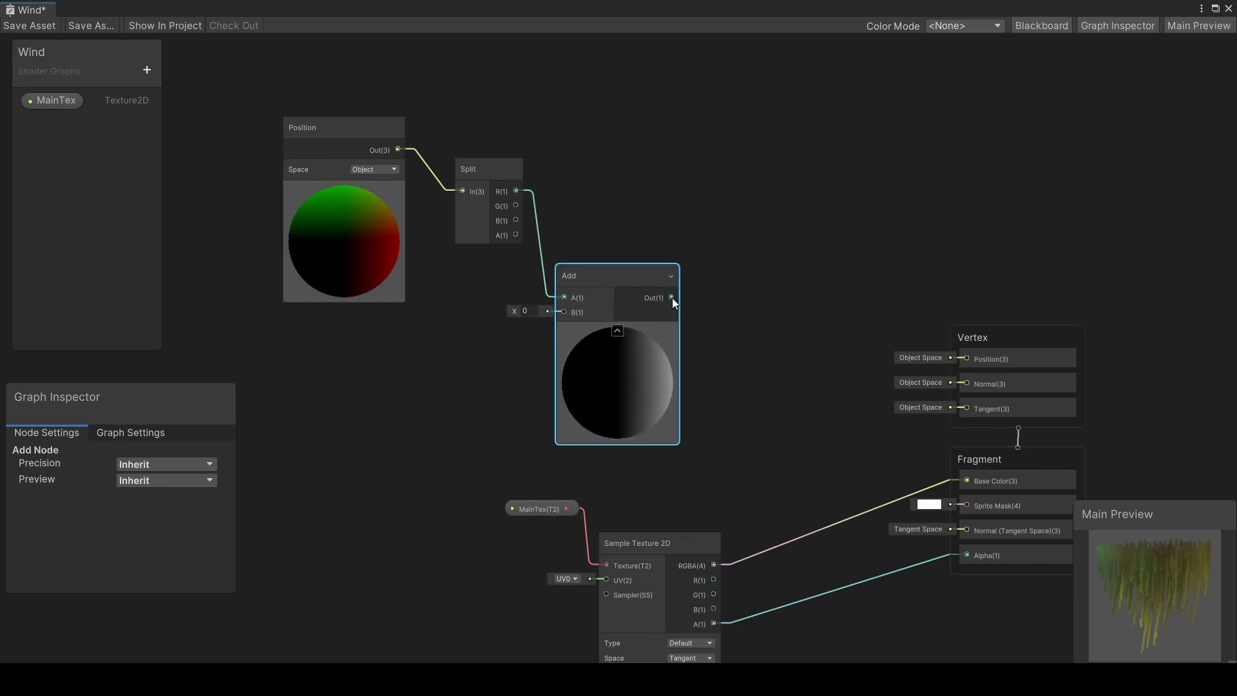
# Add a Combine node taking the Add output as R and Split's G and B, and connect its RGBA to the vertex Position.
pyautogui.moveTo(671, 298); pyautogui.dragTo(769, 253)
pyautogui.write('combine')
pyautogui.press('Down')
pyautogui.press('Return')
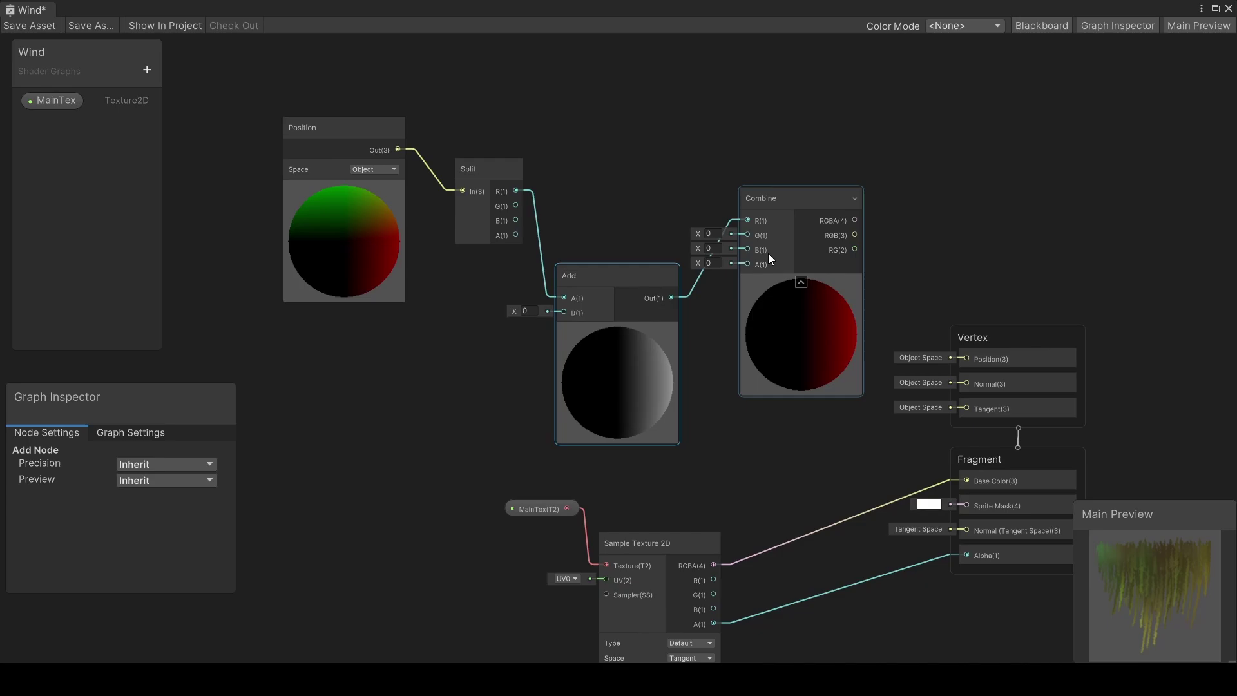
pyautogui.moveTo(517, 206); pyautogui.dragTo(747, 251)
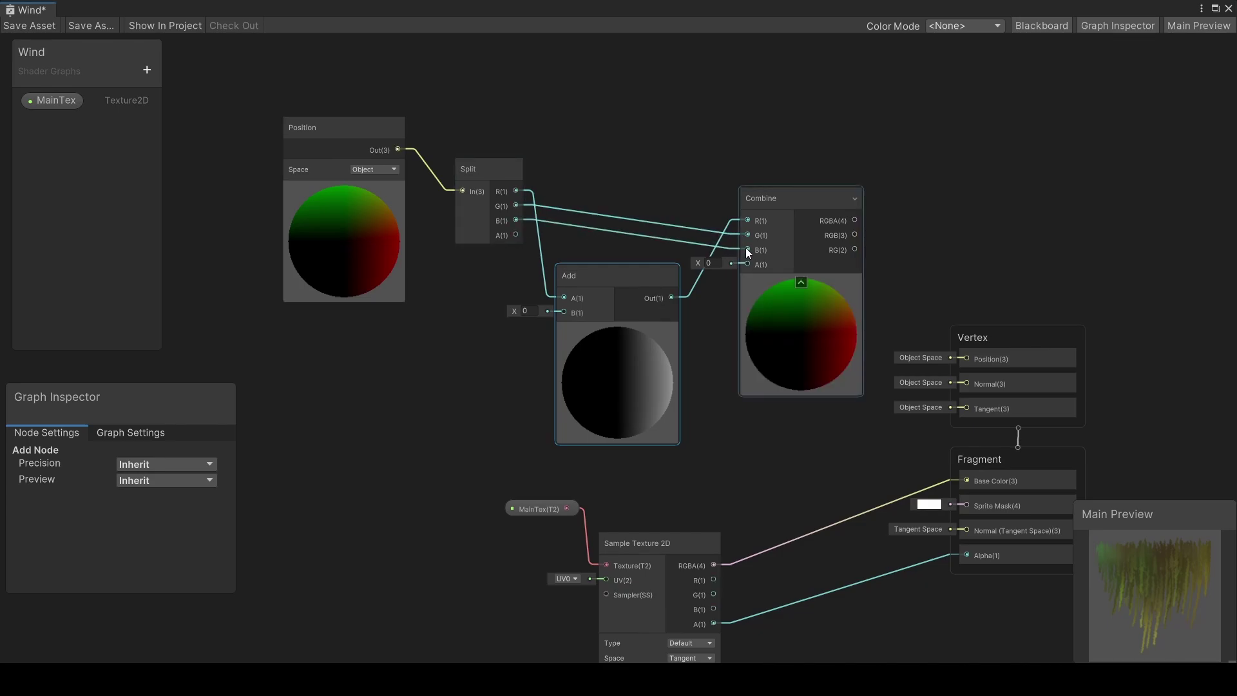
pyautogui.moveTo(855, 221); pyautogui.dragTo(959, 357)
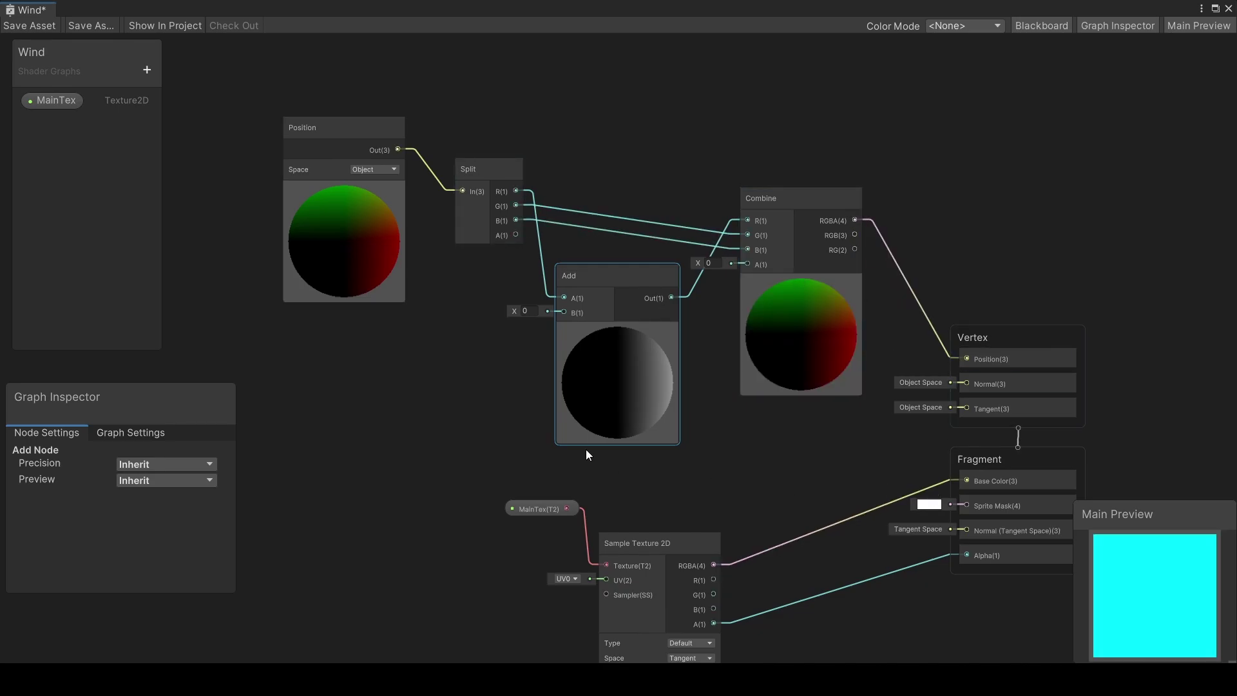
# Set the Add node's B input to 0.01 and move the Position and Split nodes farther from Add to make room.
pyautogui.moveTo(515, 310)
pyautogui.mouseDown()
pyautogui.moveTo(528, 311)
pyautogui.moveTo(498, 313)
pyautogui.moveTo(515, 313)
pyautogui.mouseUp()
pyautogui.moveTo(510, 357); pyautogui.dragTo(721, 401, button='middle')
pyautogui.moveTo(436, 145); pyautogui.dragTo(735, 242)
pyautogui.moveTo(699, 213); pyautogui.dragTo(465, 125)
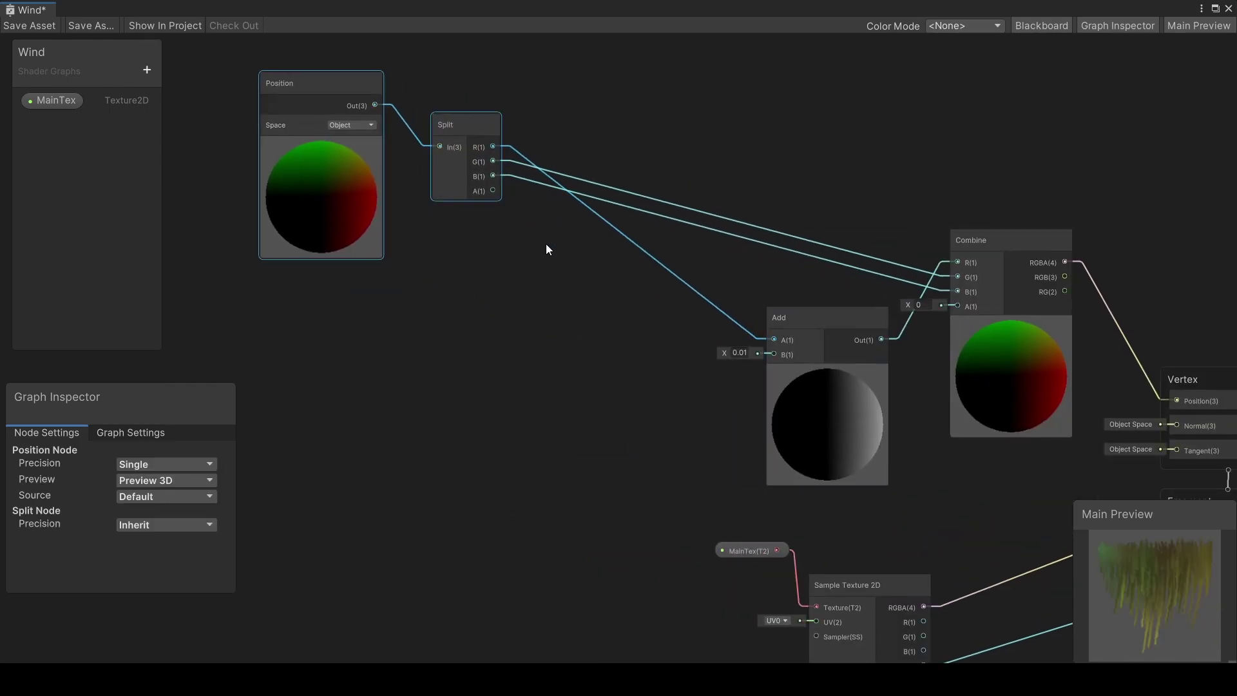
pyautogui.click(546, 250)
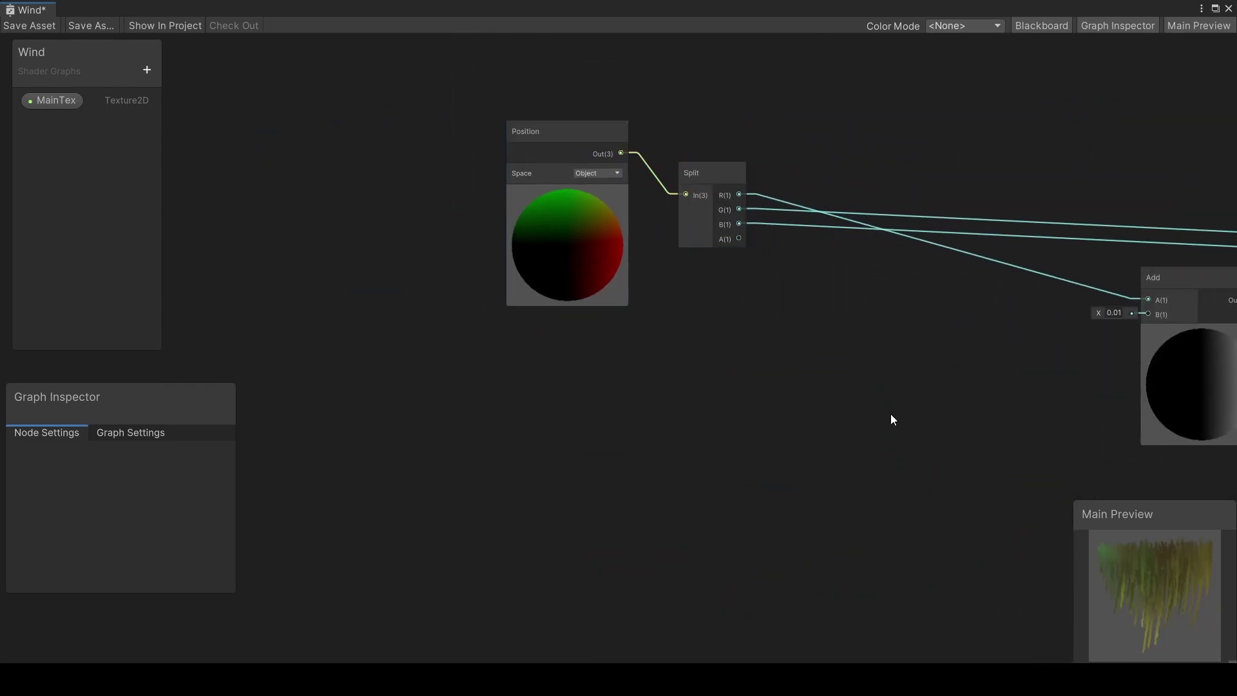
# Add a Gradient Noise node below the Split connections, connect its output to Add's B input, and set its Scale to 9.86.
pyautogui.moveTo(892, 414); pyautogui.dragTo(727, 299, button='middle')
pyautogui.press('space')
pyautogui.write('grad')
pyautogui.press('Down')
pyautogui.press('Down')
pyautogui.press('Down')
pyautogui.press('Down')
pyautogui.press('Return')
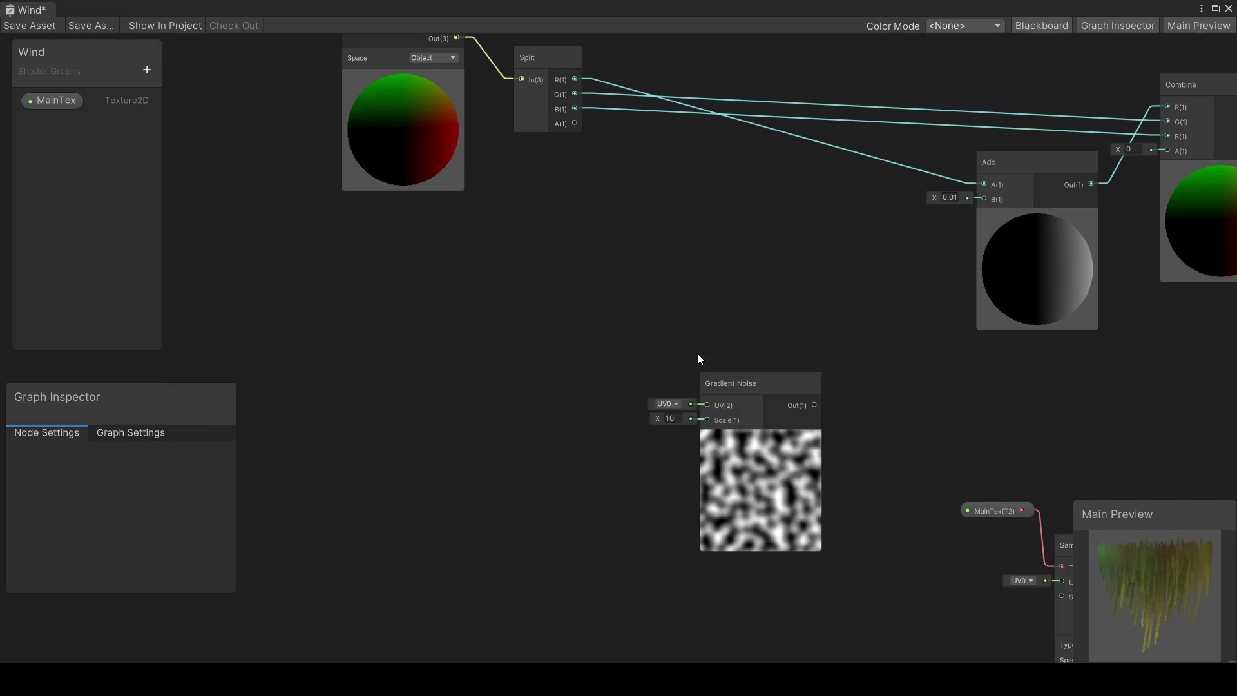
pyautogui.moveTo(756, 381); pyautogui.dragTo(757, 321)
pyautogui.moveTo(813, 321); pyautogui.dragTo(681, 381, button='middle')
pyautogui.moveTo(680, 401); pyautogui.dragTo(846, 259)
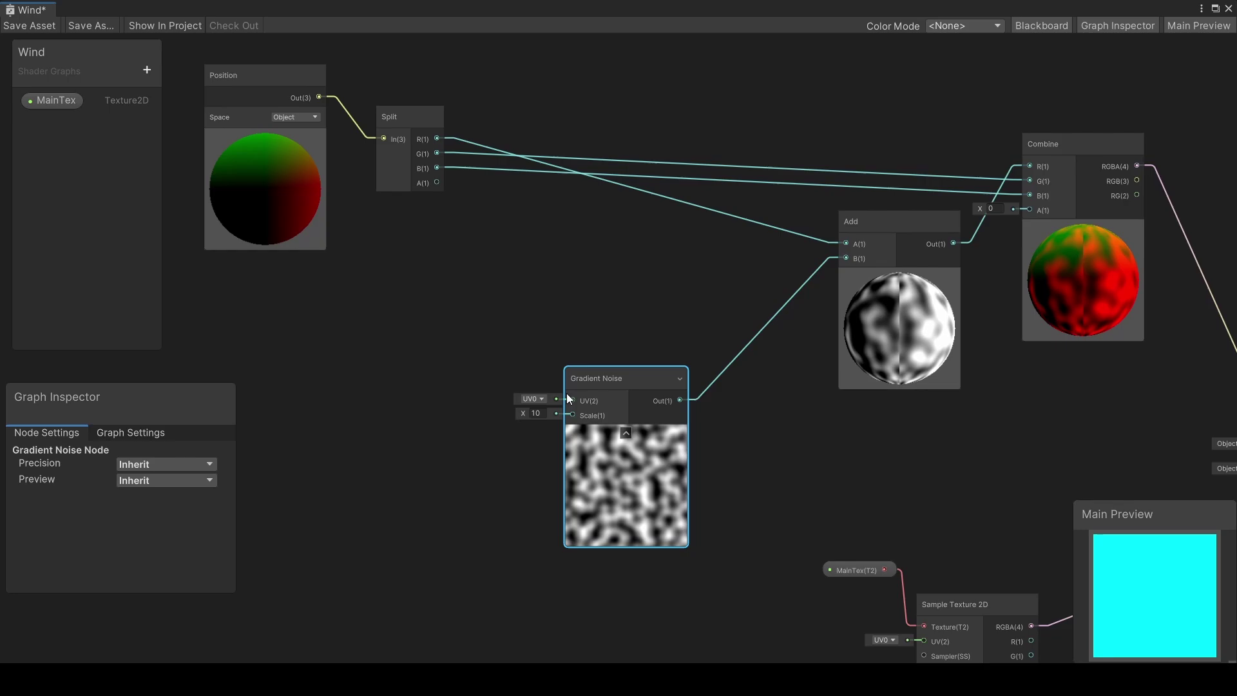
pyautogui.moveTo(521, 415)
pyautogui.mouseDown()
pyautogui.moveTo(539, 416)
pyautogui.moveTo(489, 426)
pyautogui.moveTo(532, 410)
pyautogui.mouseUp()
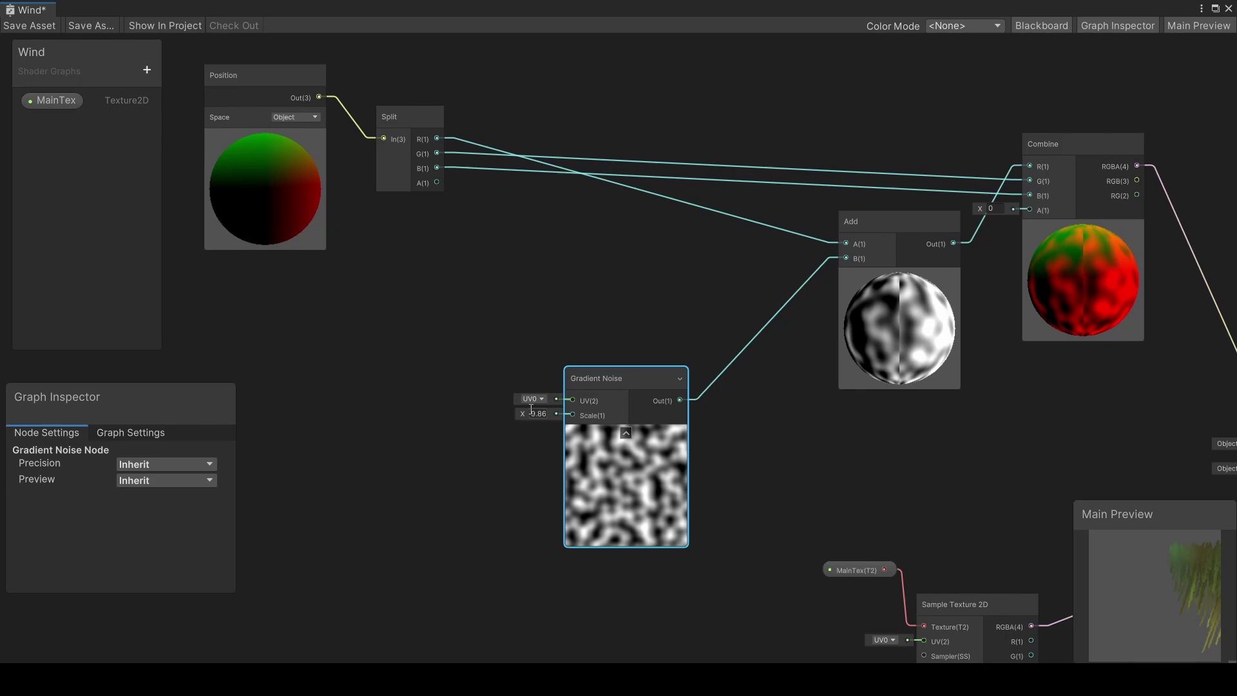
pyautogui.click(790, 427)
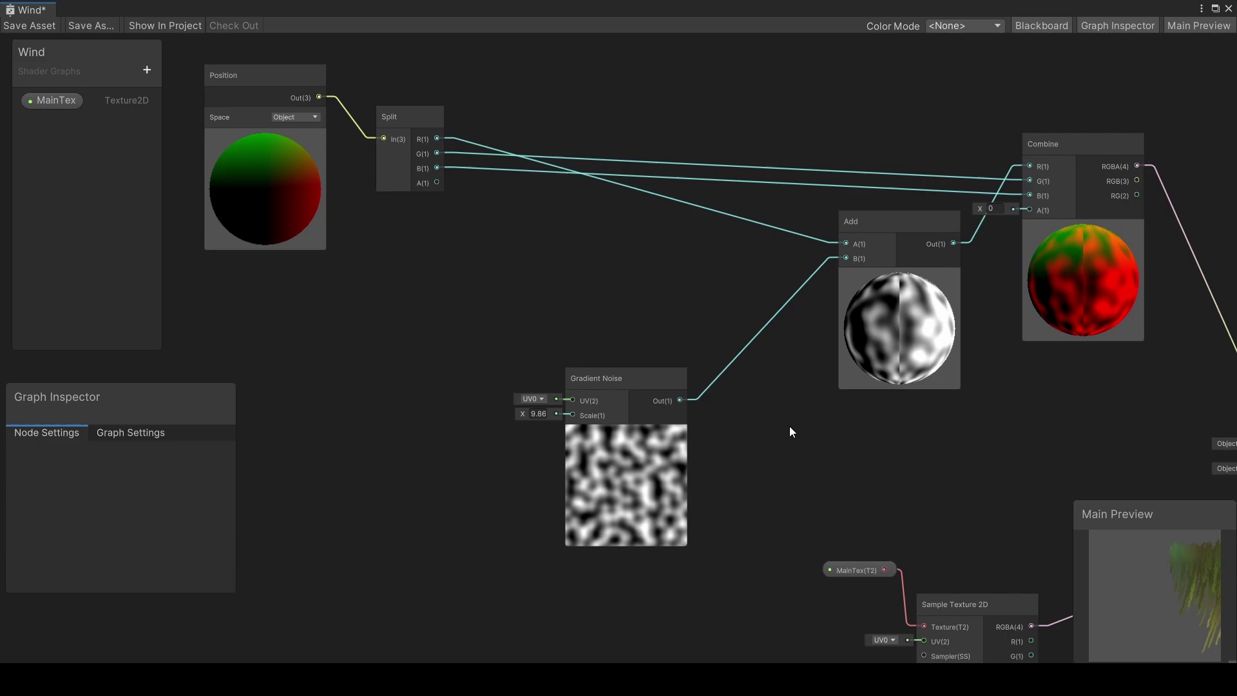
# Add a Time node in the free space before the Gradient Noise node.
pyautogui.moveTo(790, 427); pyautogui.dragTo(1141, 298, button='middle')
pyautogui.press('space')
pyautogui.write('time')
pyautogui.press('Return')
pyautogui.moveTo(579, 442); pyautogui.dragTo(561, 323)
# Add a Tiling And Offset node taking Time as its Offset, and connect its output to Gradient Noise's UV input.
pyautogui.press('space')
pyautogui.write('tiling')
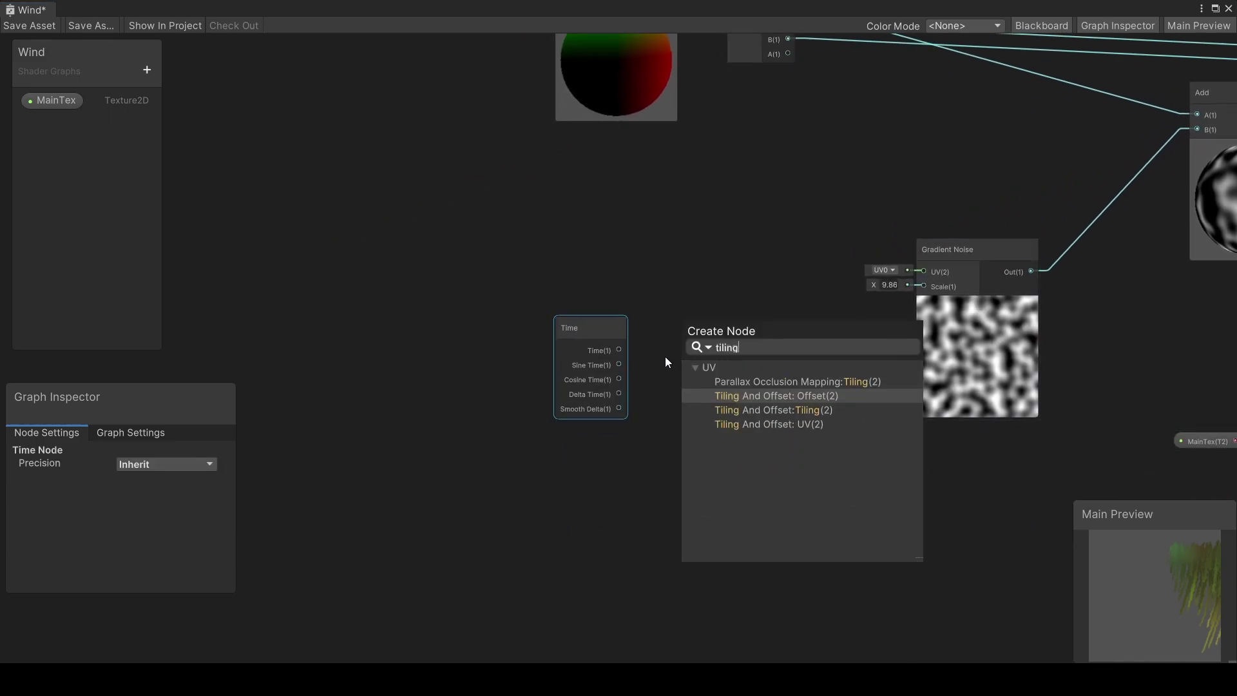
pyautogui.press('Return')
pyautogui.moveTo(729, 303); pyautogui.dragTo(748, 254)
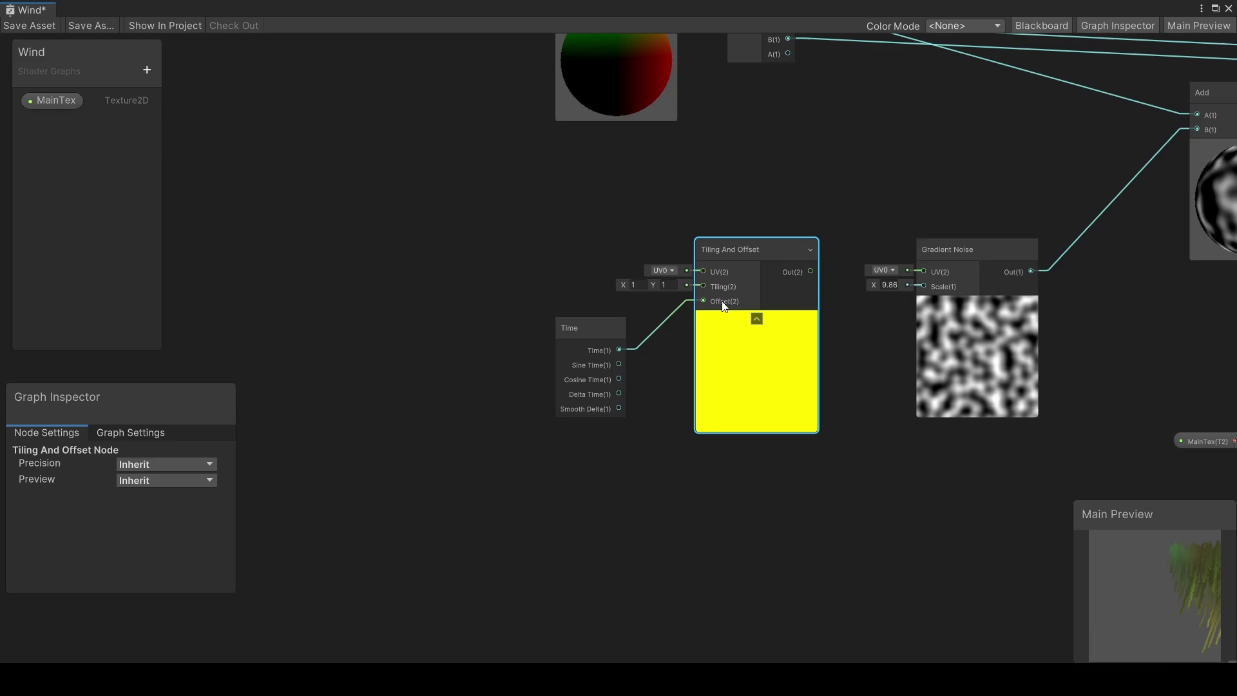
pyautogui.moveTo(781, 393); pyautogui.dragTo(656, 430, button='middle')
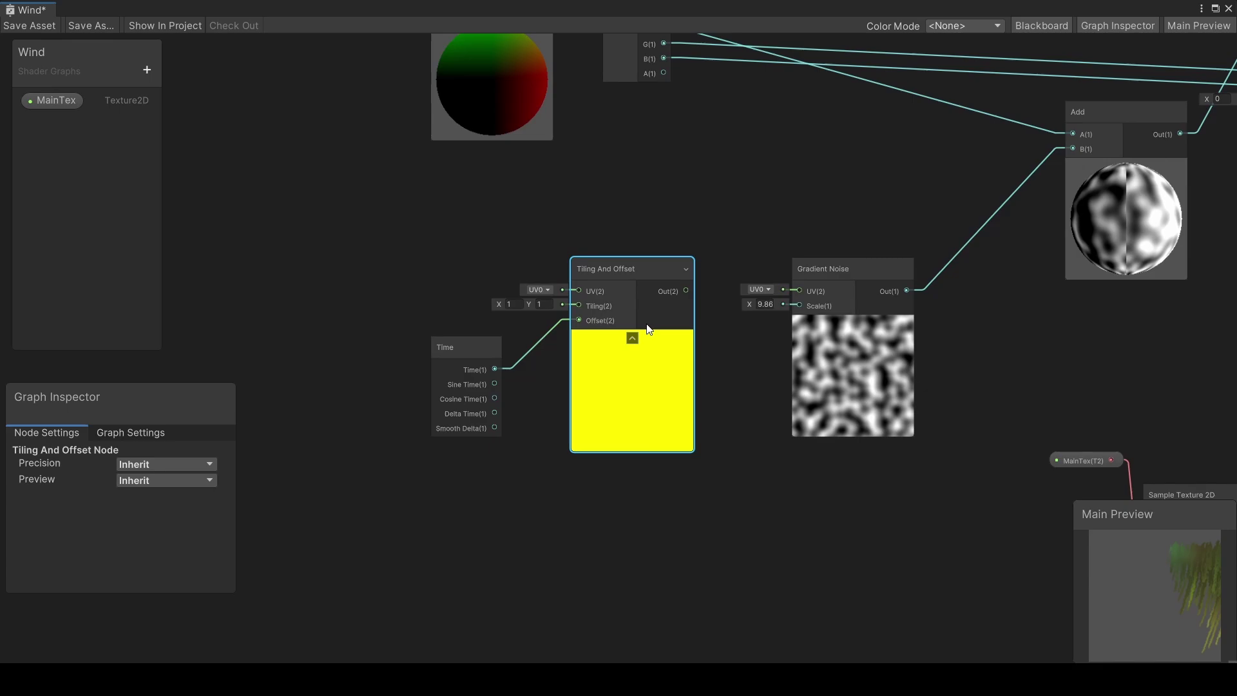
pyautogui.moveTo(686, 291); pyautogui.dragTo(787, 294)
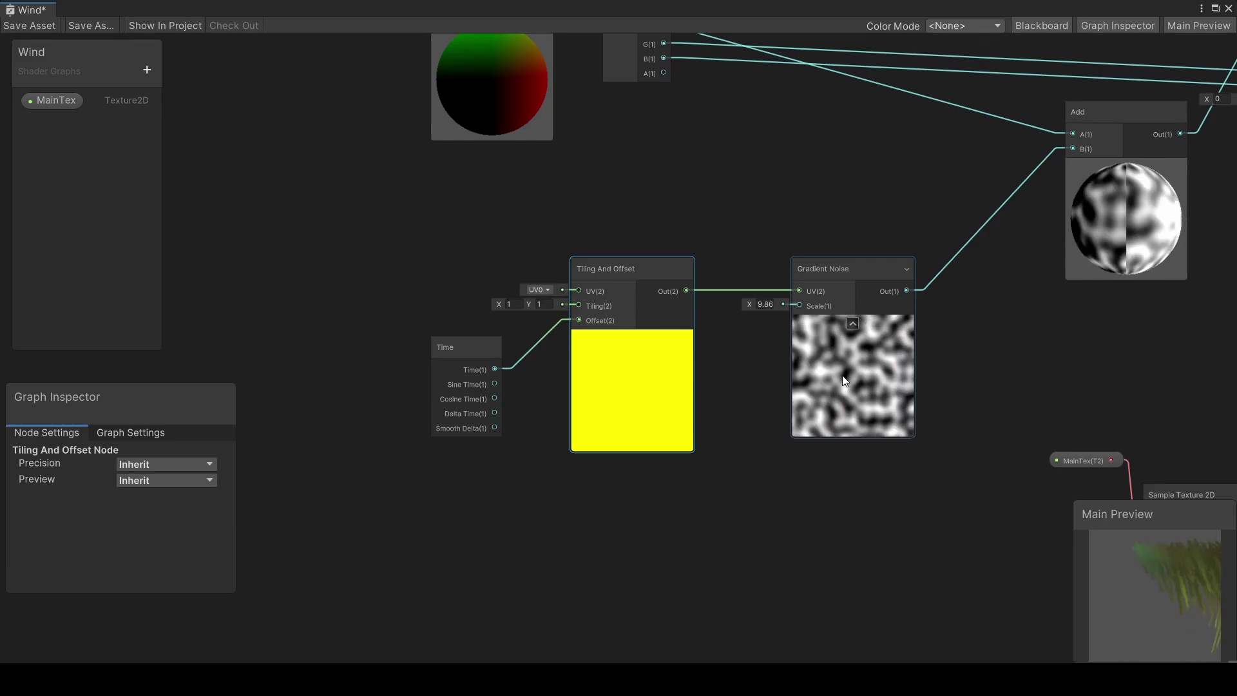
pyautogui.press('a')
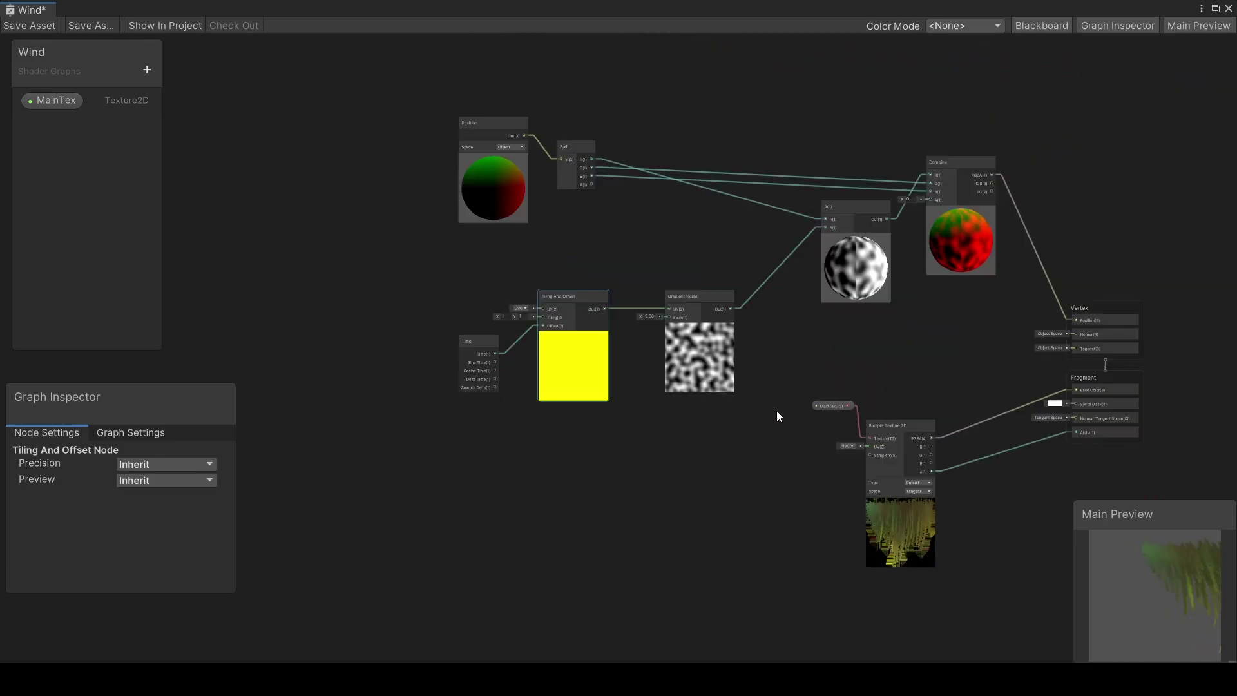
pyautogui.click(733, 423)
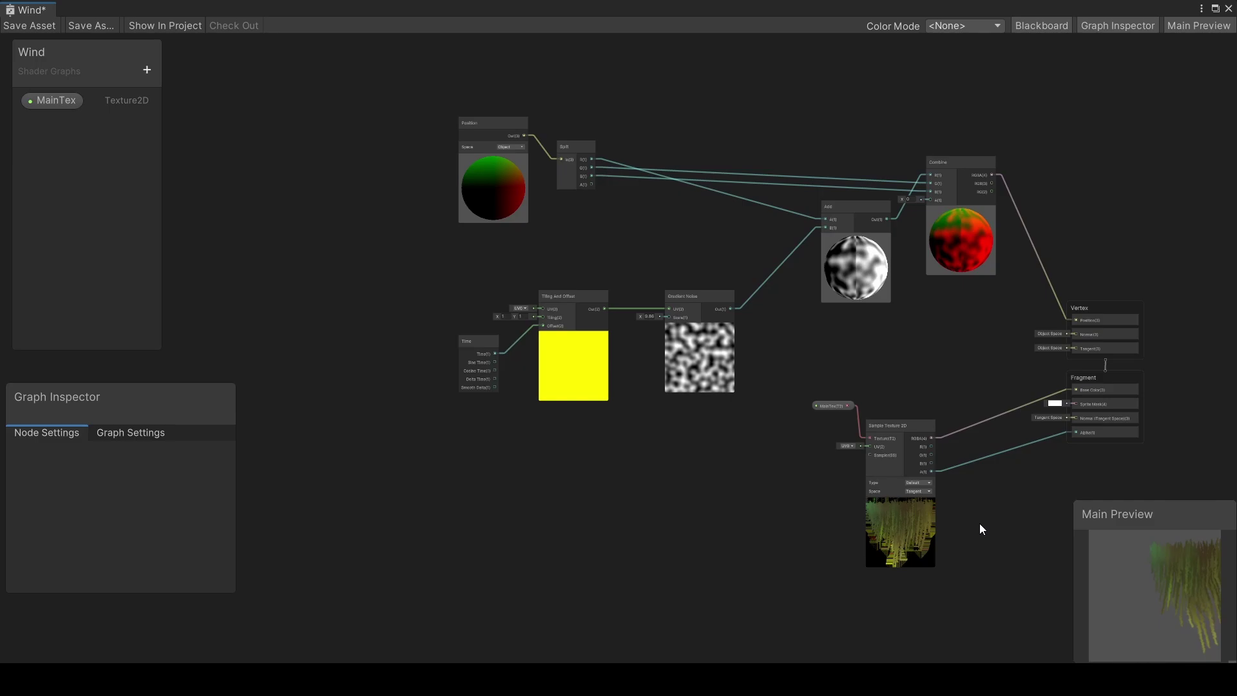
# Disconnect Gradient Noise from Add, move it closer to Tiling And Offset, and add a Subtract node after it.
pyautogui.moveTo(694, 296); pyautogui.dragTo(657, 297)
pyautogui.scroll(4, 658, 297)
pyautogui.click(773, 294)
pyautogui.press('Delete')
pyautogui.moveTo(804, 361); pyautogui.dragTo(364, 413)
pyautogui.moveTo(647, 298); pyautogui.dragTo(521, 306)
pyautogui.press('space')
pyautogui.write('sub')
pyautogui.press('Return')
pyautogui.moveTo(696, 333); pyautogui.dragTo(701, 308)
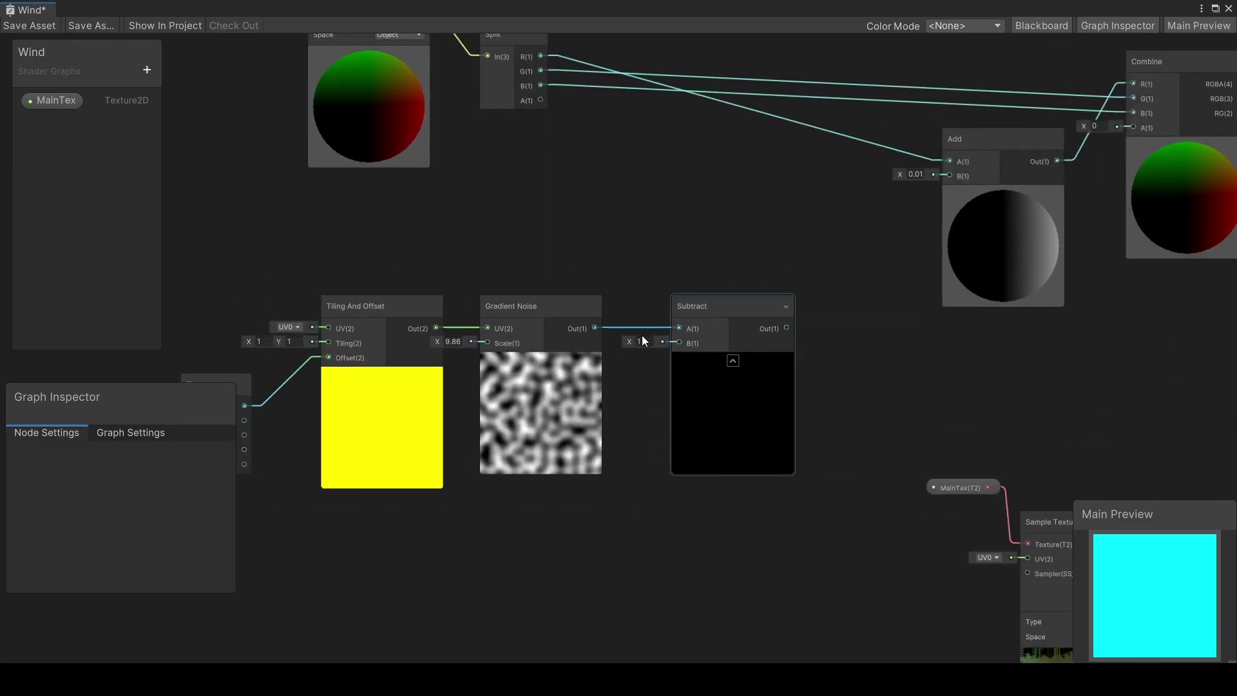
# Connect Gradient Noise to Subtract's B input instead of A, and set A to 0.5.
pyautogui.moveTo(642, 335); pyautogui.dragTo(680, 343)
pyautogui.click(644, 327)
pyautogui.write('0.05')
pyautogui.press('Return')
pyautogui.write('0.5')
# Connect Subtract's output to Add's B input and move the Time-to-Subtract node chain farther from Add to make room.
pyautogui.moveTo(787, 328); pyautogui.dragTo(949, 177)
pyautogui.scroll(-3, 902, 316)
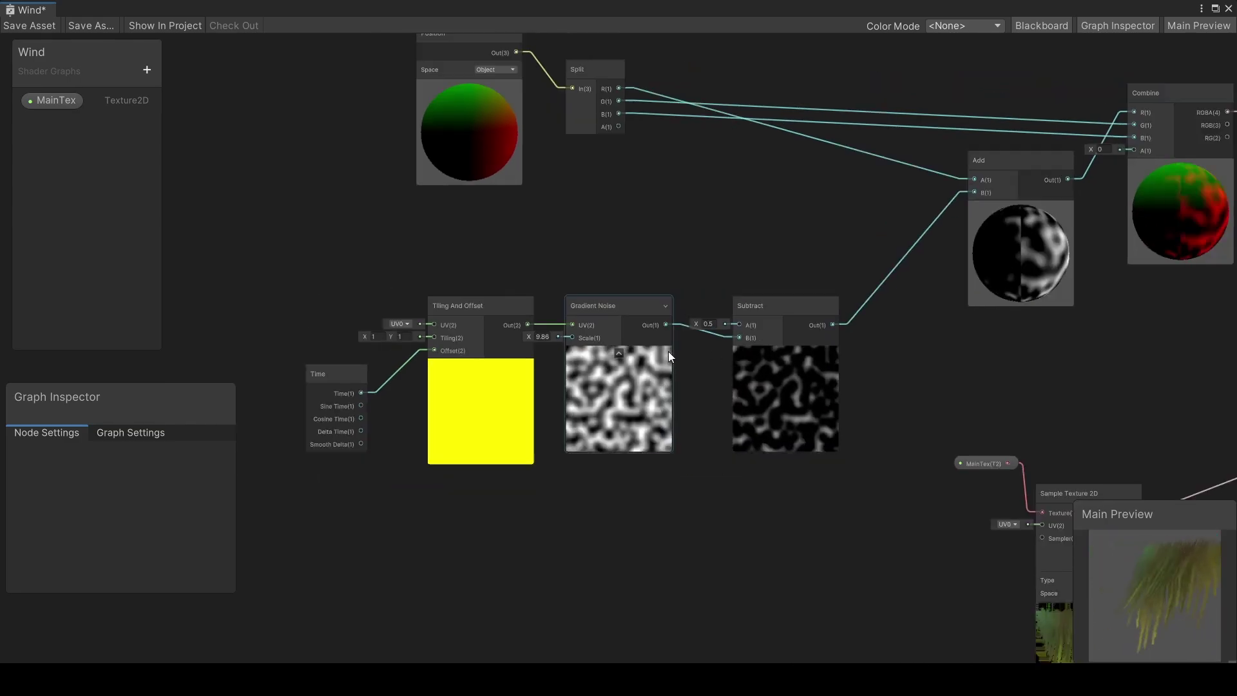
pyautogui.moveTo(296, 304); pyautogui.dragTo(721, 425)
pyautogui.moveTo(755, 315); pyautogui.dragTo(561, 311)
# Add a Float property named WindIntensity in Slider mode with a maximum of 5 and a default of 0.5.
pyautogui.click(147, 70)
pyautogui.click(199, 103)
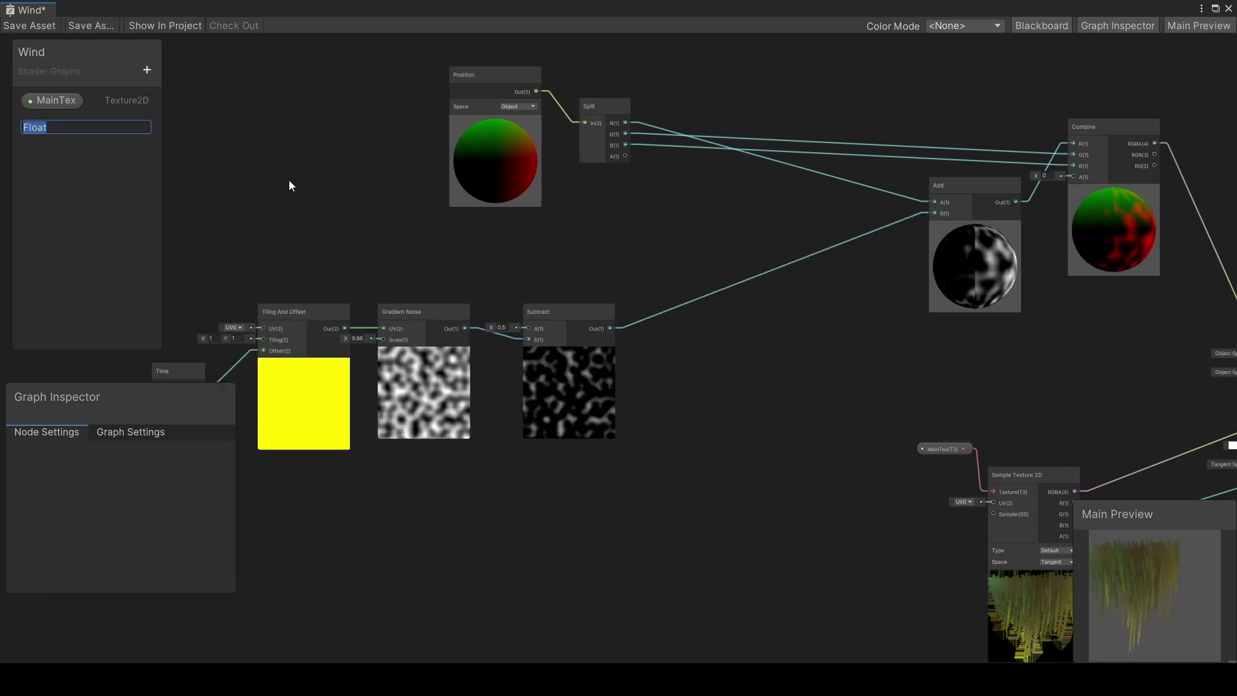
pyautogui.write('WindIntensity')
pyautogui.press('Return')
pyautogui.click(158, 533)
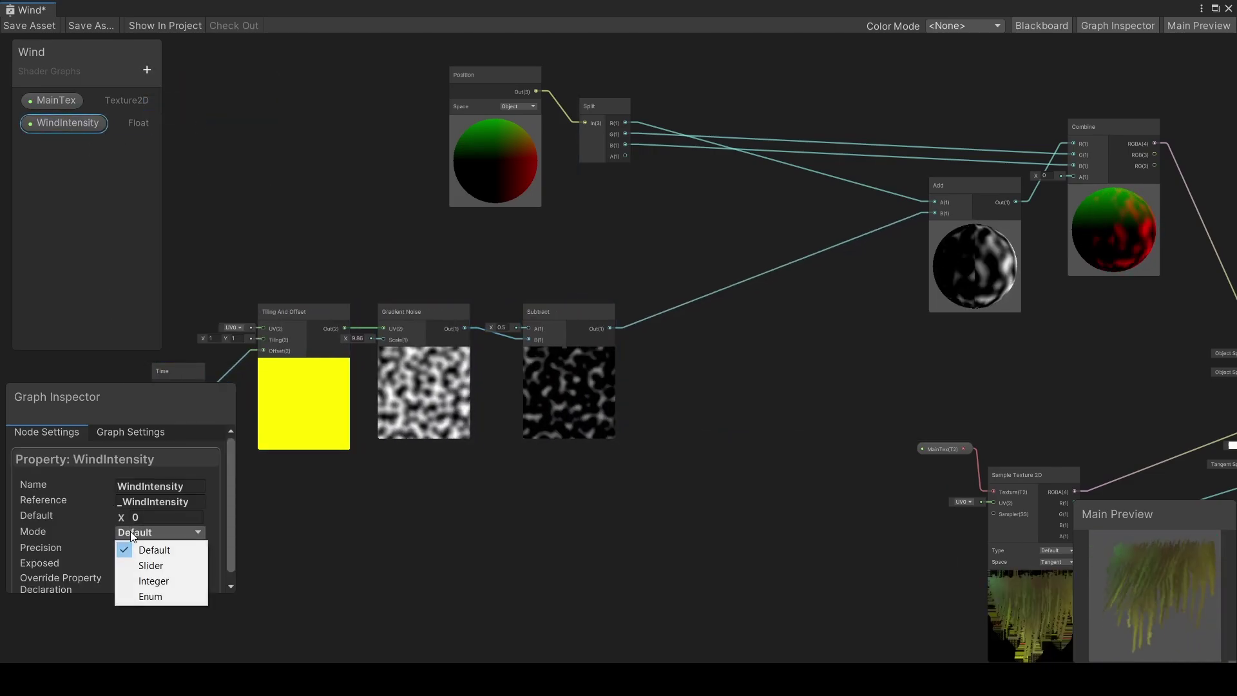
pyautogui.click(149, 566)
pyautogui.click(147, 535)
pyautogui.click(148, 548)
pyautogui.write('5')
pyautogui.click(153, 519)
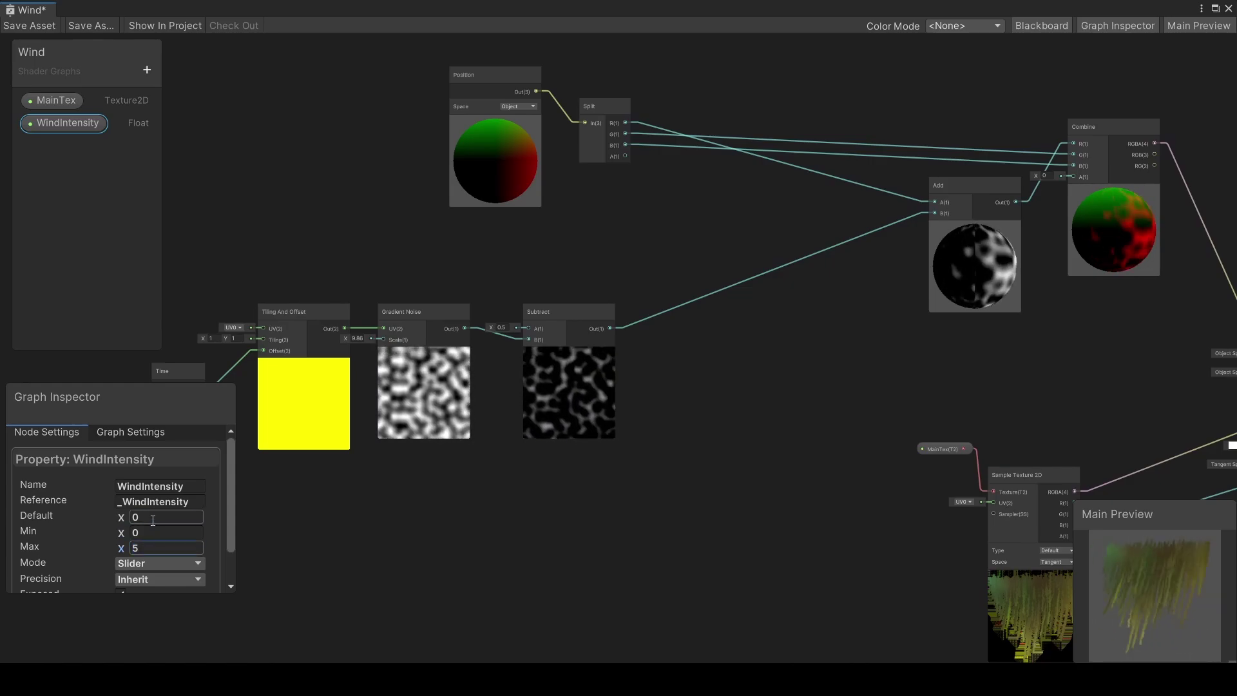
pyautogui.write('.')
pyautogui.click(685, 267)
# Delete the link between Subtract and Add, and feed Subtract's output into input A of a new Multiply node.
pyautogui.click(651, 317)
pyautogui.press('Delete')
pyautogui.write('mul')
pyautogui.moveTo(610, 328); pyautogui.dragTo(706, 312)
pyautogui.press('Return')
pyautogui.click(691, 323)
# Connect the WindIntensity property to Multiply's B input and Multiply's output to Add's B input.
pyautogui.moveTo(65, 122); pyautogui.dragTo(656, 502)
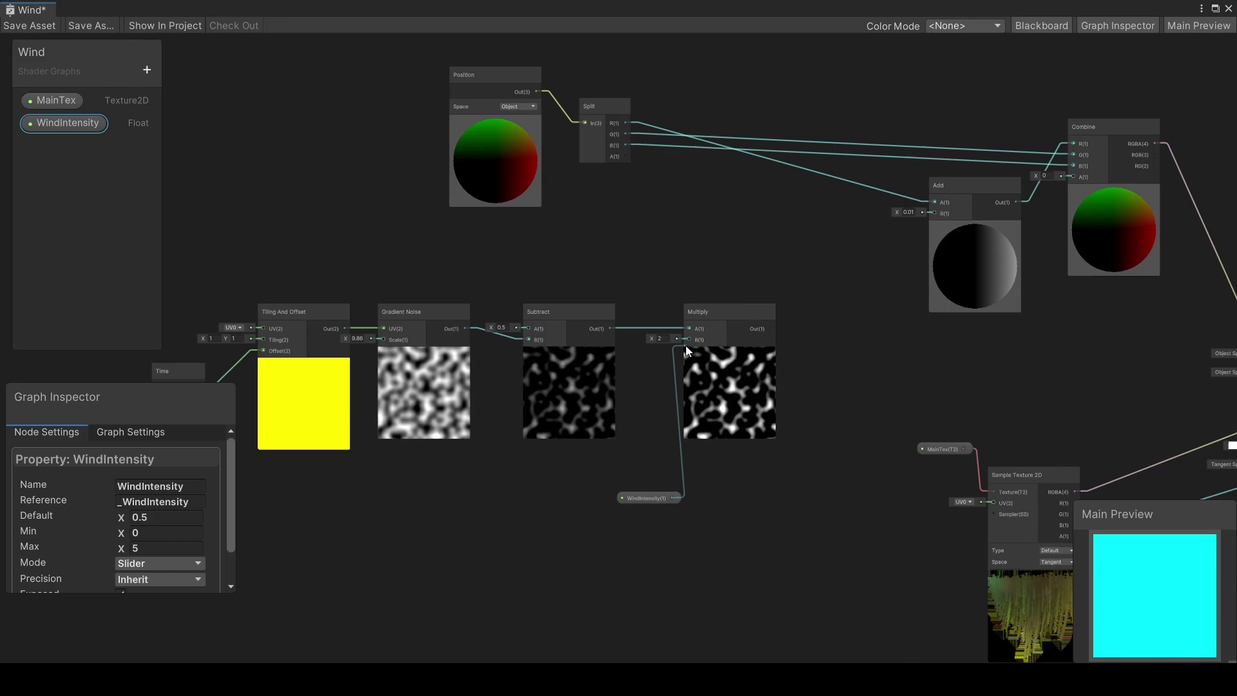
pyautogui.moveTo(667, 498); pyautogui.dragTo(651, 497)
pyautogui.moveTo(770, 328); pyautogui.dragTo(930, 213)
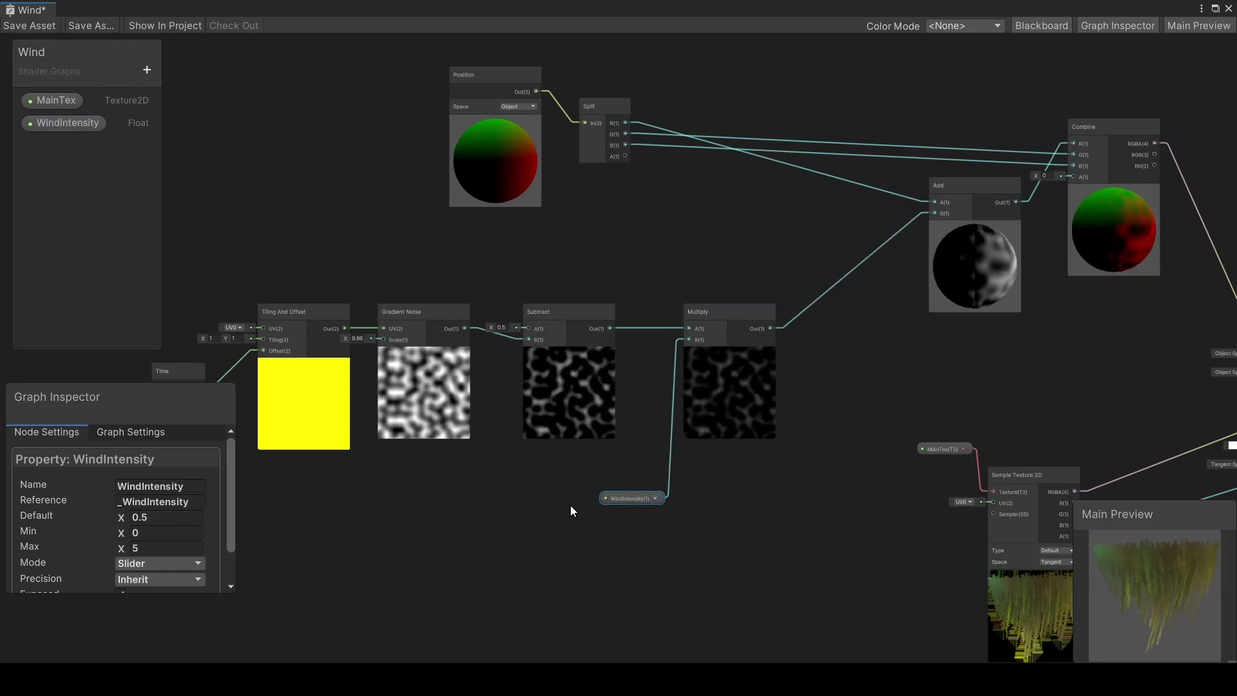
# Test the wind strength by setting WindIntensity's default to 0 and raising it gradually to 11.53.
pyautogui.click(179, 518)
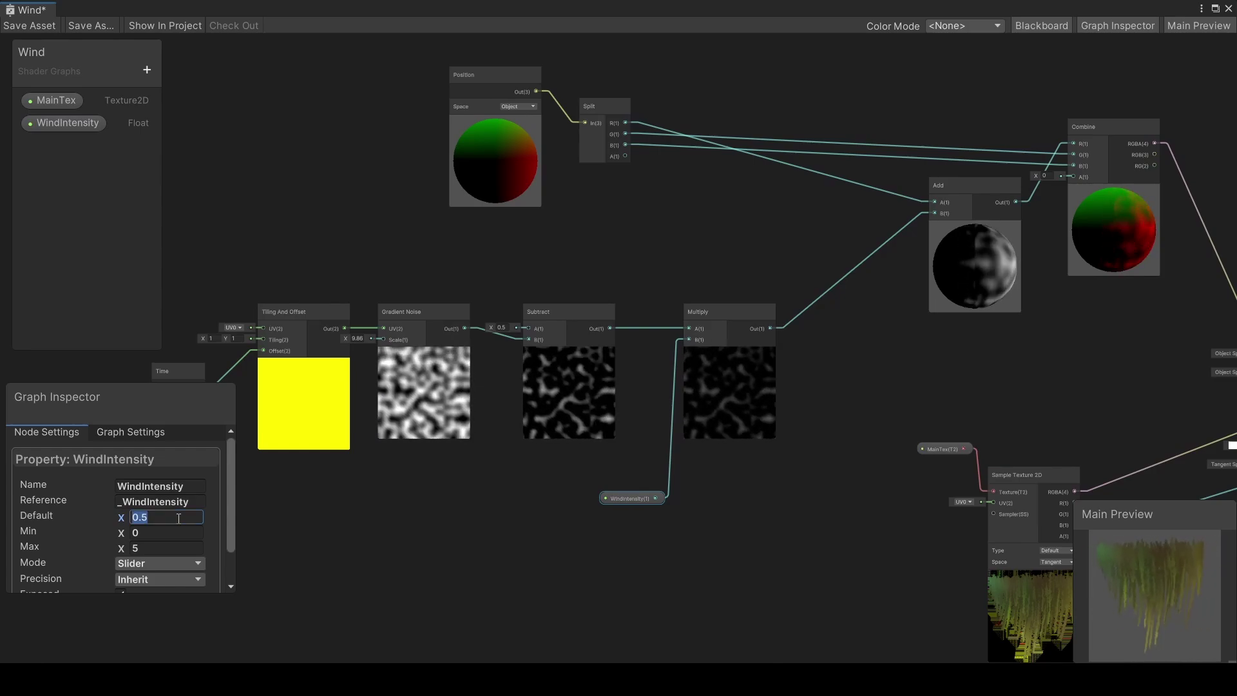
pyautogui.write('0')
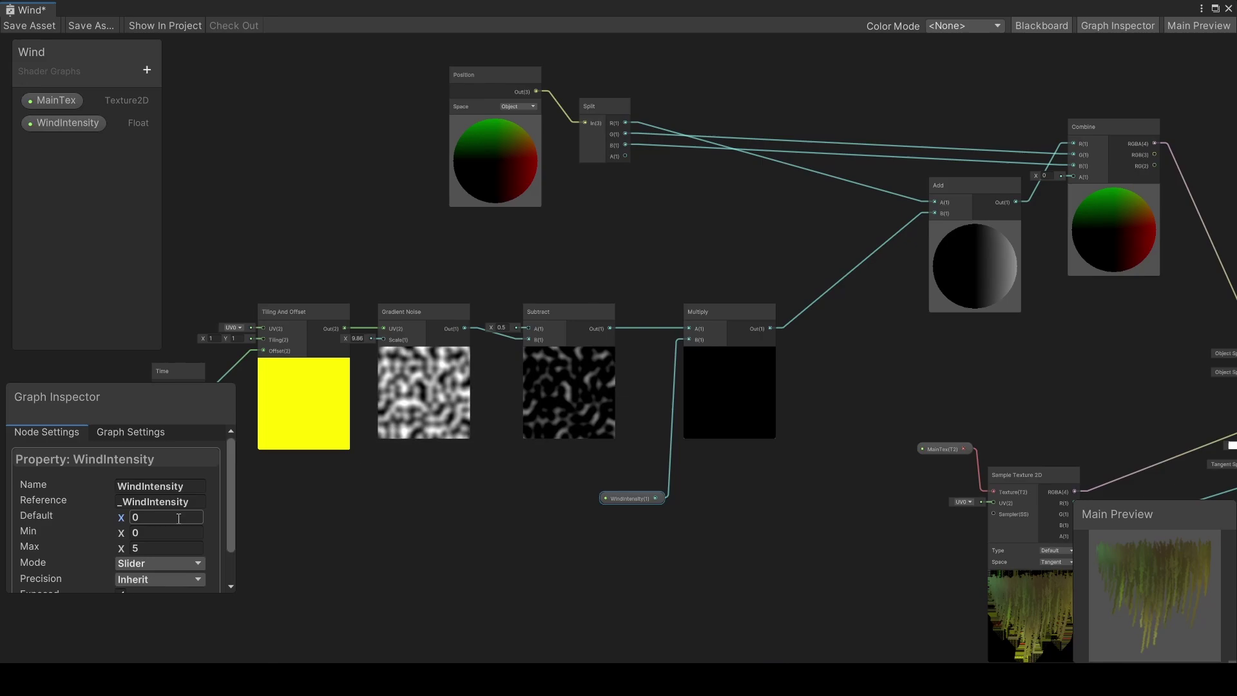
pyautogui.moveTo(122, 520); pyautogui.dragTo(432, 537)
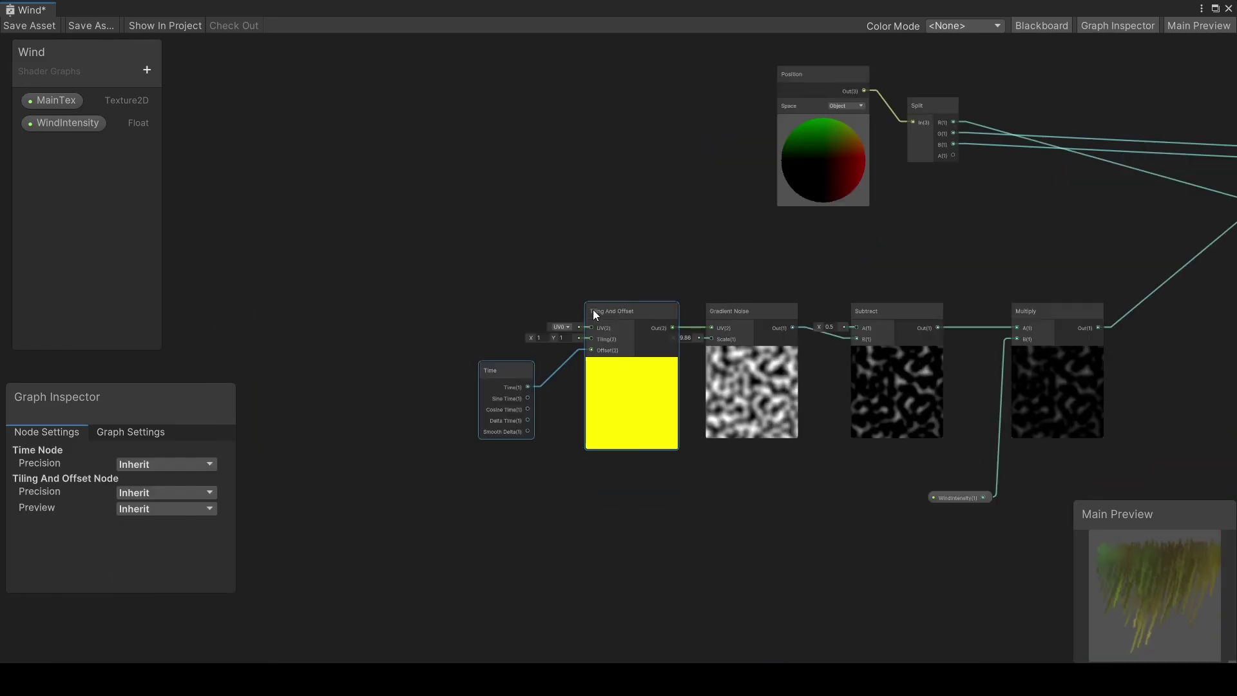
# Move Time and Tiling And Offset away from Gradient Noise, and add a WindScale Float slider with maximum 10 and default 0.5.
pyautogui.moveTo(593, 310); pyautogui.dragTo(521, 310)
pyautogui.click(666, 466)
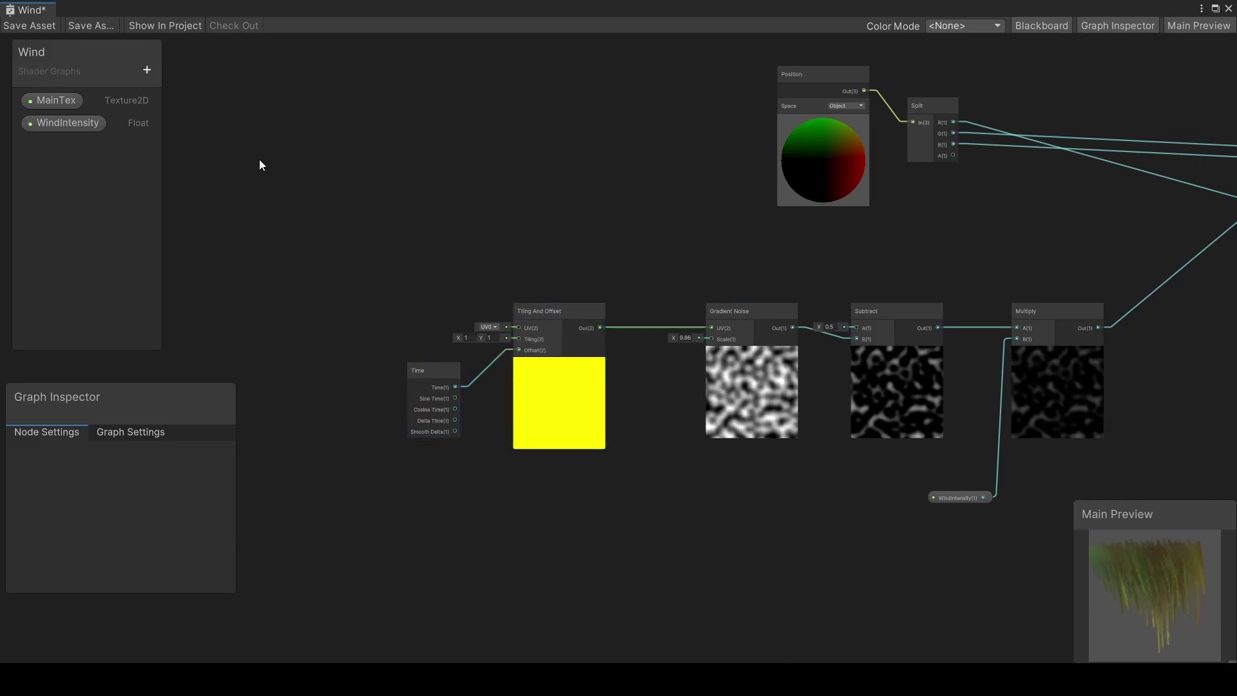
pyautogui.click(146, 71)
pyautogui.click(191, 100)
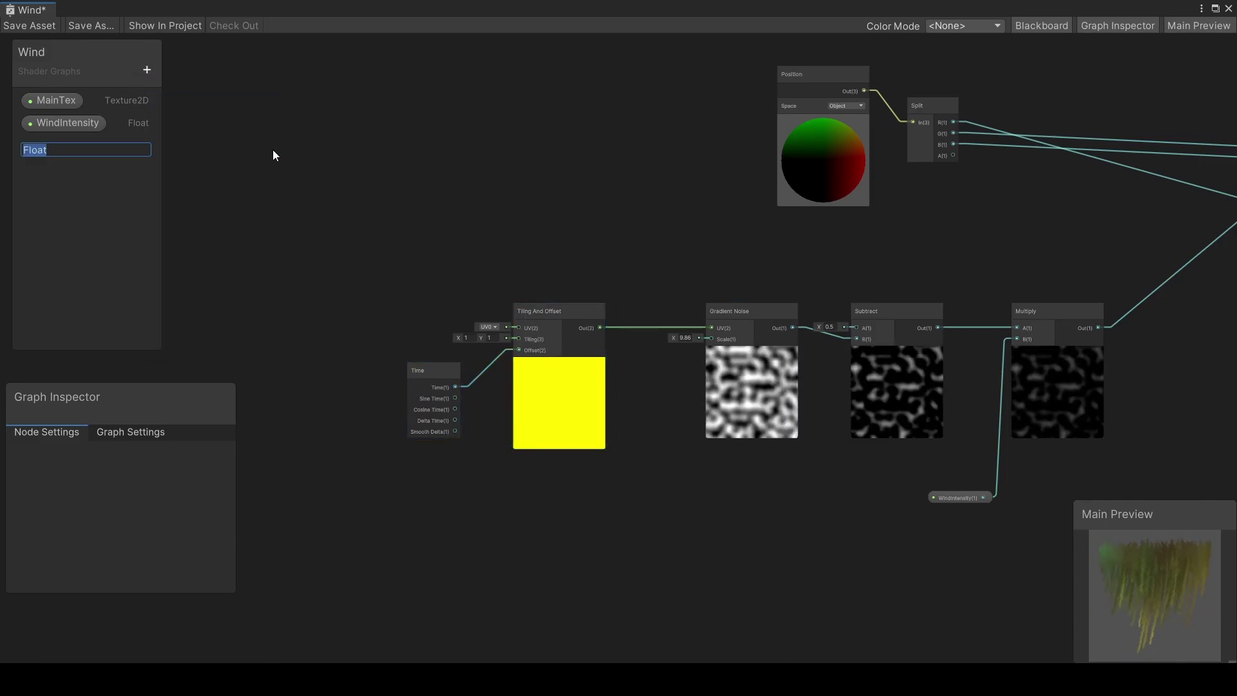
pyautogui.write('WindScale')
pyautogui.press('Return')
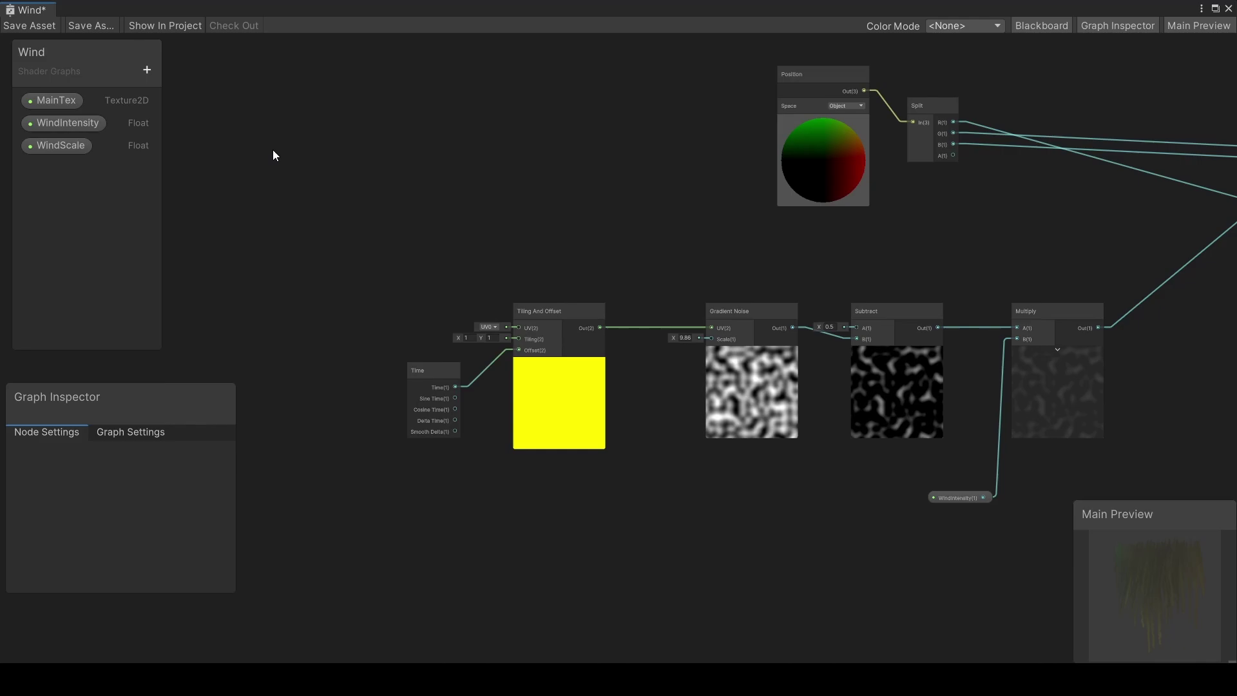
pyautogui.click(159, 532)
pyautogui.click(139, 566)
pyautogui.click(151, 548)
pyautogui.write('10')
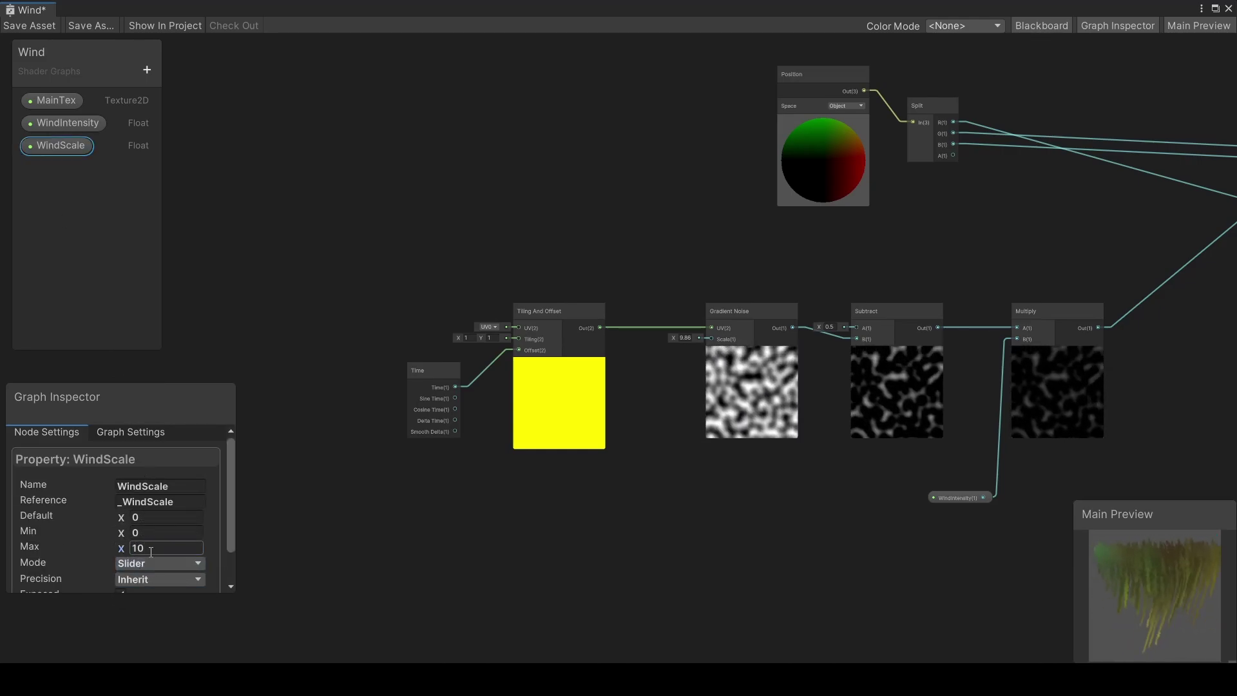
pyautogui.click(166, 517)
pyautogui.write('0.5')
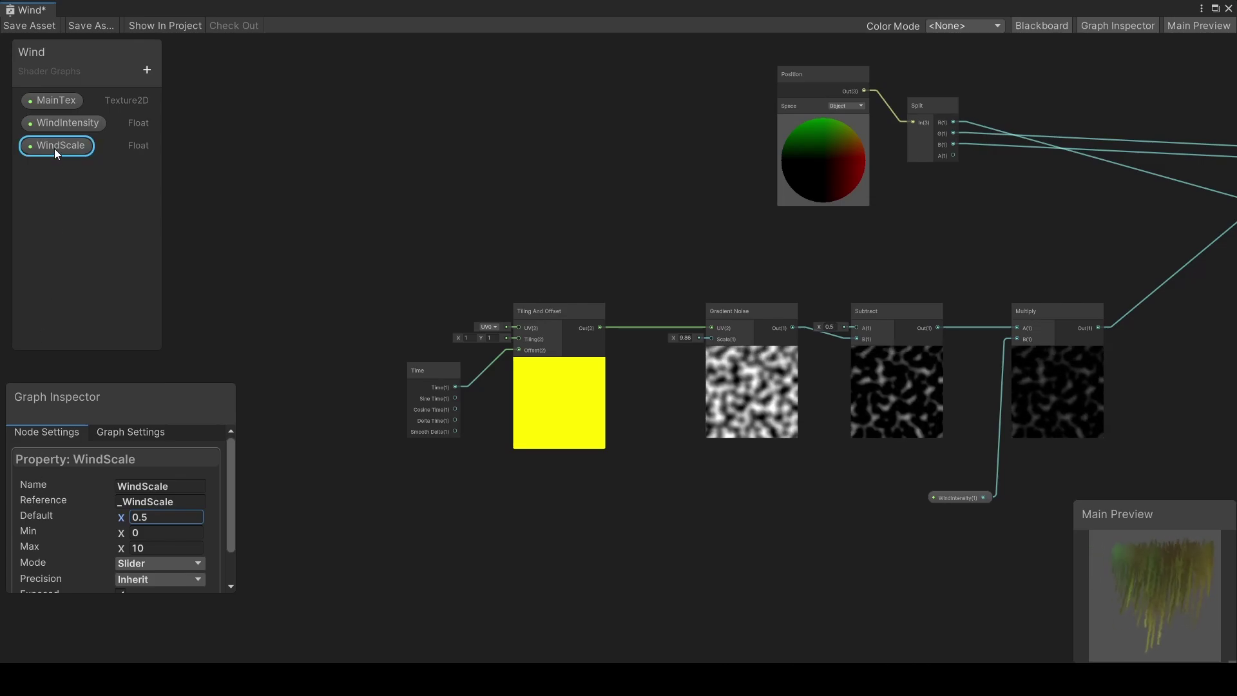
# Connect the WindScale property to Gradient Noise's Scale input and move the Time node farther from Tiling And Offset.
pyautogui.moveTo(55, 147); pyautogui.dragTo(711, 339)
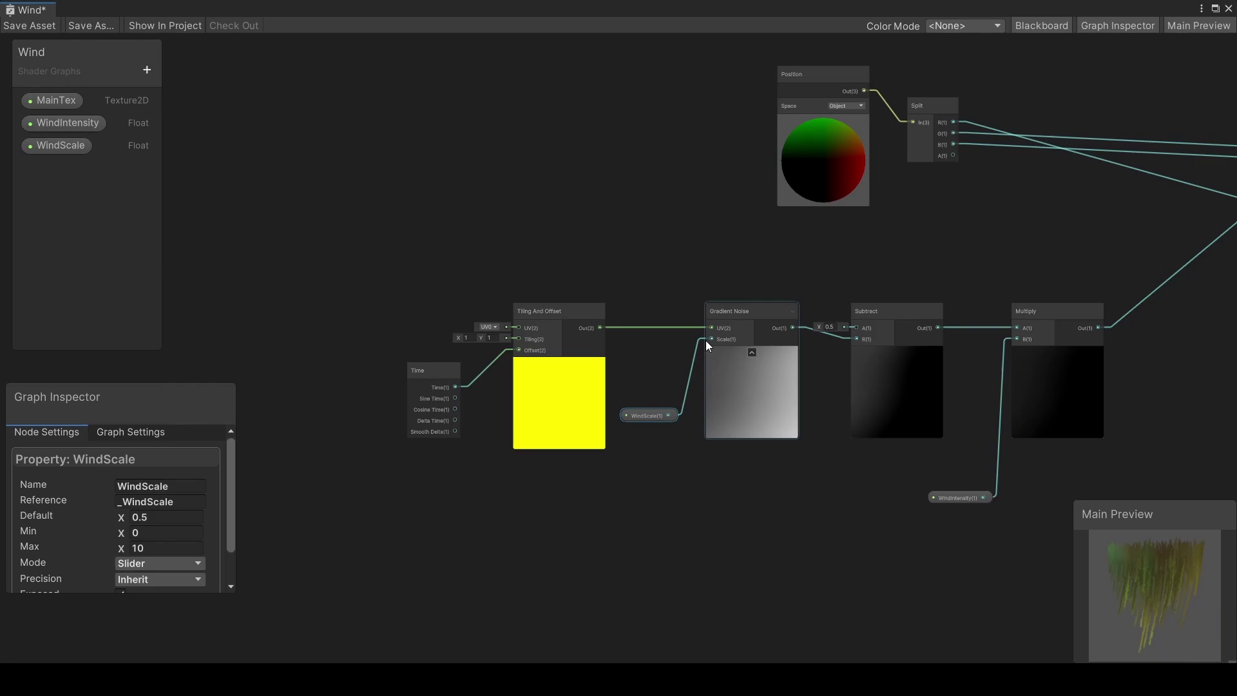
pyautogui.moveTo(656, 414); pyautogui.dragTo(670, 416)
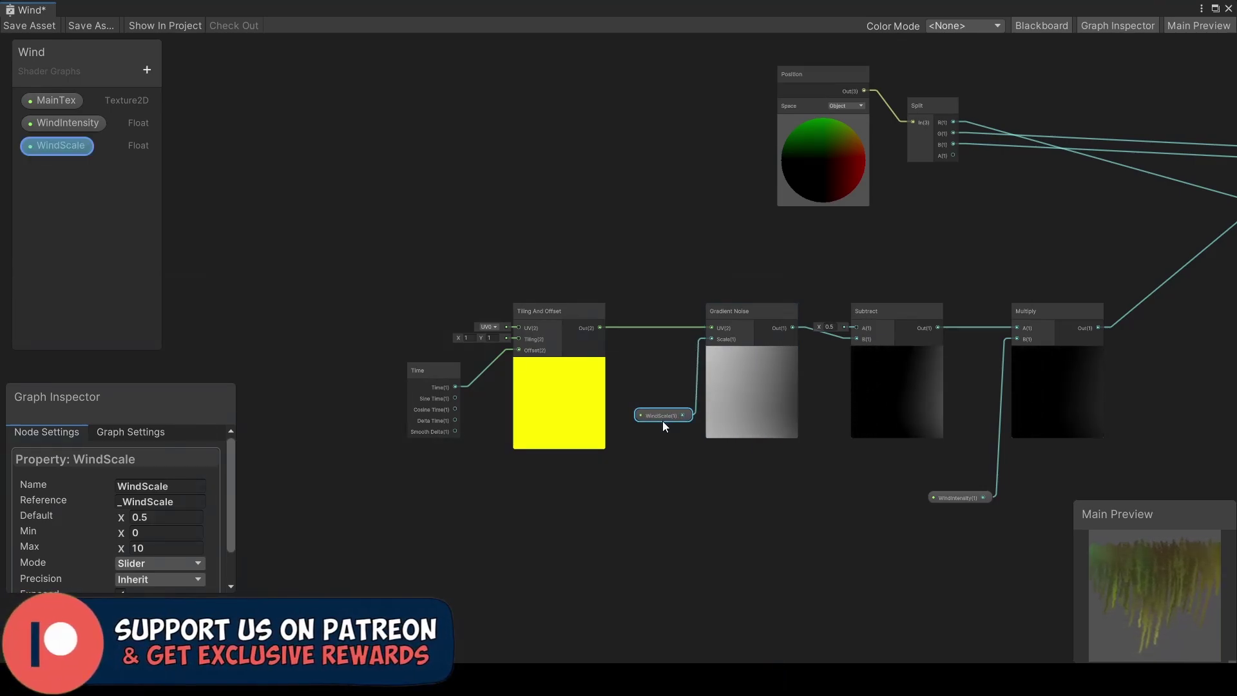
pyautogui.moveTo(428, 492); pyautogui.dragTo(728, 492, button='middle')
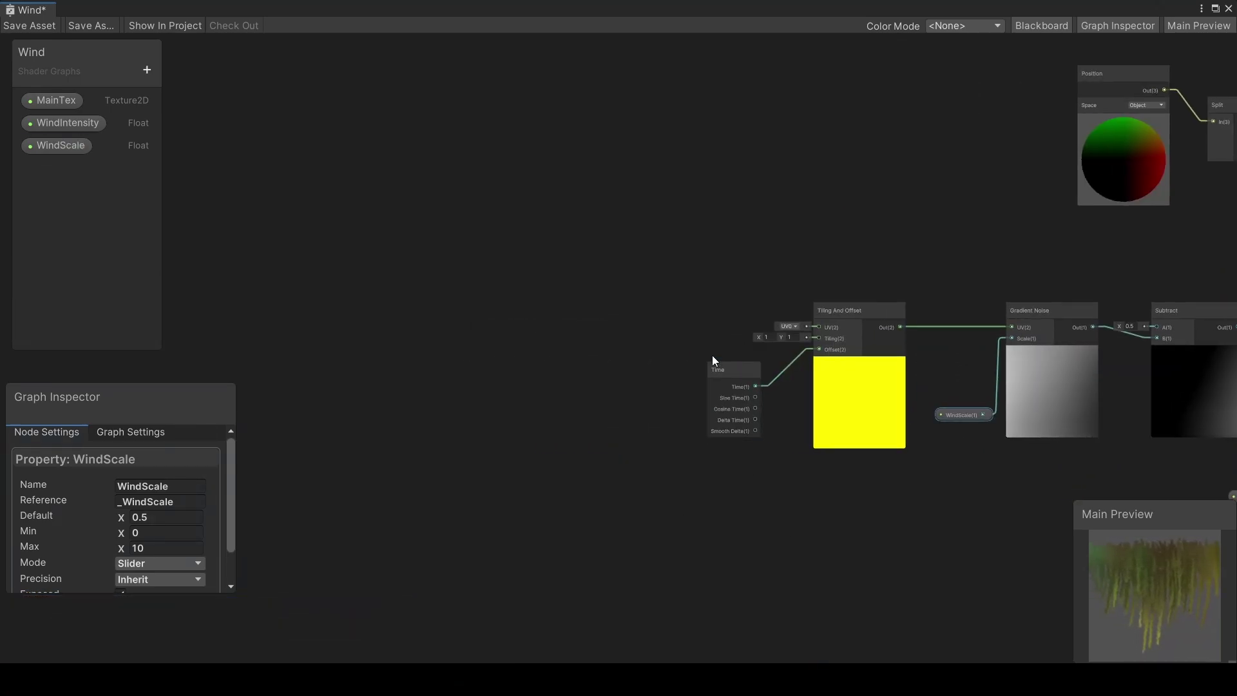
pyautogui.moveTo(713, 356); pyautogui.dragTo(594, 315)
# Add a Float property named WindSpeed in Slider mode with a maximum of 5 and a default of 3.
pyautogui.click(146, 70)
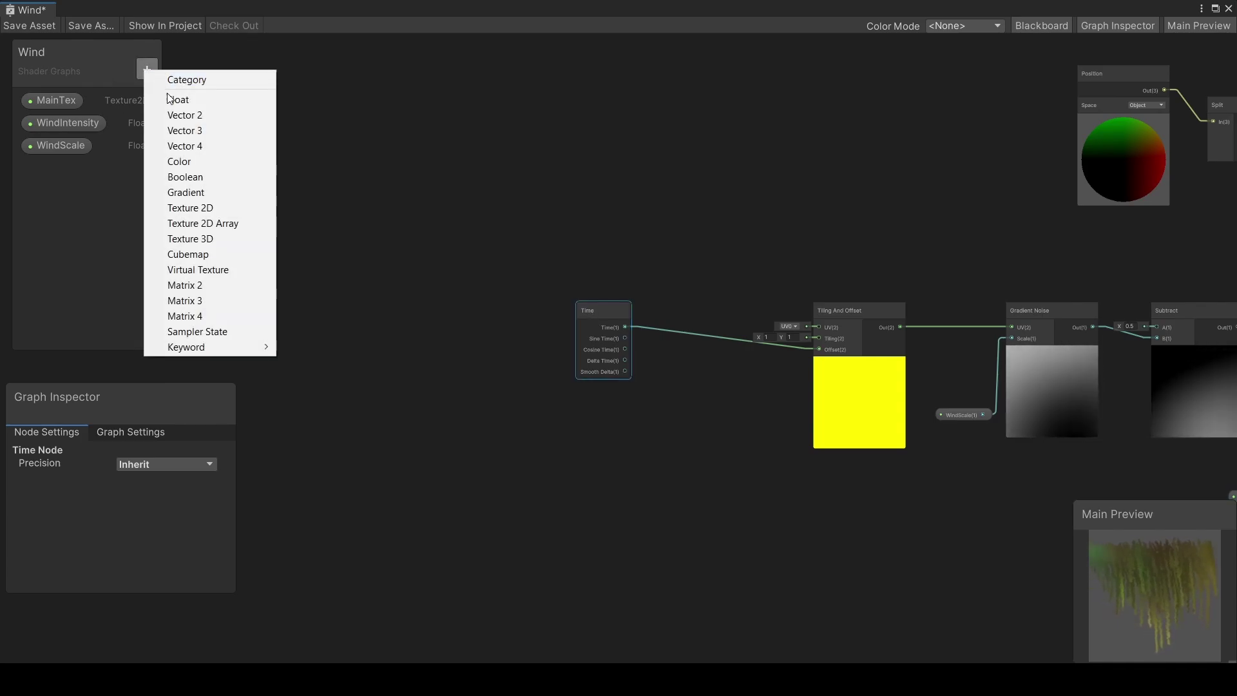
pyautogui.click(180, 104)
pyautogui.write('WindSpeed')
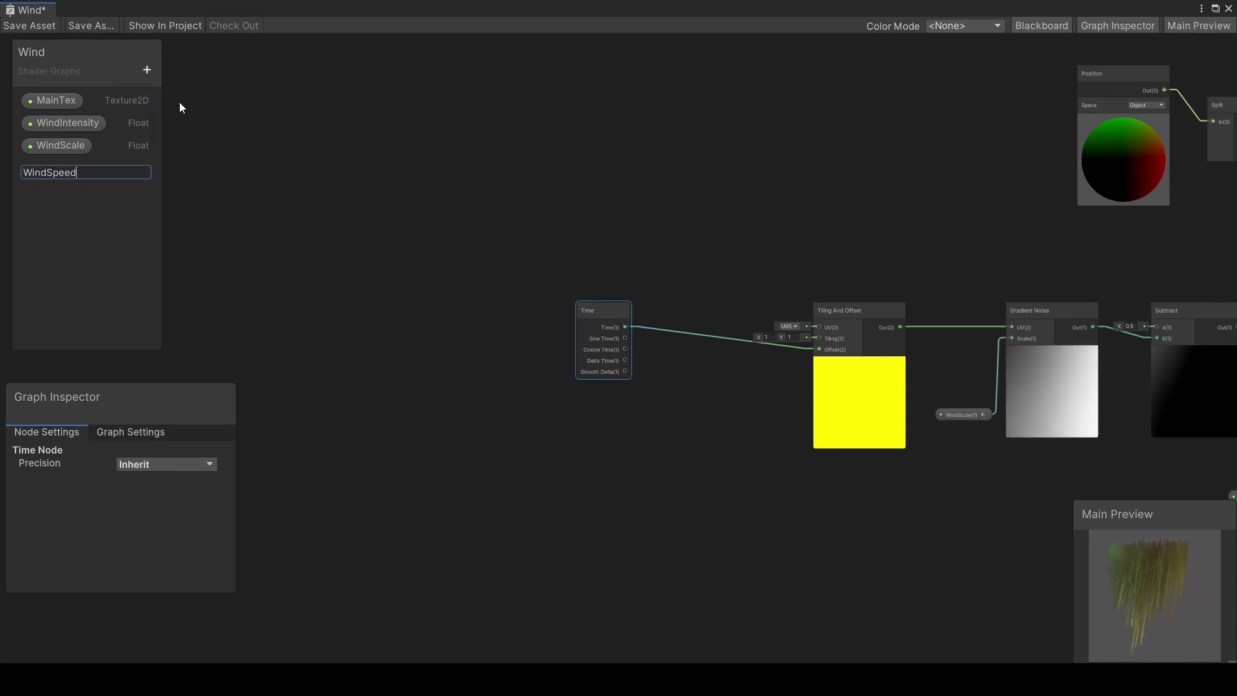
pyautogui.click(74, 166)
pyautogui.click(133, 532)
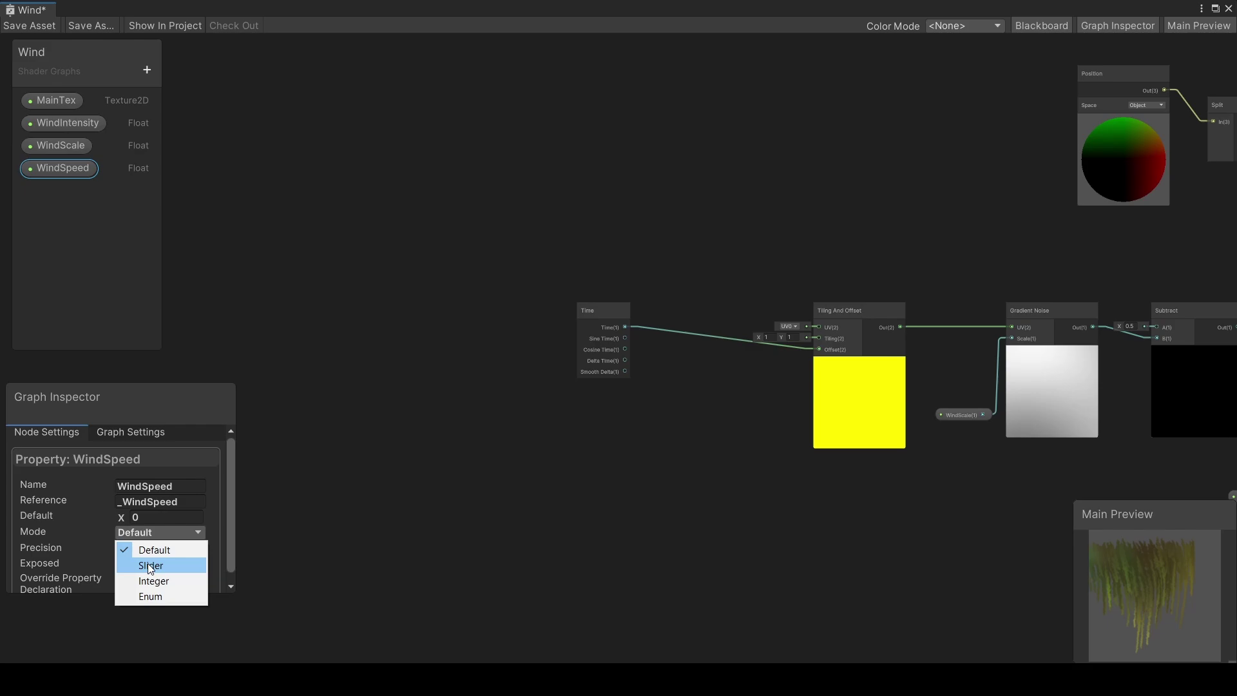
pyautogui.click(150, 566)
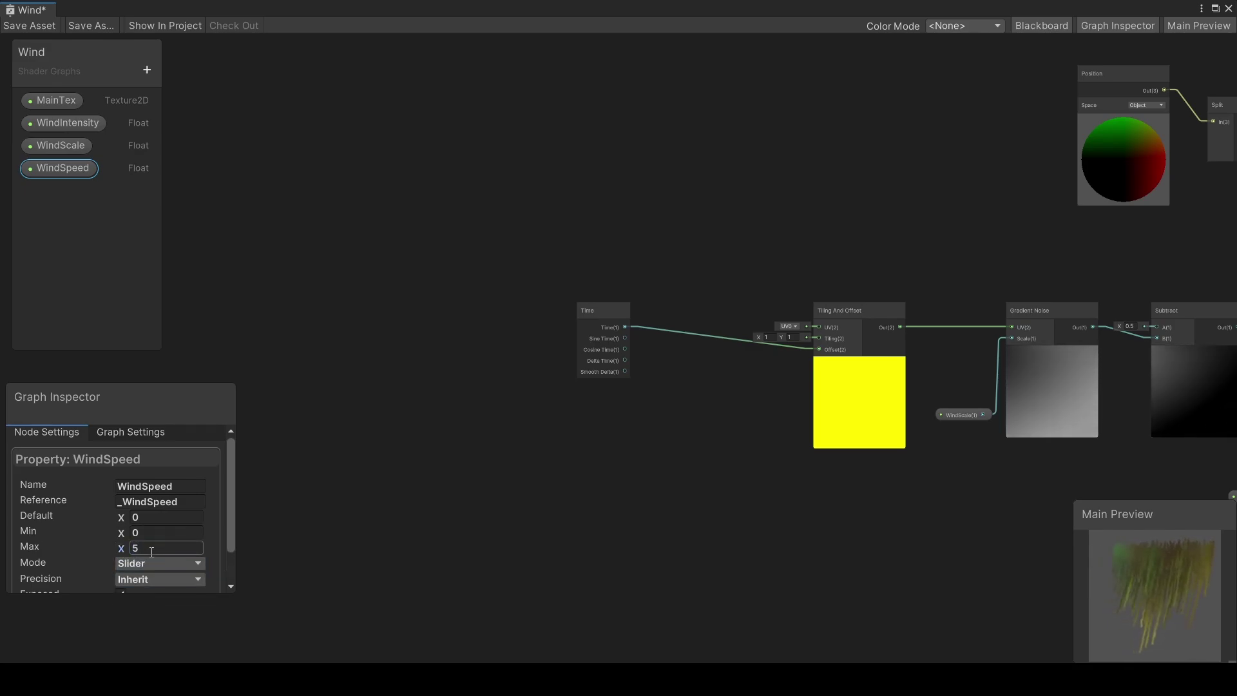
# Disconnect Time from Tiling And Offset, and add a Multiply node taking Time as A and the WindSpeed property as B.
pyautogui.click(702, 336)
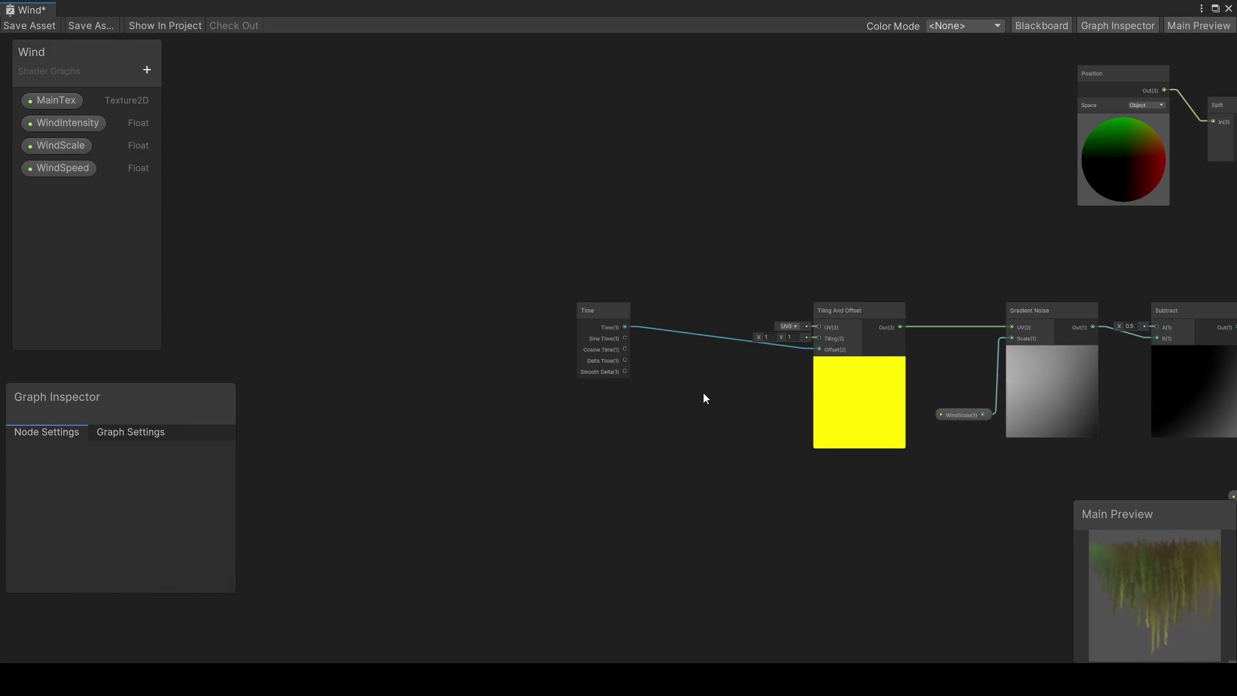
pyautogui.press('Delete')
pyautogui.moveTo(625, 327); pyautogui.dragTo(660, 363)
pyautogui.write('mul')
pyautogui.press('Return')
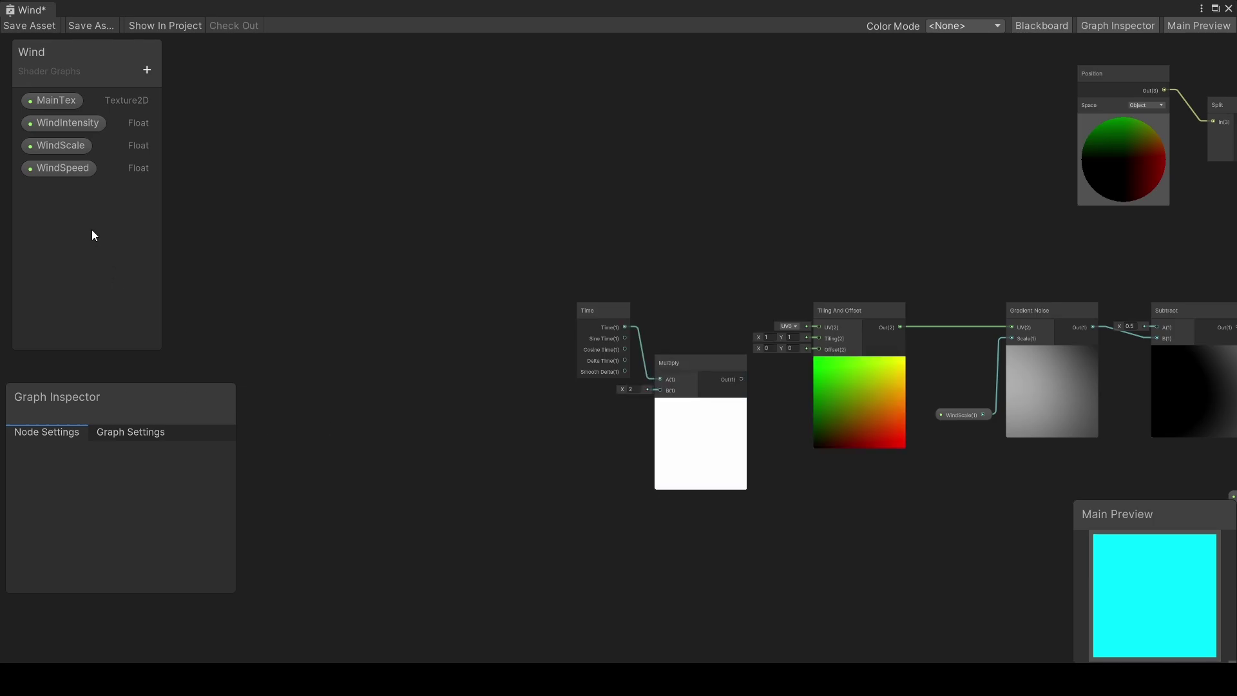
pyautogui.moveTo(61, 168); pyautogui.dragTo(525, 400)
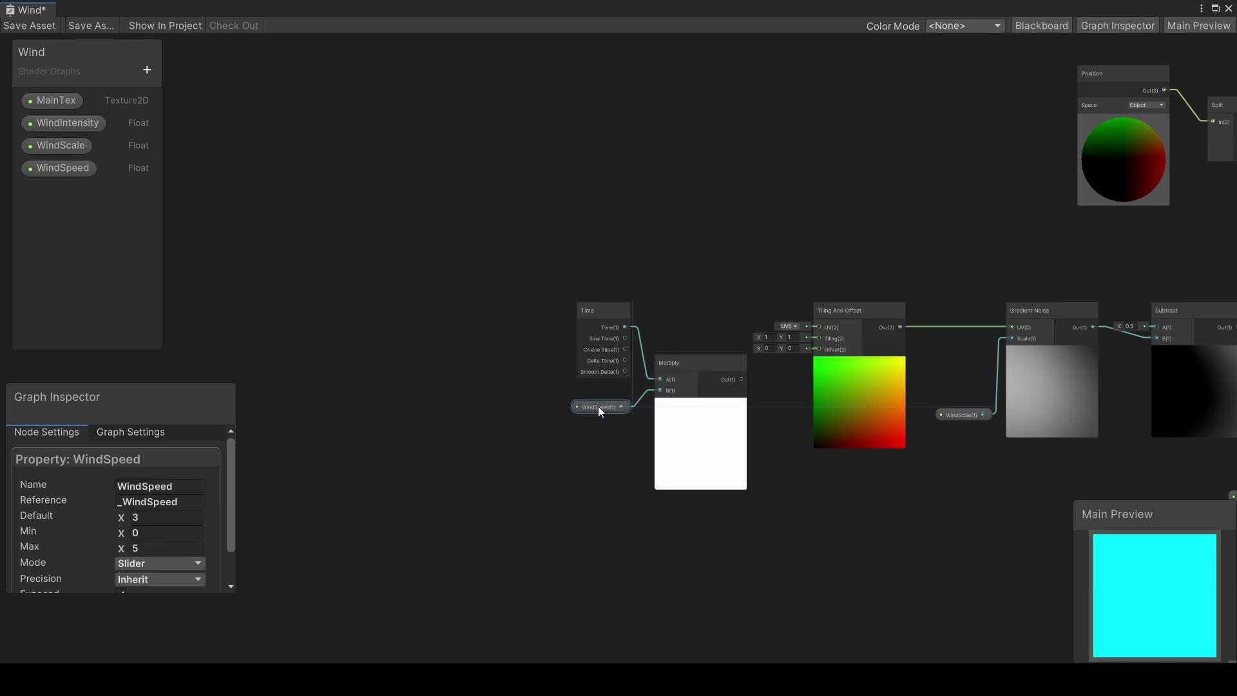
# Connect the WindSpeed Multiply's output to Tiling And Offset's Offset input and save the shader asset.
pyautogui.moveTo(743, 380); pyautogui.dragTo(819, 350)
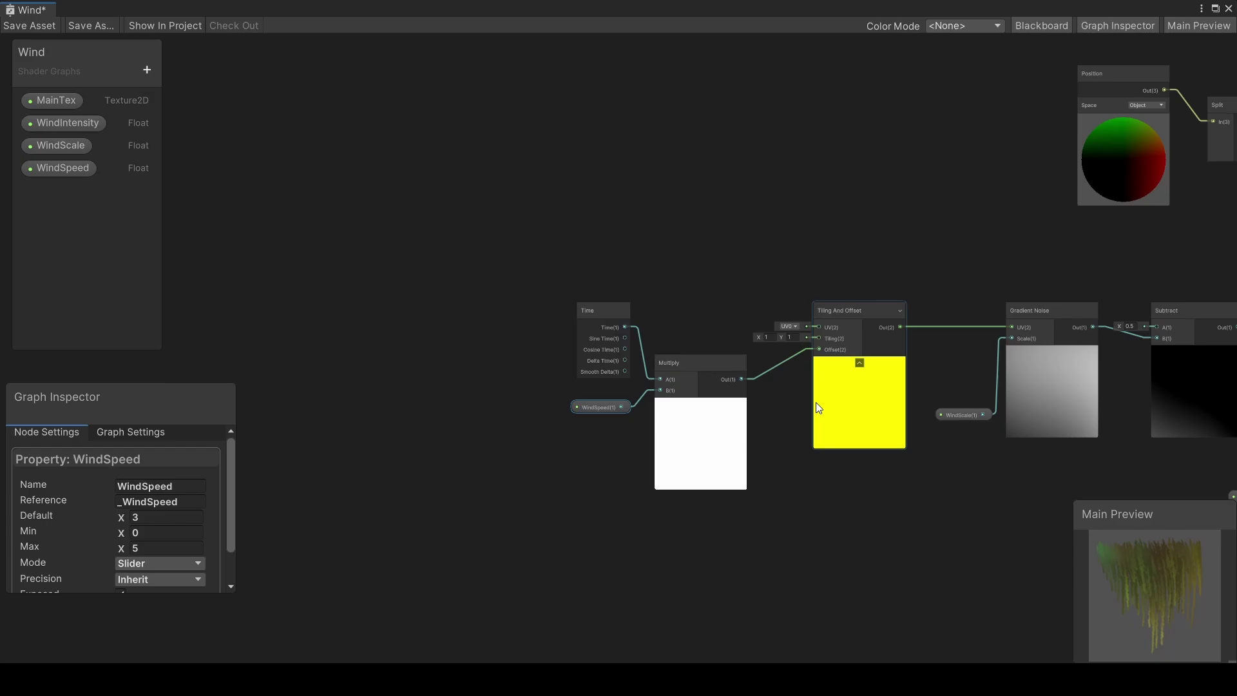
pyautogui.click(29, 25)
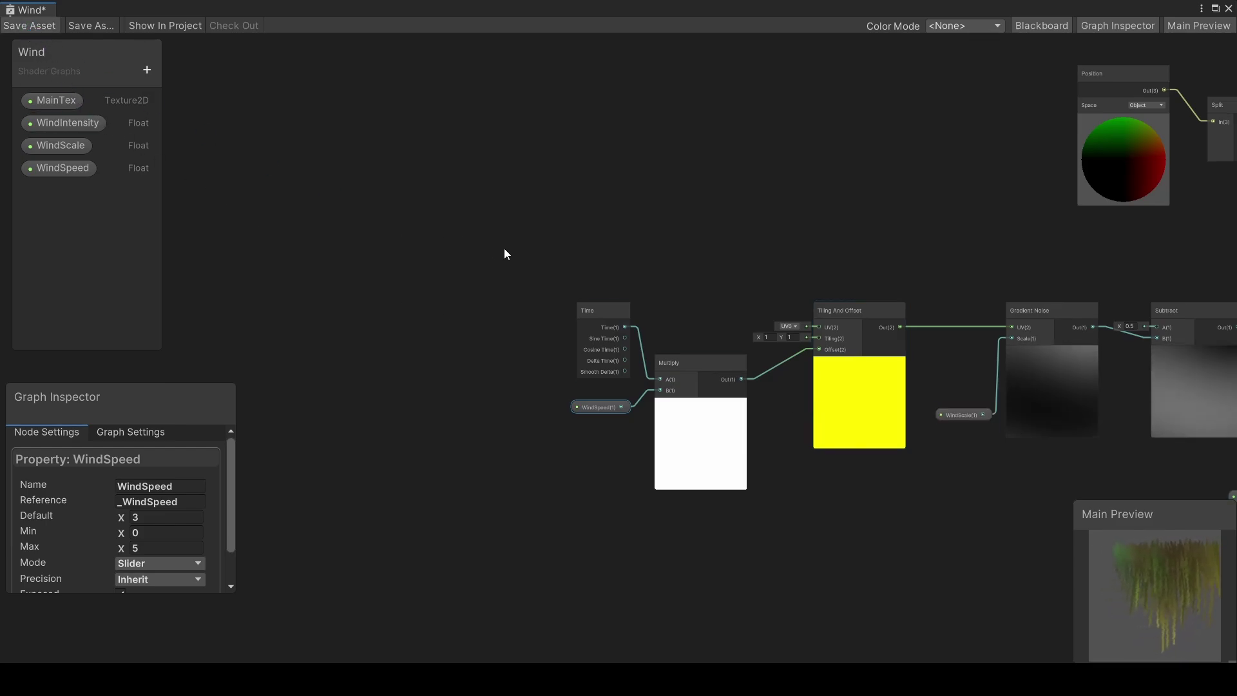
pyautogui.moveTo(837, 230); pyautogui.dragTo(589, 226, button='middle')
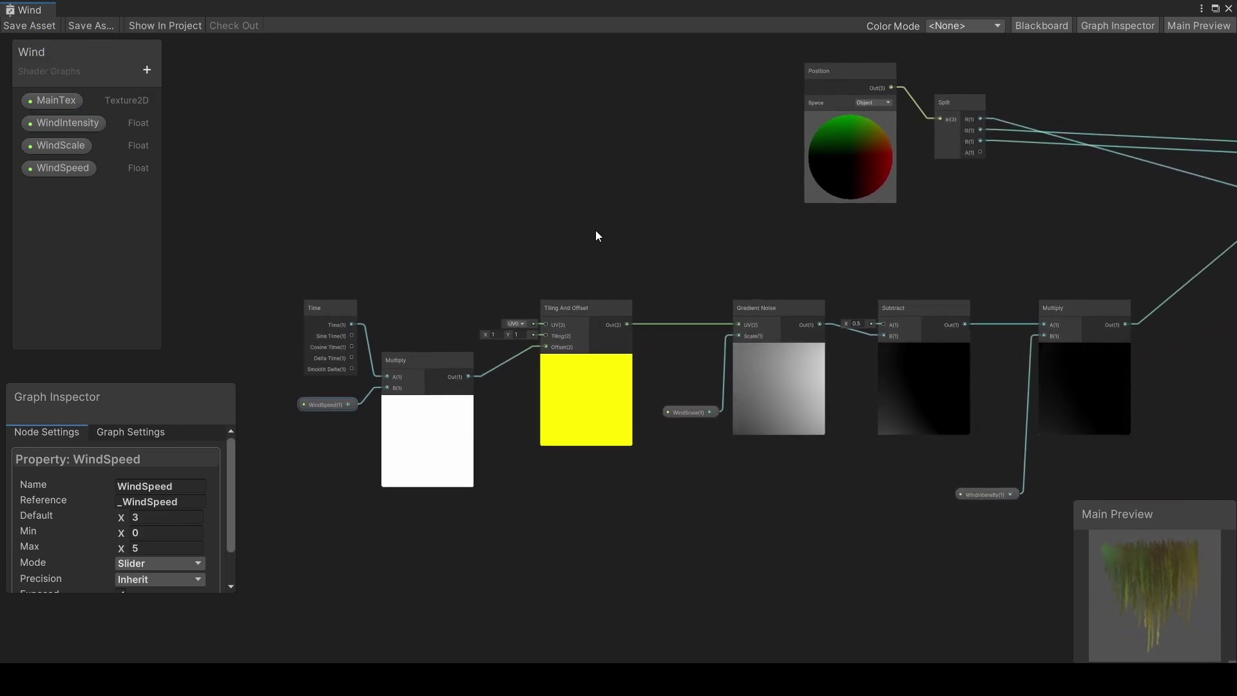
# Set the MainTex property's default texture to the Algae1-anim sprite.
pyautogui.click(597, 288)
pyautogui.click(56, 103)
pyautogui.click(196, 518)
pyautogui.scroll(-5, 371, 483)
pyautogui.doubleClick(284, 376)
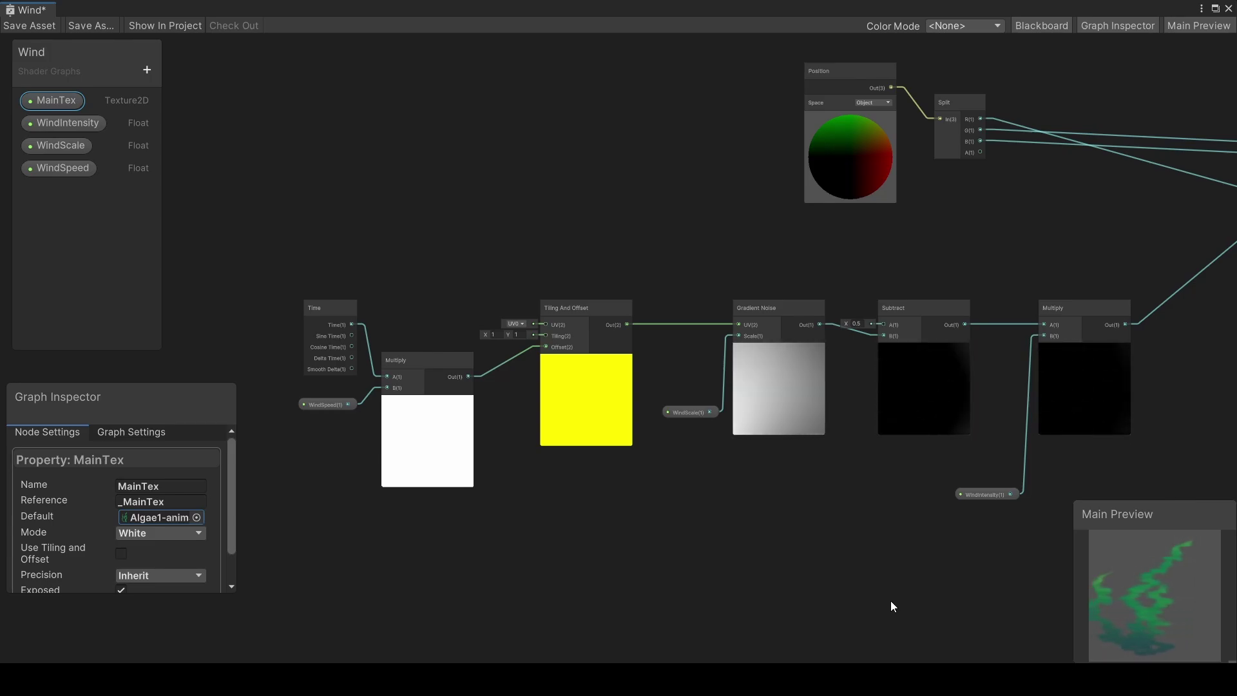
# Add a UV node in the empty area below the noise chain and connect its output to a new Split node.
pyautogui.moveTo(890, 602); pyautogui.dragTo(761, 356, button='middle')
pyautogui.click(549, 384)
pyautogui.press('space')
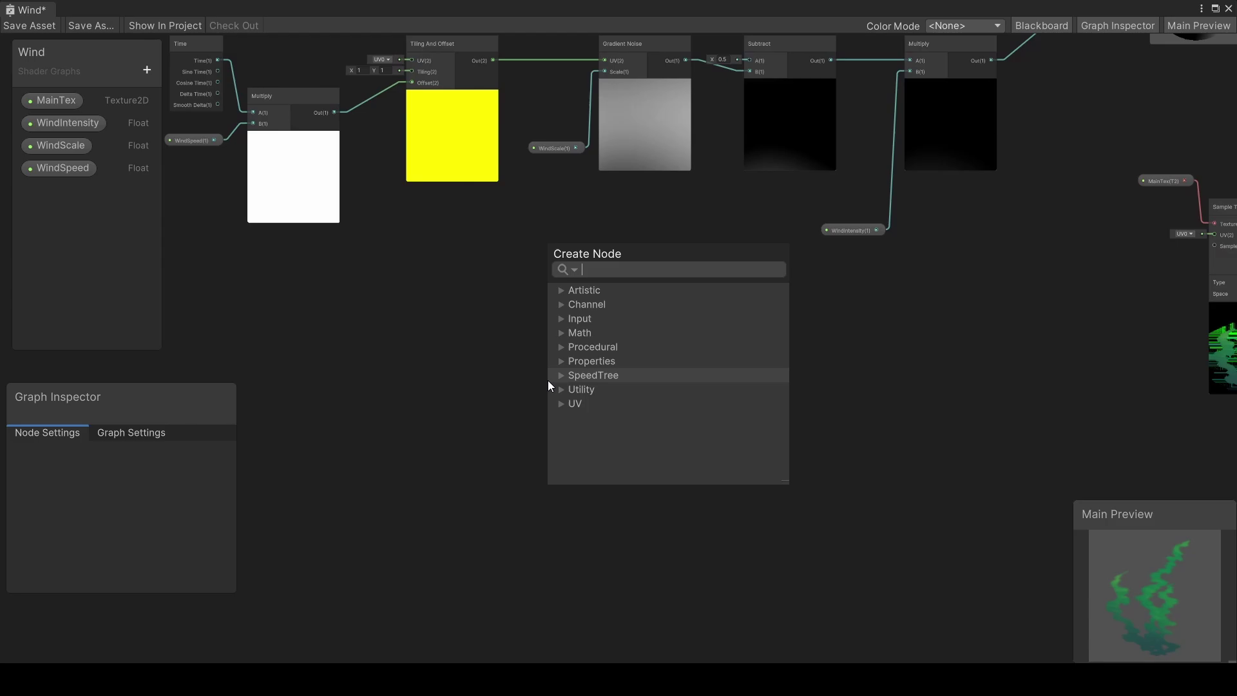
pyautogui.press('Escape')
pyautogui.moveTo(575, 408); pyautogui.dragTo(622, 401)
pyautogui.write('split')
pyautogui.press('Return')
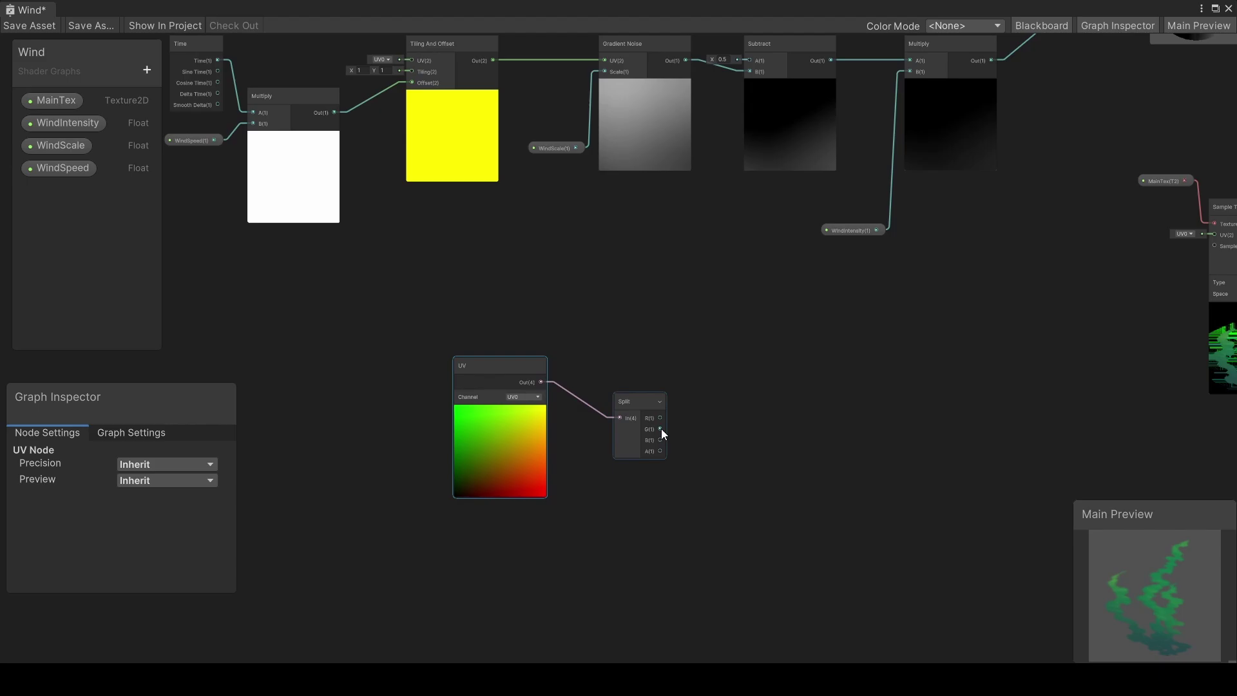
# Add a Preview node from the Split's G output and line up Split and Preview beside the UV node.
pyautogui.moveTo(662, 428); pyautogui.dragTo(683, 476)
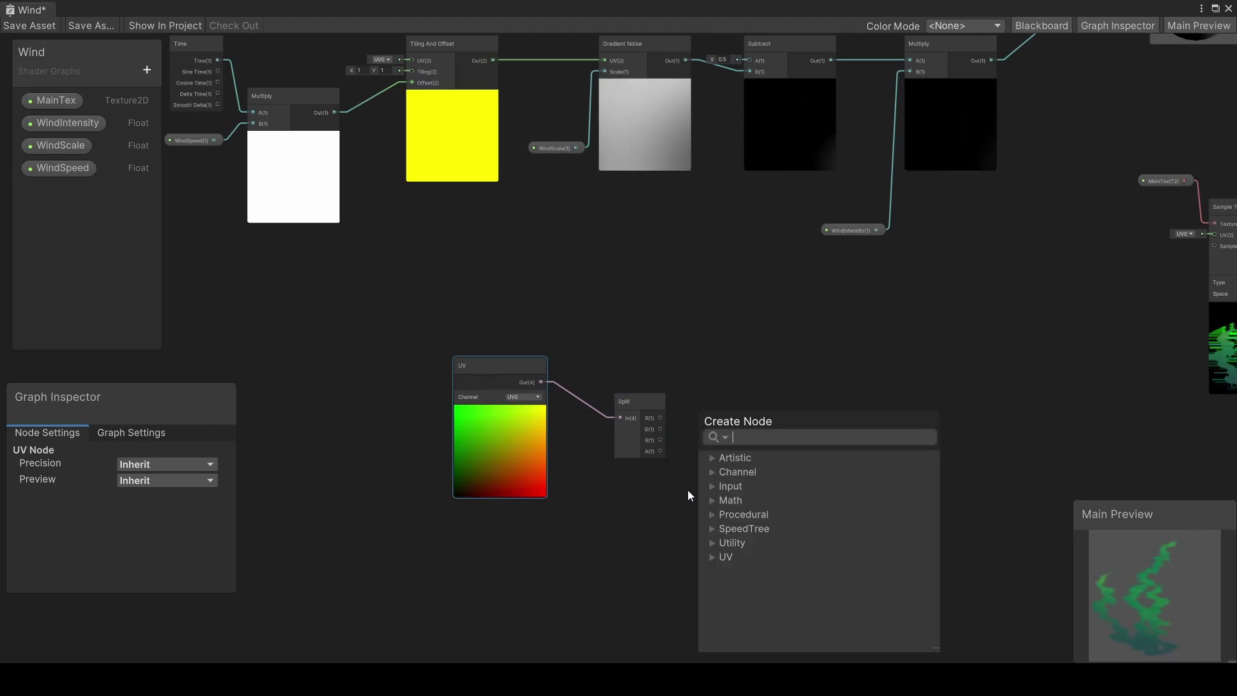
pyautogui.write('prev')
pyautogui.press('Return')
pyautogui.moveTo(629, 400); pyautogui.dragTo(602, 371)
pyautogui.moveTo(716, 420); pyautogui.dragTo(697, 365)
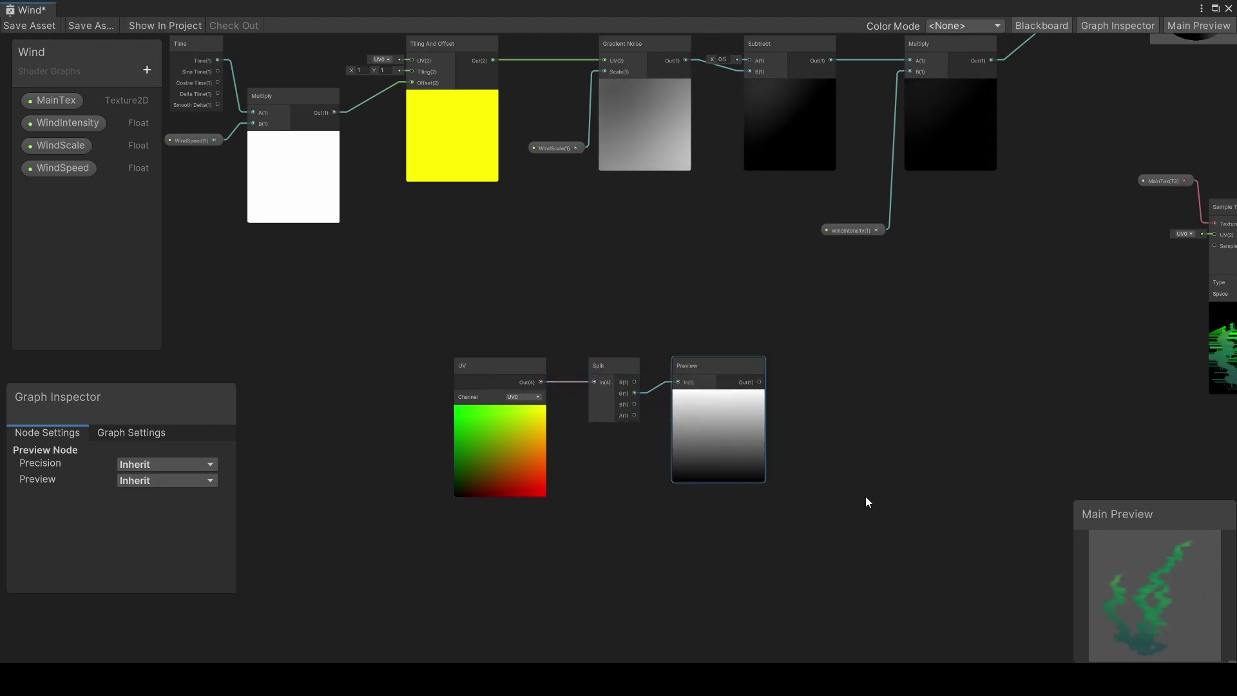
# Disconnect the WindIntensity Multiply's output and move that Multiply and its WindIntensity node down toward the UV mask nodes.
pyautogui.moveTo(865, 496); pyautogui.dragTo(620, 593, button='middle')
pyautogui.moveTo(814, 90); pyautogui.dragTo(825, 161)
pyautogui.press('Delete')
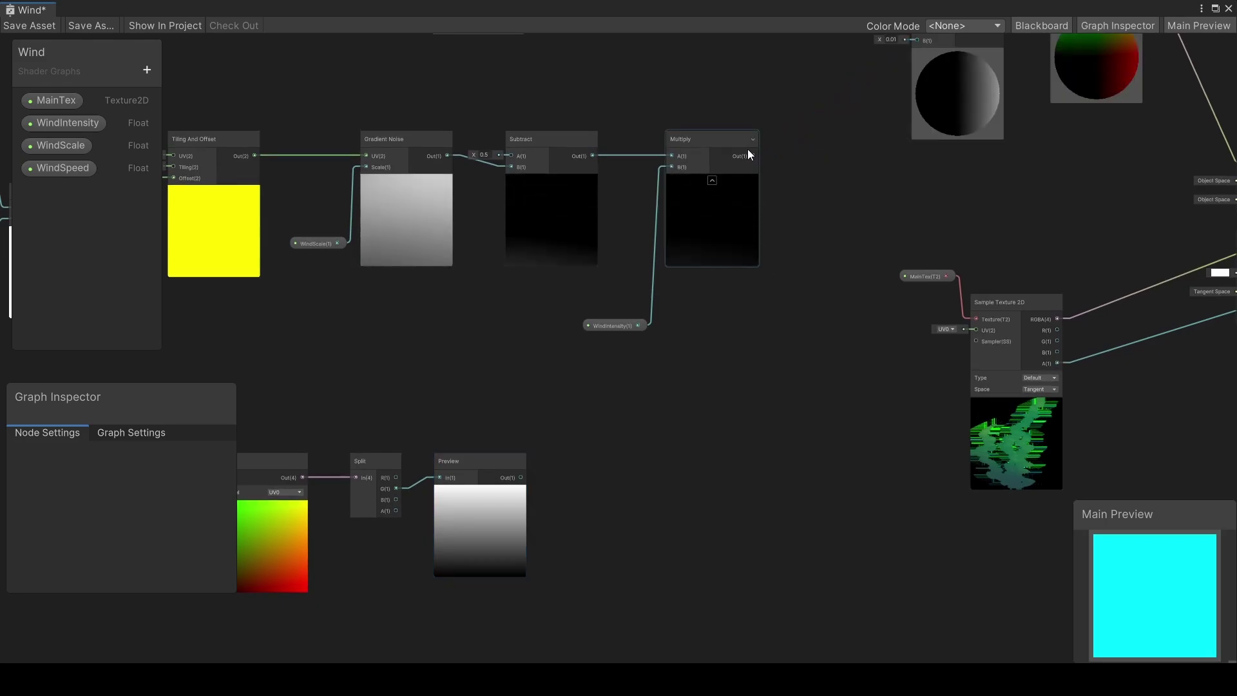
pyautogui.moveTo(635, 112); pyautogui.dragTo(693, 332)
pyautogui.click(744, 288)
# Add a second Multiply node taking the WindIntensity Multiply's output as A and the UV Preview's output as B.
pyautogui.moveTo(697, 154); pyautogui.dragTo(791, 365)
pyautogui.write('mult')
pyautogui.press('Return')
pyautogui.moveTo(520, 478); pyautogui.dragTo(765, 390)
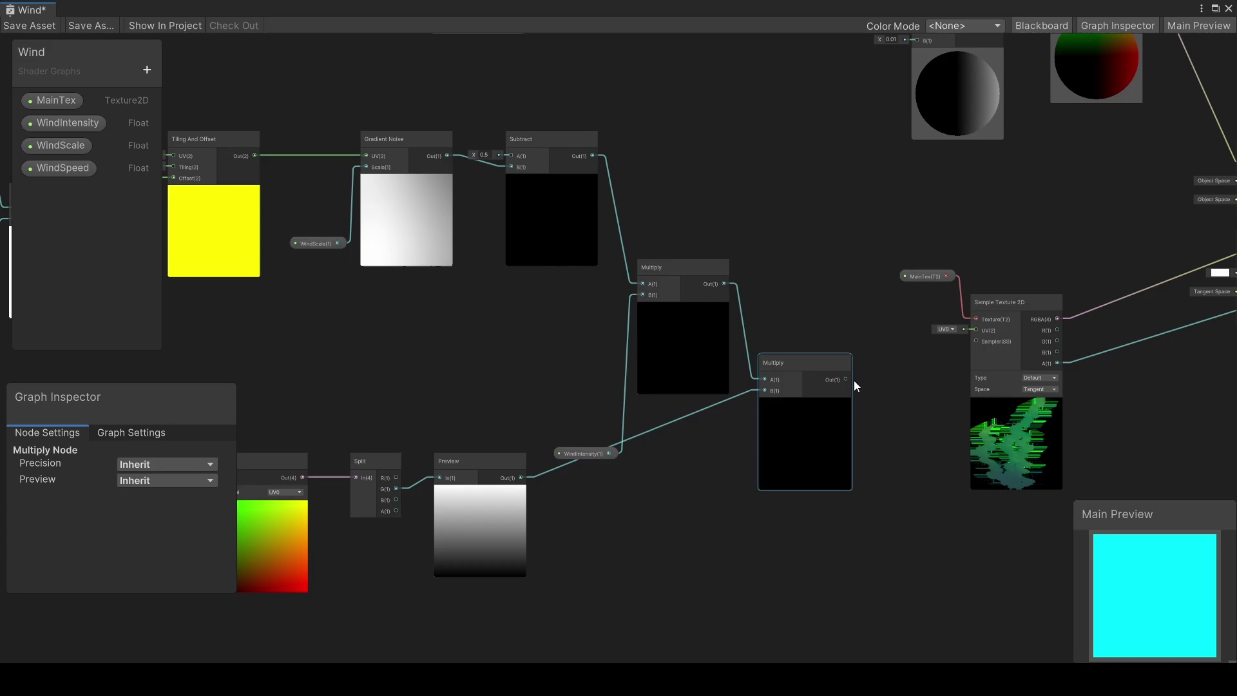
# Connect the second Multiply's output to the Add node's B input and move WindIntensity beside the first Multiply.
pyautogui.moveTo(847, 379); pyautogui.dragTo(915, 132)
pyautogui.moveTo(784, 374); pyautogui.dragTo(807, 244, button='middle')
pyautogui.moveTo(610, 417); pyautogui.dragTo(623, 284)
pyautogui.click(709, 451)
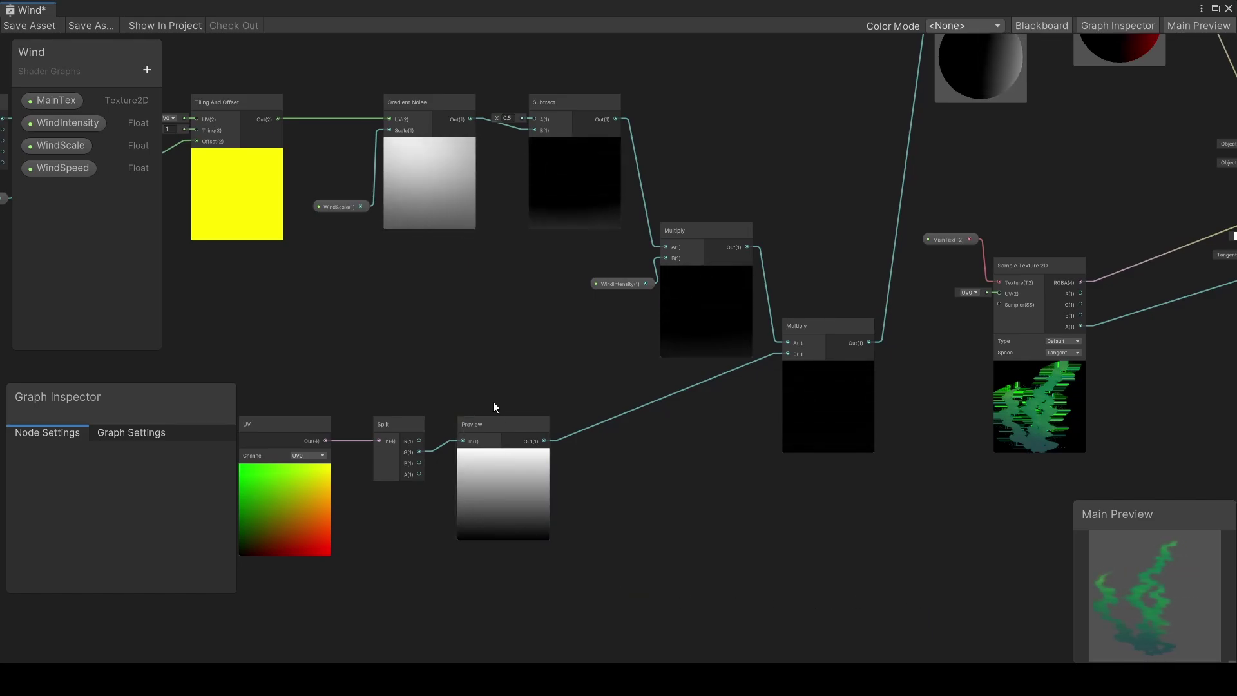
# Add a Power node from the UV Preview's output, placed below the connection to the second Multiply.
pyautogui.moveTo(655, 491); pyautogui.dragTo(681, 456, button='middle')
pyautogui.moveTo(569, 405); pyautogui.dragTo(656, 445)
pyautogui.write('pow')
pyautogui.press('Return')
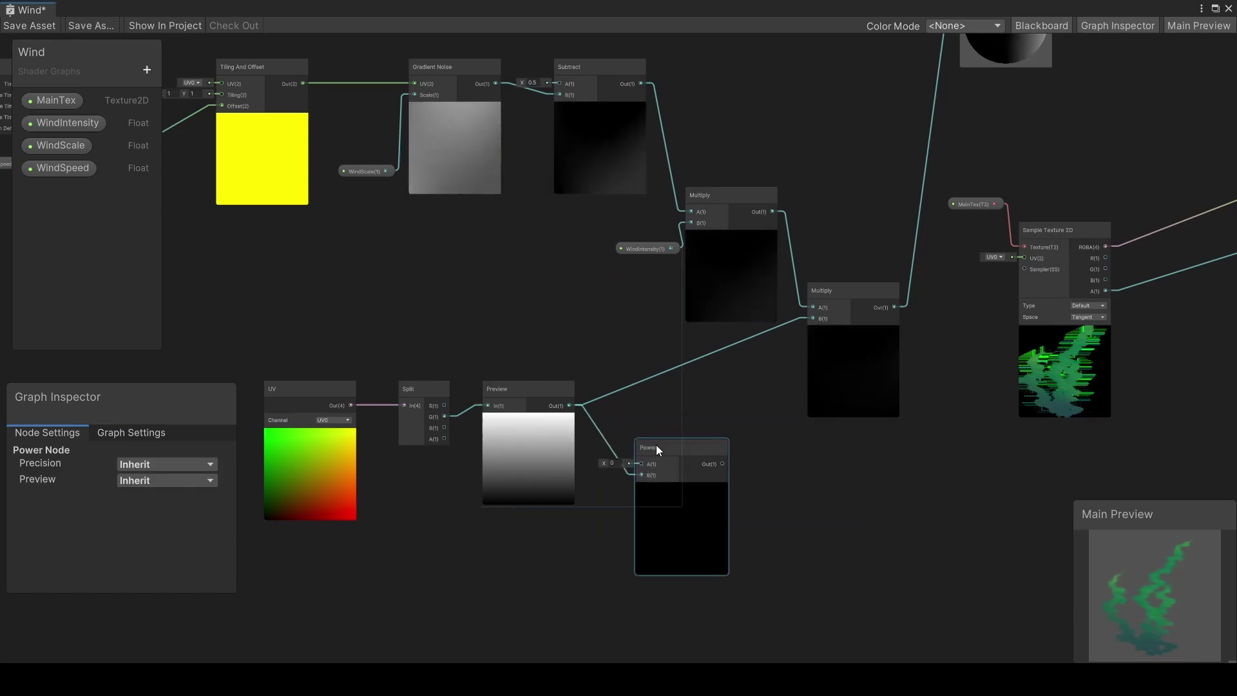
# Add a Float property named YMaskInfluence.
pyautogui.click(138, 76)
pyautogui.click(168, 79)
pyautogui.write('YMaskI')
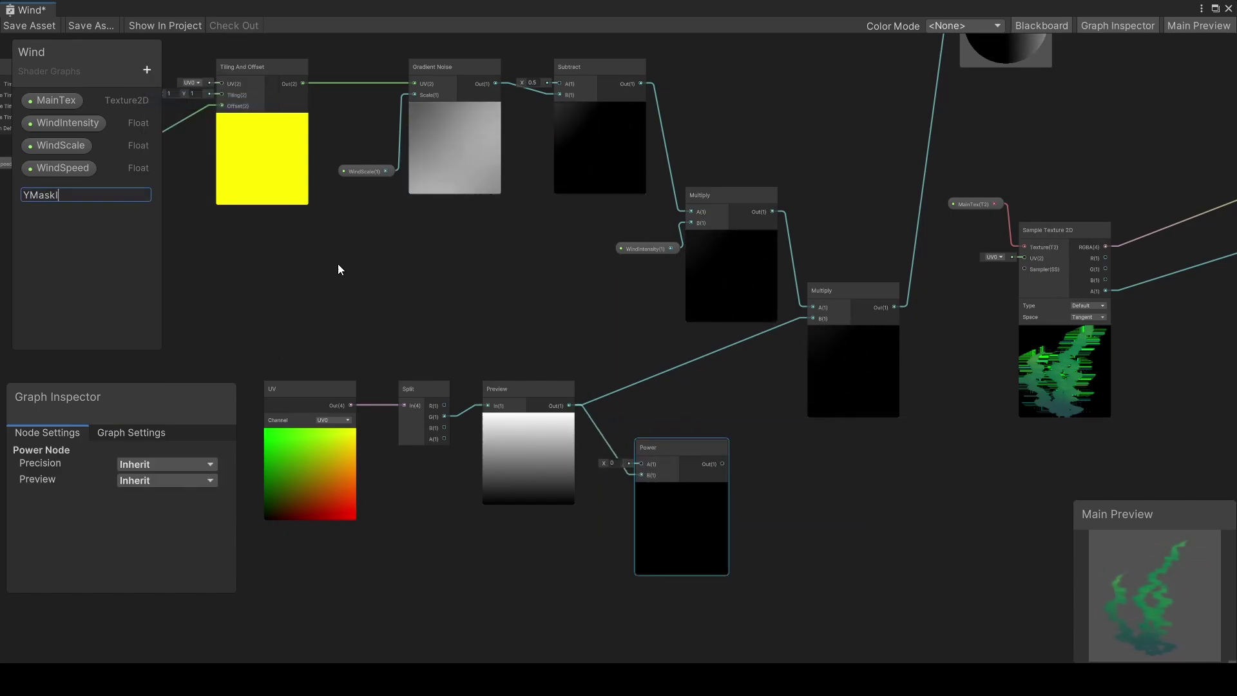
pyautogui.write('nfluence')
pyautogui.press('Return')
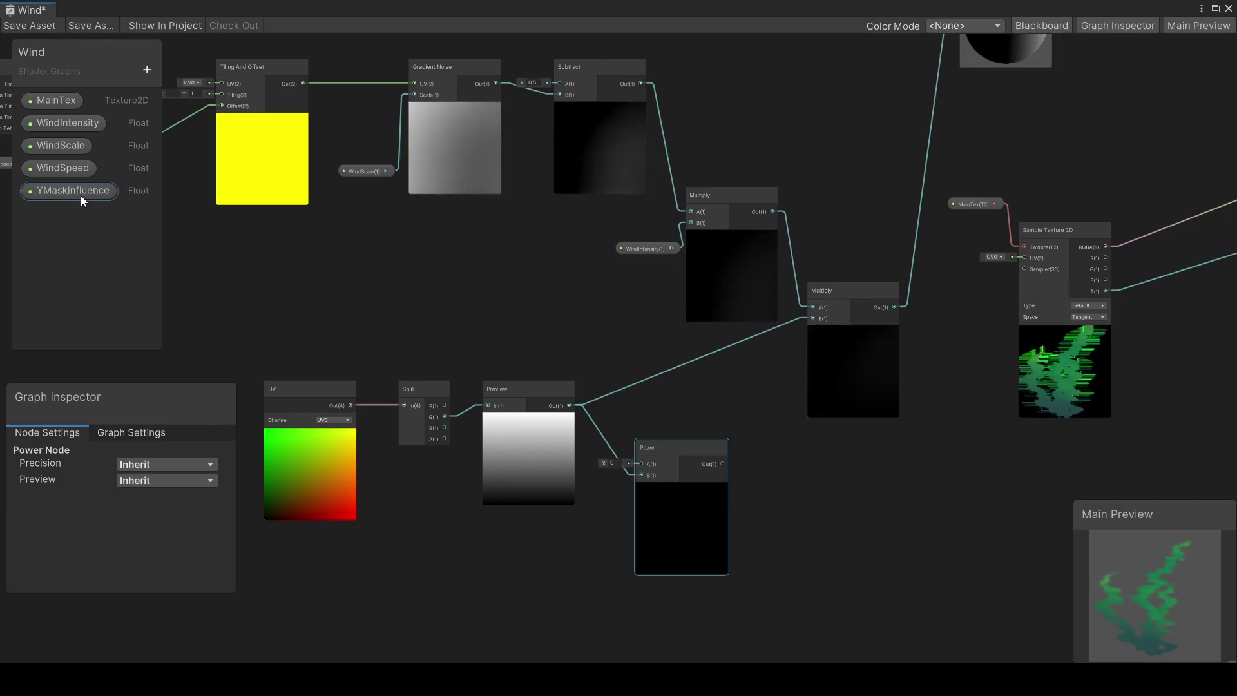
# Set YMaskInfluence to Slider mode with a maximum of 4 and a default of 1.
pyautogui.click(80, 195)
pyautogui.click(161, 531)
pyautogui.click(161, 557)
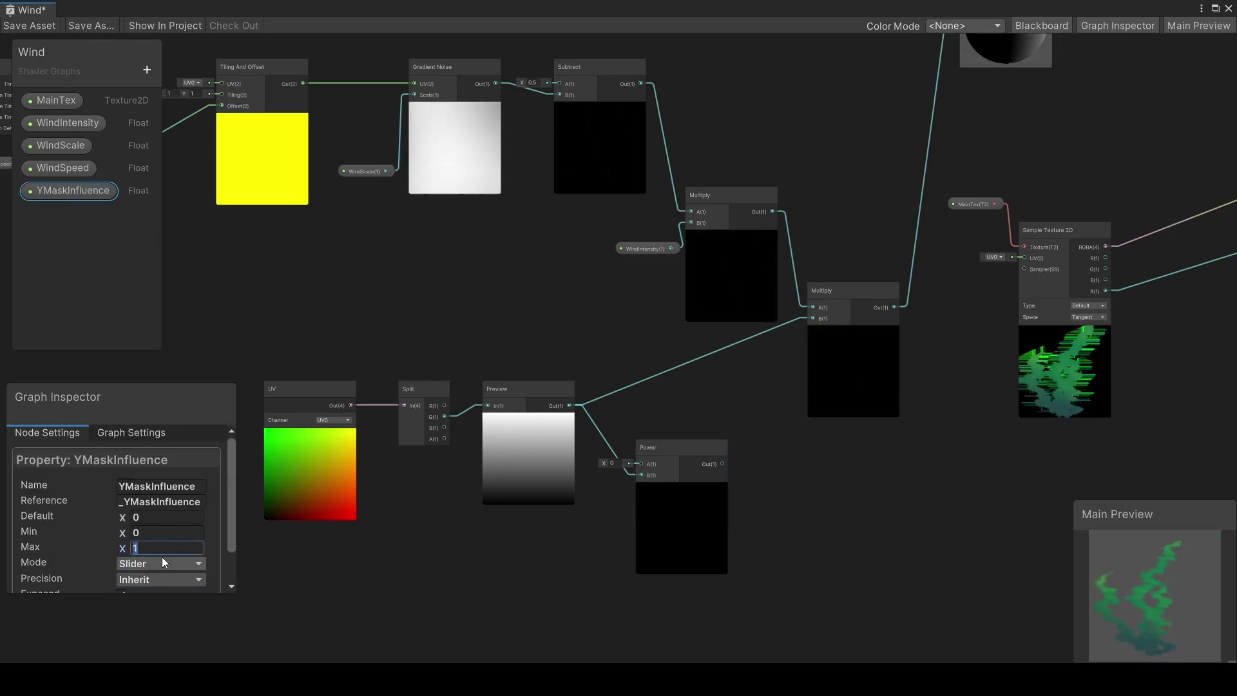
pyautogui.click(180, 520)
pyautogui.write('1')
# Place YMaskInfluence near Power and rewire Power to take the UV Preview as A and YMaskInfluence as B.
pyautogui.moveTo(72, 191); pyautogui.dragTo(539, 565)
pyautogui.click(599, 431)
pyautogui.press('Delete')
pyautogui.moveTo(569, 415); pyautogui.dragTo(641, 464)
pyautogui.moveTo(598, 571); pyautogui.dragTo(641, 475)
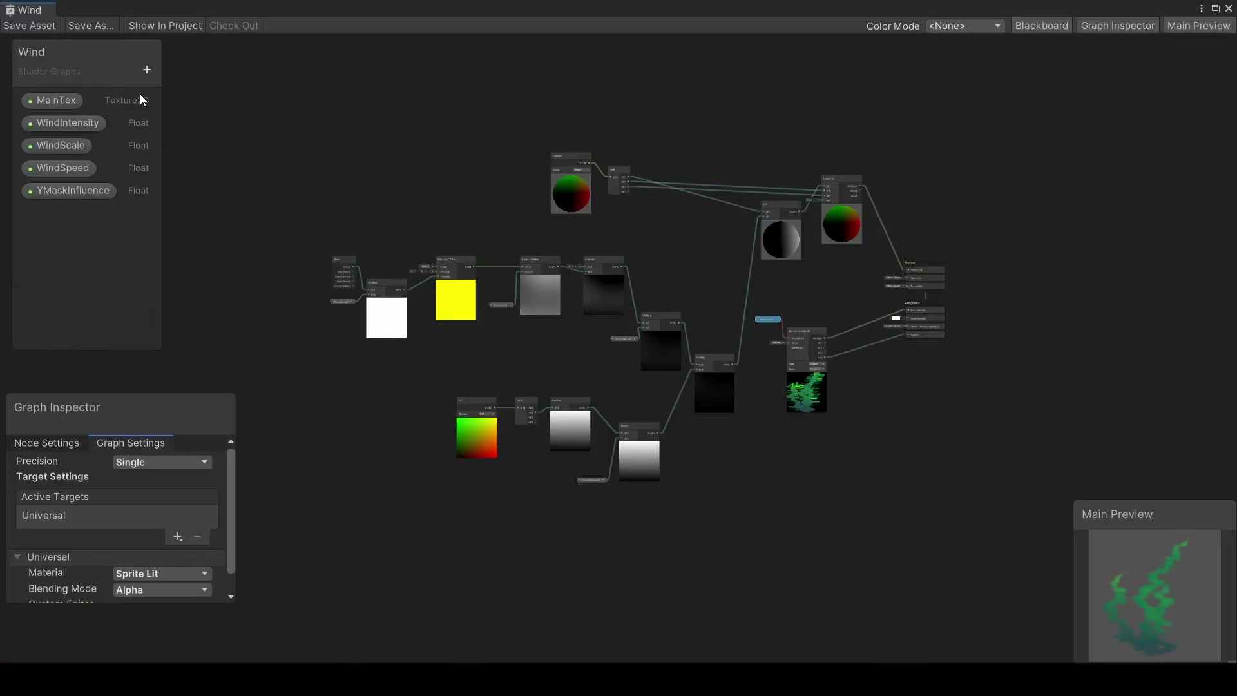
# Add a Boolean property named MaskFromBottom and enable its default value.
pyautogui.click(147, 71)
pyautogui.click(188, 181)
pyautogui.write('M')
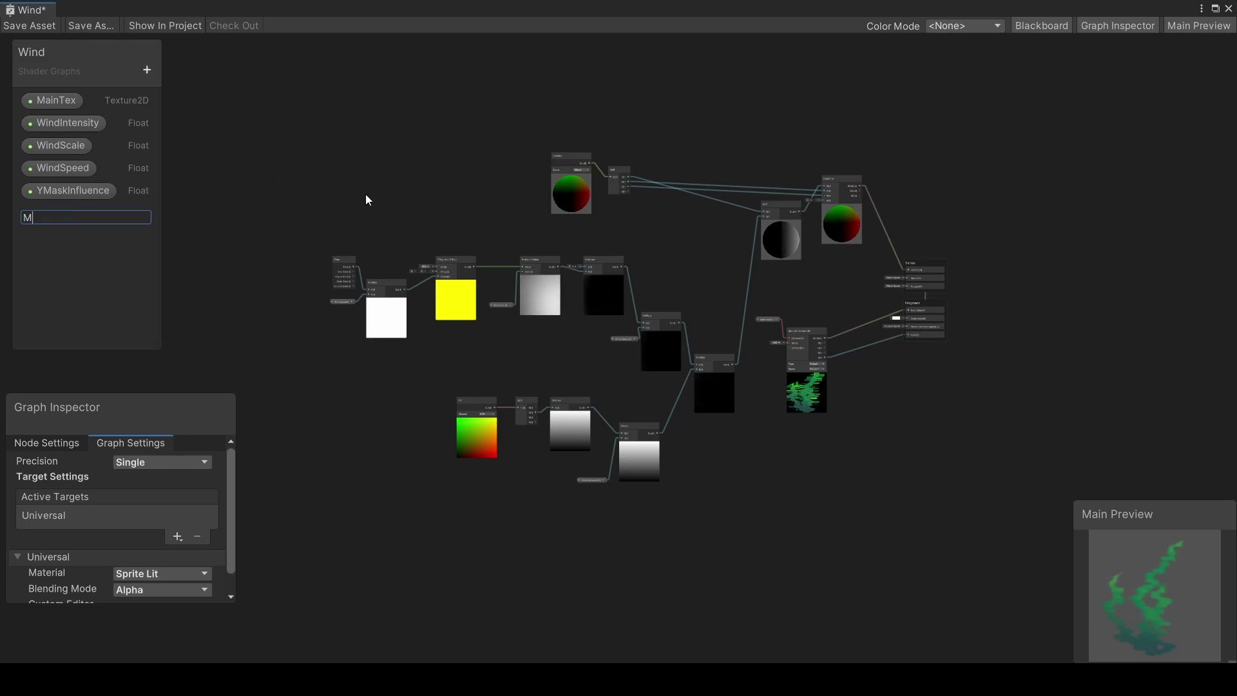
pyautogui.write('askFromBottom')
pyautogui.press('Return')
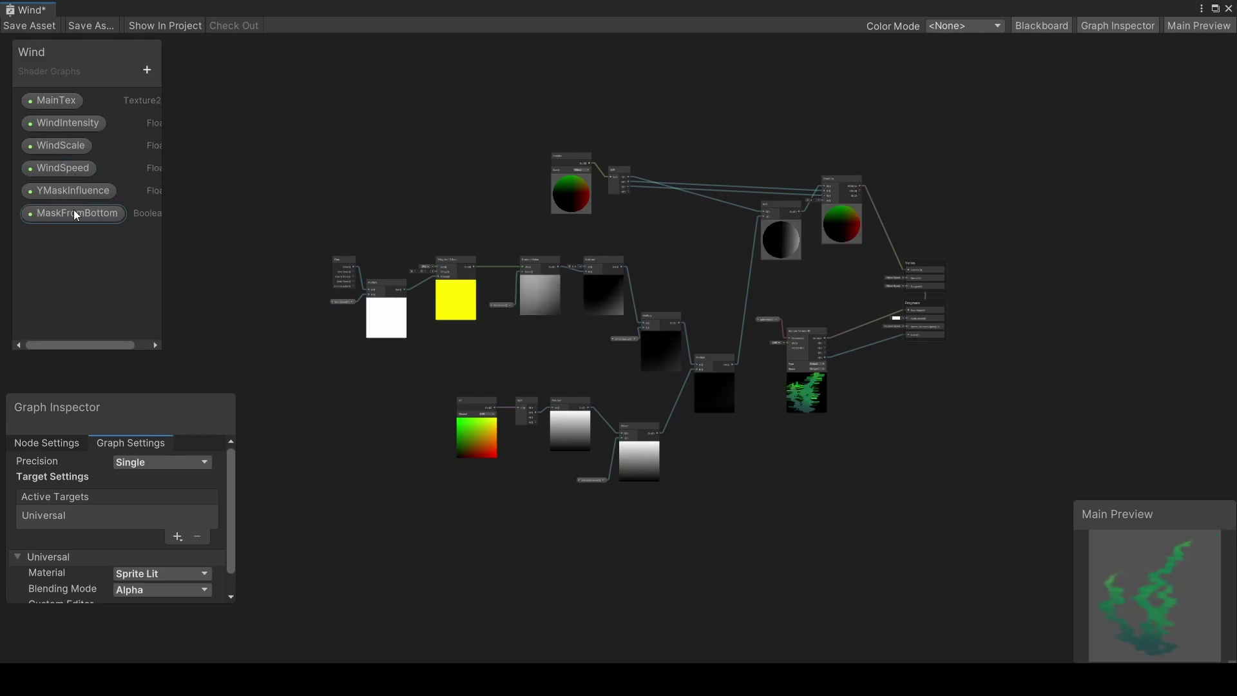
pyautogui.click(74, 213)
# Place the MaskFromBottom property below the mask nodes and add a Branch node using it as the Predicate.
pyautogui.moveTo(637, 533); pyautogui.dragTo(469, 463, button='middle')
pyautogui.scroll(5, 442, 470)
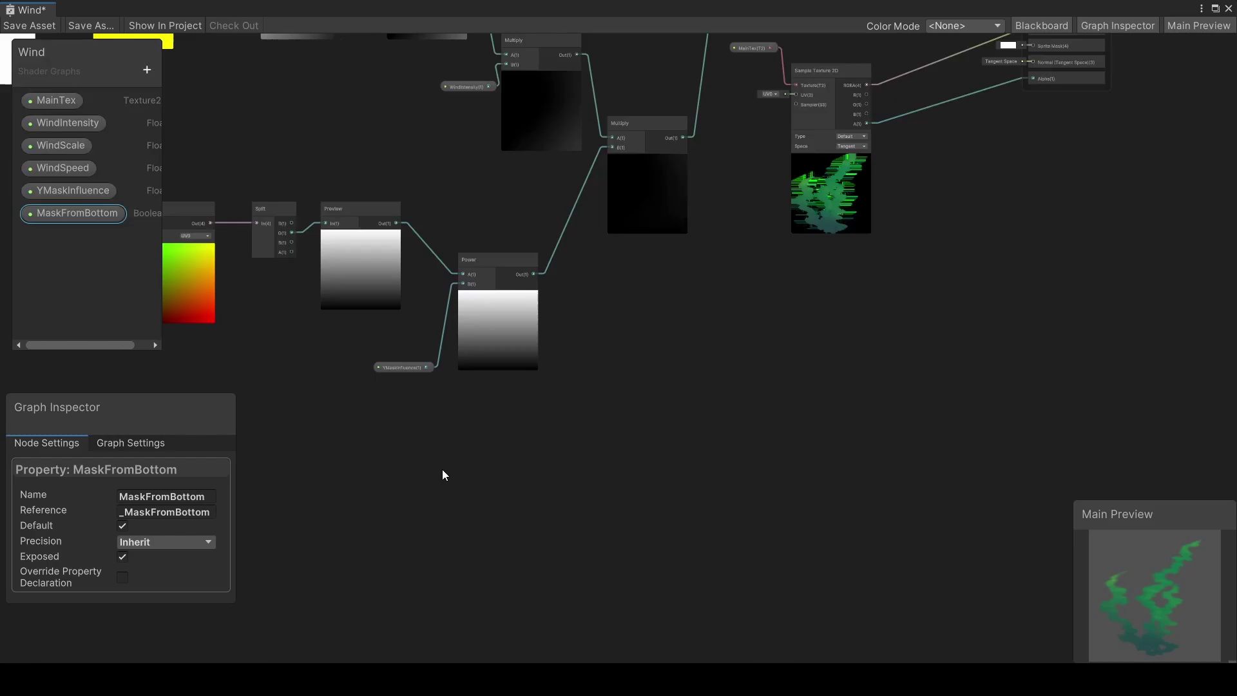
pyautogui.moveTo(677, 416); pyautogui.dragTo(736, 436)
pyautogui.write('bran')
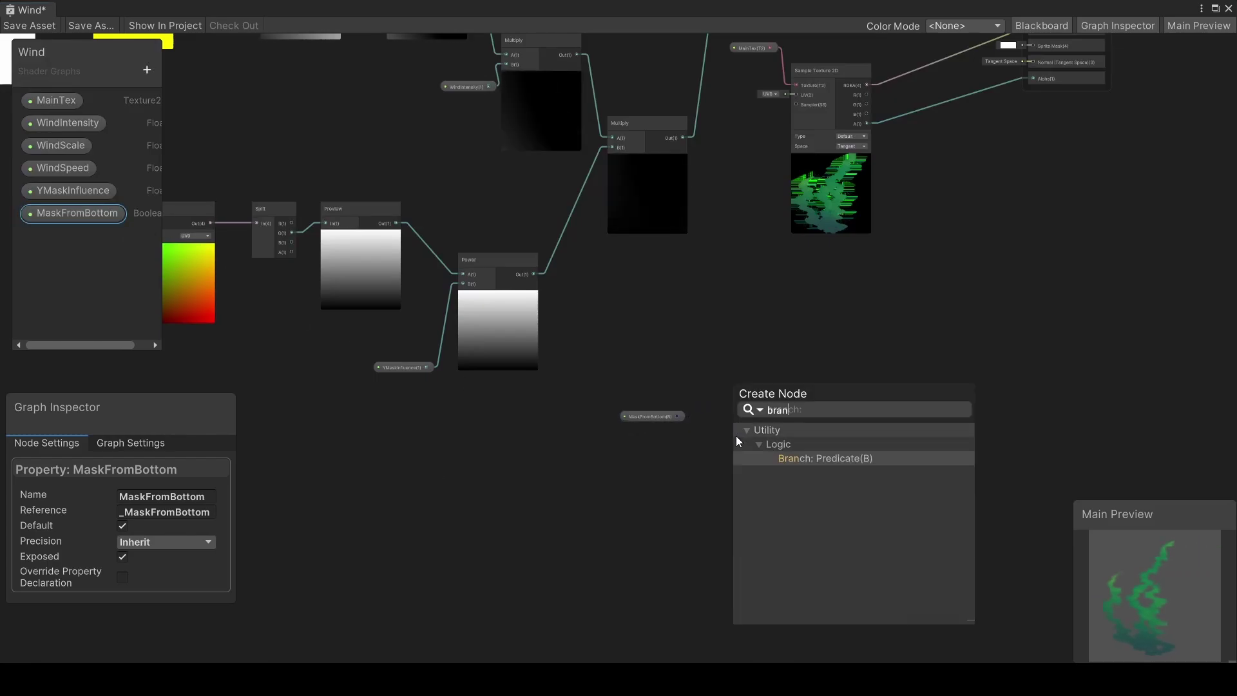
pyautogui.press('Return')
# Arrange Branch between Power and the second Multiply, routing Power through Branch's True input into that Multiply's B input.
pyautogui.moveTo(691, 328); pyautogui.dragTo(718, 329, button='middle')
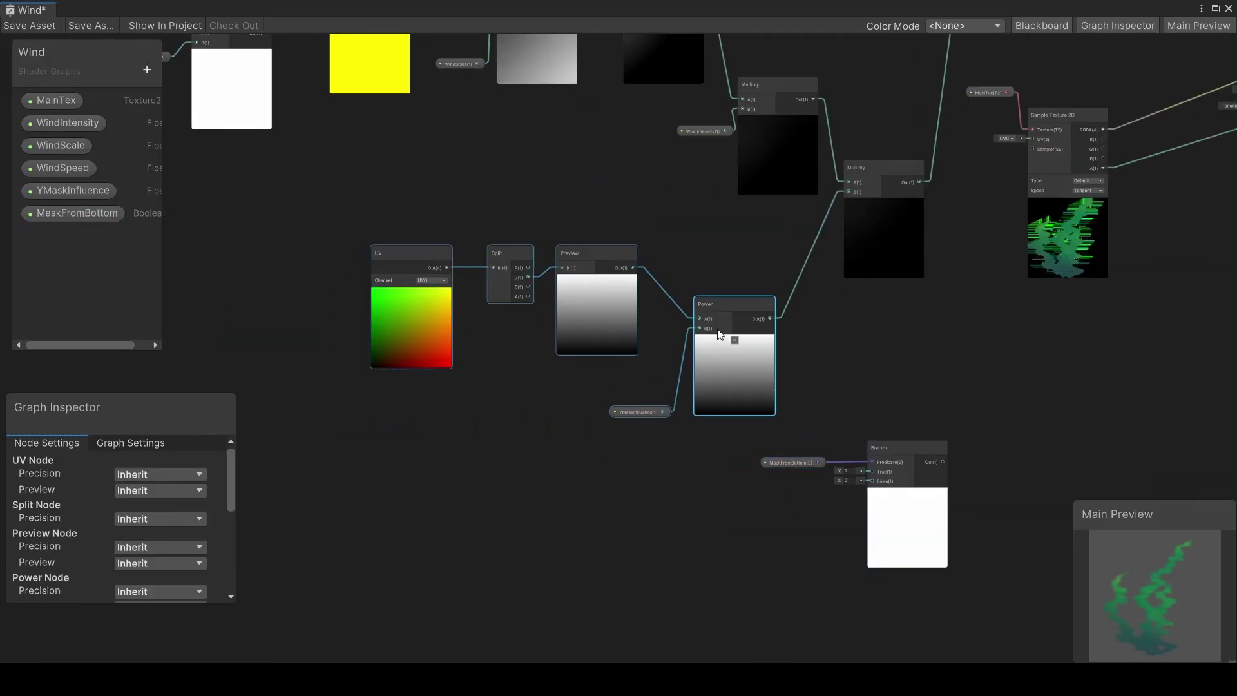
pyautogui.moveTo(718, 335); pyautogui.dragTo(504, 319)
pyautogui.moveTo(751, 431); pyautogui.dragTo(915, 490)
pyautogui.moveTo(899, 449); pyautogui.dragTo(739, 332)
pyautogui.moveTo(871, 169); pyautogui.dragTo(892, 205)
pyautogui.scroll(2, 756, 238)
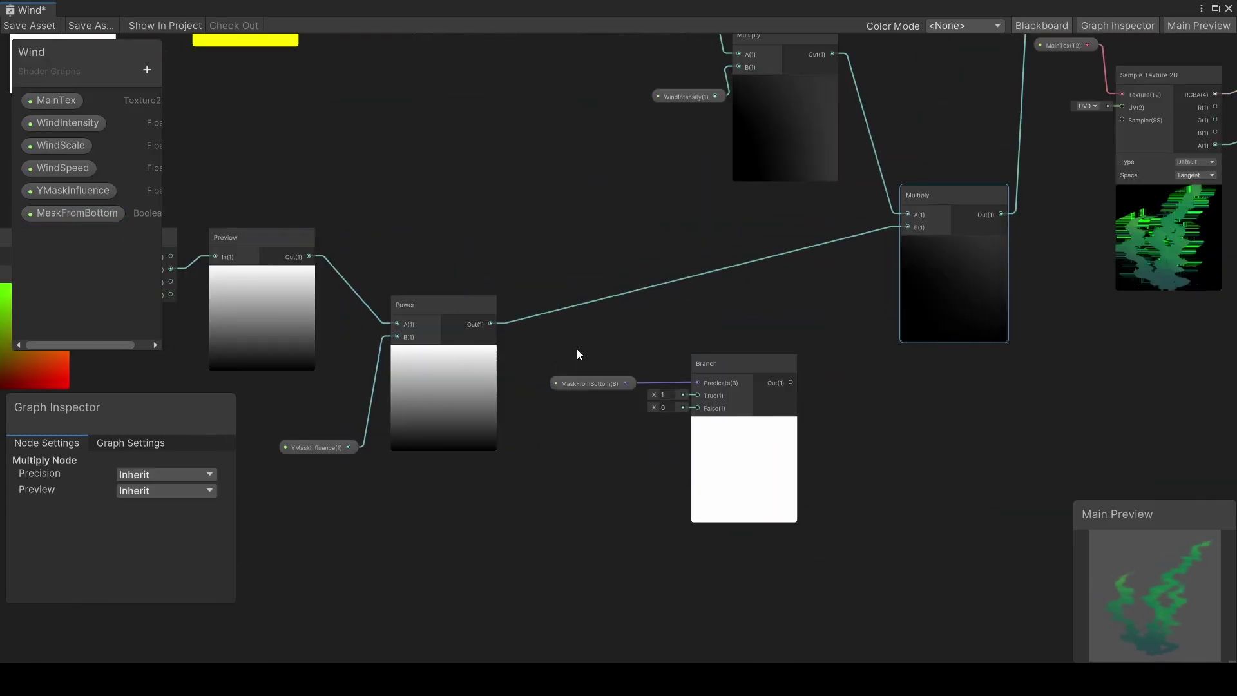
pyautogui.moveTo(490, 323); pyautogui.dragTo(696, 396)
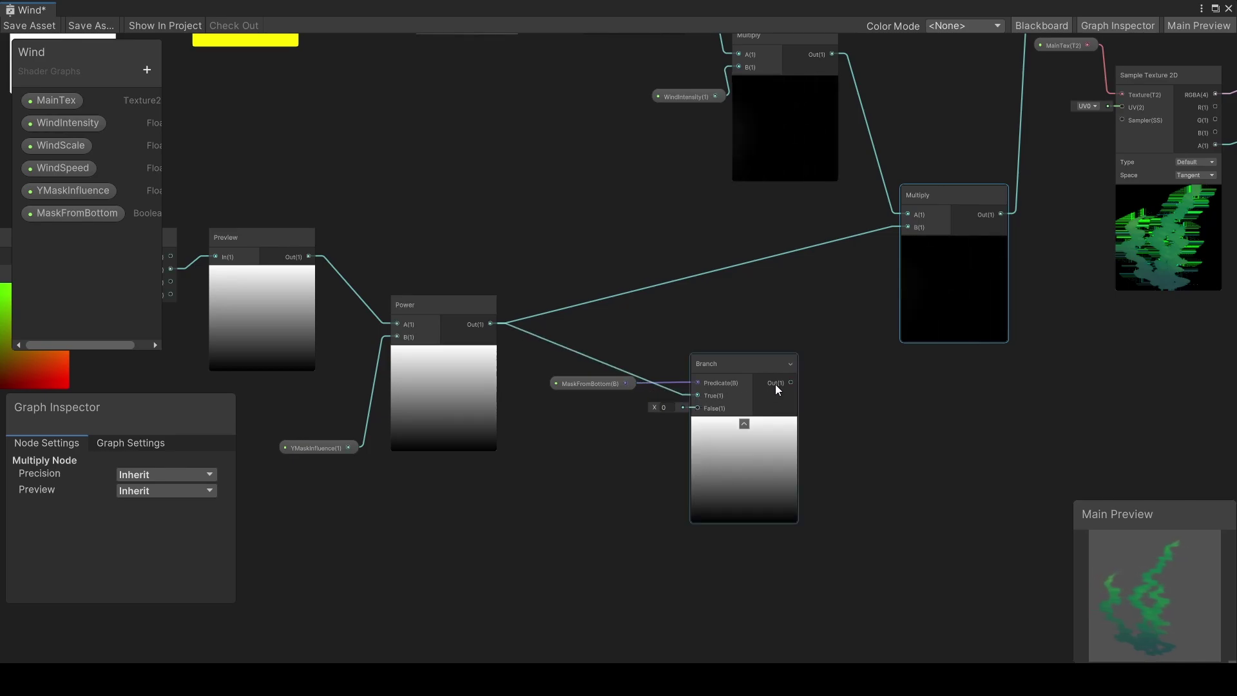
pyautogui.moveTo(853, 307); pyautogui.dragTo(910, 227)
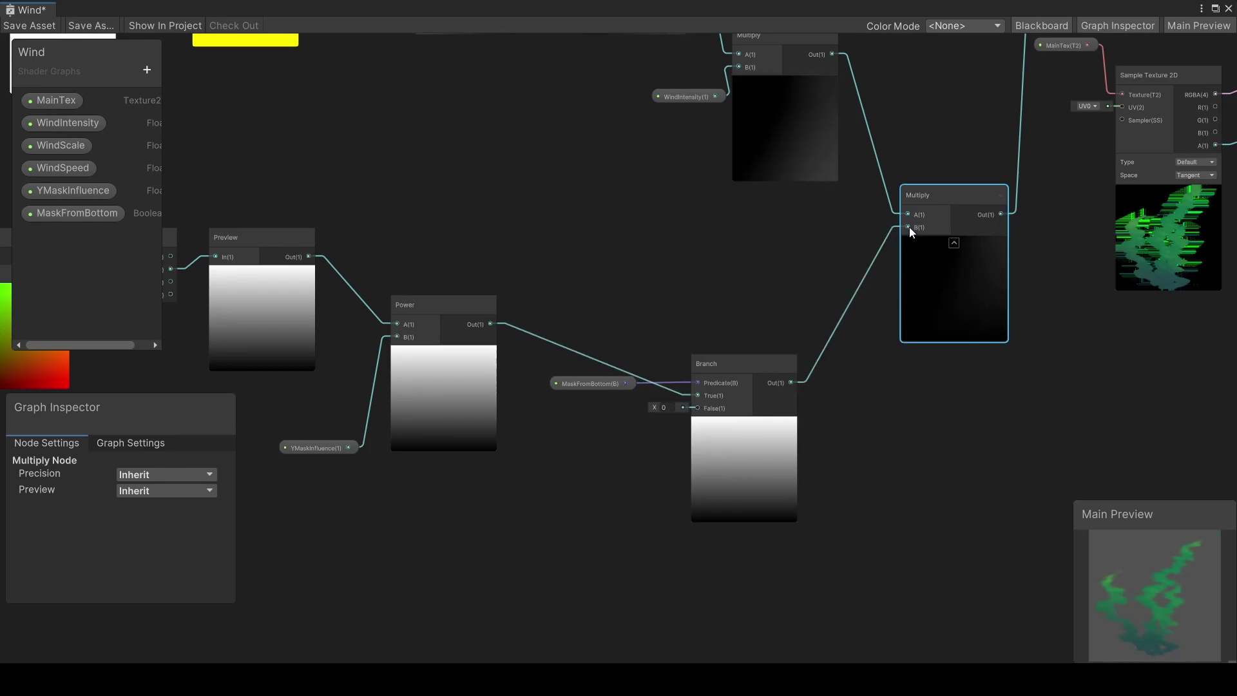
# Move the Power and YMaskInfluence nodes together down and away from Branch to make room between them.
pyautogui.moveTo(520, 423); pyautogui.dragTo(593, 309, button='middle')
pyautogui.click(418, 333)
pyautogui.keyDown('shift'); pyautogui.click(492, 315); pyautogui.keyUp('shift')
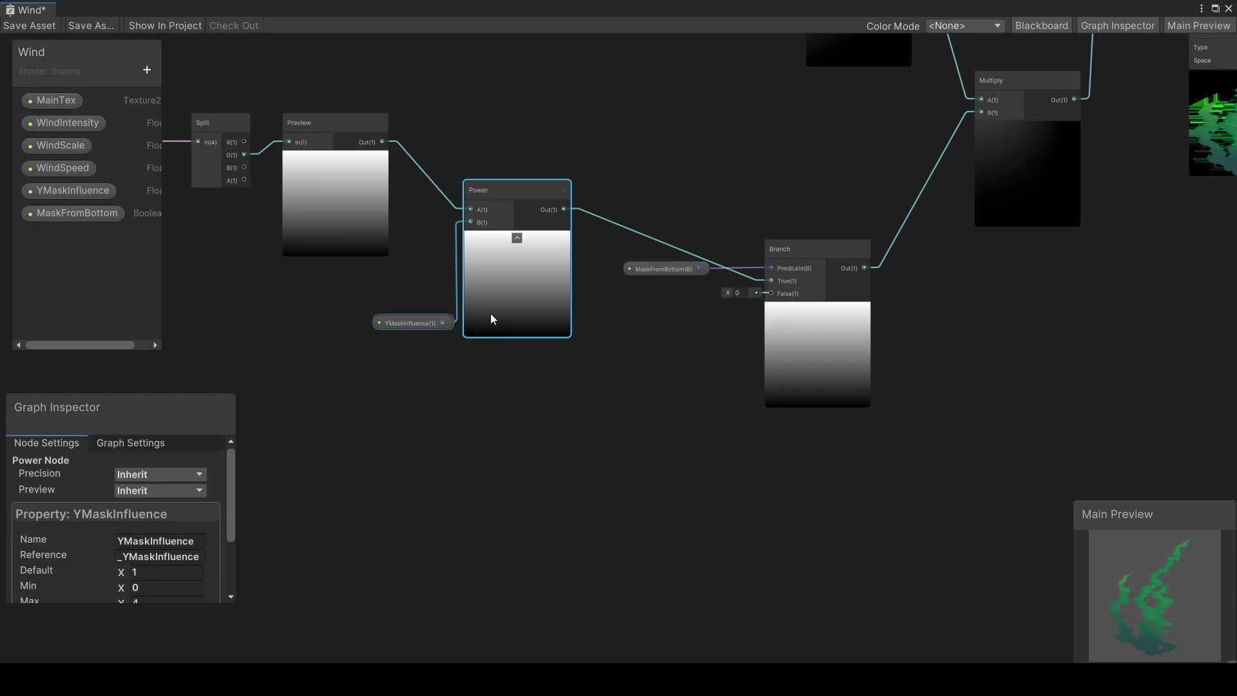
pyautogui.moveTo(492, 315); pyautogui.dragTo(454, 396)
# Add a One Minus node from Power's output, connect it to Branch's False input, and position it between them.
pyautogui.moveTo(515, 290); pyautogui.dragTo(544, 358)
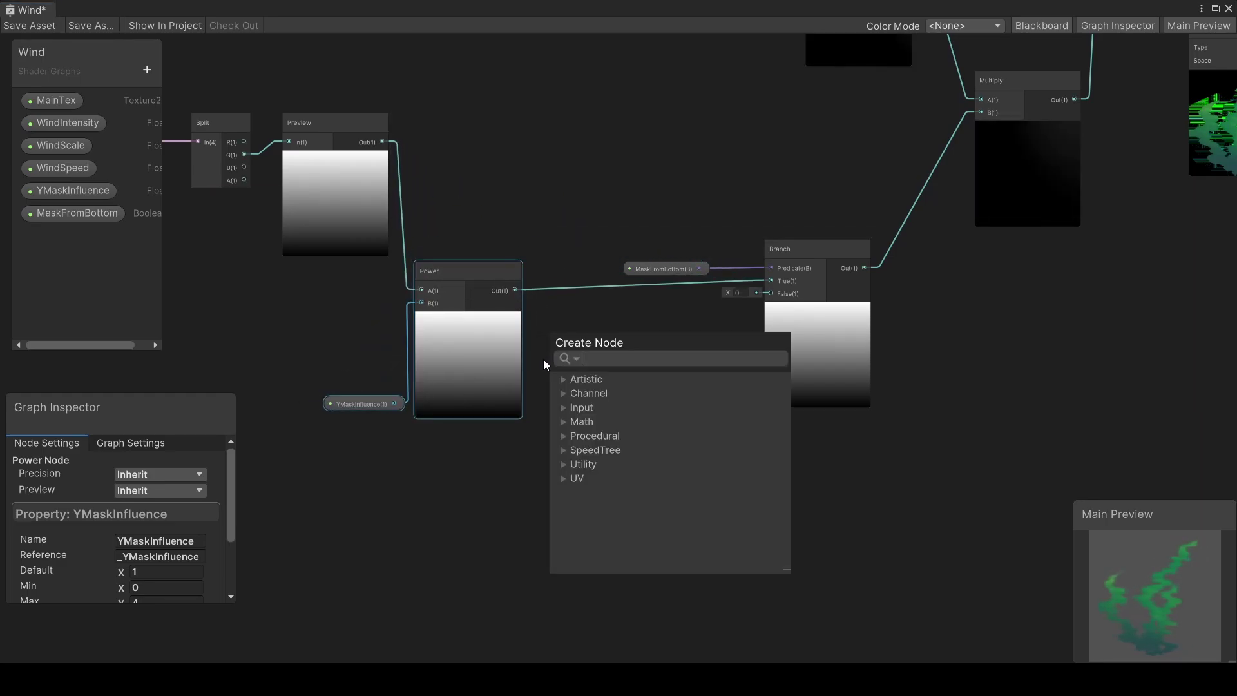
pyautogui.write('one')
pyautogui.press('Return')
pyautogui.moveTo(642, 365); pyautogui.dragTo(772, 293)
pyautogui.moveTo(624, 352); pyautogui.dragTo(660, 354)
# Turn MaskFromBottom's default off and back on to compare the Branch mask in both directions.
pyautogui.click(49, 214)
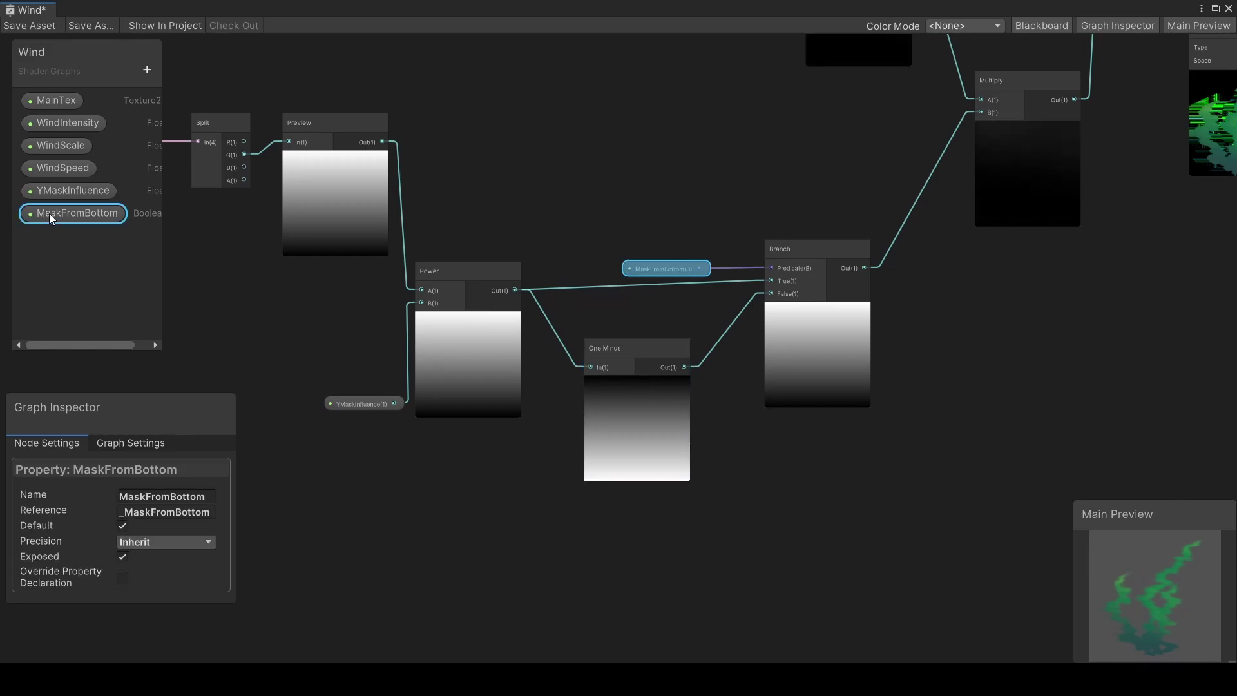
pyautogui.click(122, 526)
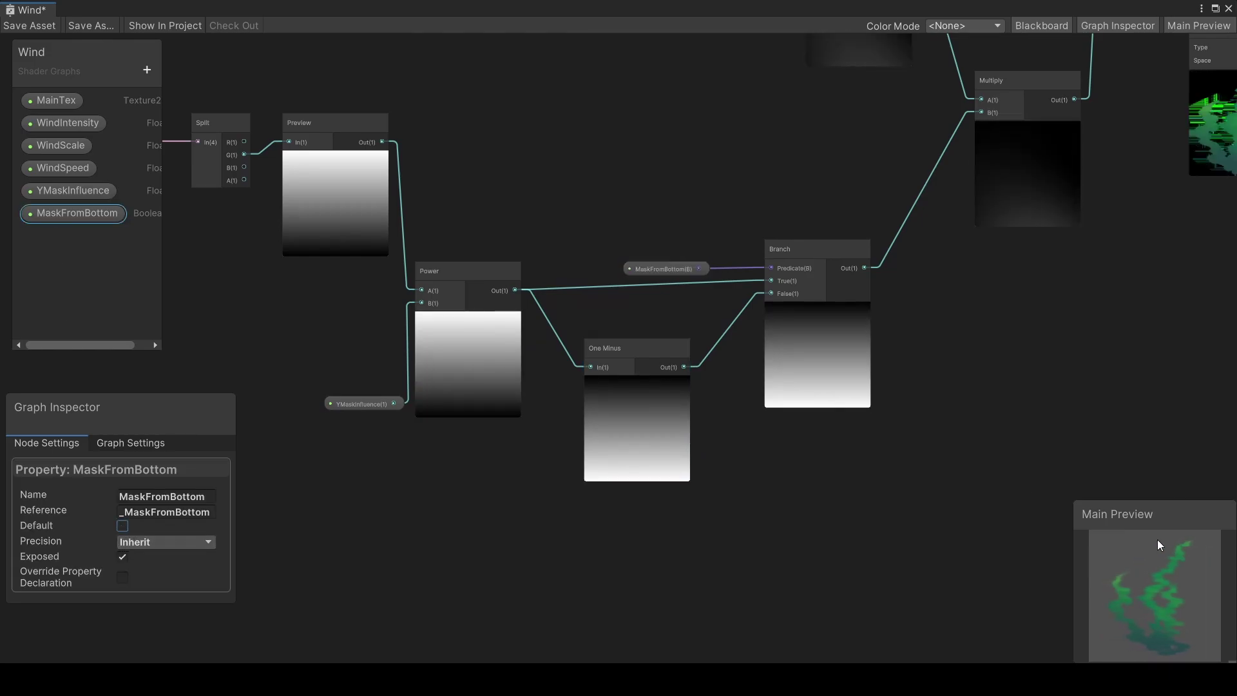
pyautogui.click(122, 525)
# Add a Float property named ExternalInfluence.
pyautogui.click(147, 70)
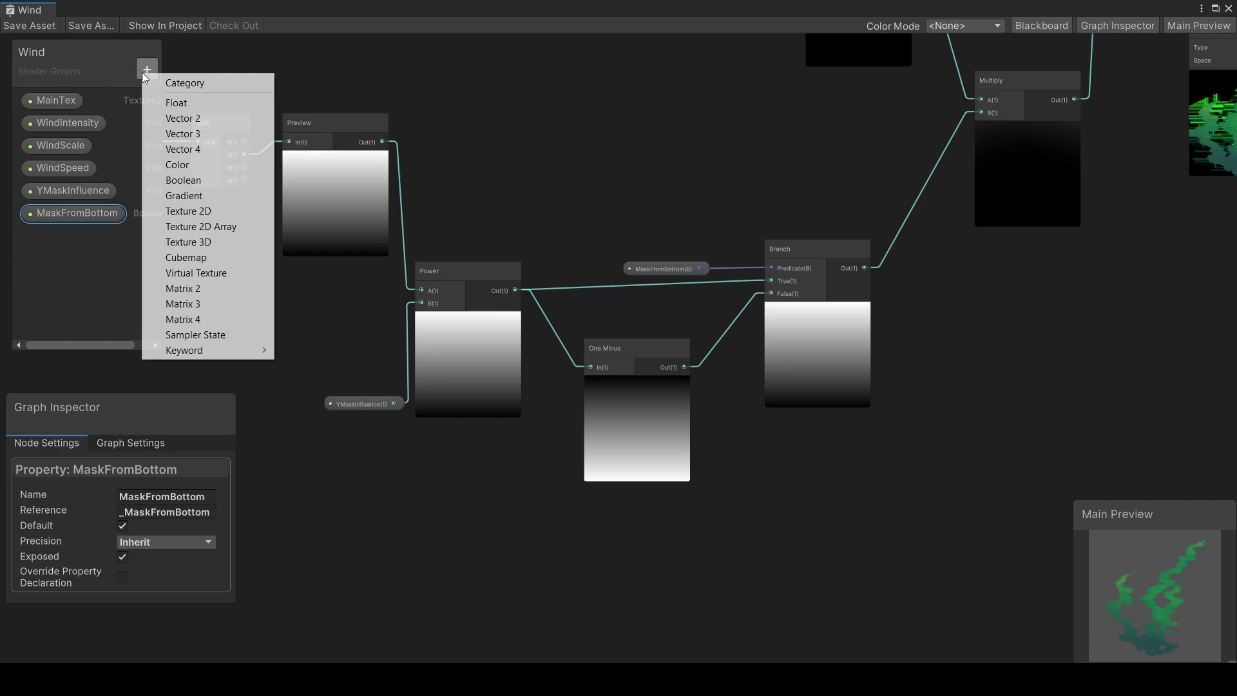
pyautogui.click(194, 102)
pyautogui.write('External')
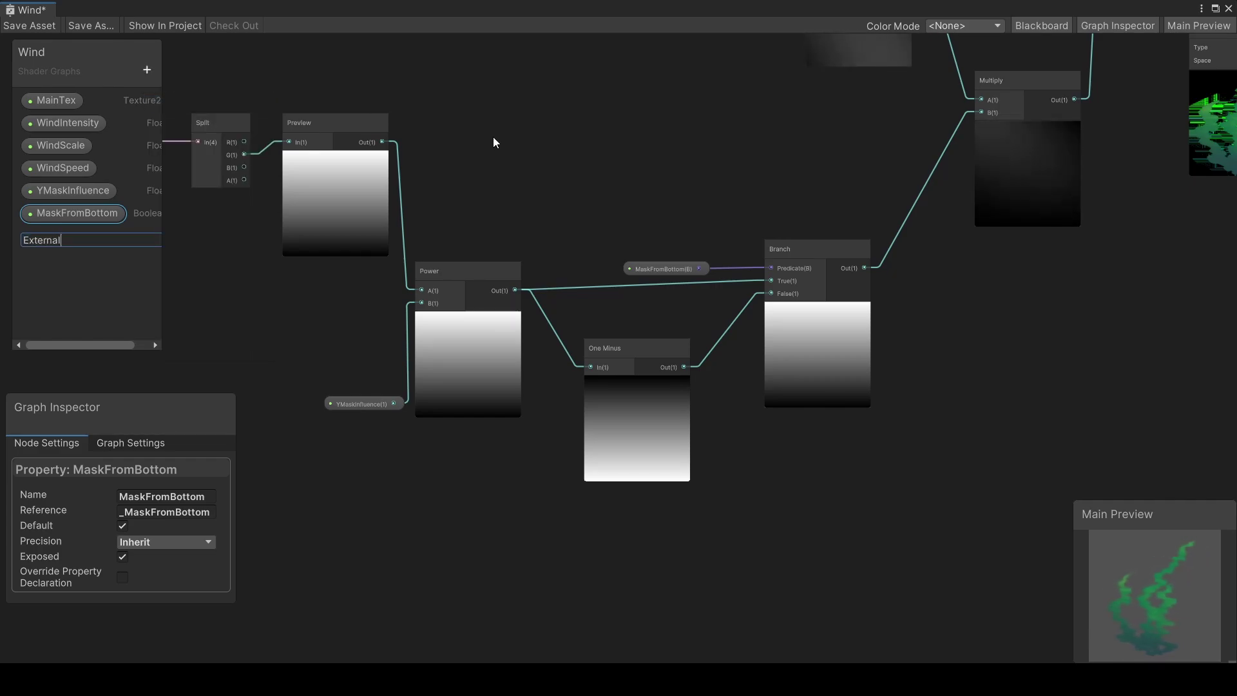
pyautogui.write('Influence')
pyautogui.press('Return')
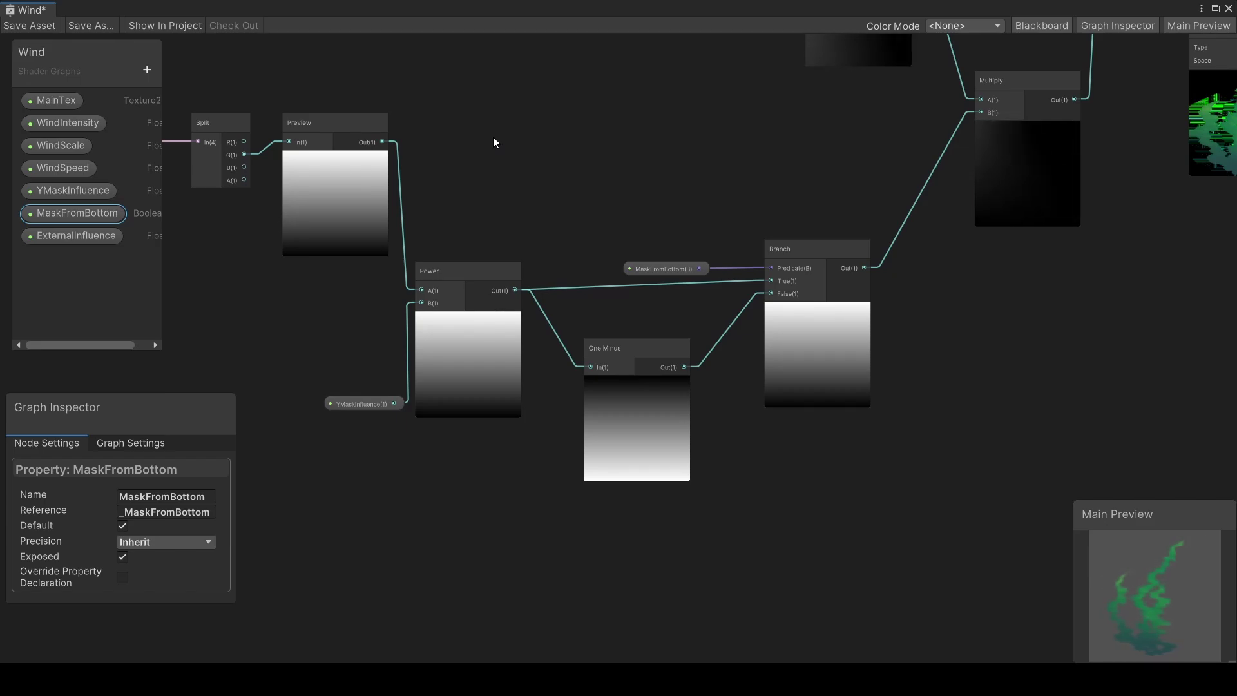
# Set ExternalInfluence to Slider mode with a minimum of -5, a maximum of 5 and a default of 1.
pyautogui.click(76, 235)
pyautogui.click(160, 542)
pyautogui.click(148, 571)
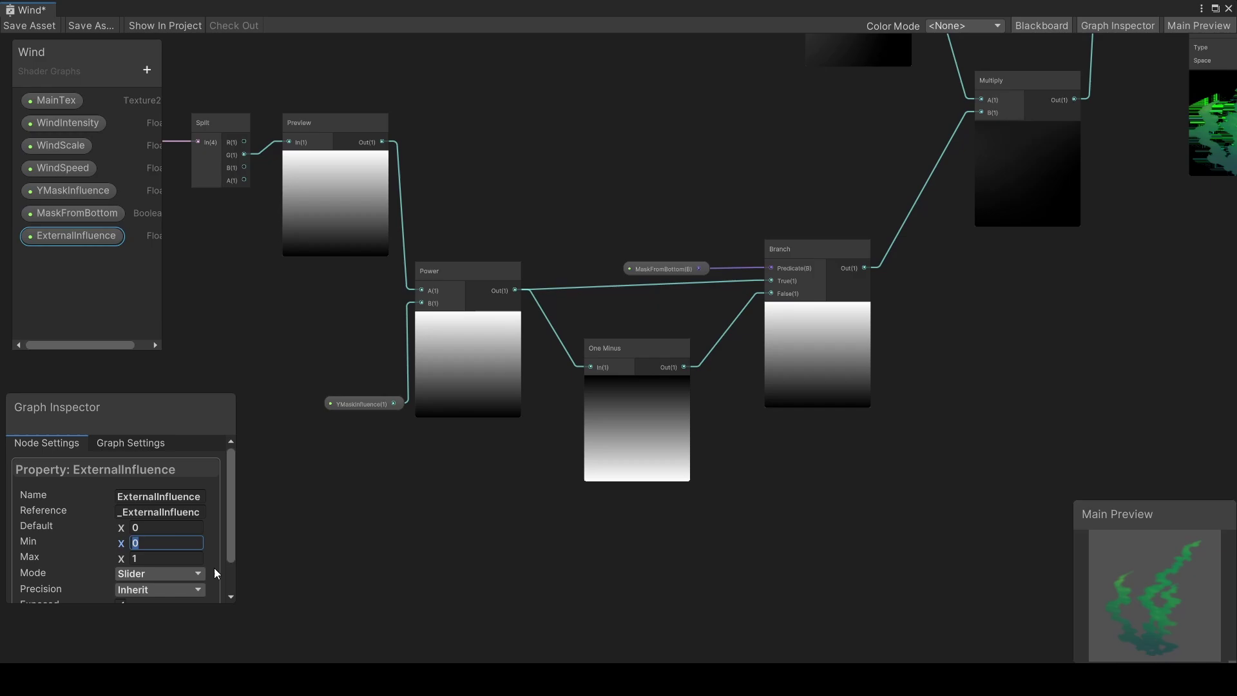
pyautogui.write('-5')
pyautogui.press('Tab')
pyautogui.write('5')
pyautogui.press('Tab')
pyautogui.write('1')
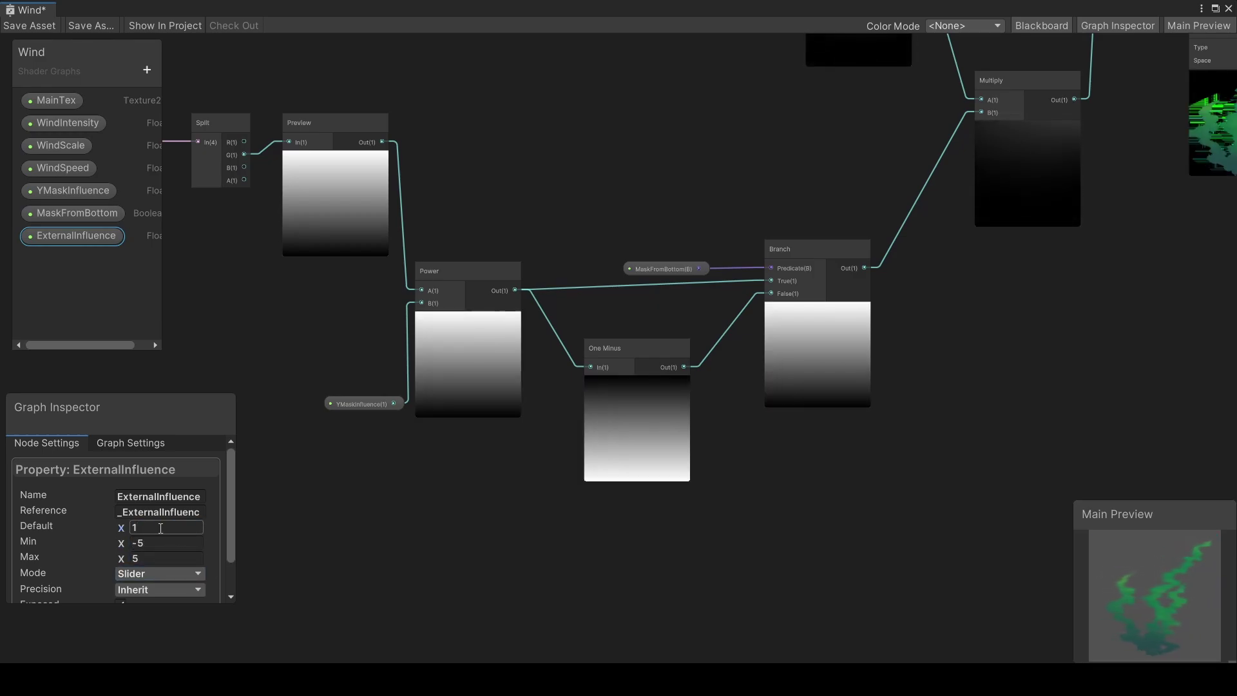
# Move Subtract down beside the WindIntensity Multiply, shift the scrolling noise nodes up, and collapse Subtract's preview.
pyautogui.scroll(-3, 718, 266)
pyautogui.moveTo(718, 173); pyautogui.dragTo(735, 424, button='middle')
pyautogui.scroll(4, 677, 258)
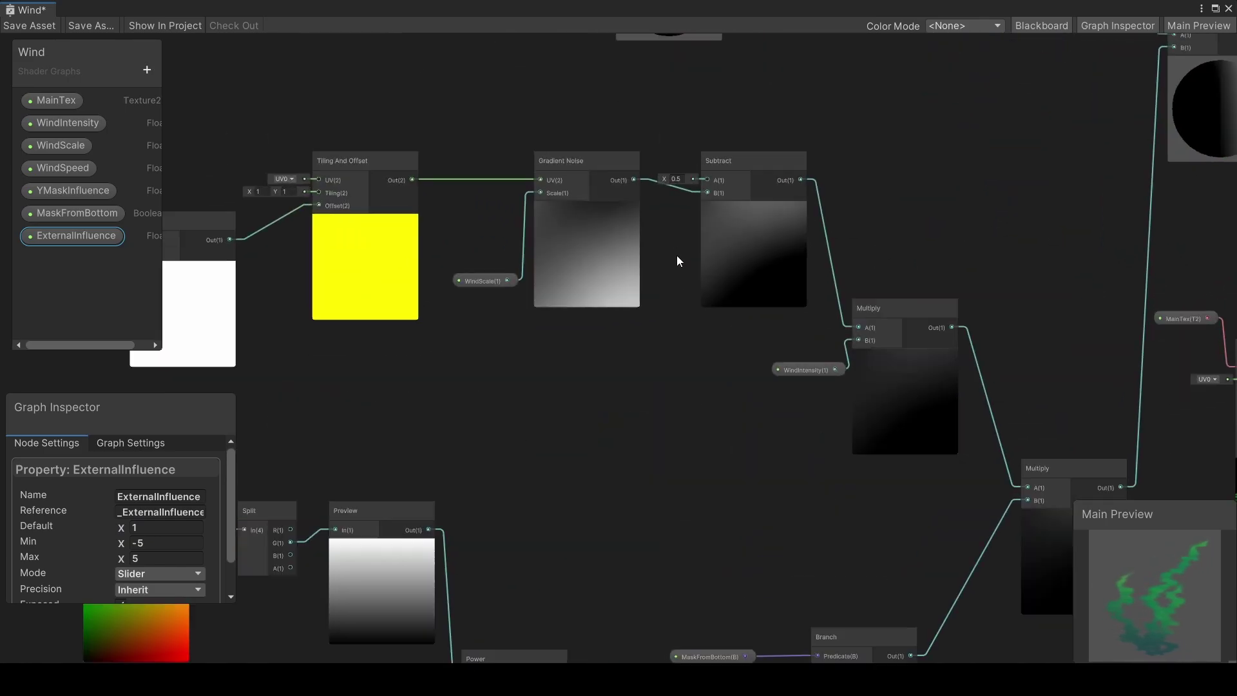
pyautogui.moveTo(754, 154); pyautogui.dragTo(736, 358)
pyautogui.scroll(-5, 720, 409)
pyautogui.moveTo(323, 248); pyautogui.dragTo(677, 355)
pyautogui.moveTo(674, 298); pyautogui.dragTo(666, 253)
pyautogui.scroll(2, 667, 253)
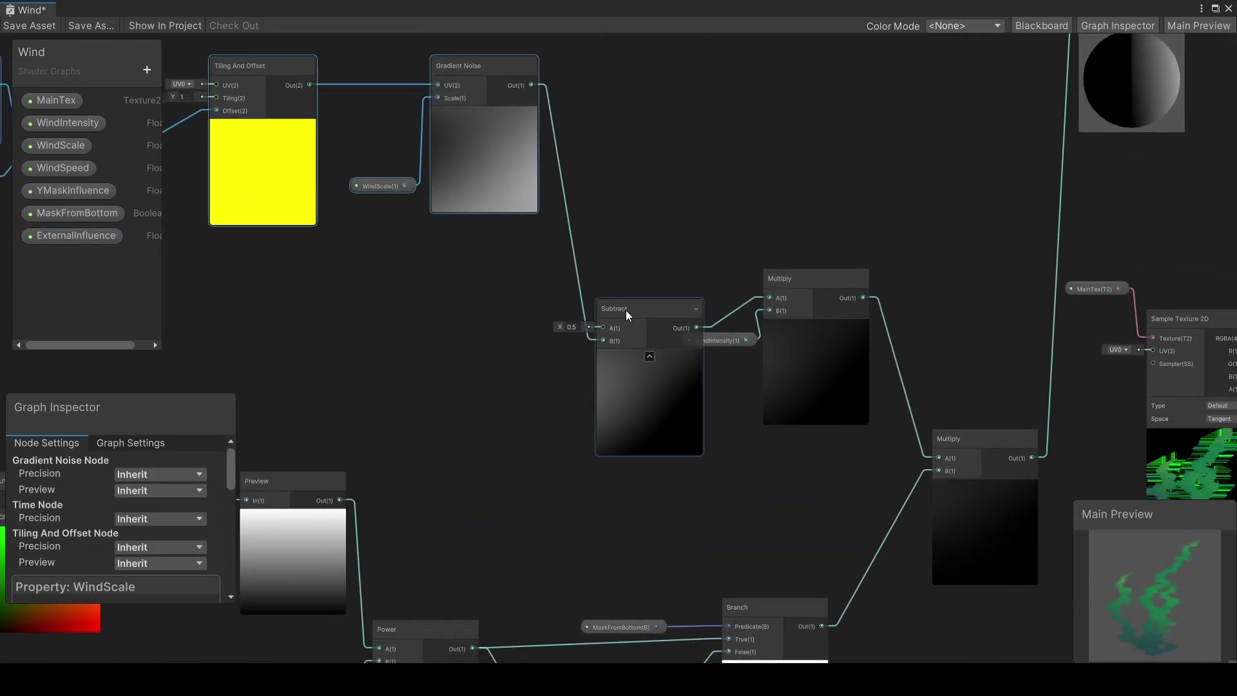
pyautogui.click(650, 354)
# Place the ExternalInfluence property in the graph below the noise nodes and connect it to the In input of a new Clamp node.
pyautogui.moveTo(76, 235); pyautogui.dragTo(459, 312)
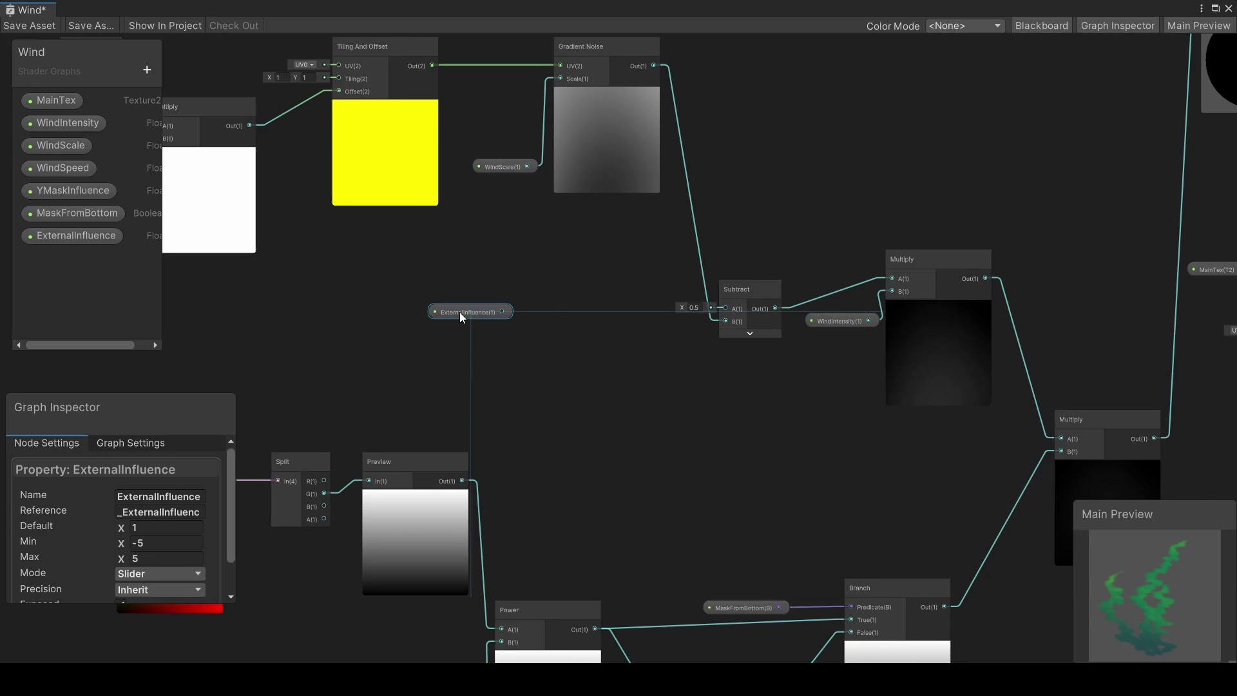
pyautogui.press('space')
pyautogui.write('clamp')
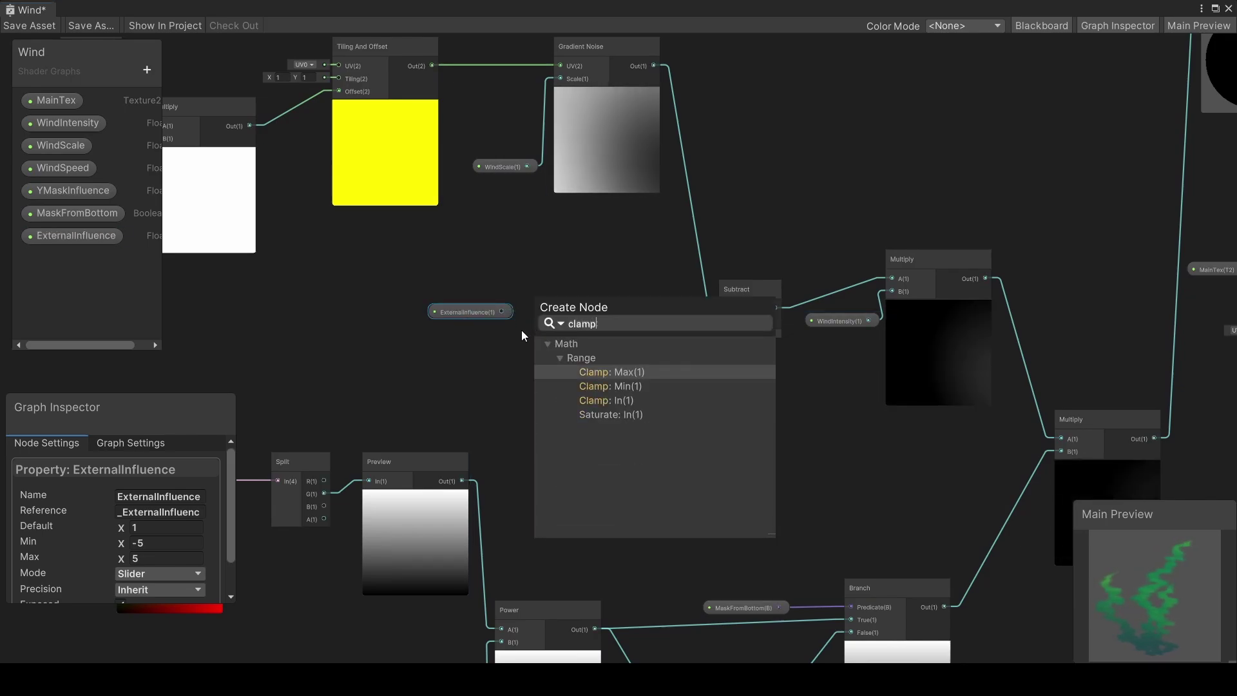
pyautogui.press('Return')
pyautogui.click(579, 372)
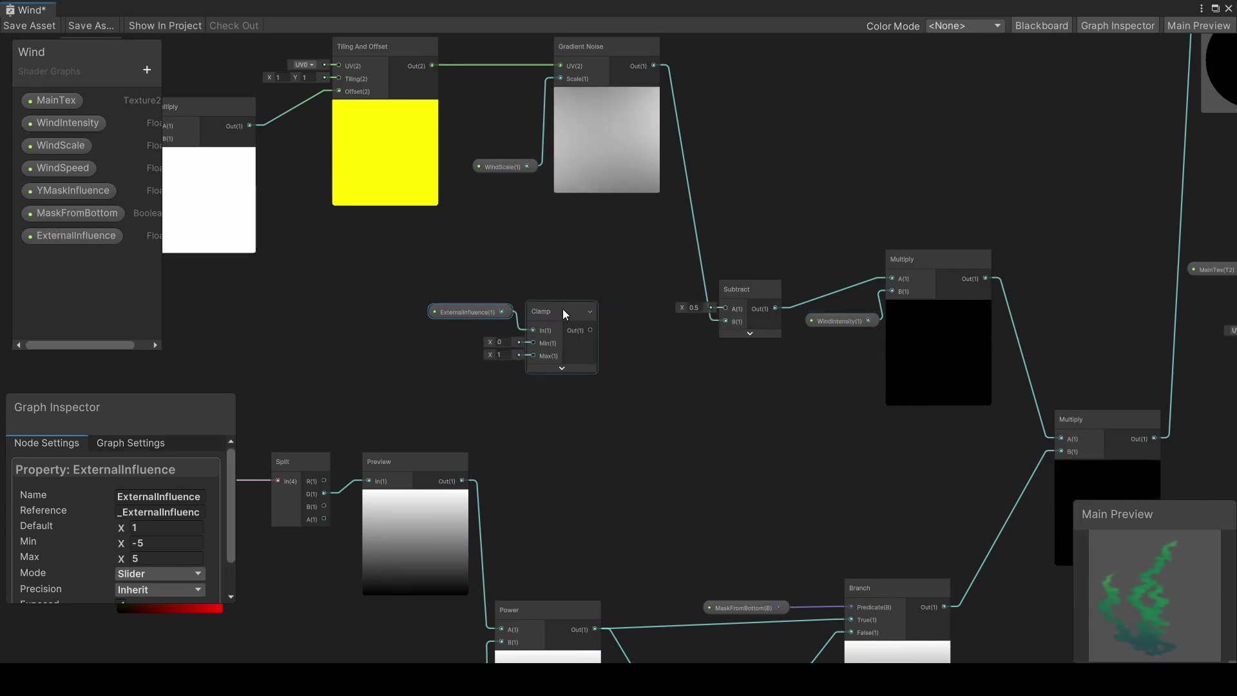
# Shift the Clamp node slightly away from ExternalInfluence and set its Min to -5 and its Max to 5.
pyautogui.moveTo(562, 308); pyautogui.dragTo(578, 310)
pyautogui.write('-5')
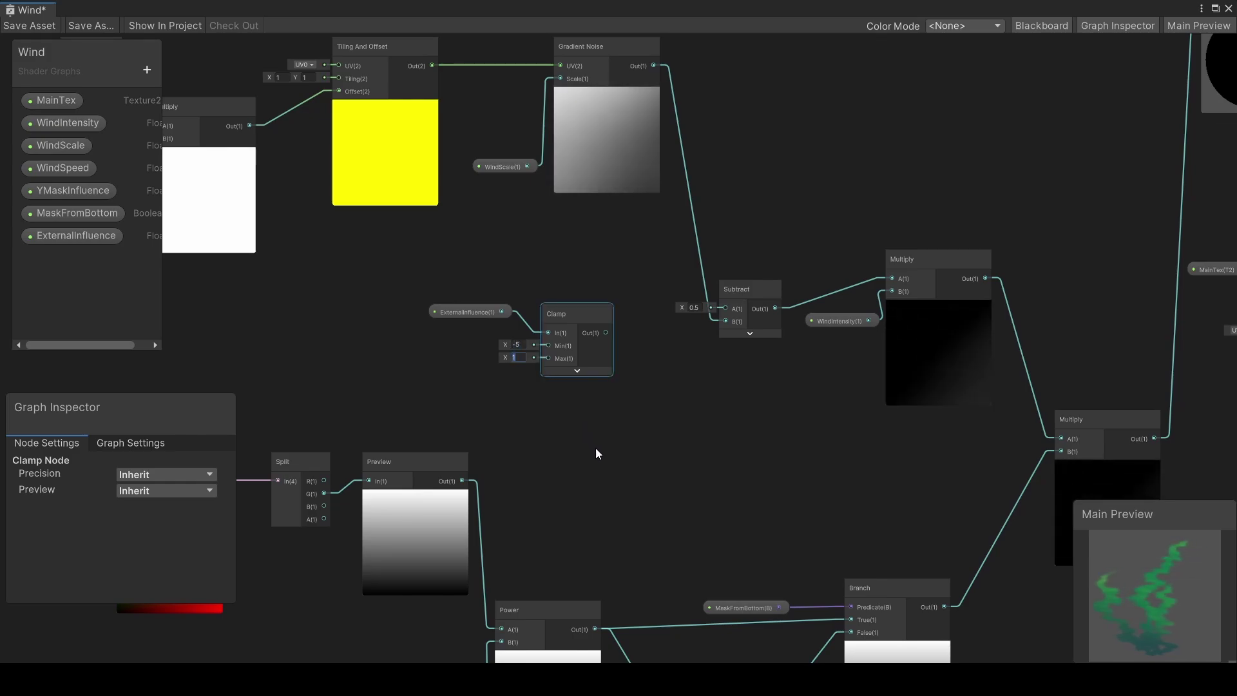
pyautogui.press('Tab')
pyautogui.write('5')
# Move Subtract and the WindIntensity Multiply pair up to make room beside the Clamp node.
pyautogui.scroll(1, 576, 367)
pyautogui.moveTo(769, 274); pyautogui.dragTo(767, 178)
pyautogui.moveTo(860, 225); pyautogui.dragTo(947, 325)
pyautogui.moveTo(972, 248); pyautogui.dragTo(965, 185)
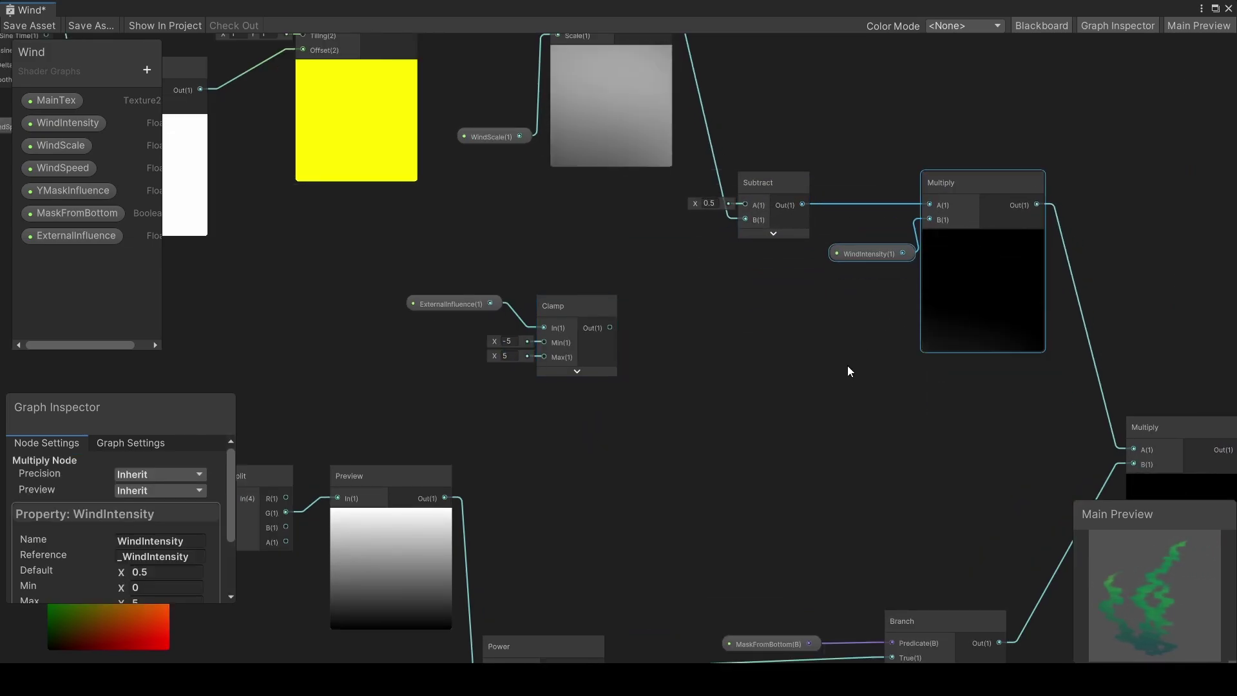
# Move ExternalInfluence and Clamp further from Subtract and feed Clamp's output into the A input of a new Multiply node.
pyautogui.moveTo(612, 330); pyautogui.dragTo(401, 287)
pyautogui.moveTo(563, 313); pyautogui.dragTo(608, 361)
pyautogui.write('mul')
pyautogui.press('Return')
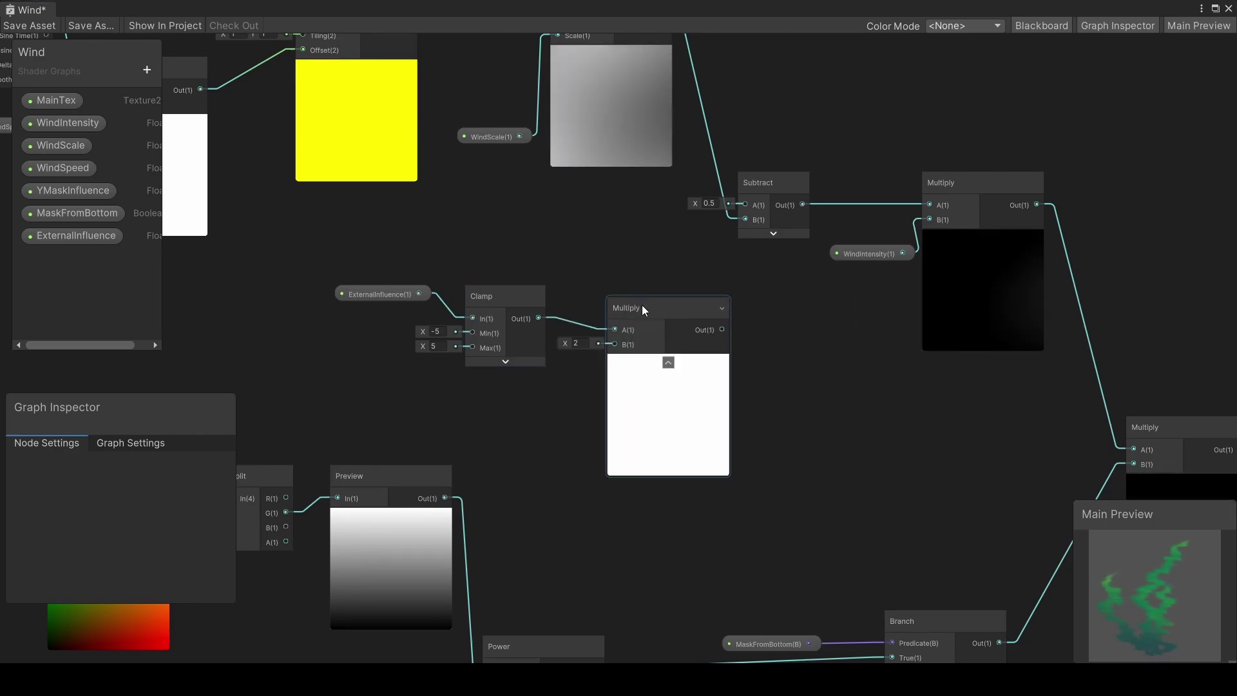
pyautogui.moveTo(642, 305); pyautogui.dragTo(649, 333)
# Feed a Float node of 0.5 into the new Multiply's B input, then connect that Multiply's output to Subtract's A input.
pyautogui.click(562, 408)
pyautogui.press('space')
pyautogui.write('float')
pyautogui.press('Return')
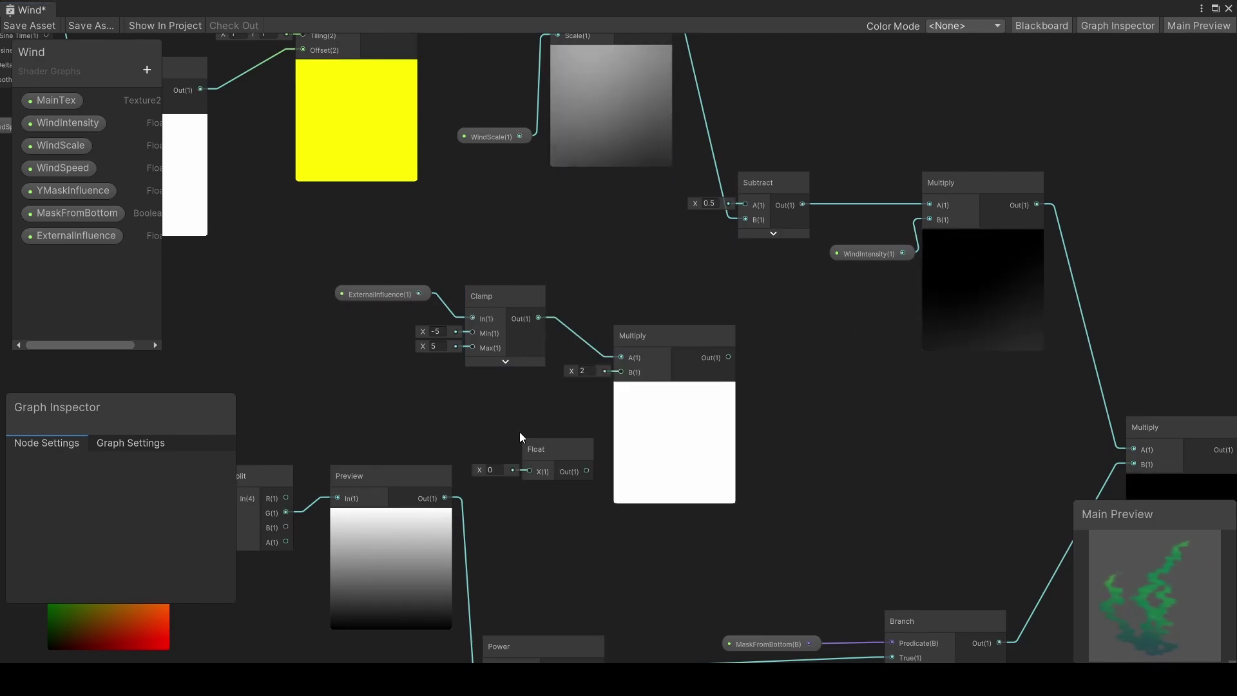
pyautogui.moveTo(585, 471); pyautogui.dragTo(745, 205)
pyautogui.click(680, 384)
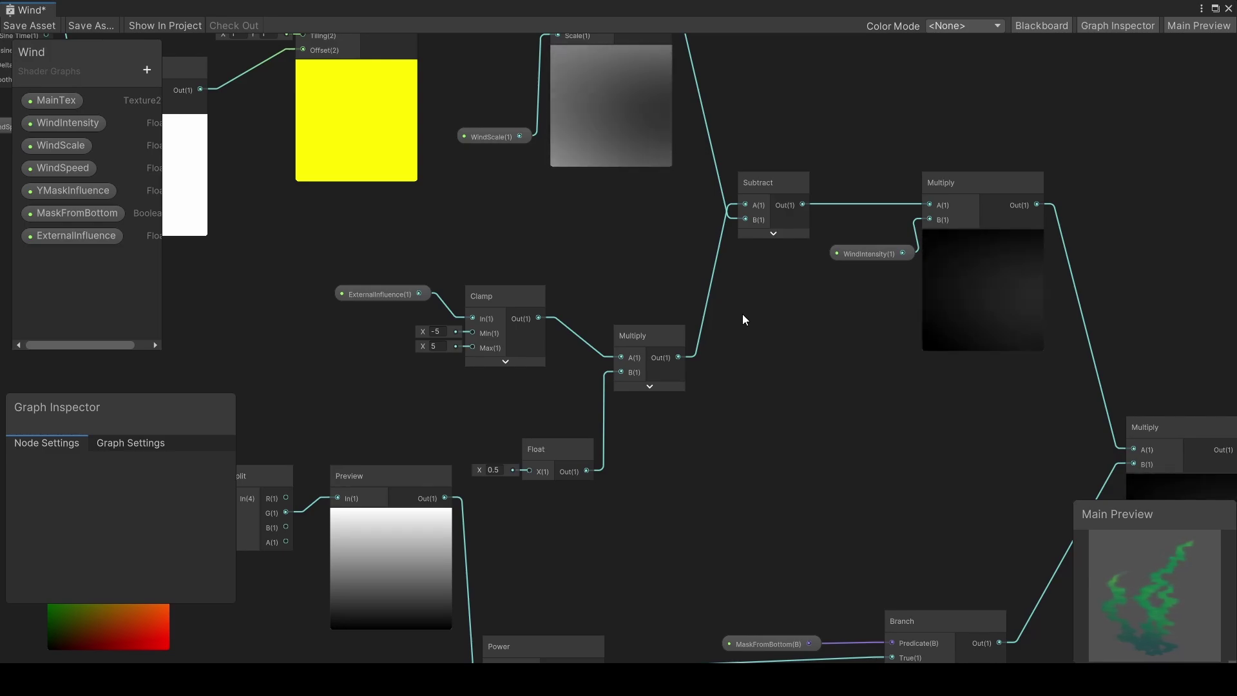
# Vary ExternalInfluence's default value to test its effect on the sway.
pyautogui.click(61, 240)
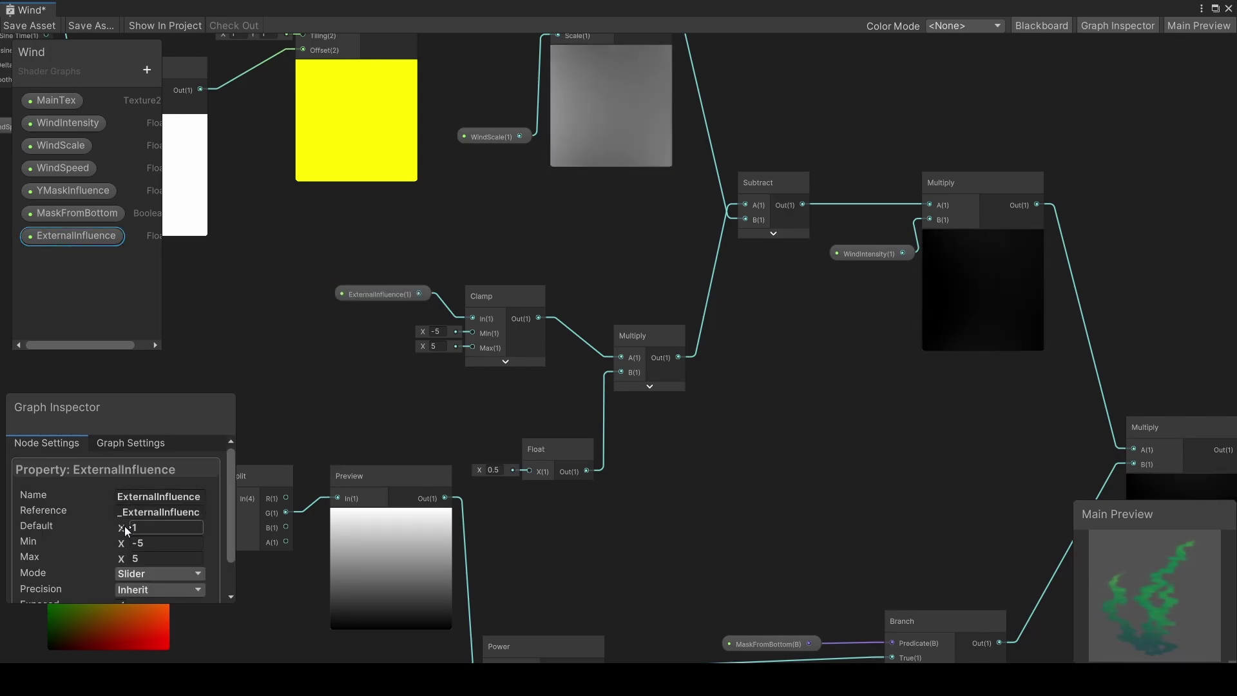
pyautogui.moveTo(123, 529); pyautogui.dragTo(169, 528)
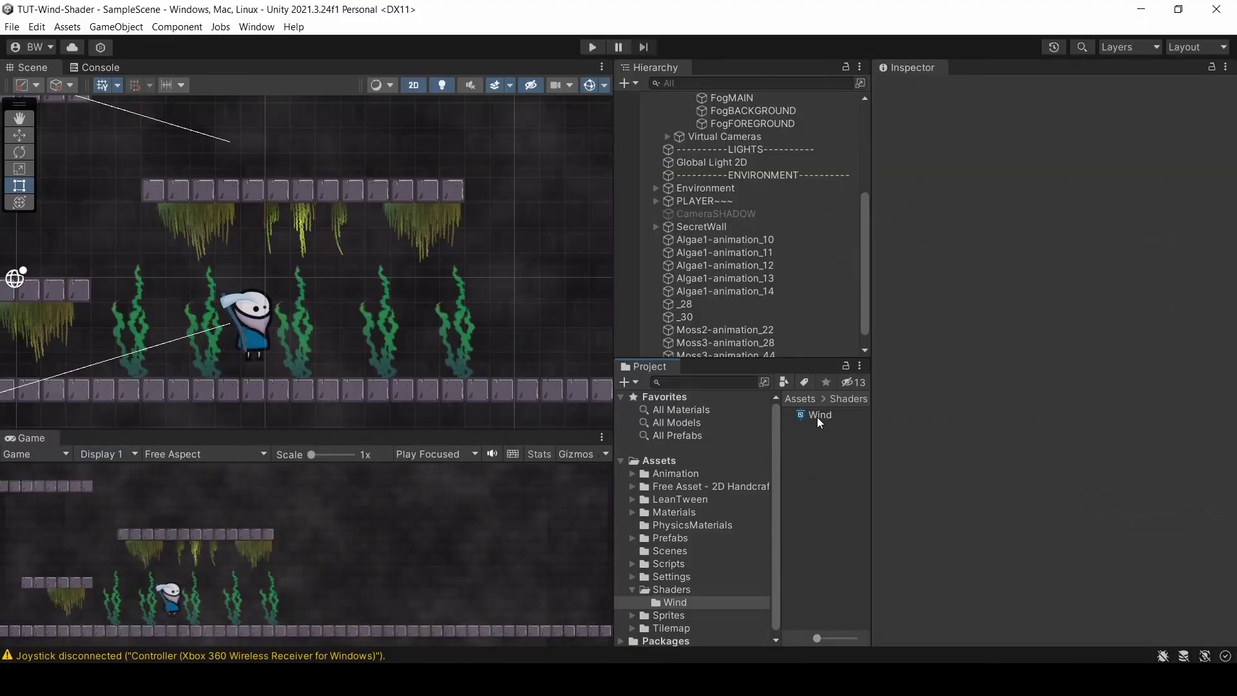
# Create a material from the Wind shader and name it groundVegetationWind.
pyautogui.rightClick(818, 419)
pyautogui.moveTo(864, 53)
pyautogui.click(697, 387)
pyautogui.write('ground')
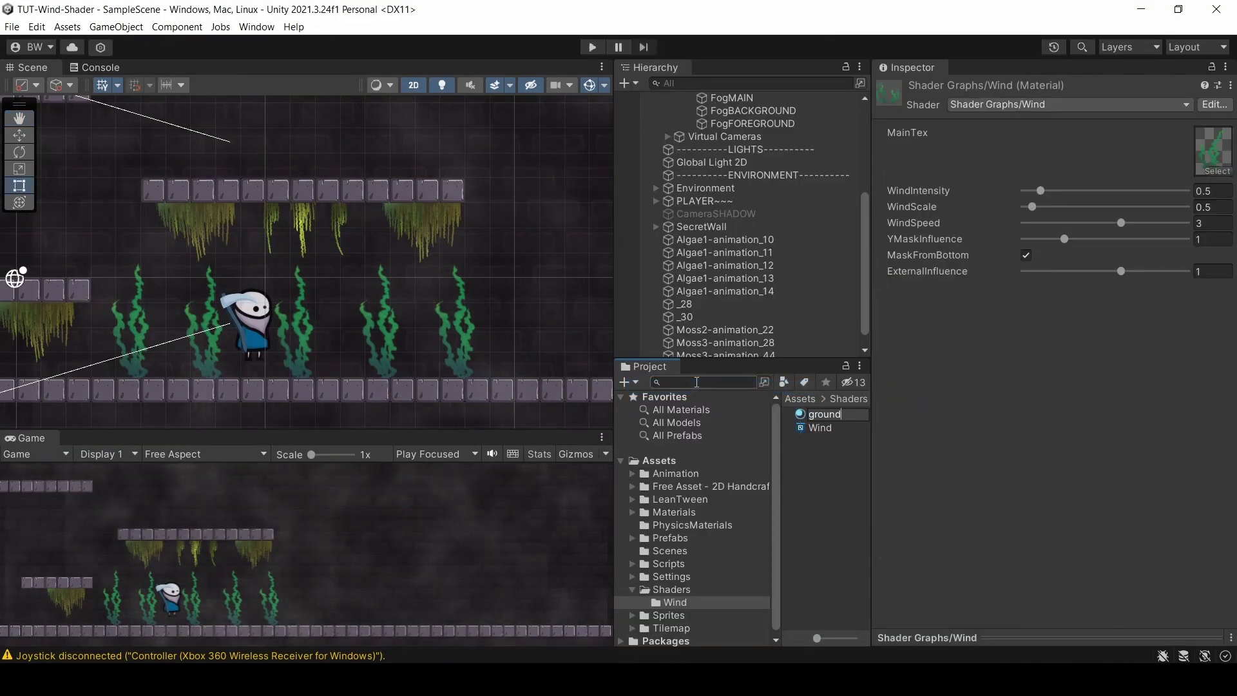
pyautogui.write('VegetationWind')
pyautogui.press('Return')
# Duplicate the groundVegetationWind material and rename the copy hangingVegetationWind.
pyautogui.moveTo(871, 398); pyautogui.dragTo(932, 398)
pyautogui.rightClick(833, 471)
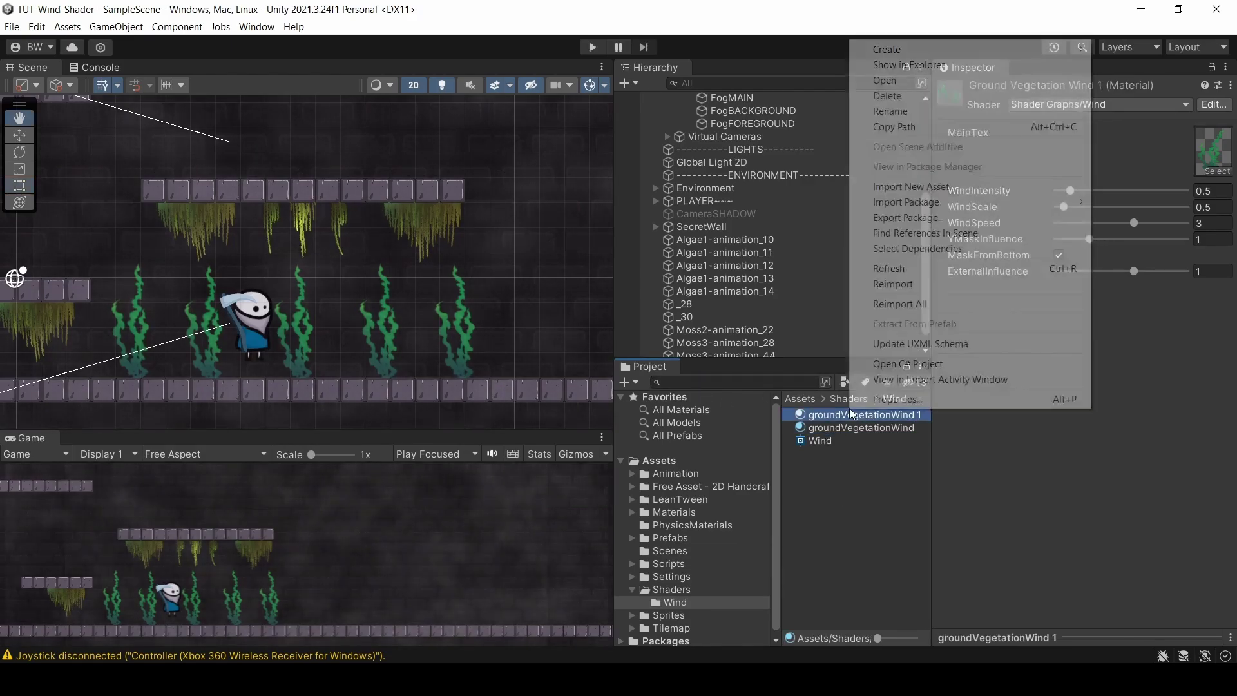
pyautogui.click(896, 117)
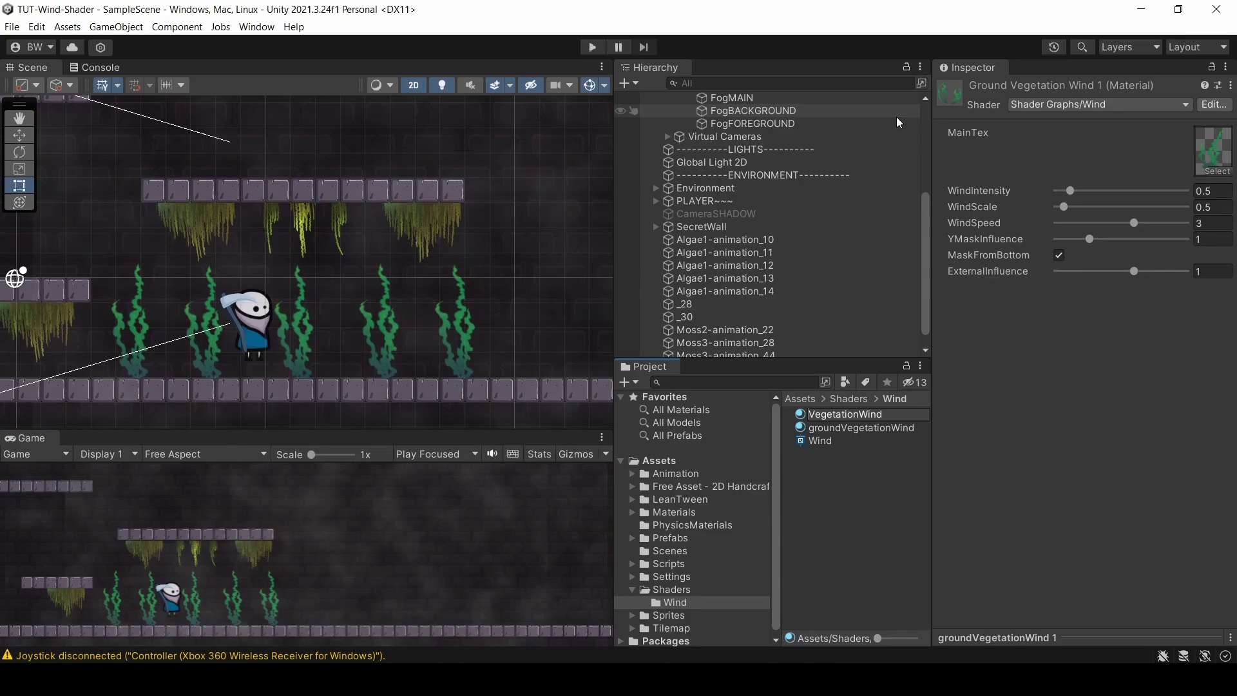
pyautogui.write('nging')
pyautogui.press('Return')
# Assign the groundVegetationWind material to the Algae1-animation sprites in the scene.
pyautogui.click(755, 241)
pyautogui.press('Down')
pyautogui.press('Down')
pyautogui.press('Down')
pyautogui.press('Down')
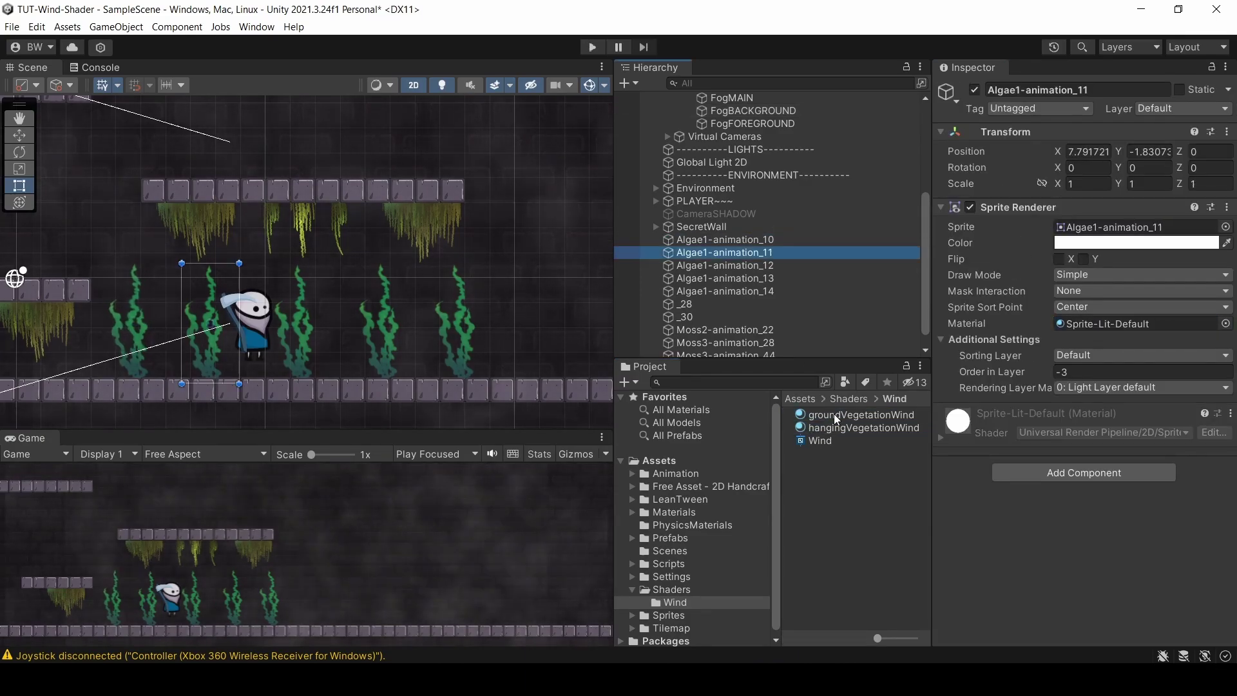
# Assign the hangingVegetationWind material to the moss sprites _28, _30, Moss2-animation_22, Moss3-animation_28 and Moss3-animation_44.
pyautogui.click(741, 304)
pyautogui.moveTo(838, 427); pyautogui.dragTo(1096, 325)
pyautogui.click(741, 317)
pyautogui.click(741, 330)
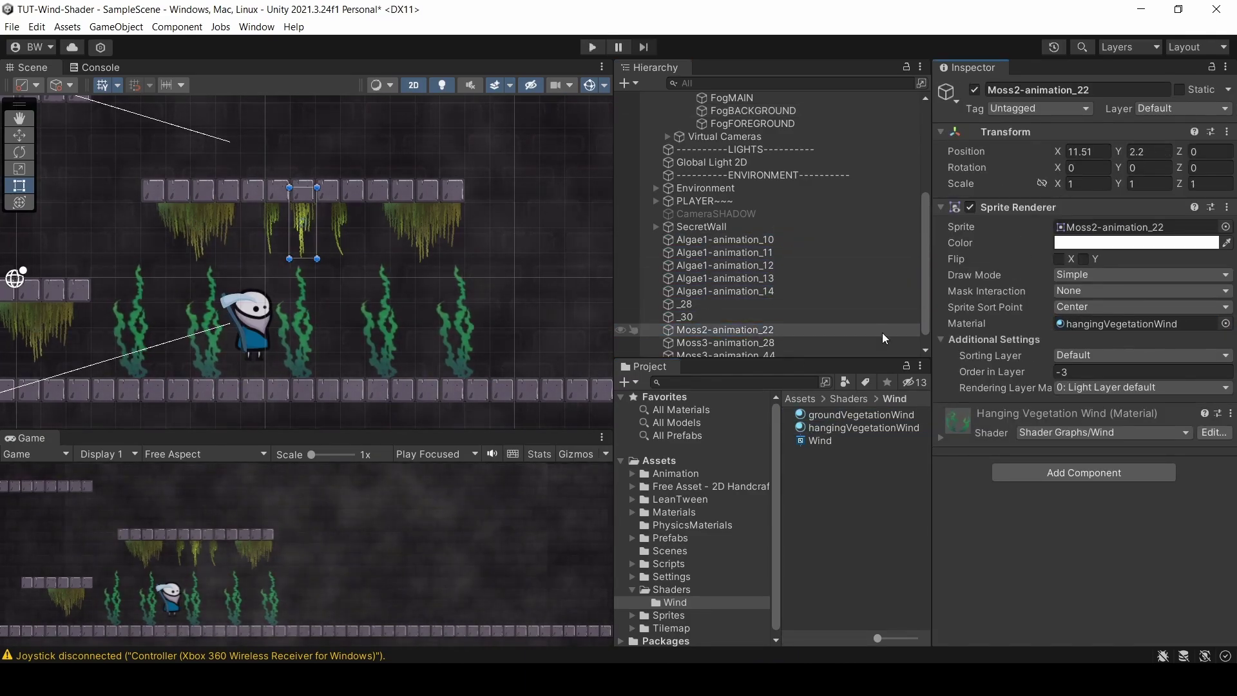
pyautogui.click(741, 342)
pyautogui.click(741, 353)
# Turn the Scene view's Always Refresh option off and back on to compare the wind animation.
pyautogui.click(429, 214)
pyautogui.scroll(3, 429, 213)
pyautogui.click(511, 85)
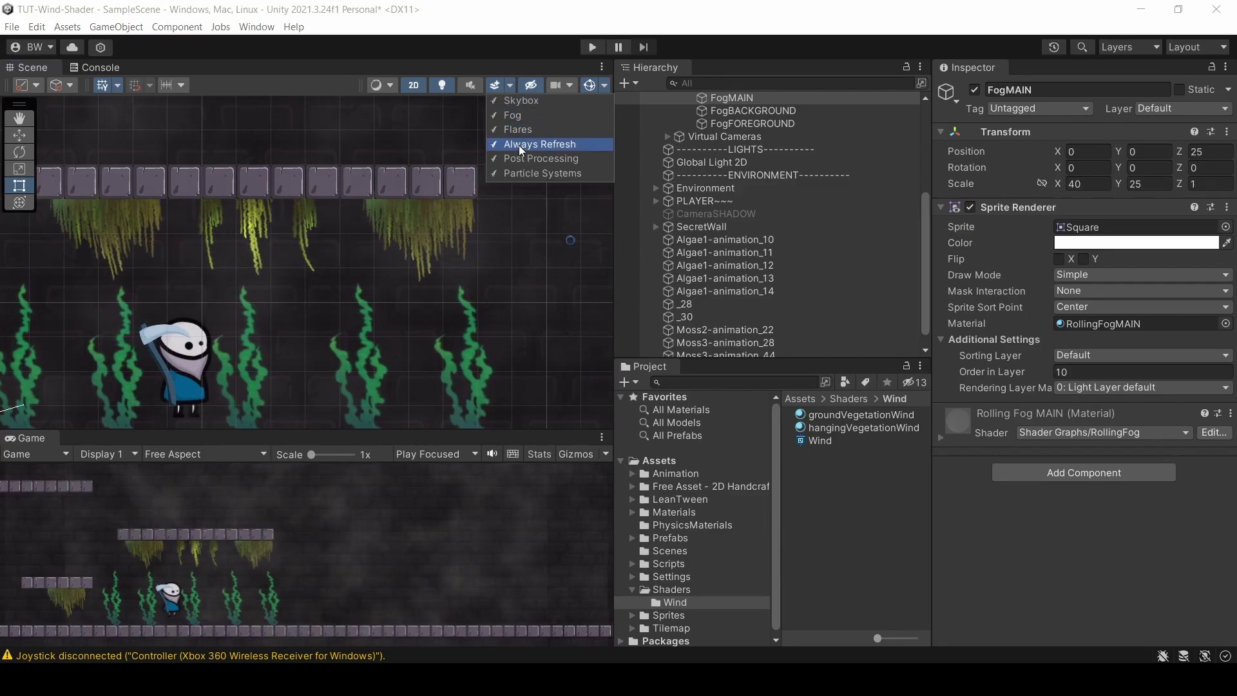
pyautogui.click(583, 264)
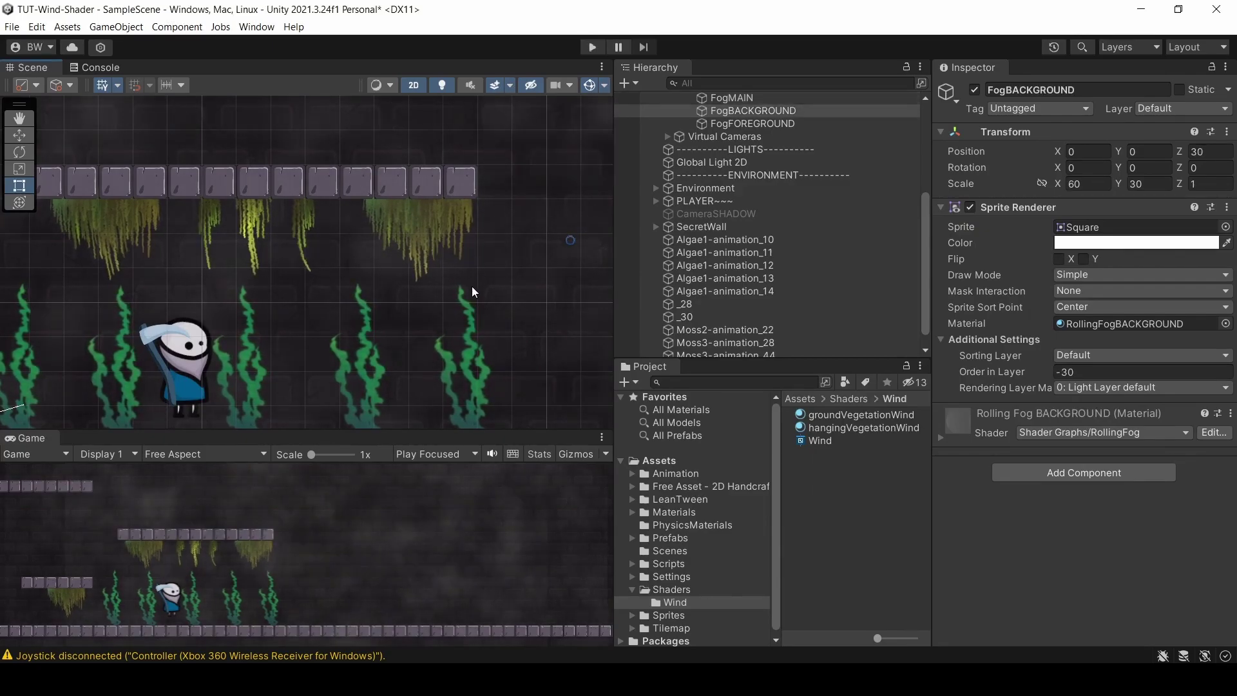
pyautogui.click(510, 86)
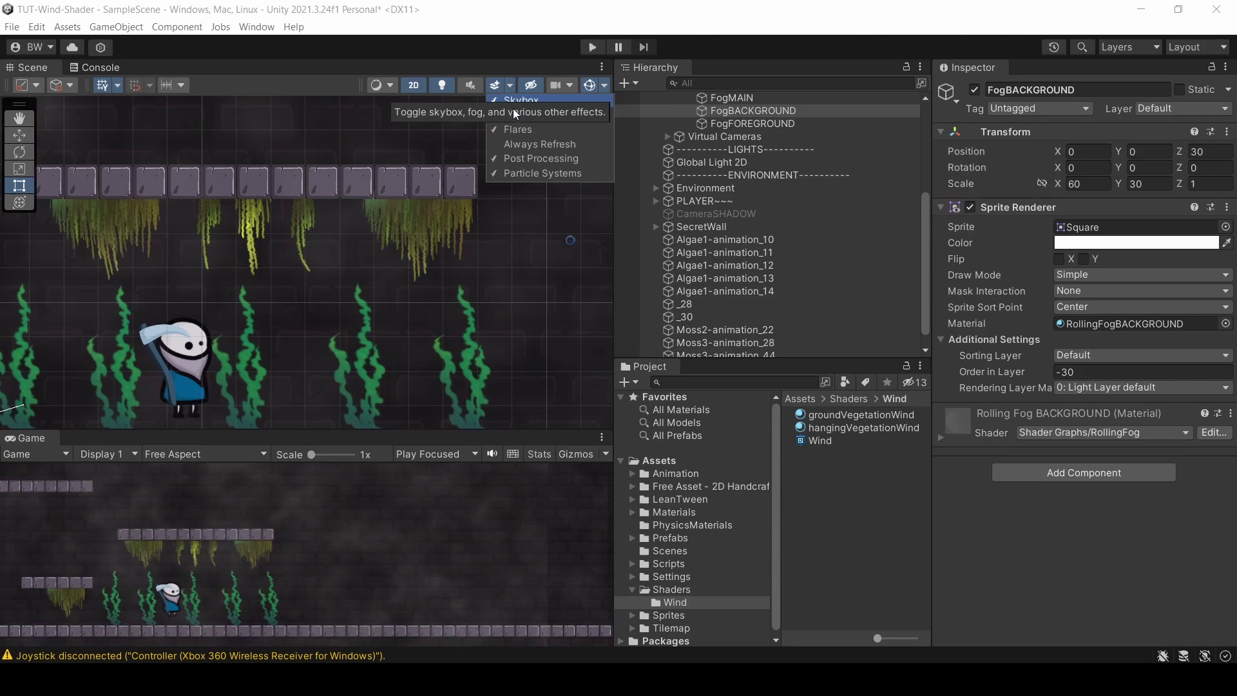
pyautogui.click(535, 145)
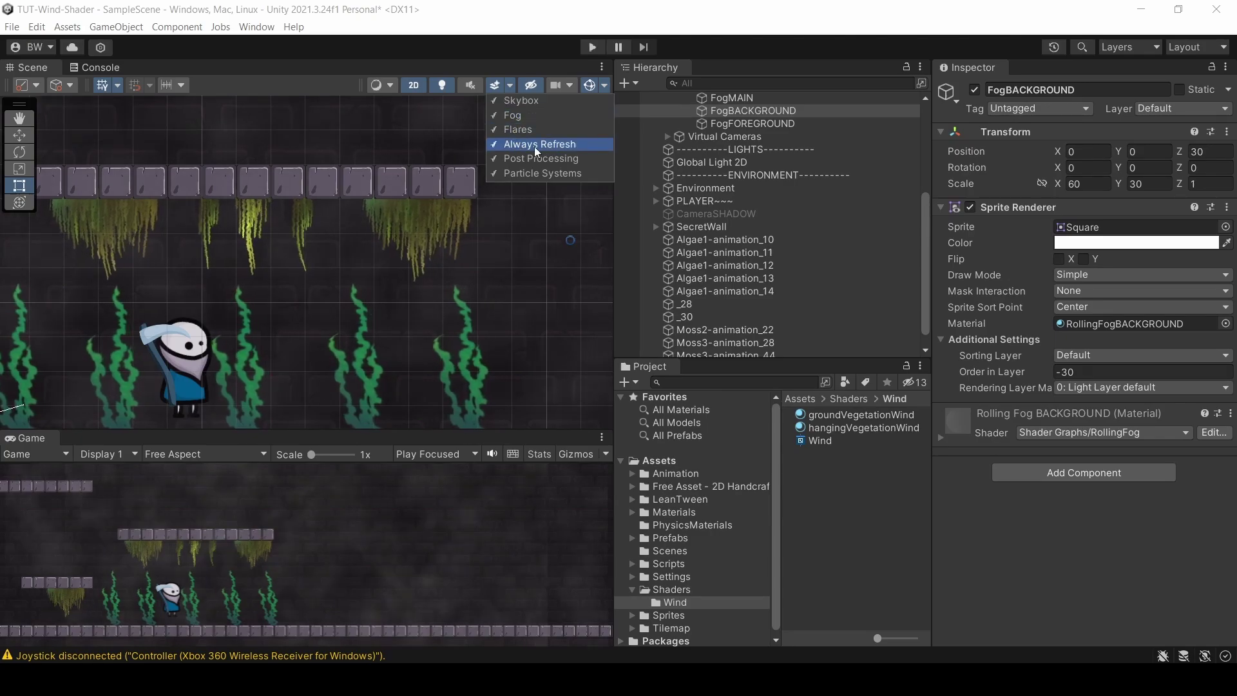
pyautogui.click(525, 226)
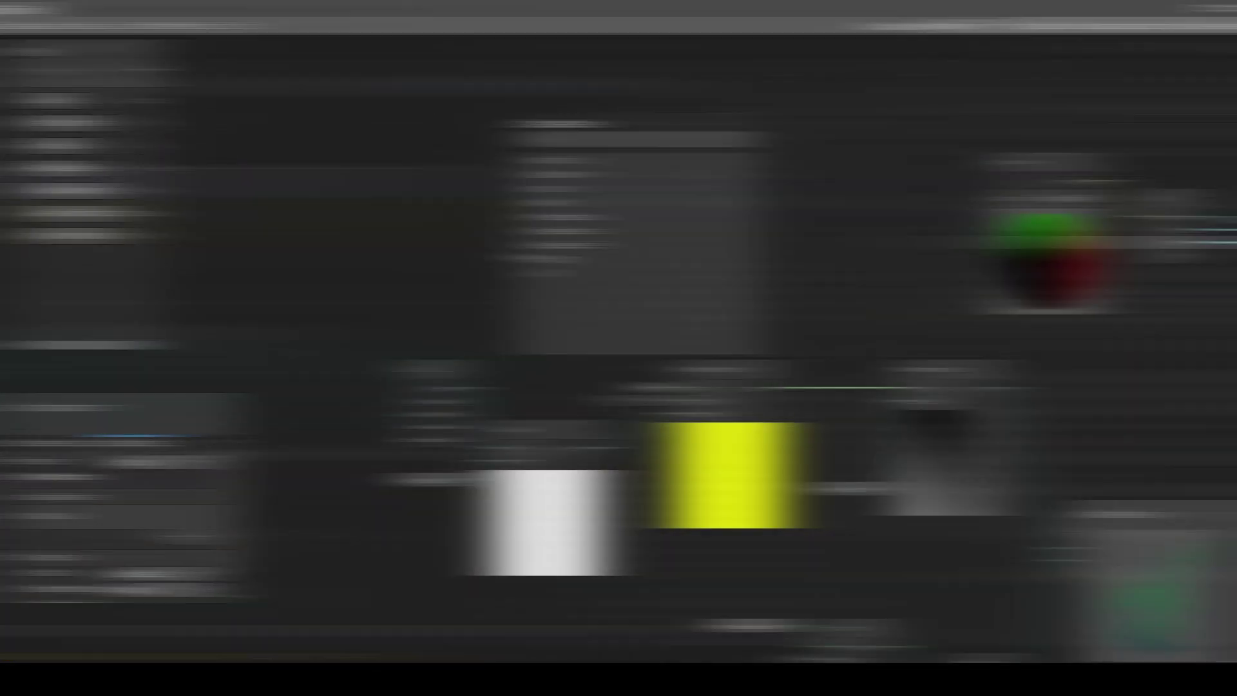
# In the Wind shader graph, add a Position node and connect it to Tiling And Offset's UV input.
pyautogui.write('pos')
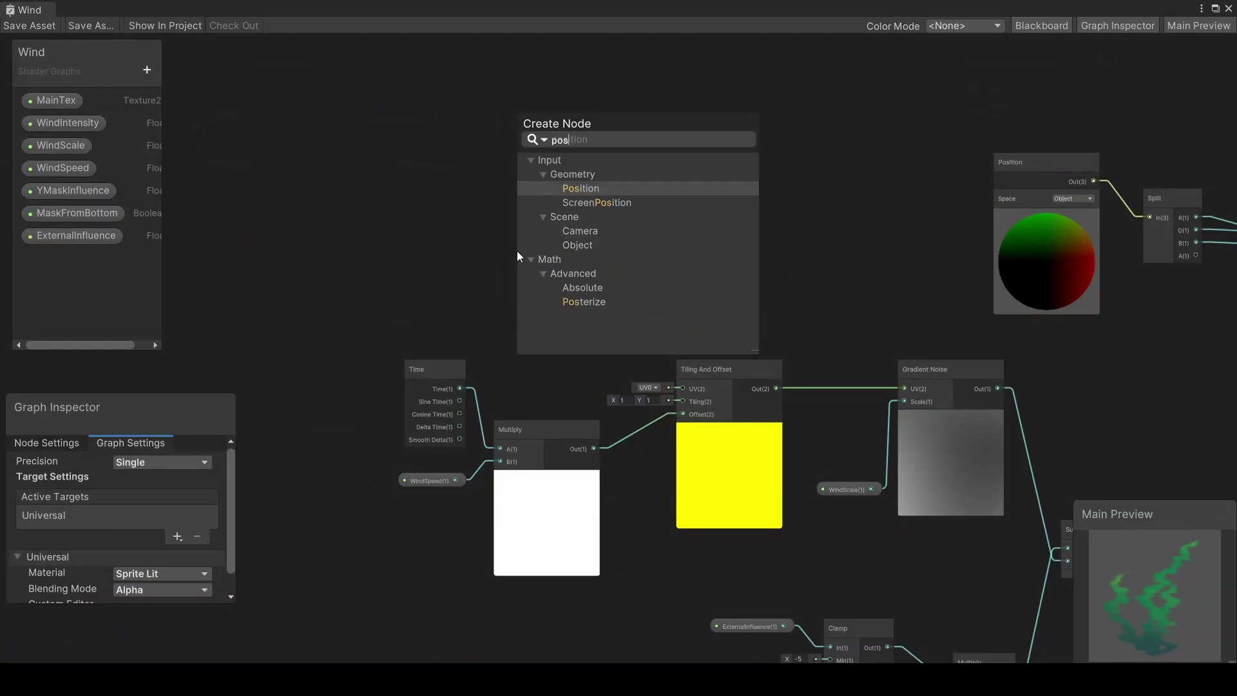
pyautogui.press('Return')
pyautogui.moveTo(549, 293); pyautogui.dragTo(683, 388)
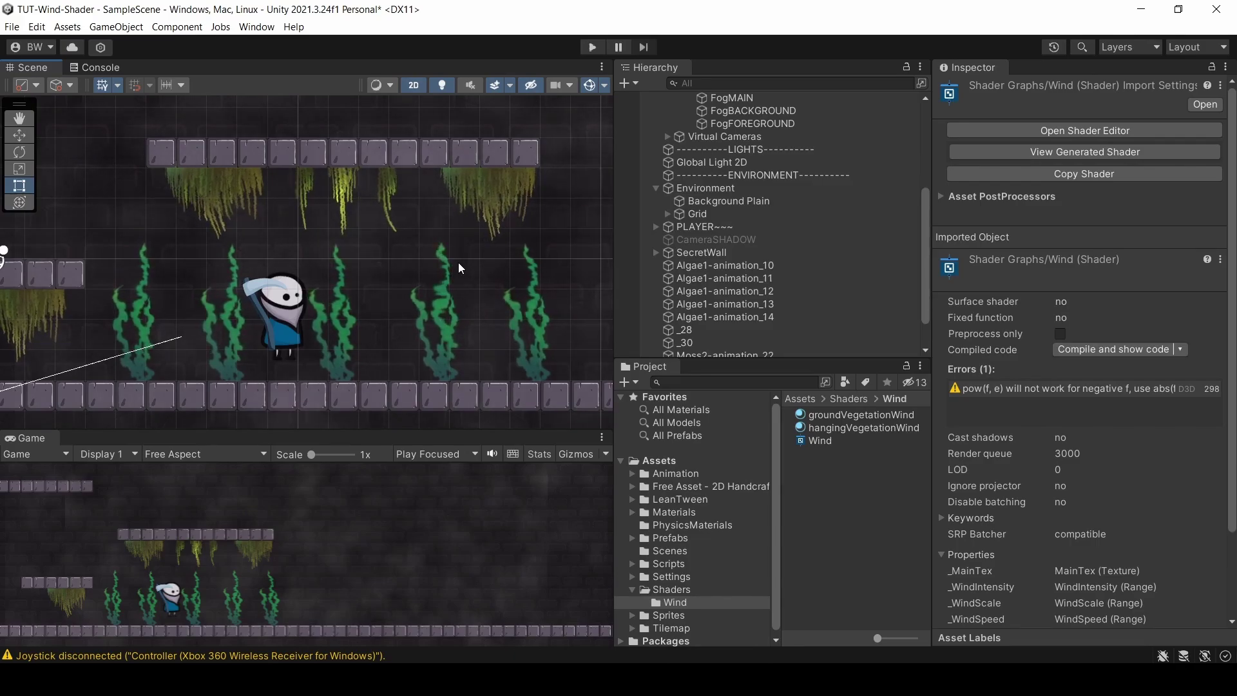
# Set WindIntensity to 3 on the groundVegetationWind material through Algae1-animation_10.
pyautogui.click(725, 265)
pyautogui.moveTo(1073, 516); pyautogui.dragTo(1113, 521)
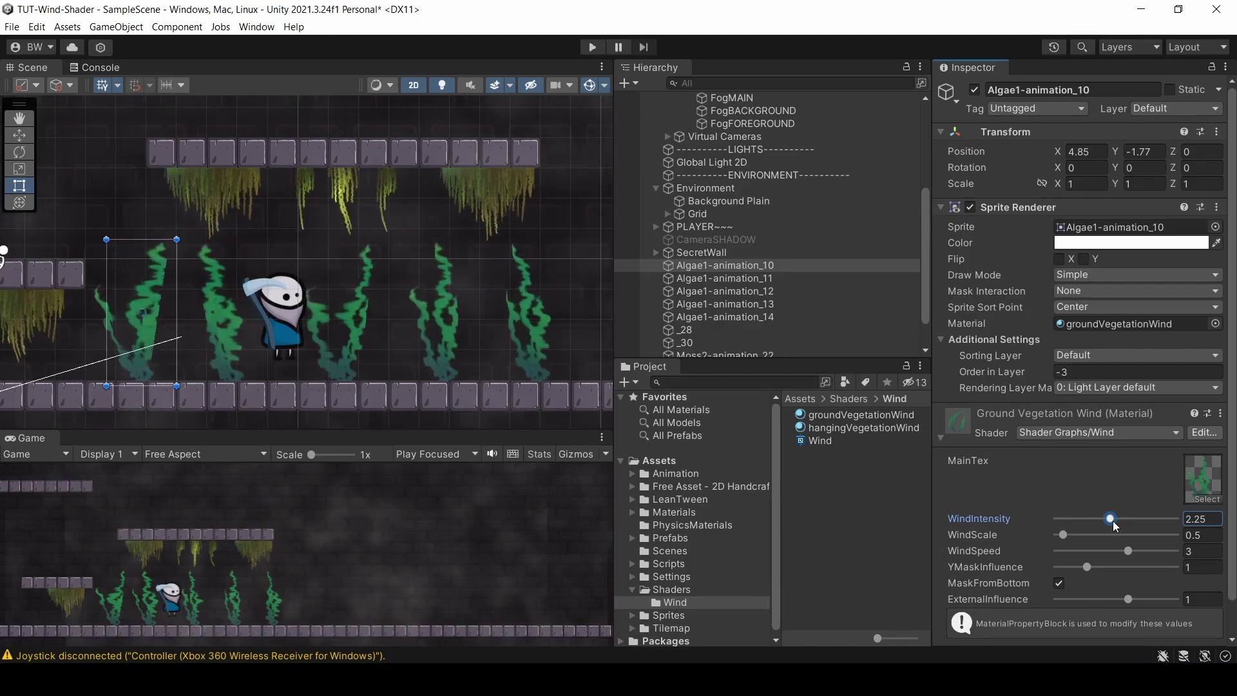
pyautogui.click(1209, 522)
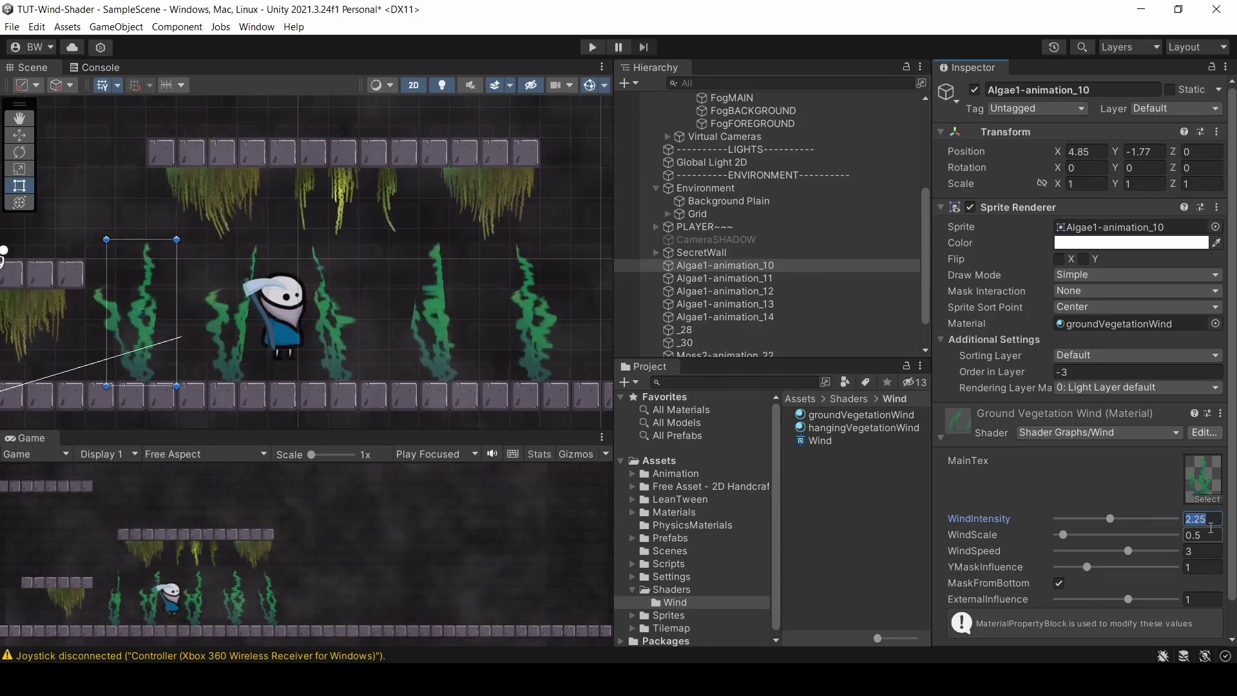
pyautogui.write('3')
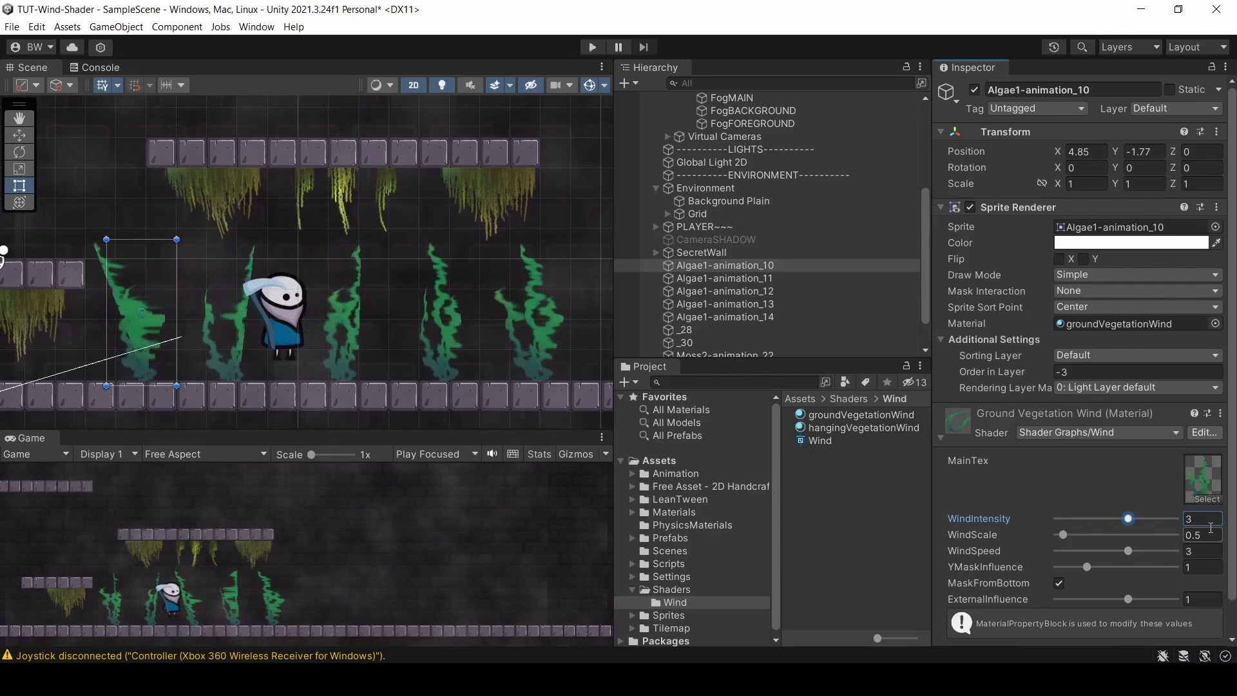
# Generate automatic mesh geometry for the Algae1-animation_10 sprite in the Skinning Editor with a lower Outline Detail.
pyautogui.doubleClick(1134, 226)
pyautogui.click(1183, 288)
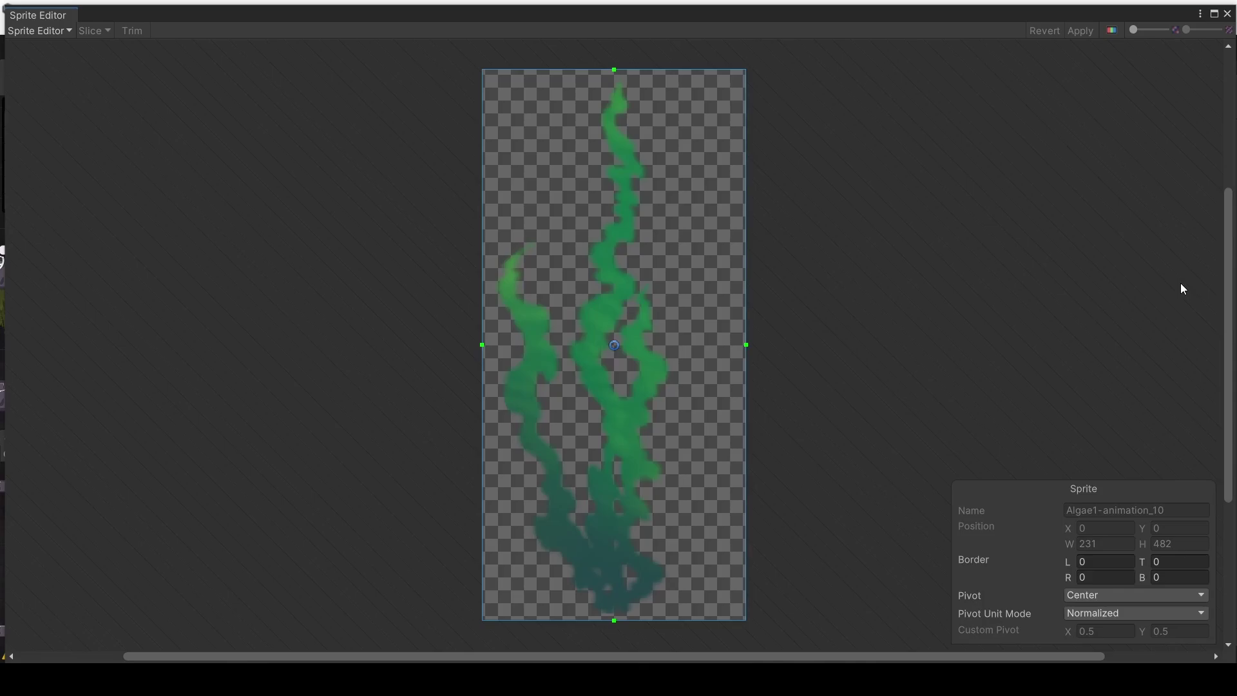
pyautogui.click(35, 30)
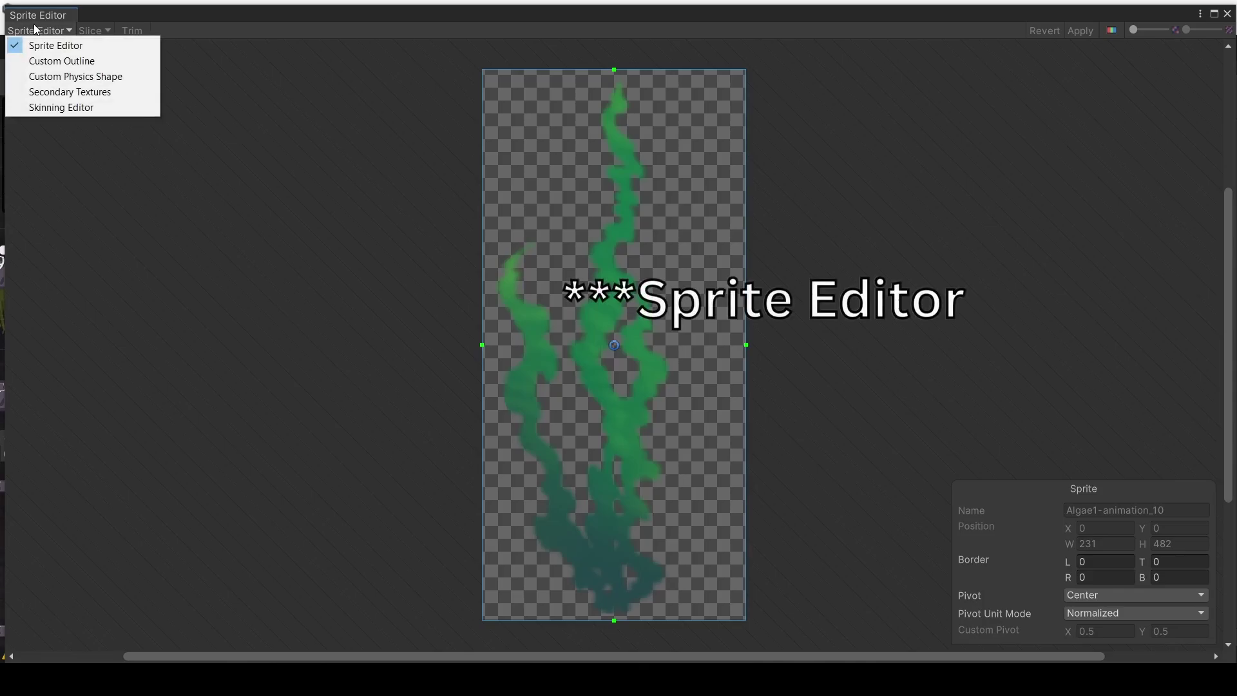
pyautogui.click(64, 107)
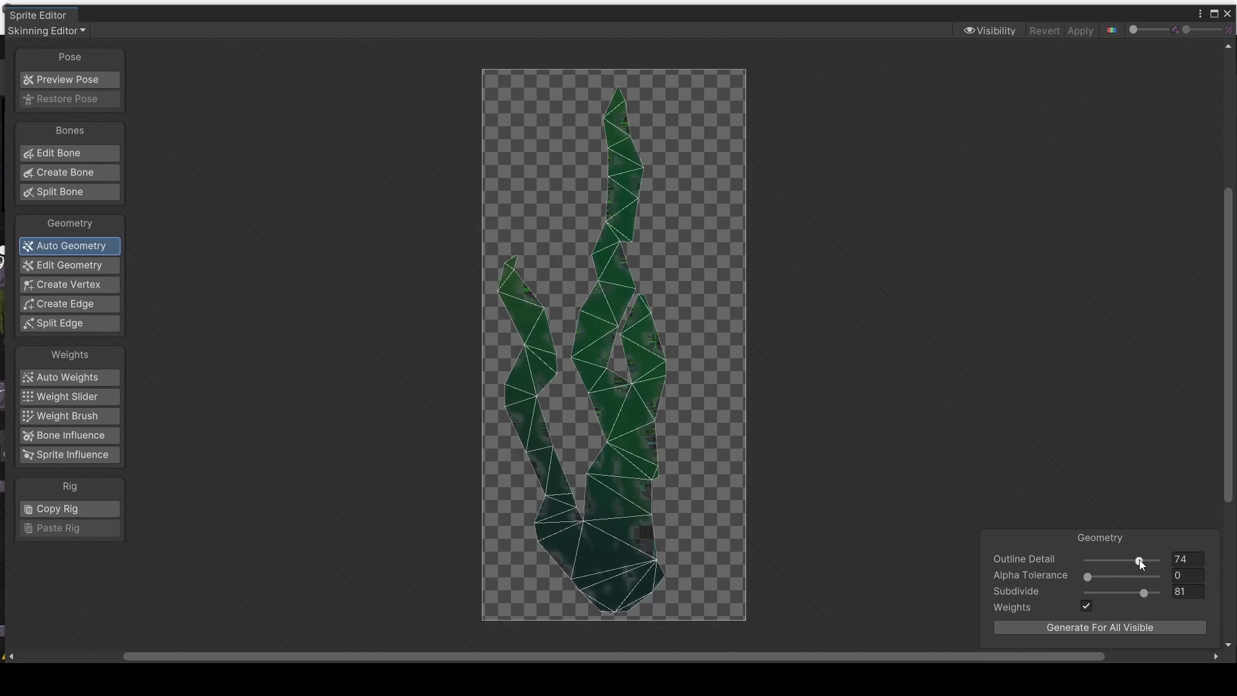
pyautogui.moveTo(1140, 561); pyautogui.dragTo(1101, 564)
pyautogui.click(1095, 628)
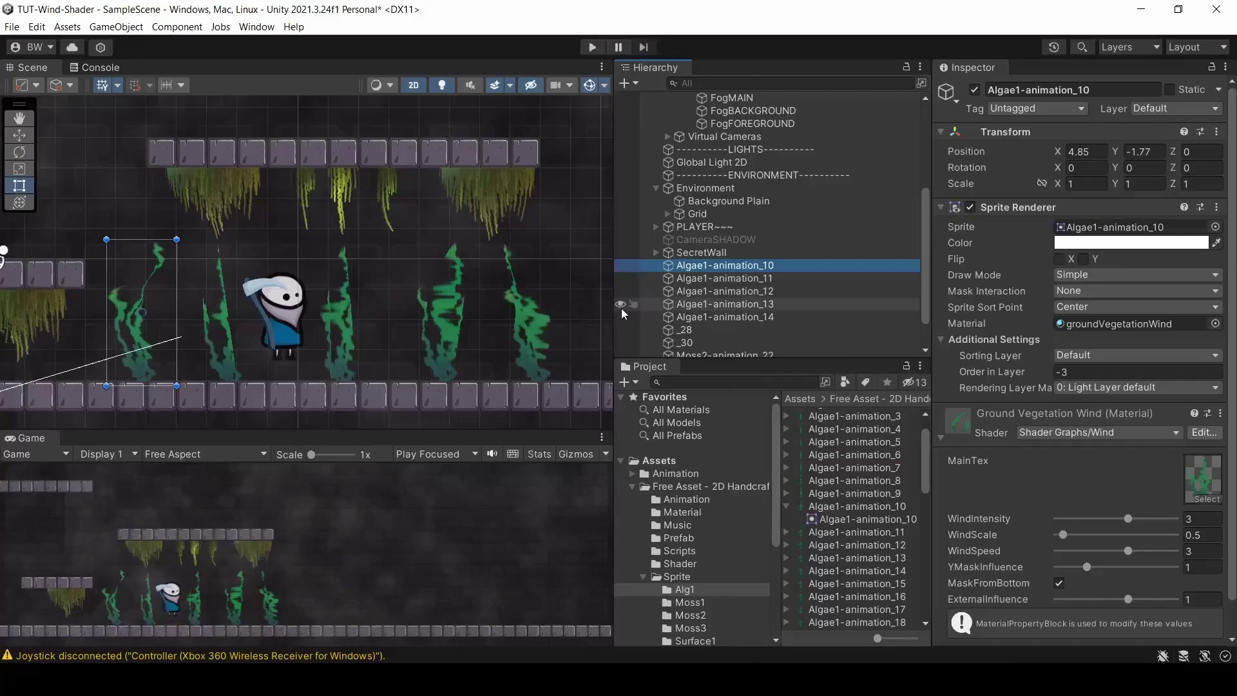
# Set the groundVegetationWind material's WindIntensity to 1.
pyautogui.scroll(3, 200, 328)
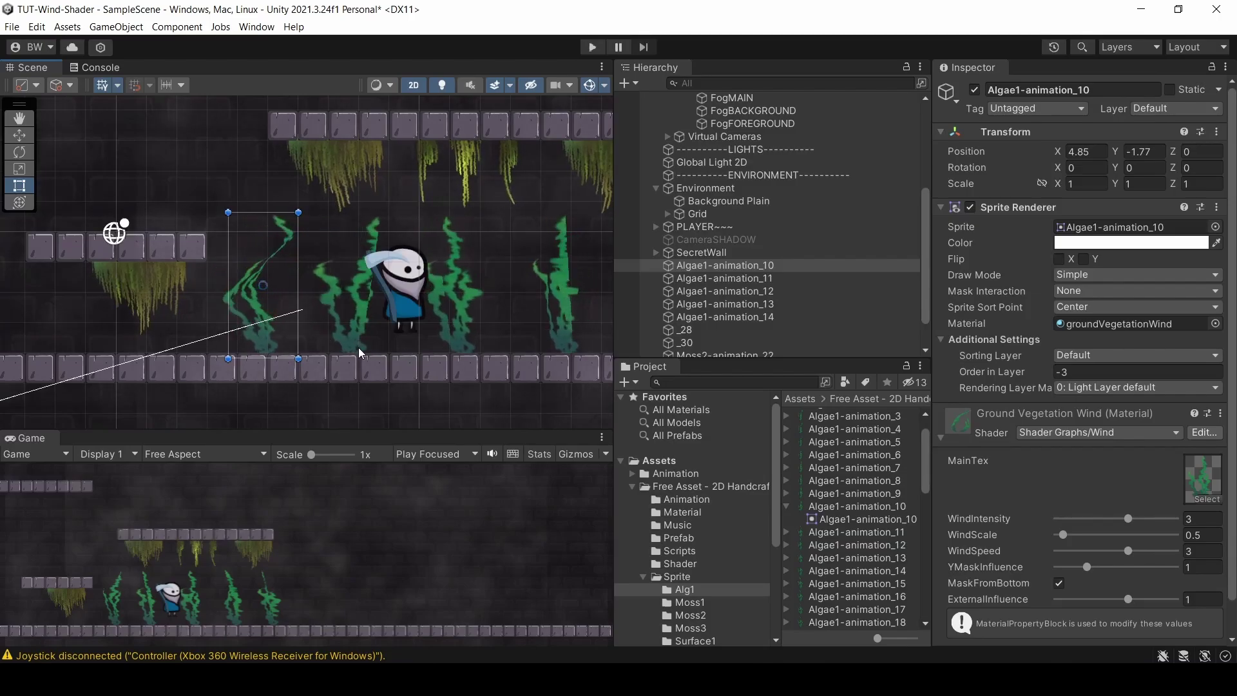
pyautogui.click(1200, 517)
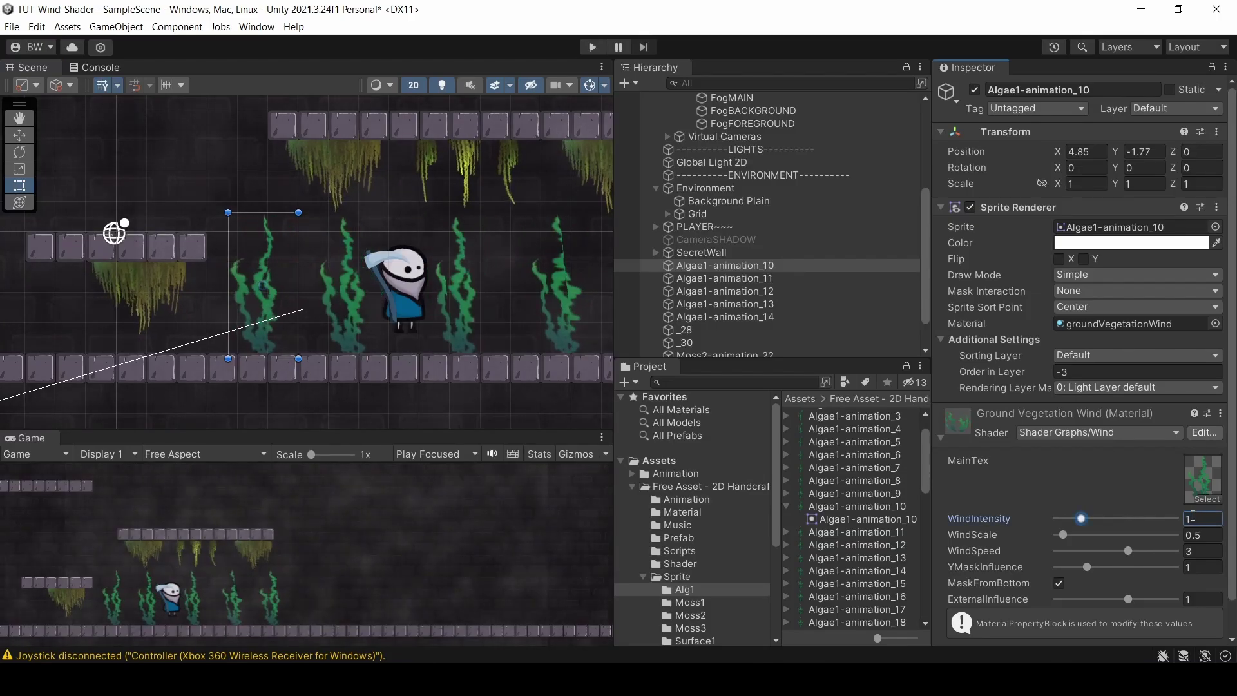
pyautogui.write('1')
pyautogui.press('Return')
# Inspect the vegetation sprite meshes in the Scene view with Wireframe shading, then return to Shaded.
pyautogui.click(380, 84)
pyautogui.click(408, 128)
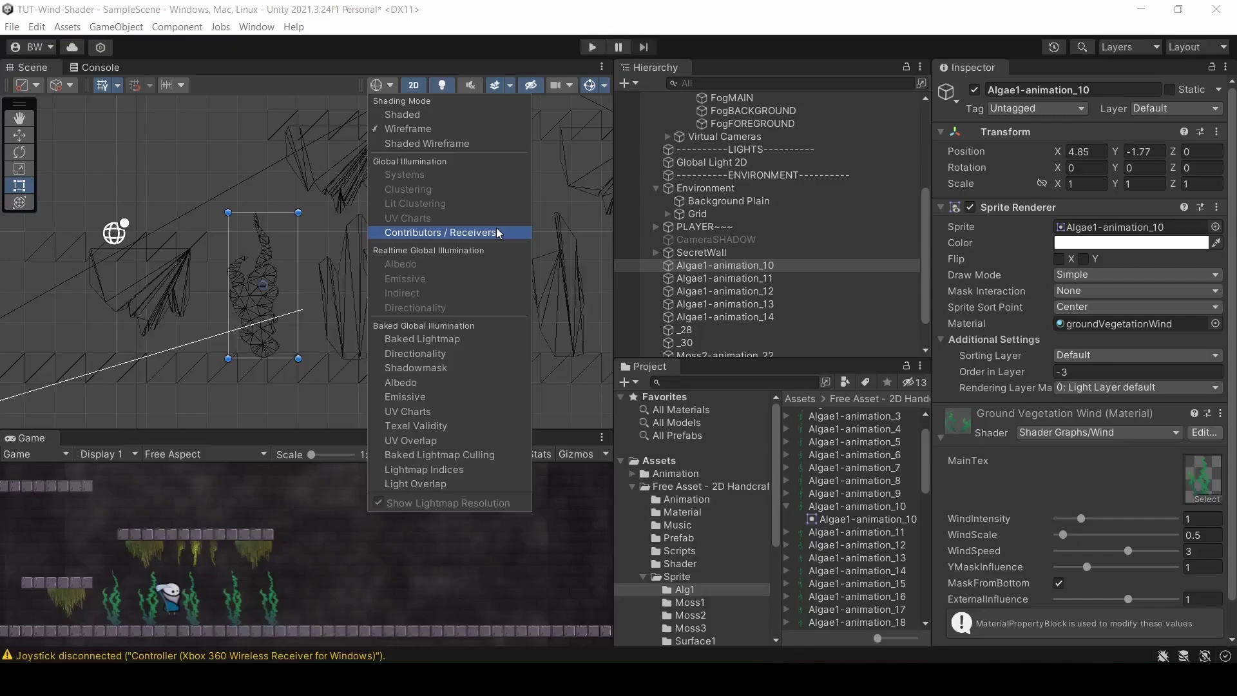
pyautogui.click(252, 169)
pyautogui.moveTo(501, 226); pyautogui.dragTo(397, 245, button='middle')
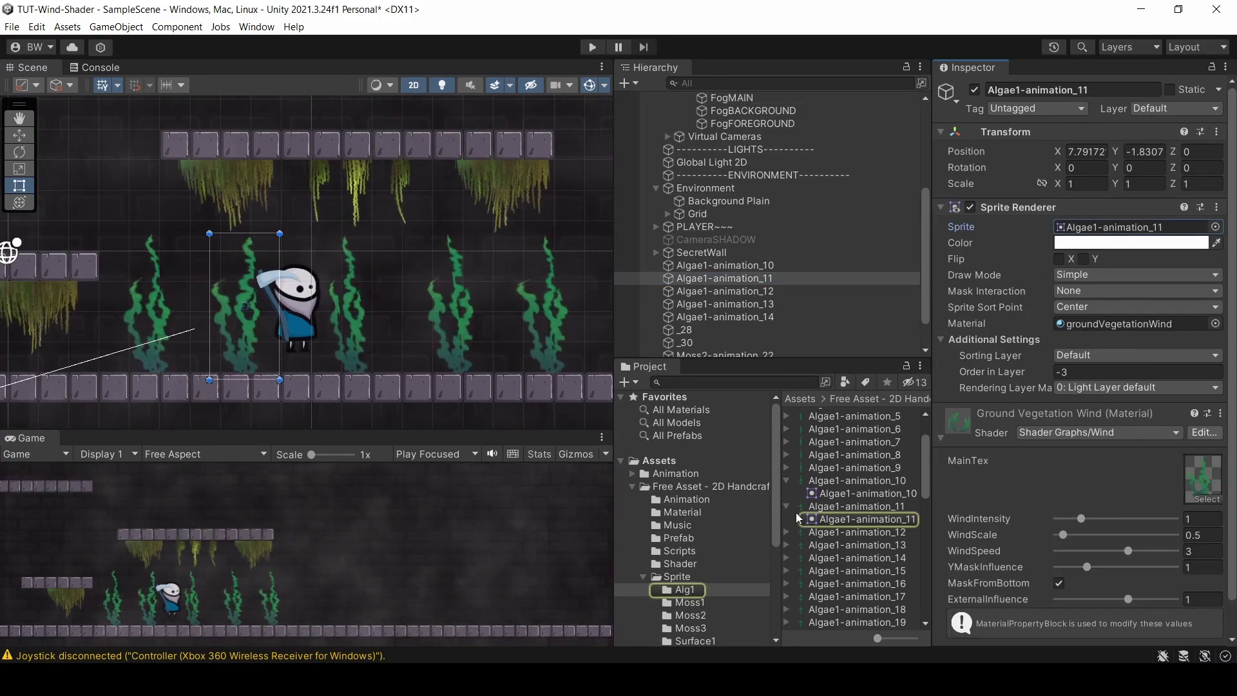
# Show the import settings of the Moss1 hanging textures _30 and _37.
pyautogui.click(863, 520)
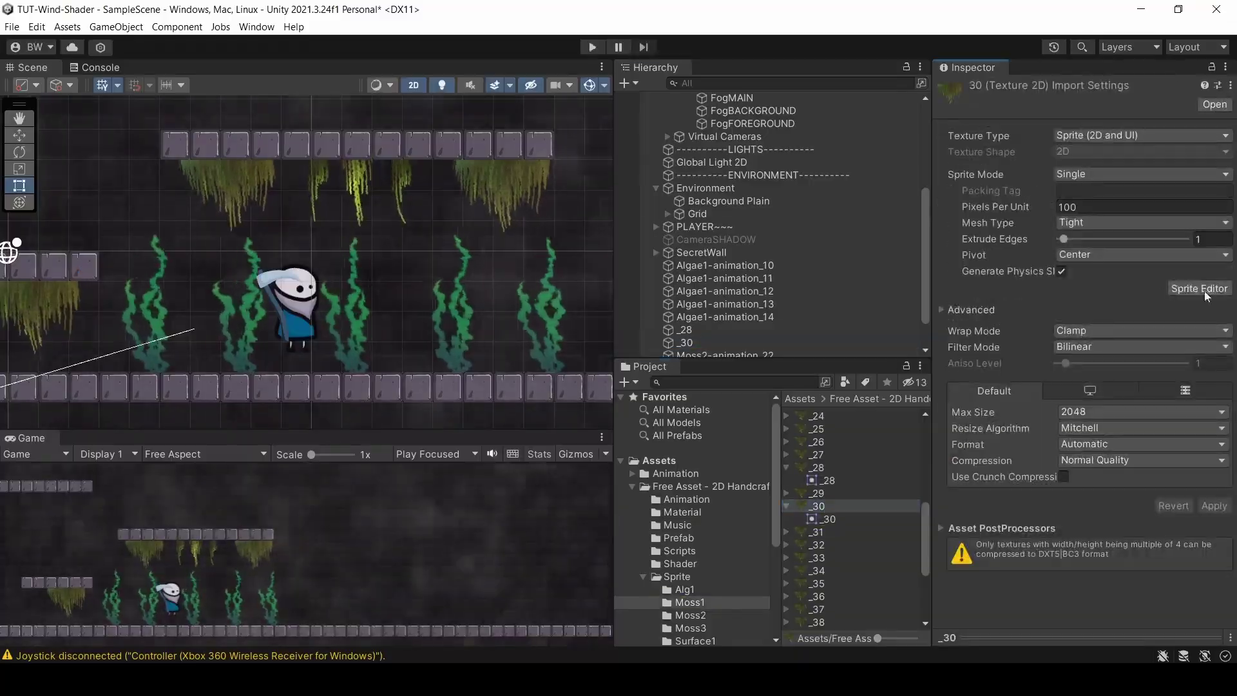
pyautogui.click(863, 506)
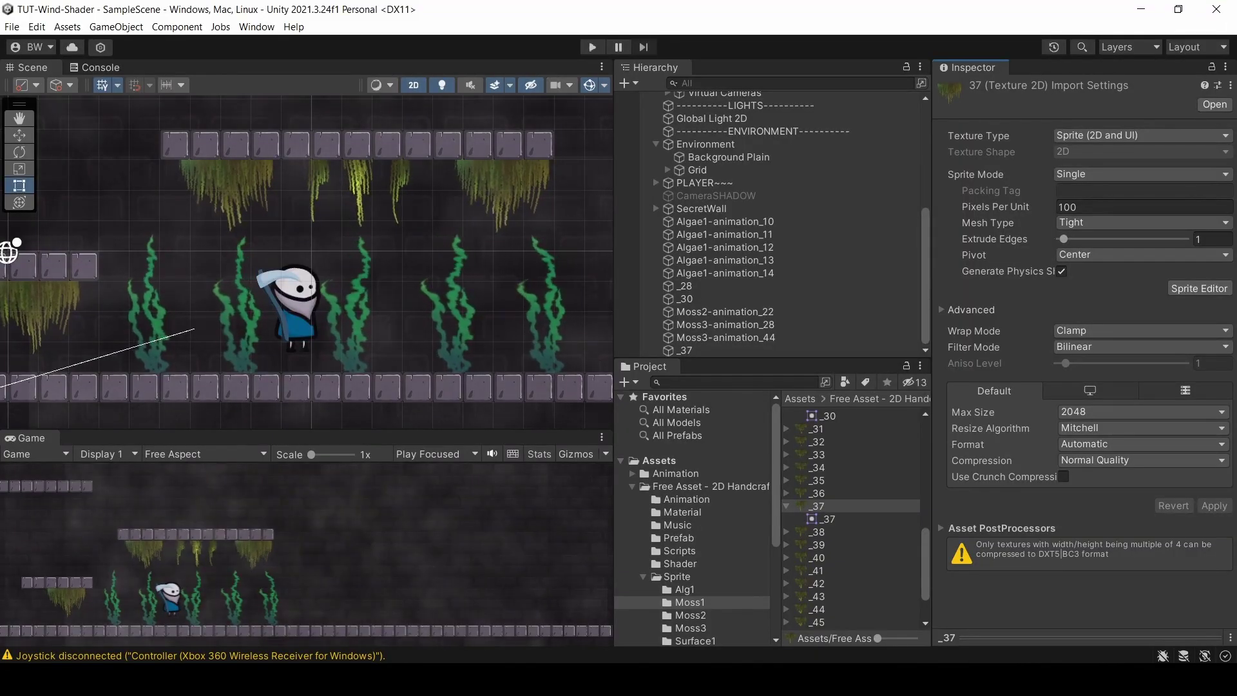
# Create an empty GameObject named Grass in the scene hierarchy.
pyautogui.click(685, 350)
pyautogui.click(625, 83)
pyautogui.click(651, 102)
pyautogui.write('Grass')
pyautogui.press('Return')
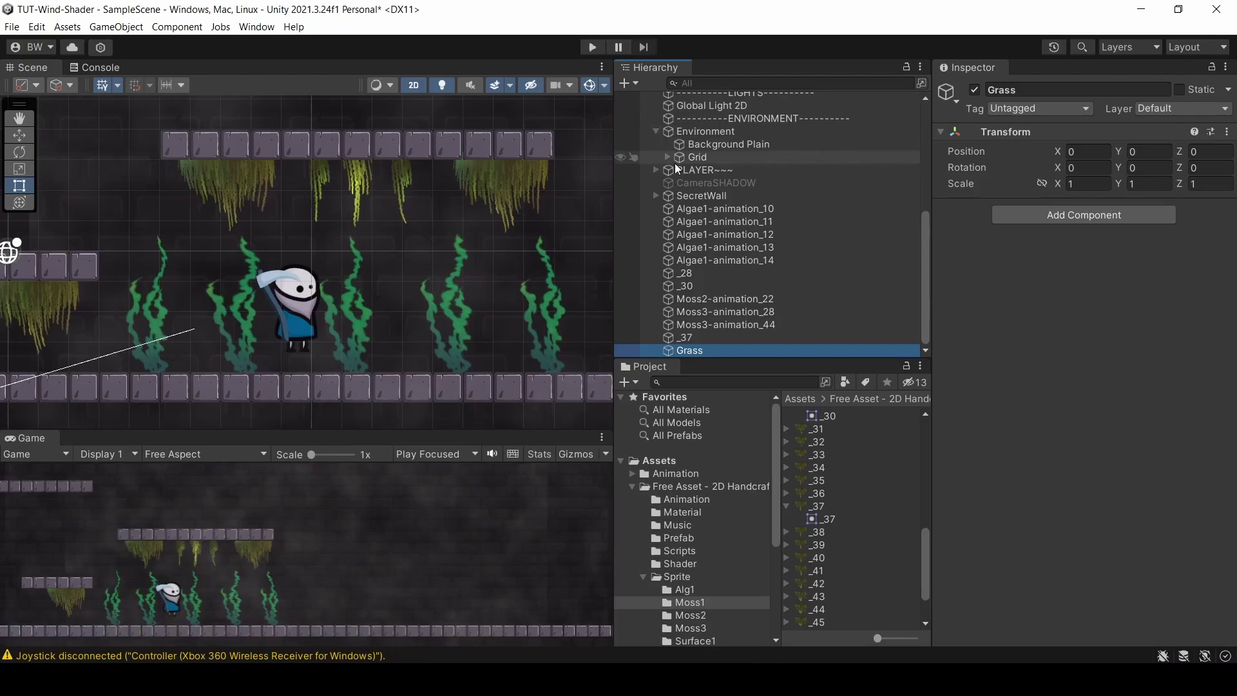
# Parent all the vegetation sprites, from Algae1-animation_10 through _37, under the Grass object.
pyautogui.click(722, 209)
pyautogui.keyDown('shift'); pyautogui.click(684, 337); pyautogui.keyUp('shift')
pyautogui.moveTo(685, 337); pyautogui.dragTo(706, 350)
pyautogui.click(703, 208)
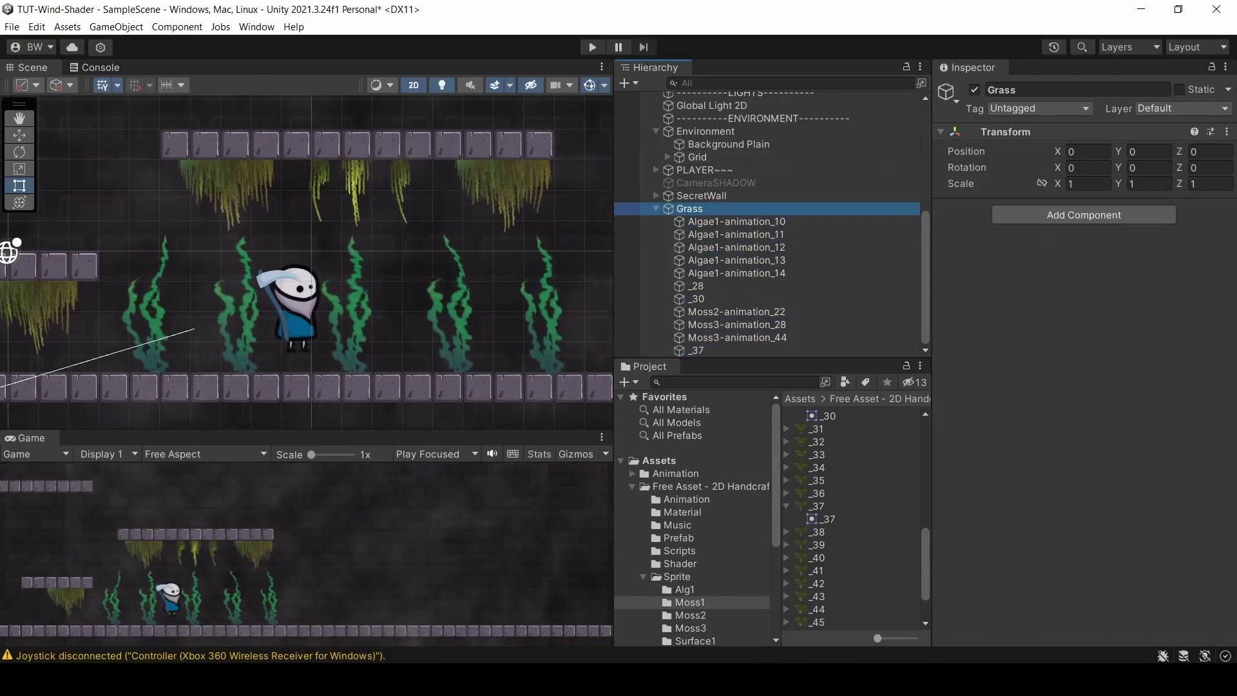
# Create a C# script named GrassVelocityController in the Scripts folder and open it for editing.
pyautogui.click(632, 486)
pyautogui.click(668, 563)
pyautogui.rightClick(824, 555)
pyautogui.moveTo(941, 203)
pyautogui.click(686, 47)
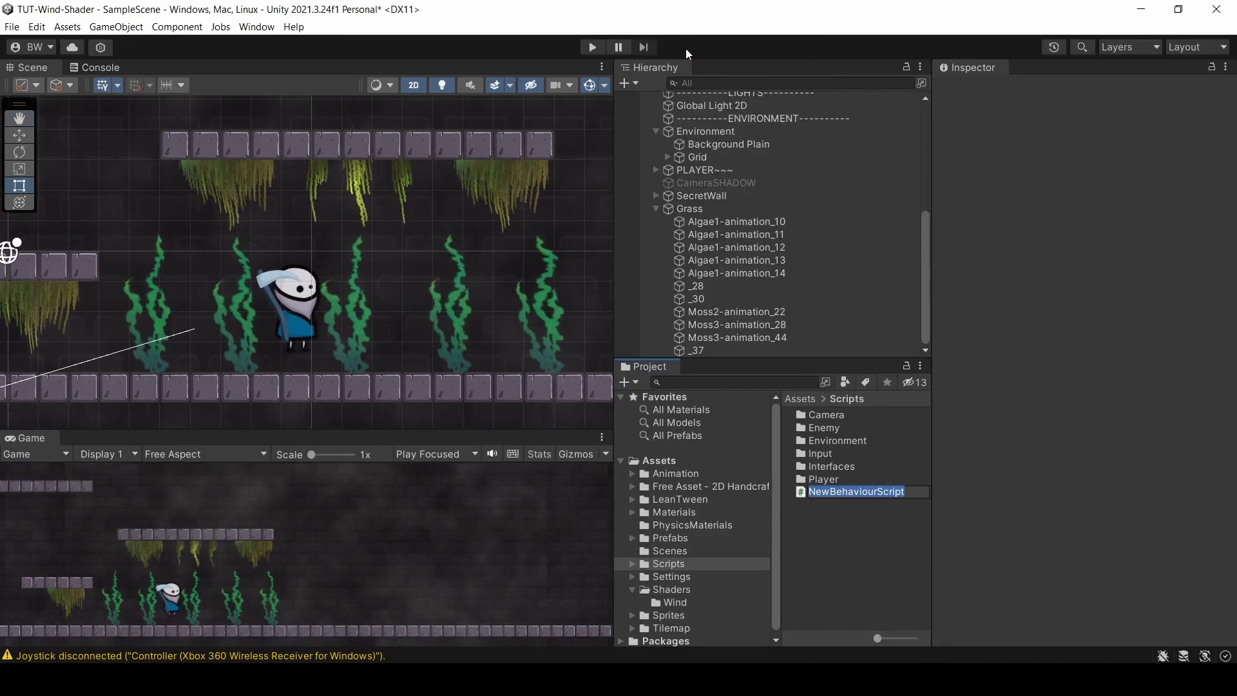
pyautogui.write('yController')
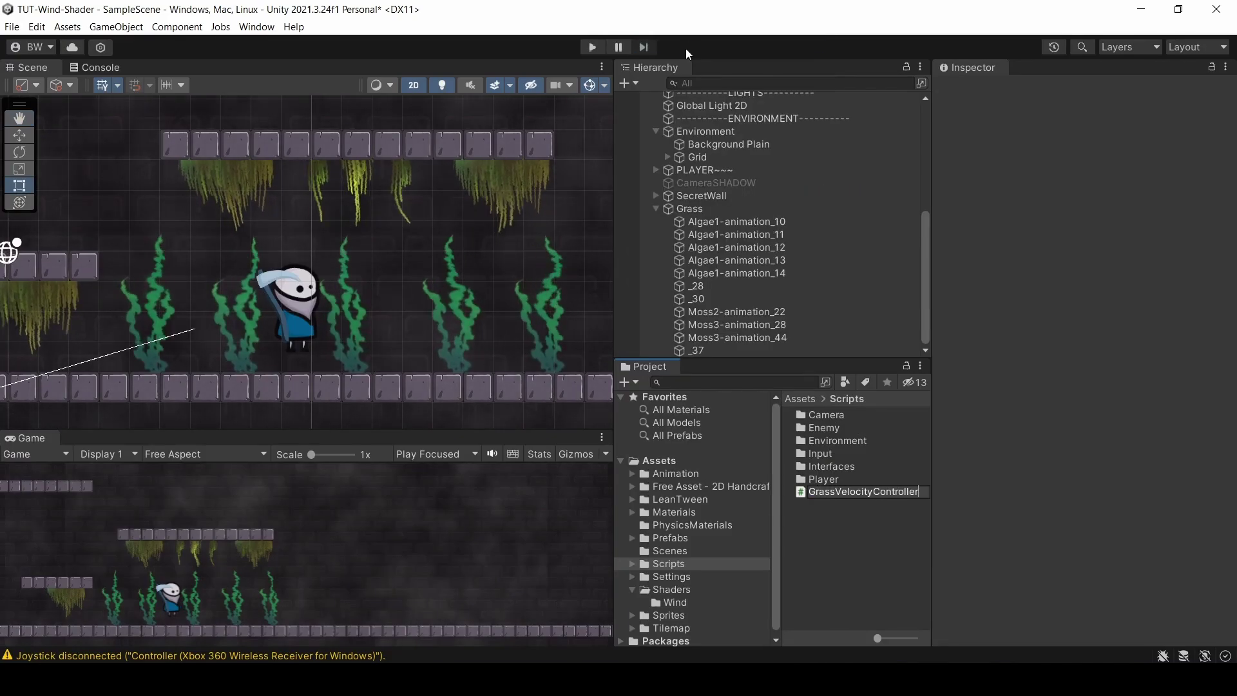
pyautogui.press('Return')
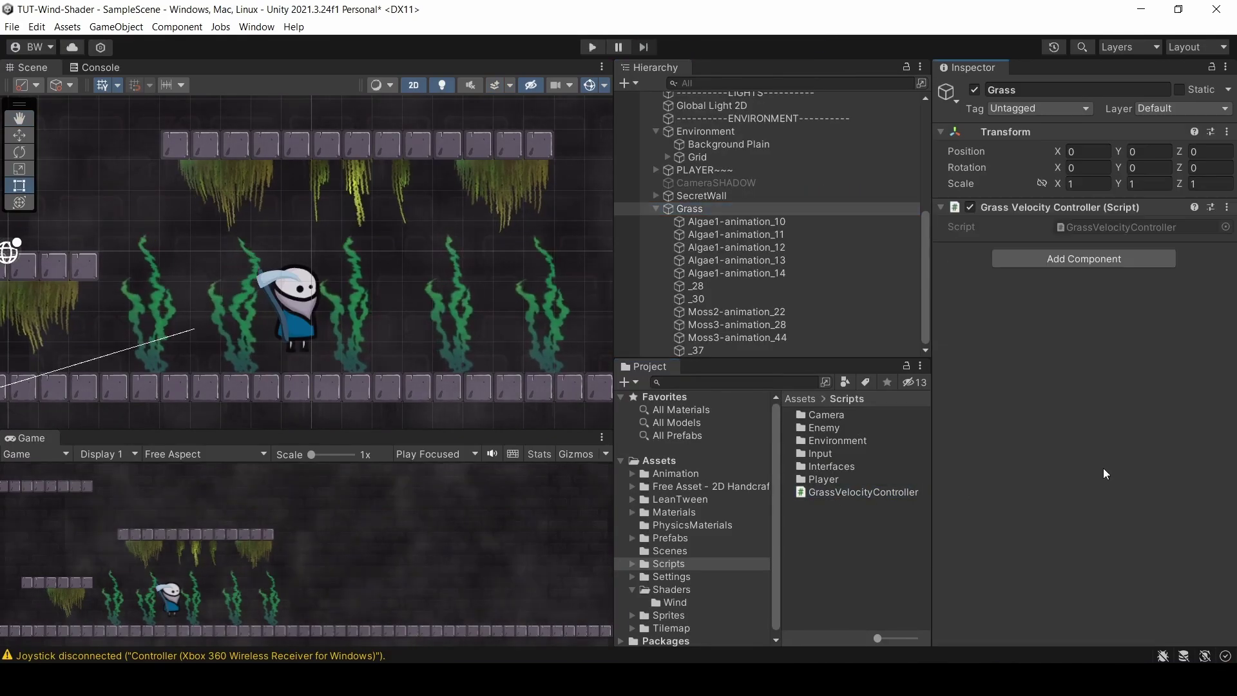
pyautogui.doubleClick(1119, 226)
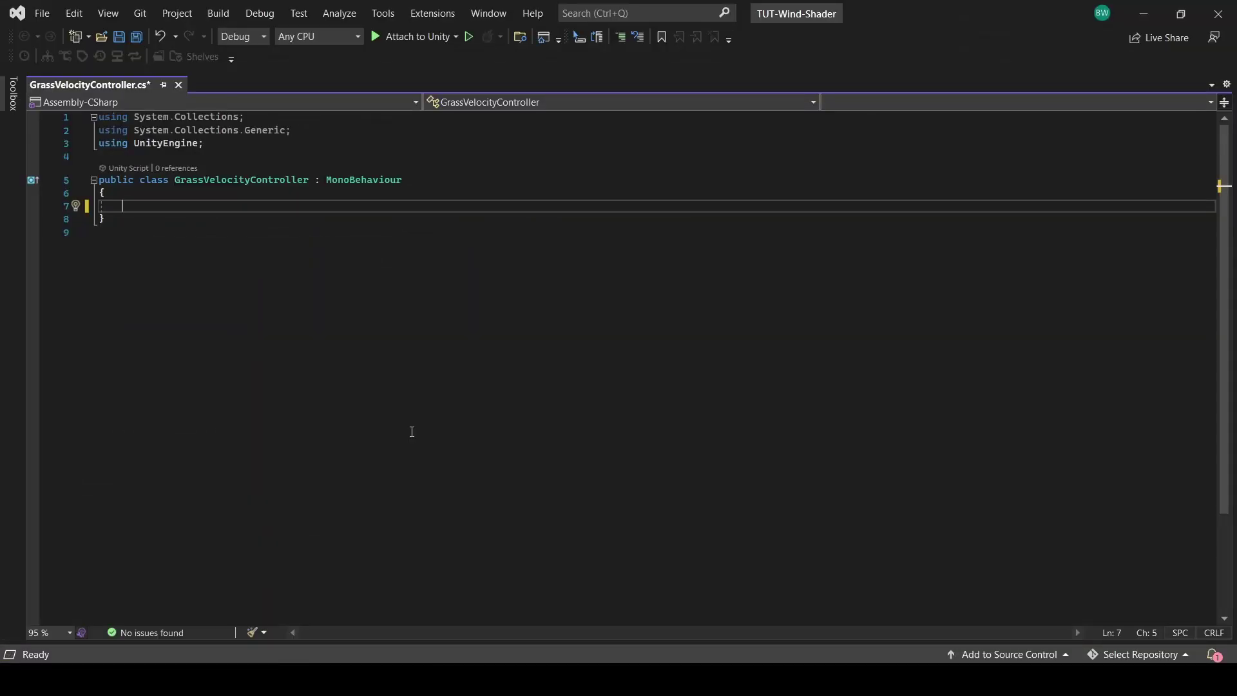
# Declare public floats ExternalInfluenceStrength = 0.25f with Range(0f, 1f), EaseInTime = 0.15f and EaseOutTime = 0.15f in the GrassVelocityController class.
pyautogui.write('[Range(0f, 1f)] public float ExternalInfluenceStrength = 0.25f;')
pyautogui.press('Return')
pyautogui.write('public float EaseInTime = 0.15f;')
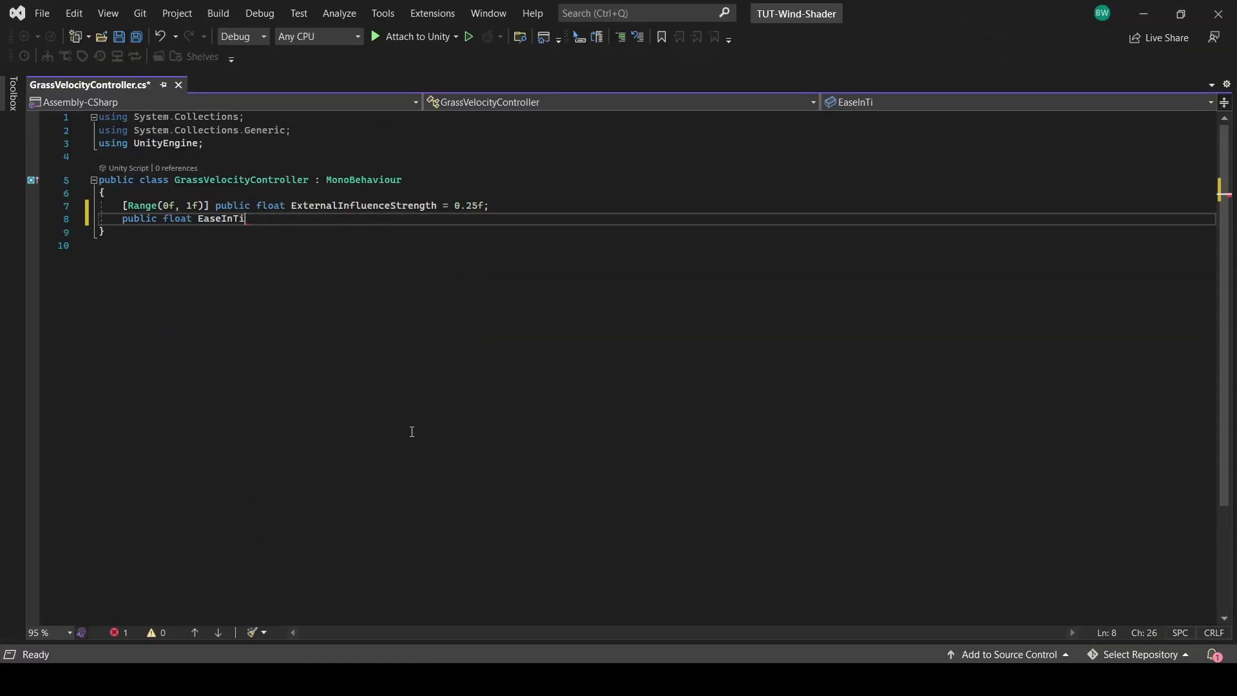
pyautogui.press('Return')
pyautogui.write('public float EaseOutTime = 0.15f;')
pyautogui.press('Return')
# Declare public float VelocityThreshold = 5f and private int _externalInfluence = Shader.PropertyToID("_ExternalInfluence").
pyautogui.write('public float VelocityThreshold = 5f;')
pyautogui.press('Return')
pyautogui.press('Return')
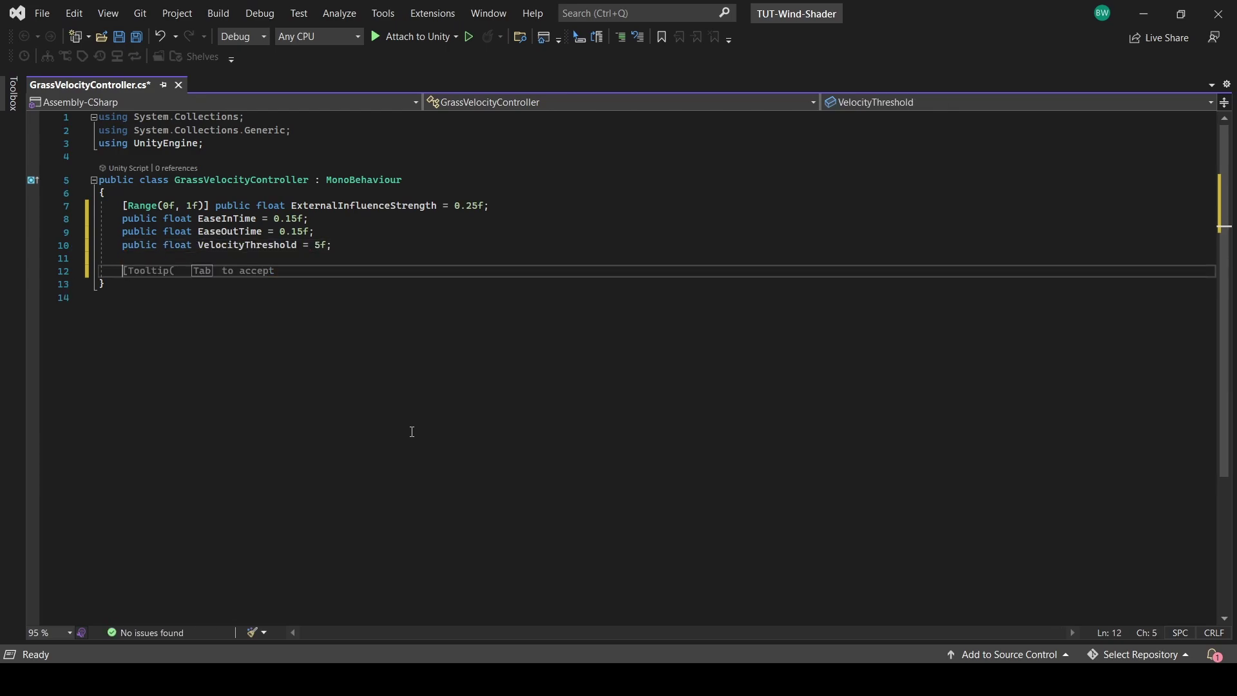
pyautogui.write('private int _externalInfluence = Shader.PropertyToID("_ExternalInfluence");')
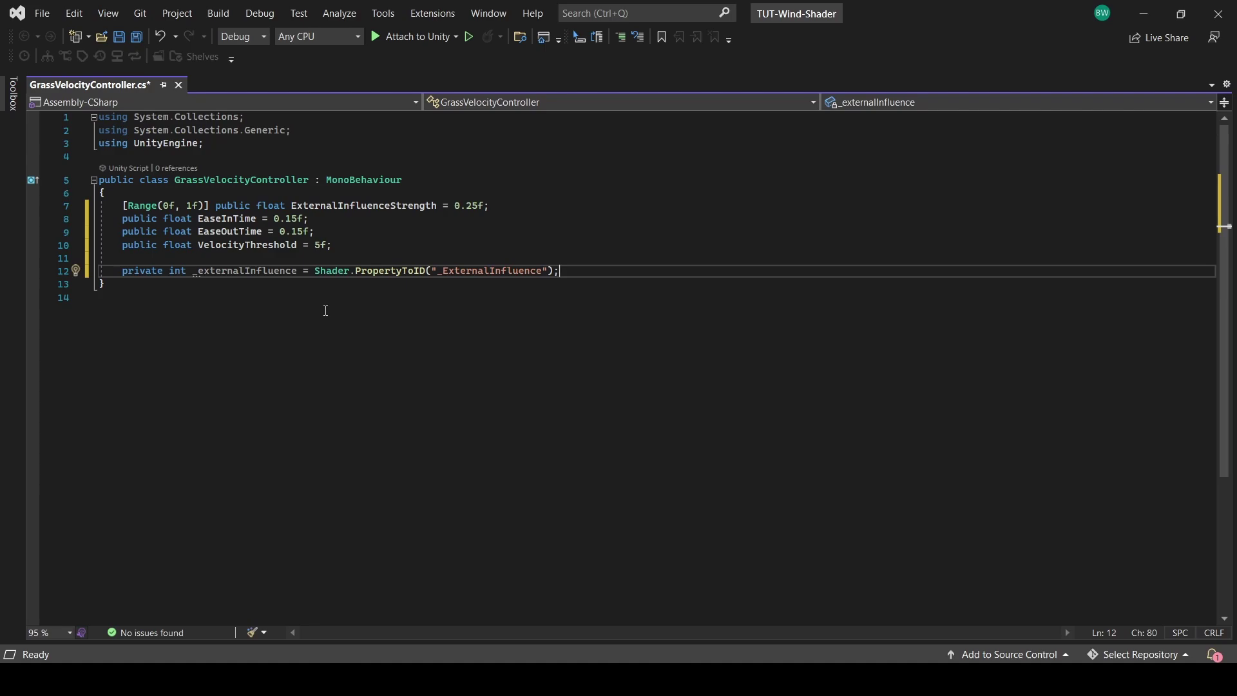
# Review the declared fields and compare the "_ExternalInfluence" string with the ExternalInfluence property's reference in the Wind shader graph.
pyautogui.doubleClick(356, 206)
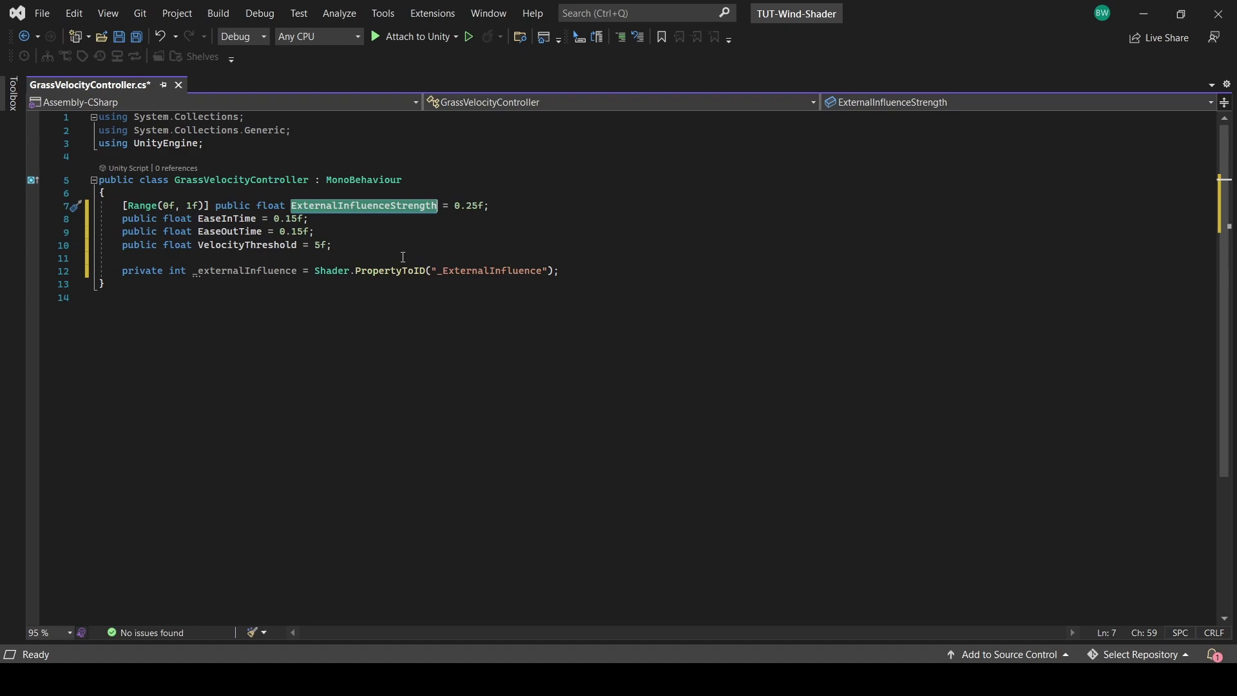
pyautogui.doubleClick(232, 219)
pyautogui.doubleClick(230, 233)
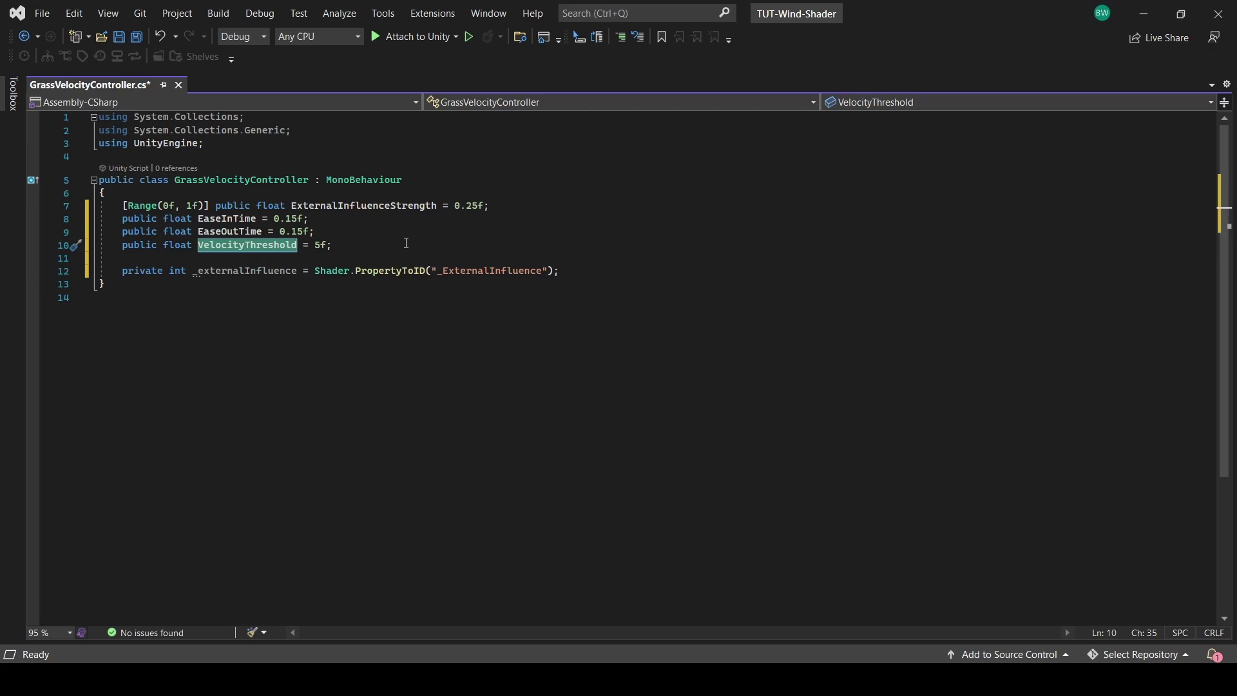
pyautogui.hotkey('ctrl', 'End')
pyautogui.moveTo(314, 270); pyautogui.dragTo(394, 271)
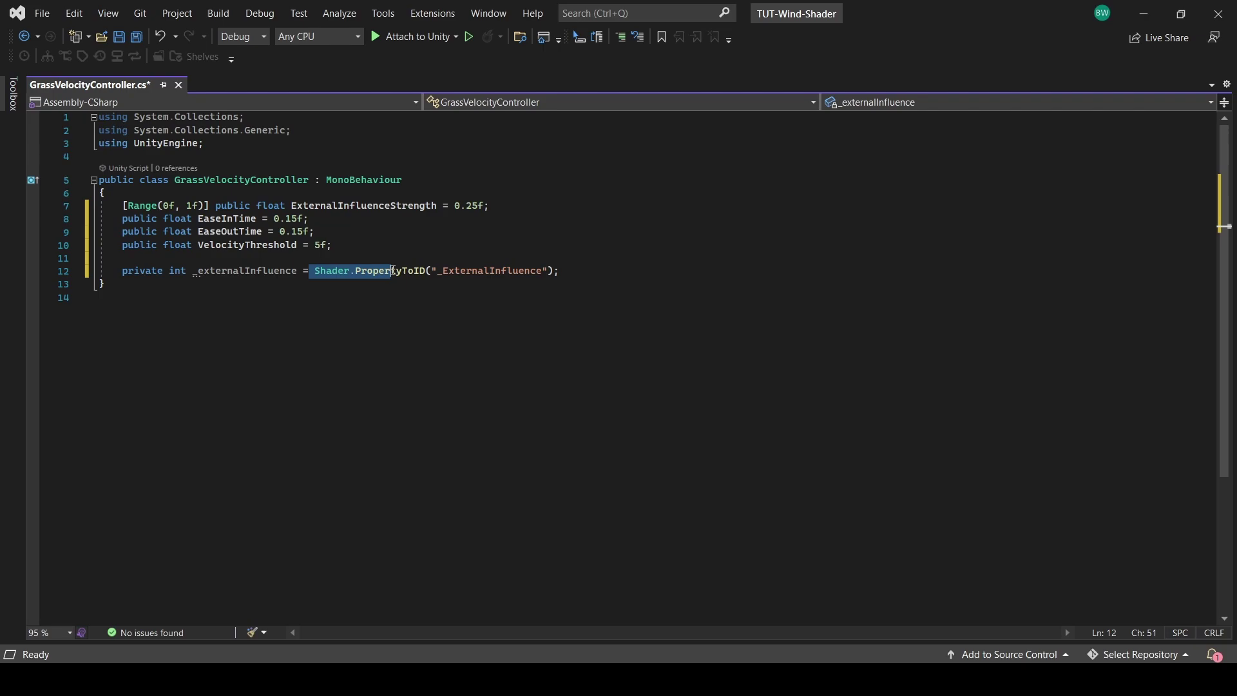
pyautogui.doubleClick(503, 271)
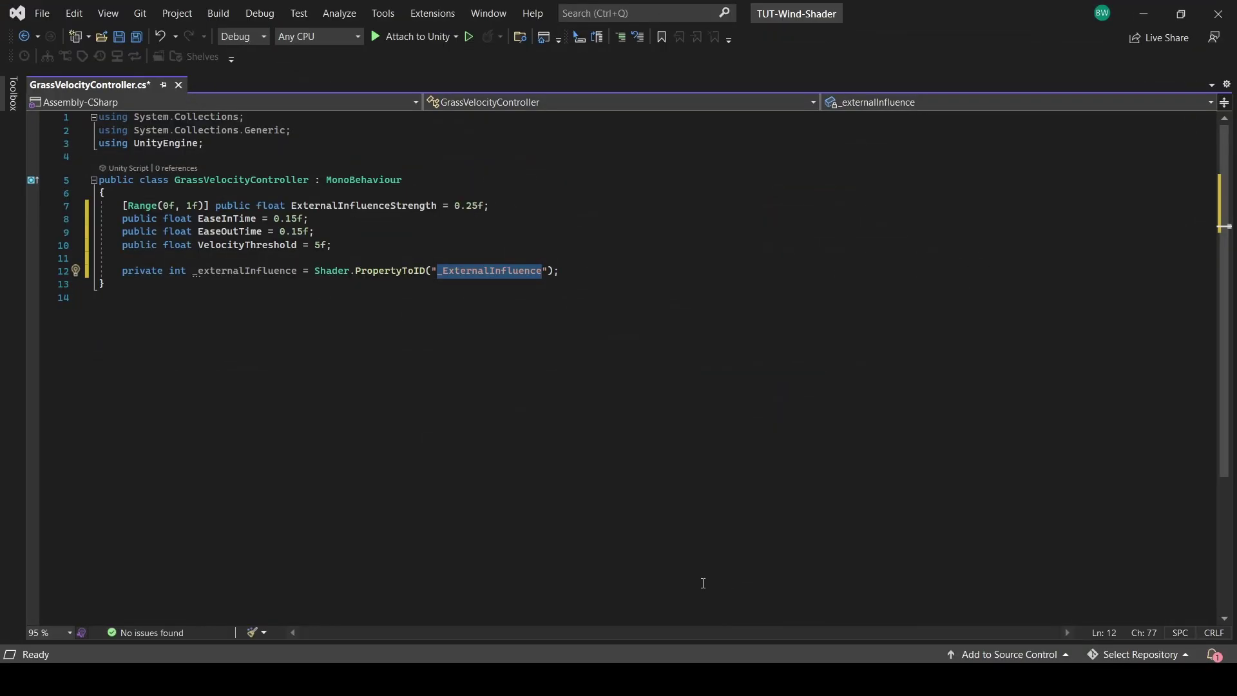
# Write a public InfluenceGrass(Material mat, float XVelocity) method that calls mat.SetFloat(_externalInfluence, XVelocity), and save the script.
pyautogui.press('End')
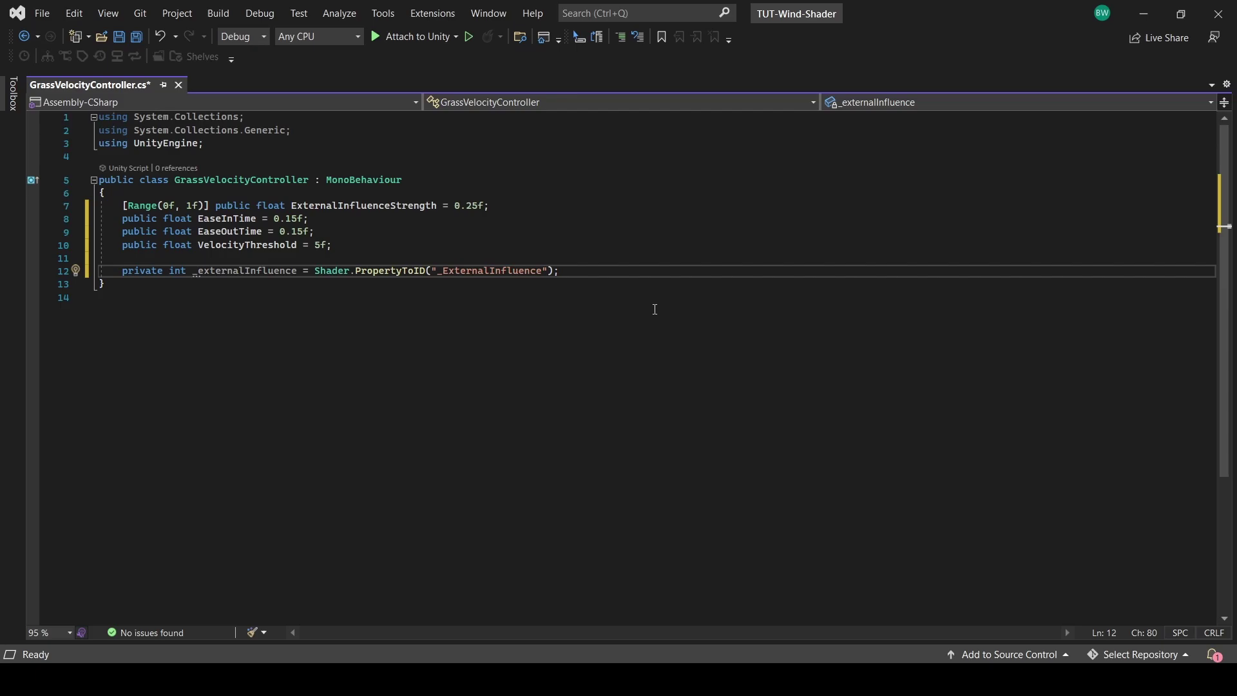
pyautogui.press('Return')
pyautogui.press('Return')
pyautogui.write('public void InfluenceG')
pyautogui.write('rass(Material mat, float XV')
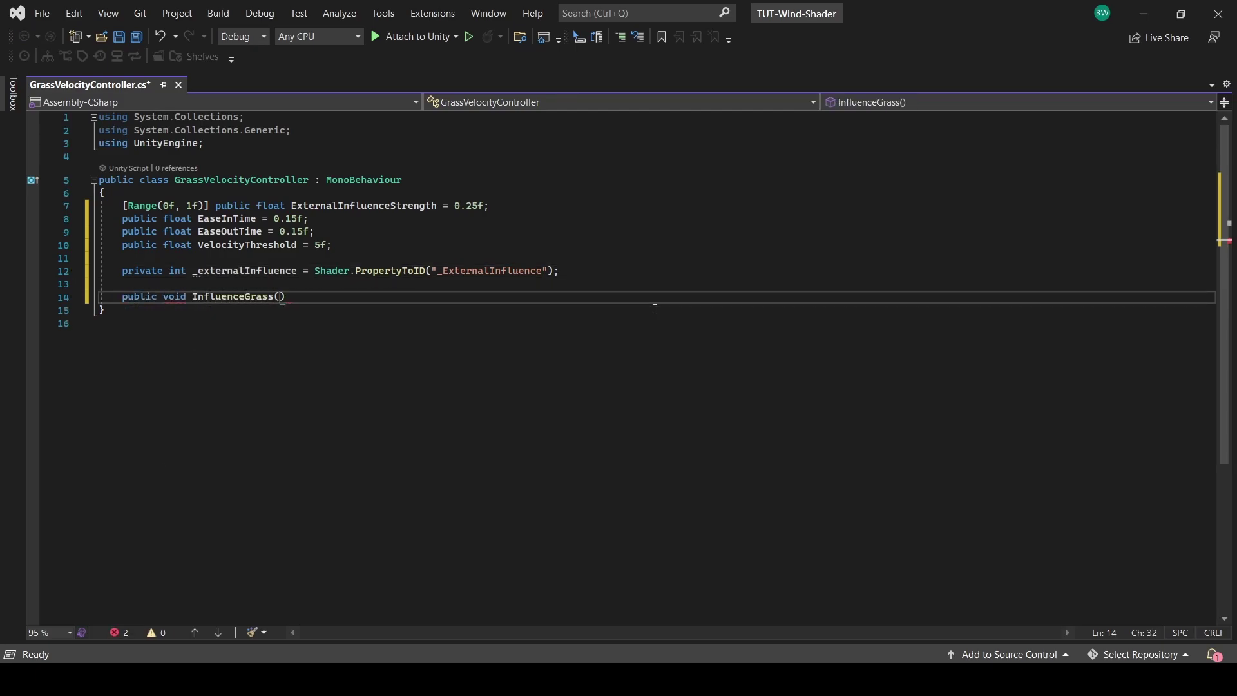
pyautogui.write('elocity)')
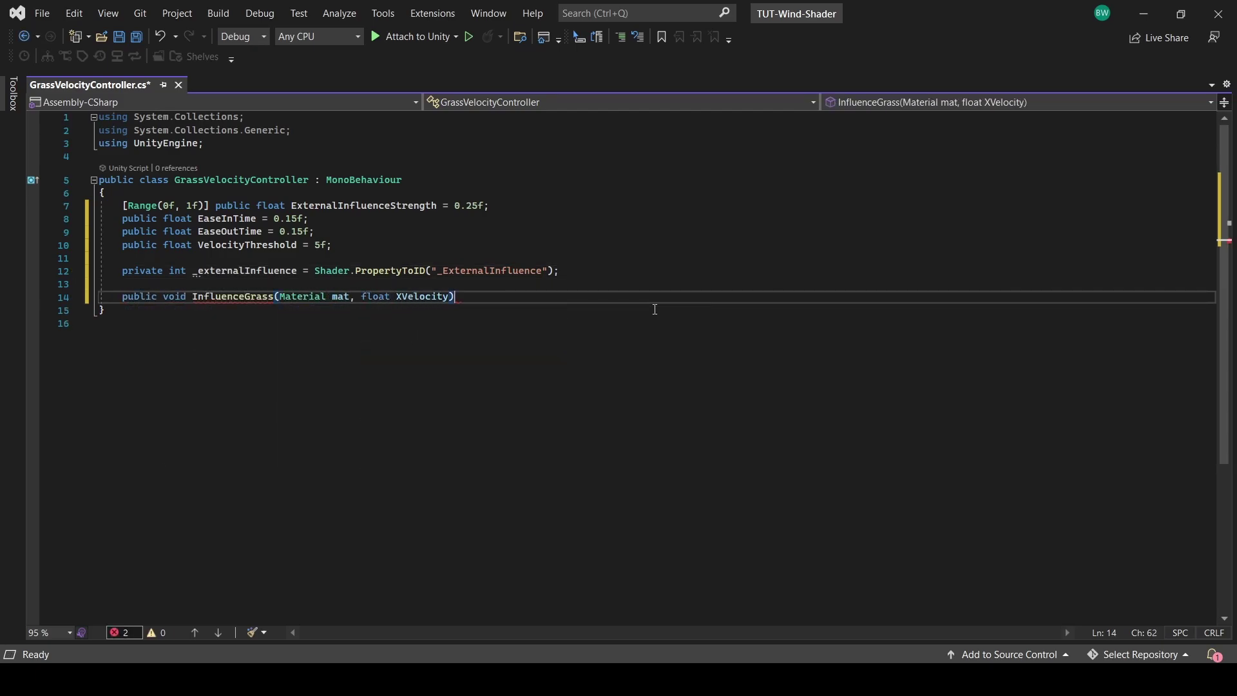
pyautogui.press('Return')
pyautogui.write('{')
pyautogui.press('Return')
pyautogui.write('(_externalInfluence, XVelocity);')
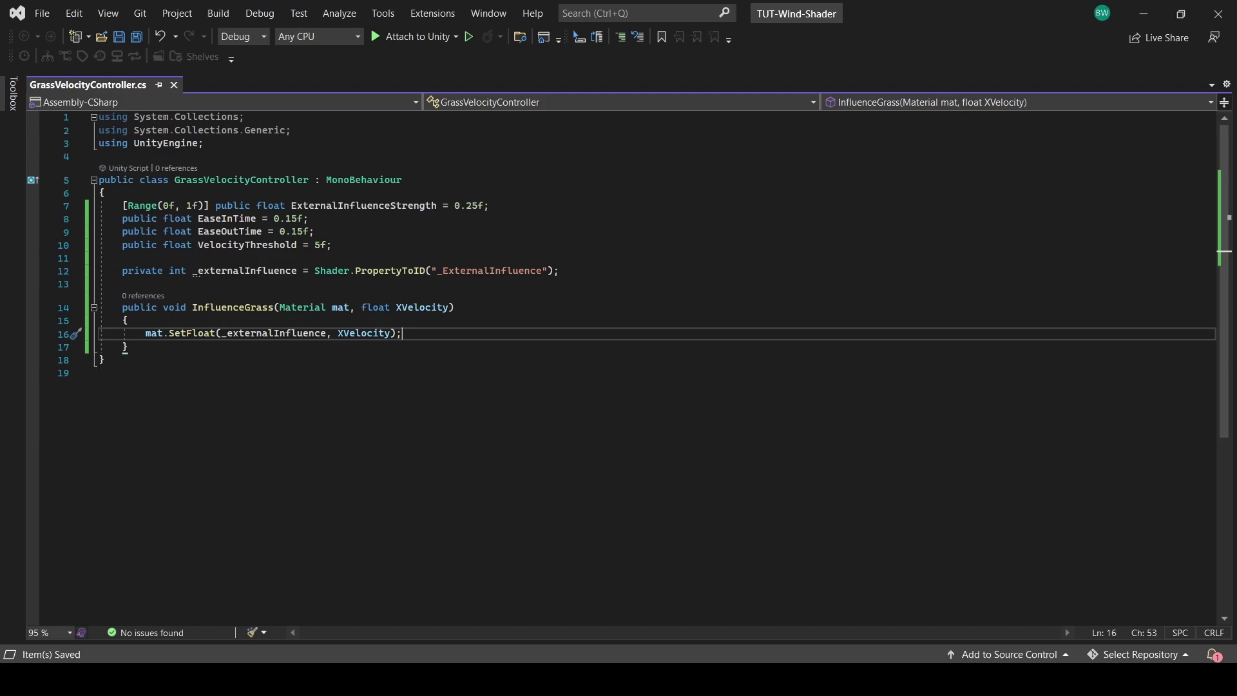
# Switch to Unity and add a Box Collider 2D with Is Trigger enabled to all vegetation objects under Grass.
pyautogui.hotkey('alt', 'Tab')
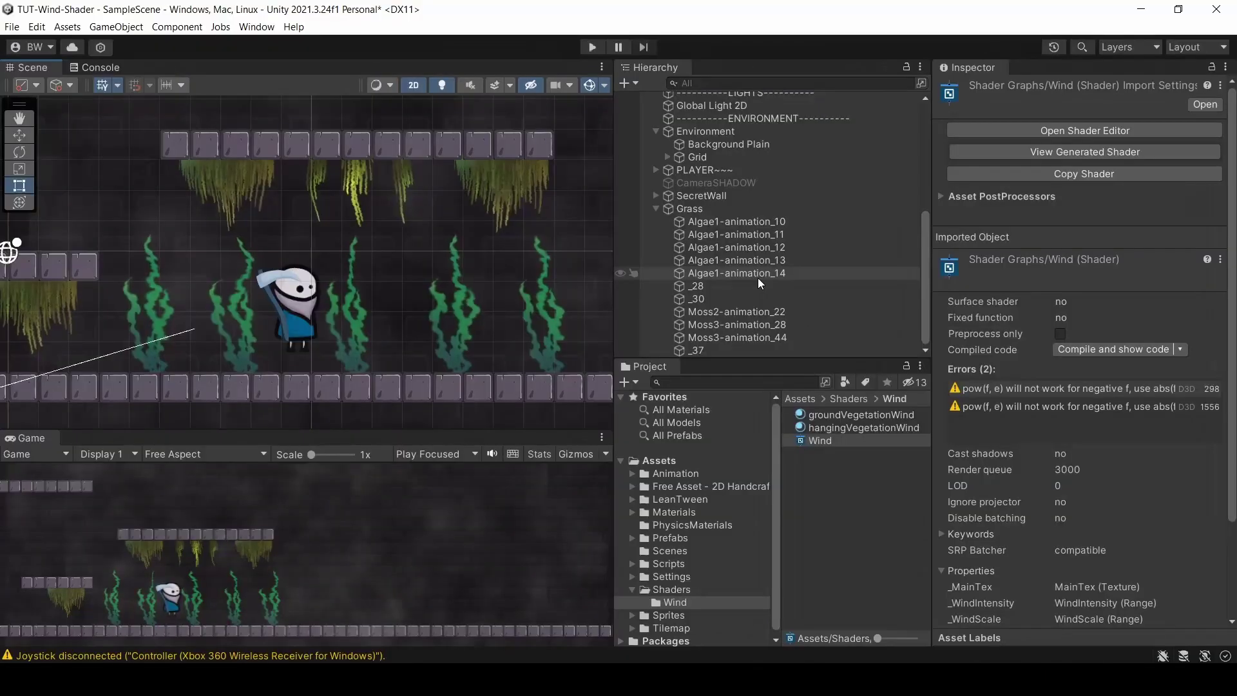
pyautogui.click(740, 222)
pyautogui.keyDown('shift'); pyautogui.click(719, 347); pyautogui.keyUp('shift')
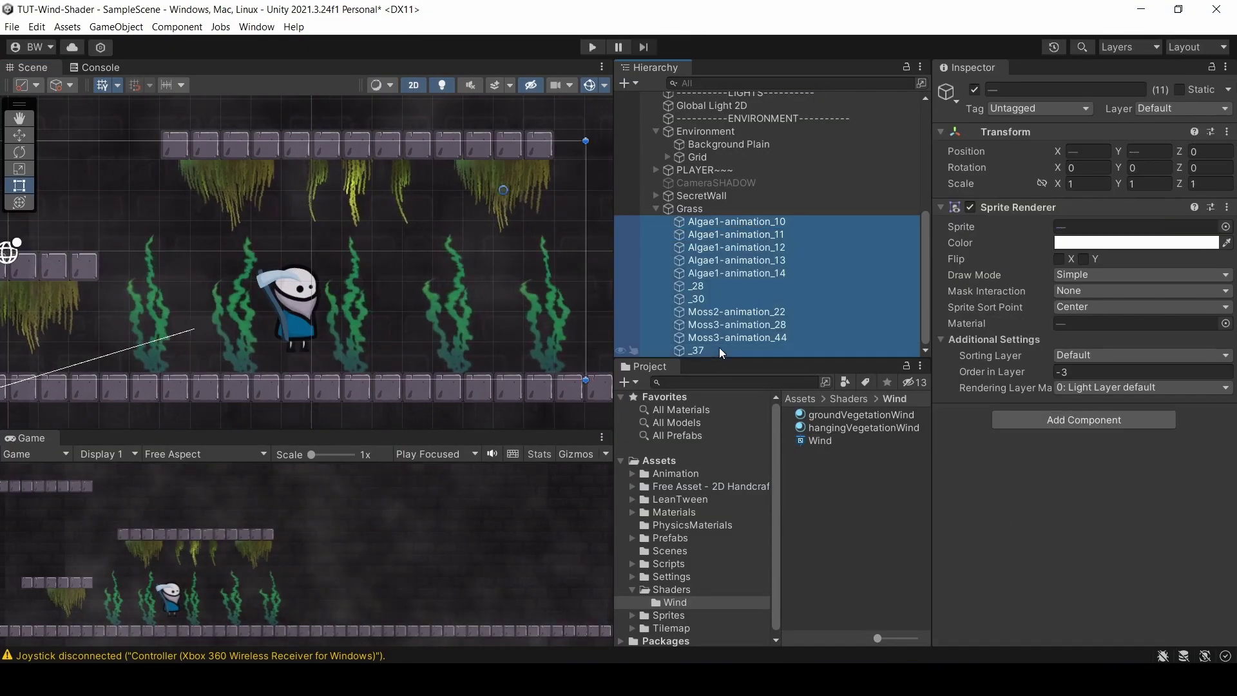
pyautogui.click(1084, 420)
pyautogui.click(1053, 482)
pyautogui.click(1059, 471)
# Set the Box Collider 2D X size to 1 on the algae objects and check each one's bounds with Edit Collider on.
pyautogui.click(1086, 551)
pyautogui.write('0')
pyautogui.click(759, 221)
pyautogui.click(1090, 552)
pyautogui.write('1')
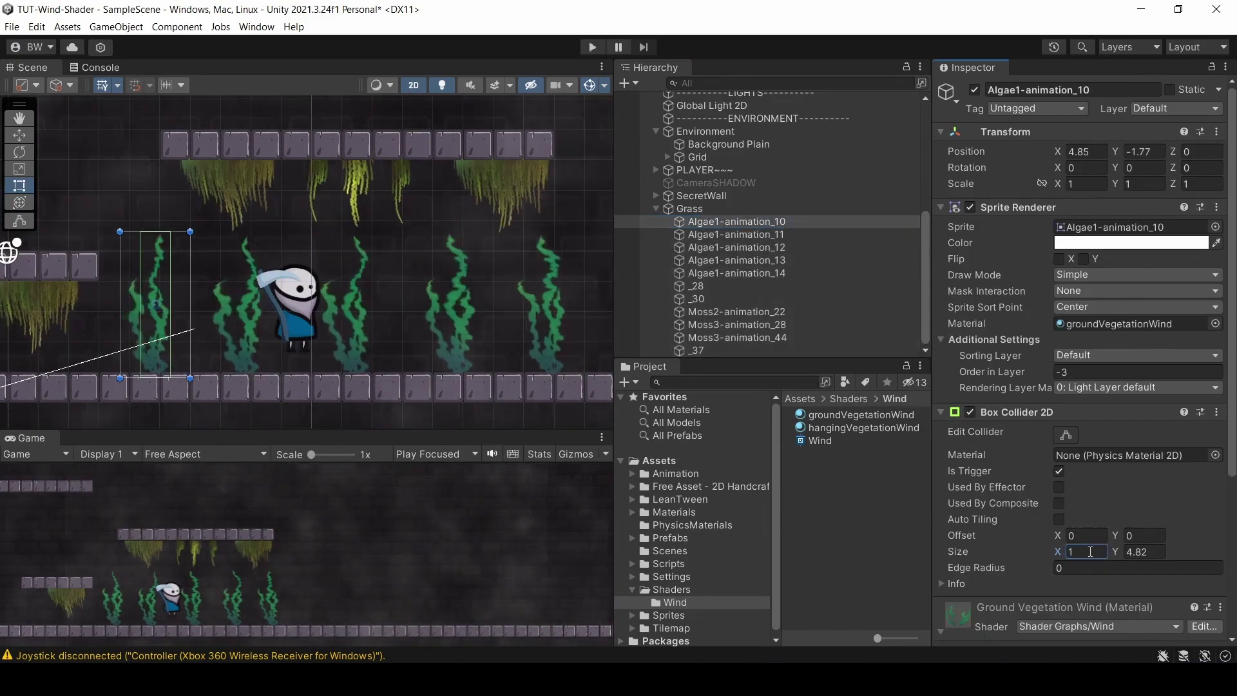
pyautogui.click(1066, 435)
pyautogui.click(757, 235)
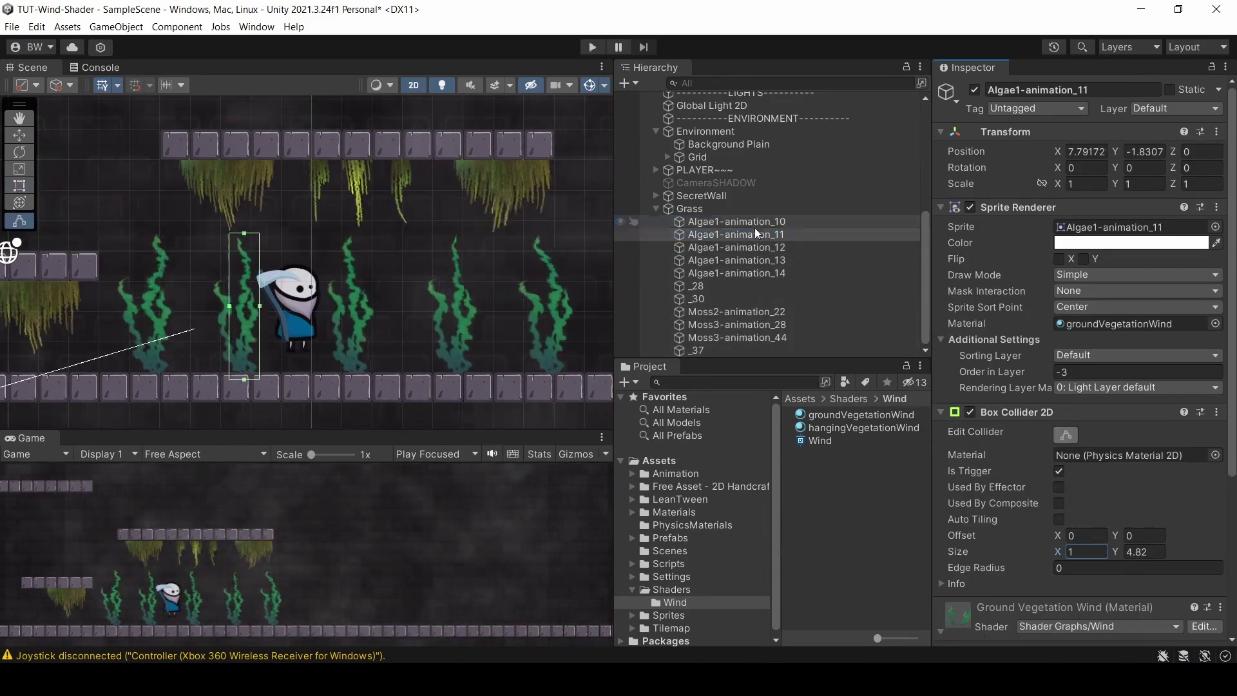
pyautogui.click(755, 247)
pyautogui.click(741, 260)
pyautogui.click(729, 274)
# Resize the hanging moss colliders from _28 through _37, giving _28 a Y size of about 2.25 and Y offset of about 0.33.
pyautogui.click(703, 286)
pyautogui.moveTo(1058, 551); pyautogui.dragTo(1077, 552)
pyautogui.moveTo(227, 232); pyautogui.dragTo(228, 212)
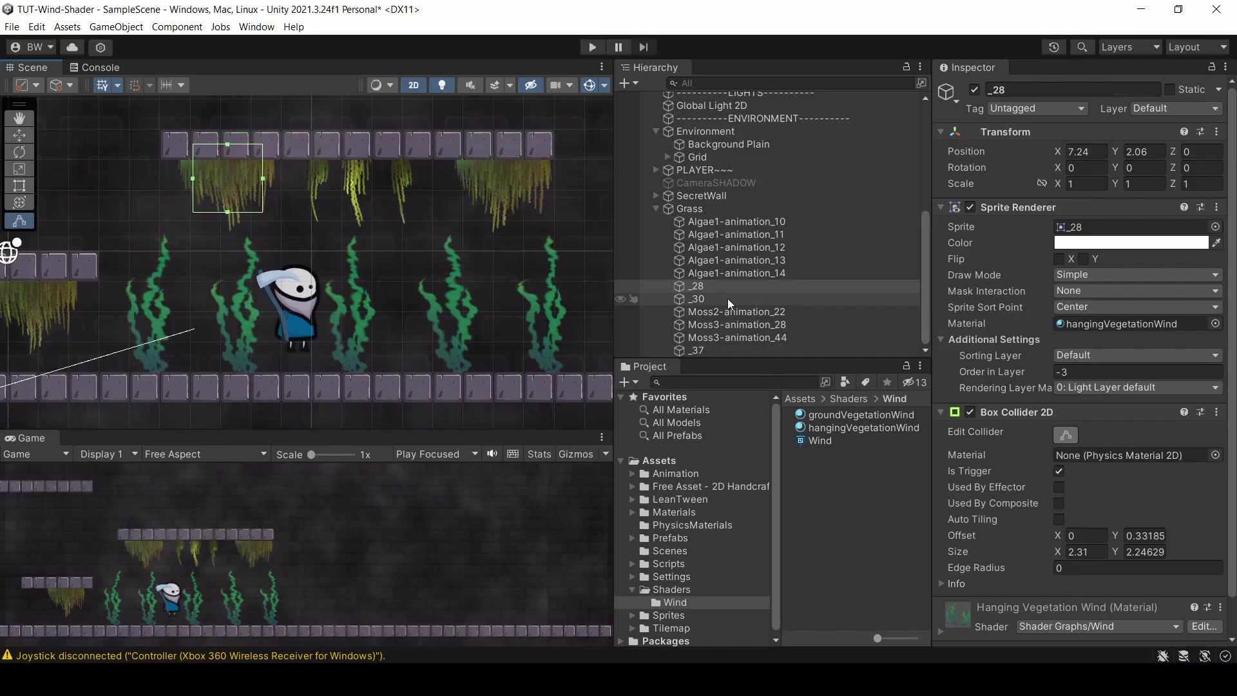
pyautogui.press('Down')
pyautogui.press('Down')
pyautogui.press('Down')
pyautogui.press('Down')
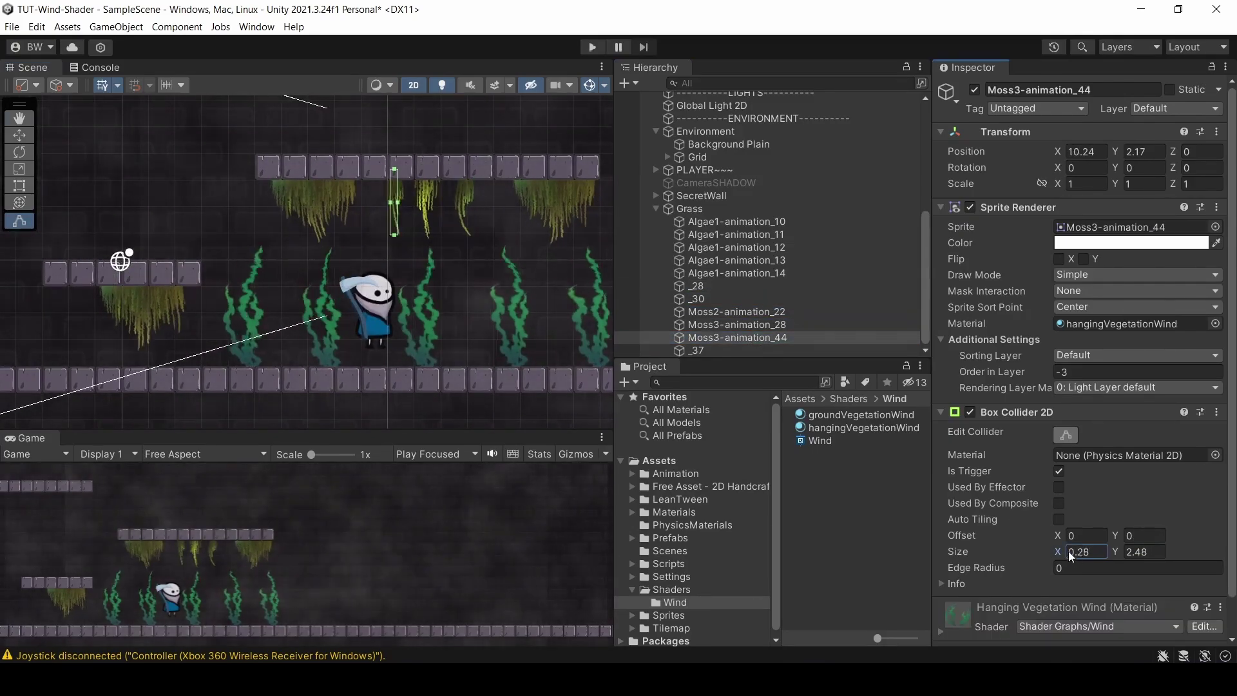
pyautogui.keyDown('shift'); pyautogui.click(717, 350); pyautogui.keyUp('shift')
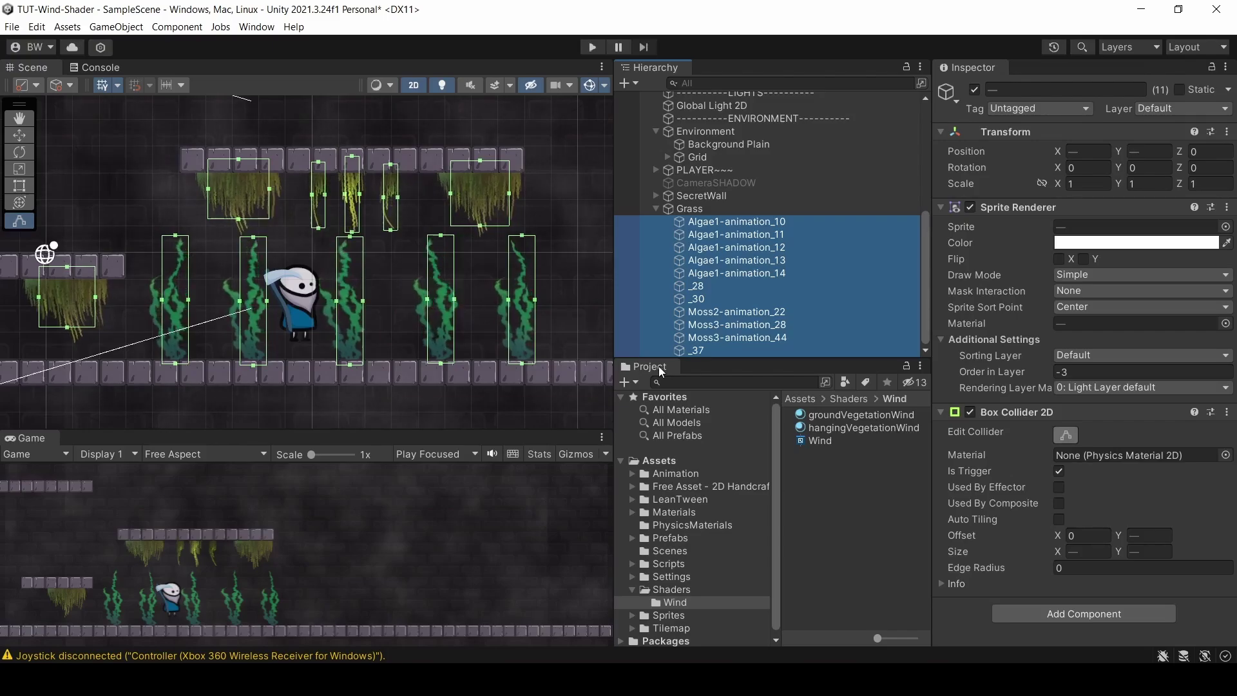
# Create a C# script named GrassExternalVelocityTrigger in the Scripts folder.
pyautogui.click(668, 563)
pyautogui.rightClick(843, 523)
pyautogui.moveTo(898, 165)
pyautogui.click(716, 43)
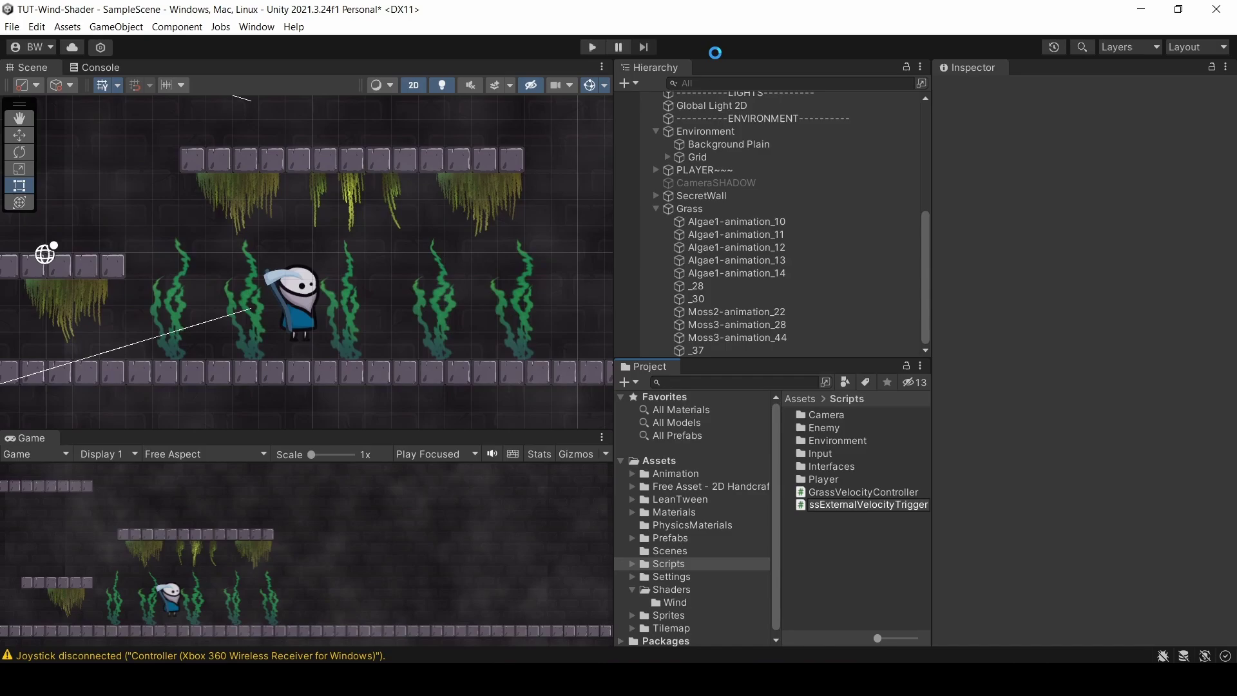
# Attach the GrassExternalVelocityTrigger script to all vegetation objects under Grass.
pyautogui.click(737, 221)
pyautogui.keyDown('shift'); pyautogui.click(754, 350); pyautogui.keyUp('shift')
pyautogui.moveTo(863, 491); pyautogui.dragTo(1025, 598)
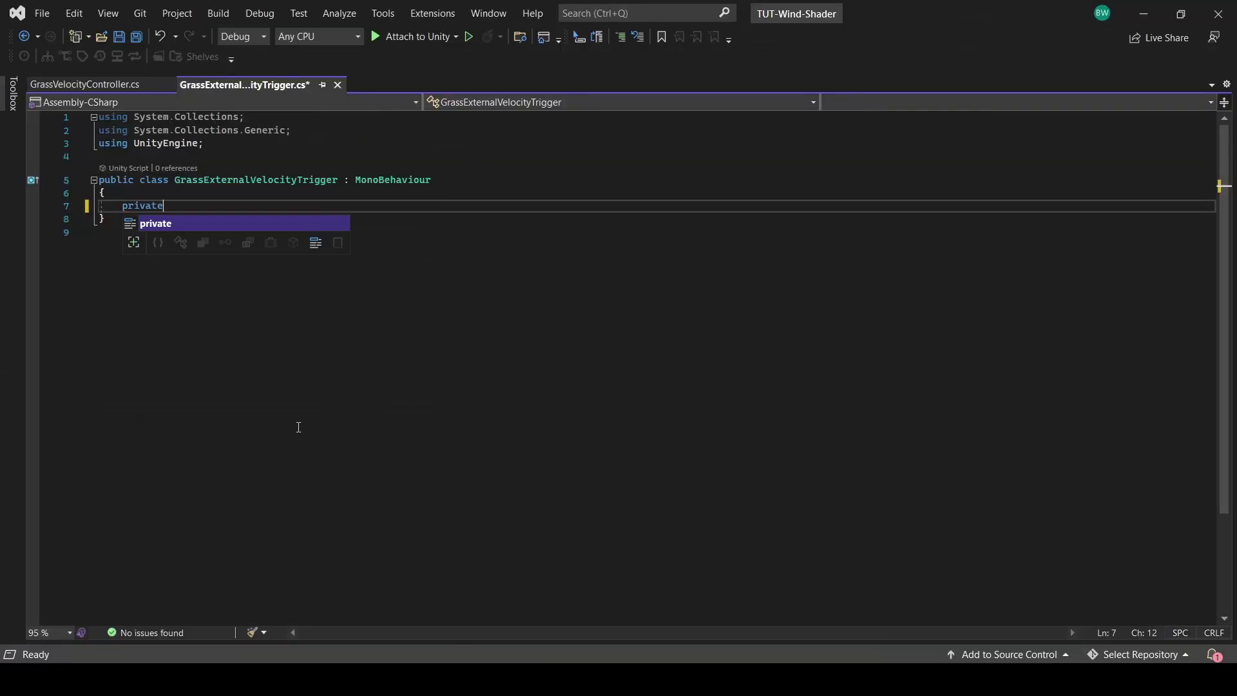
# Declare private fields _grassVelocityController, _player, _material, _playerRB, _easeInCoroutineRunning, _easeOutCoroutineRunning and the _externalInfluence shader property ID in GrassExternalVelocityTrigger.
pyautogui.write('GrassVelocityController _grassVelocityController;  private GameObject _player;  private Material _material;  private Rigidbody2D _playerRB;  private bool _easeInCorouotineR')
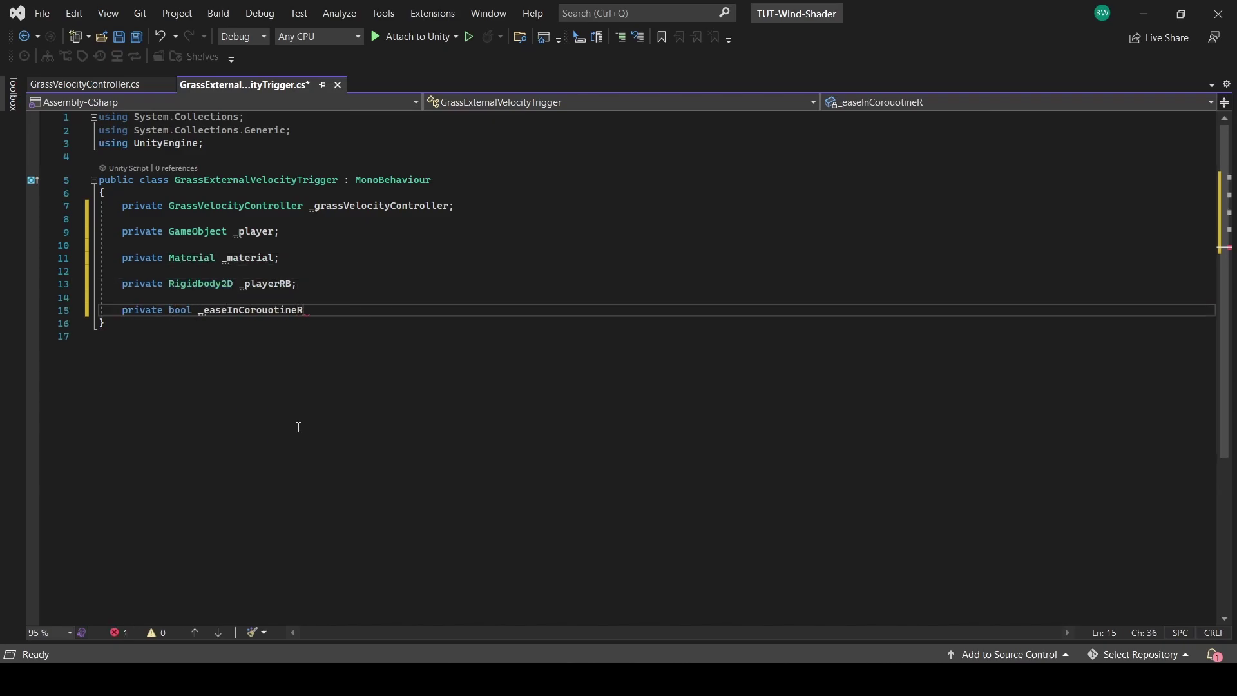
pyautogui.press('BackSpace')
pyautogui.press('BackSpace')
pyautogui.press('BackSpace')
pyautogui.press('BackSpace')
pyautogui.press('BackSpace')
pyautogui.press('BackSpace')
pyautogui.write('tineRunning;     private bool _easeOutCoroutineRunning;      private int _externalInfluence = Shader.PropertyToID("_ExternalInfluence')
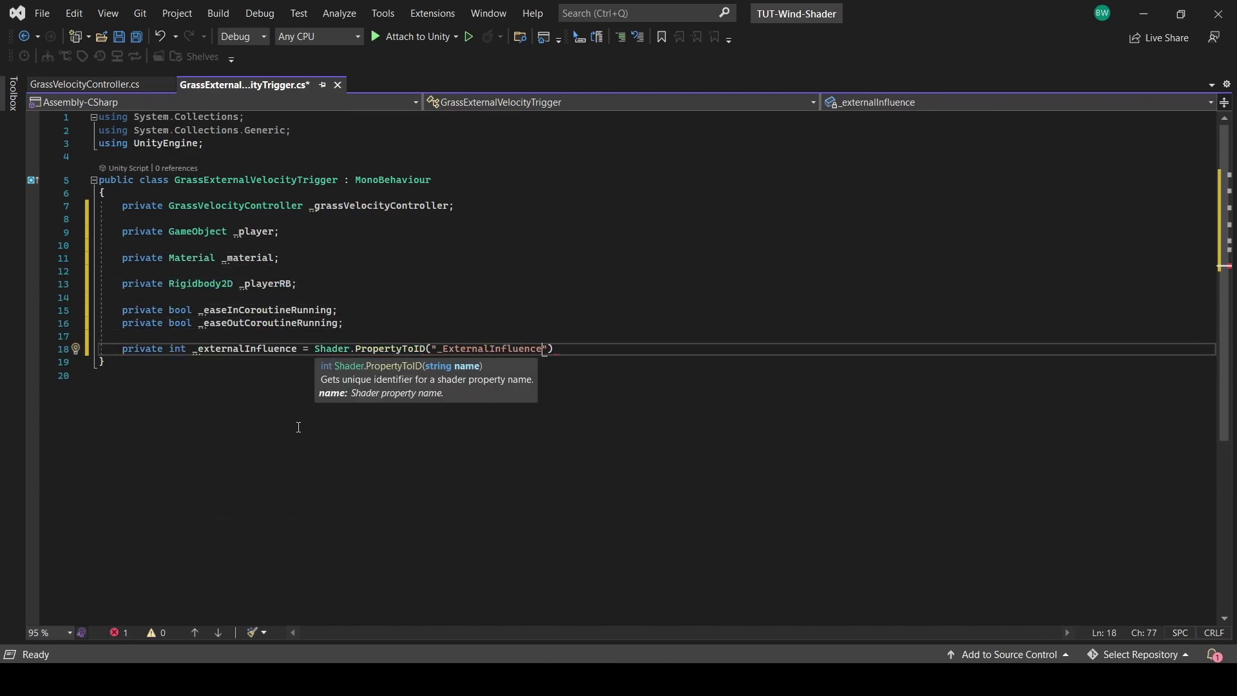
pyautogui.write('");      private float _startingXVelocity;     private float _velocityLastFrame;      private void Start()     {         _player = GameObject.FindGameObjectWithTag("Player");         _playerRB = _player.GetComponent<Rigidbody2D>();')
# Add floats _startingXVelocity and _velocityLastFrame, write a Start method caching the player, Rigidbody2D, parent GrassVelocityController, material and starting _externalInfluence value, and save.
pyautogui.hotkey('ctrl', 's')
pyautogui.press('Return')
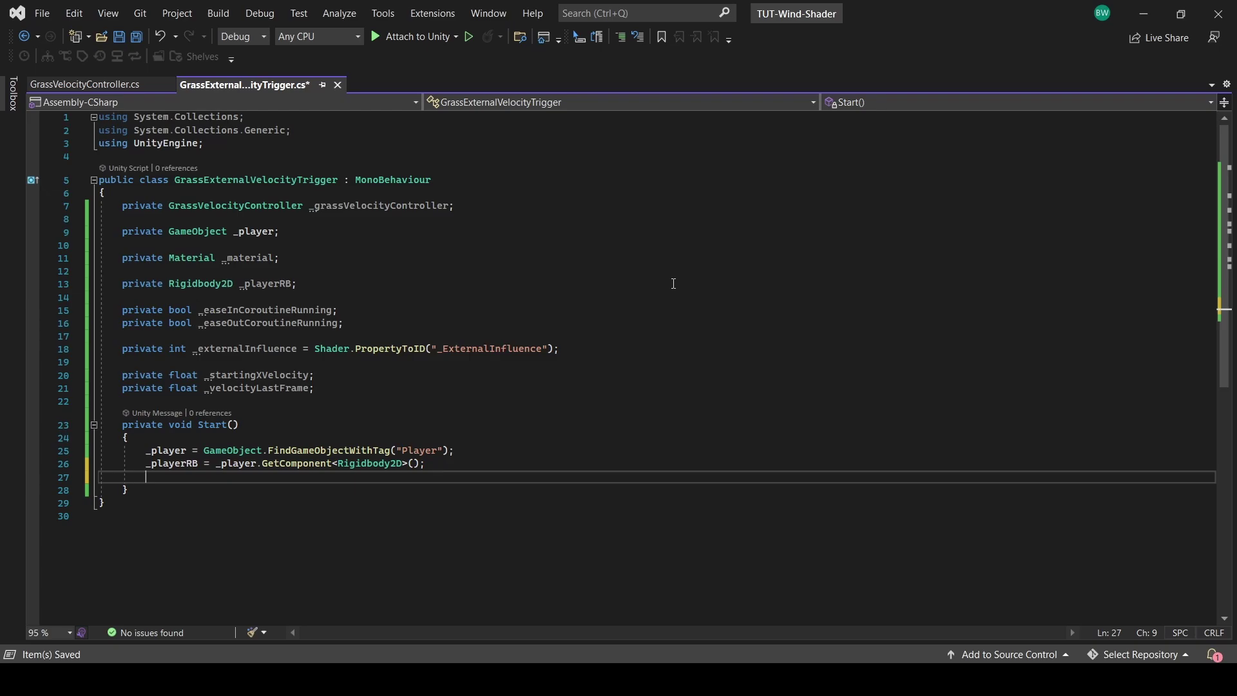
pyautogui.write('_grassVelocityController = GetComponentInParent<GrassVelocityController>();  _material = GetComponent<SpriteRenderer>().material; _startingXVelocity = _material.GetFloat(_externalInfluence);')
pyautogui.hotkey('ctrl', 's')
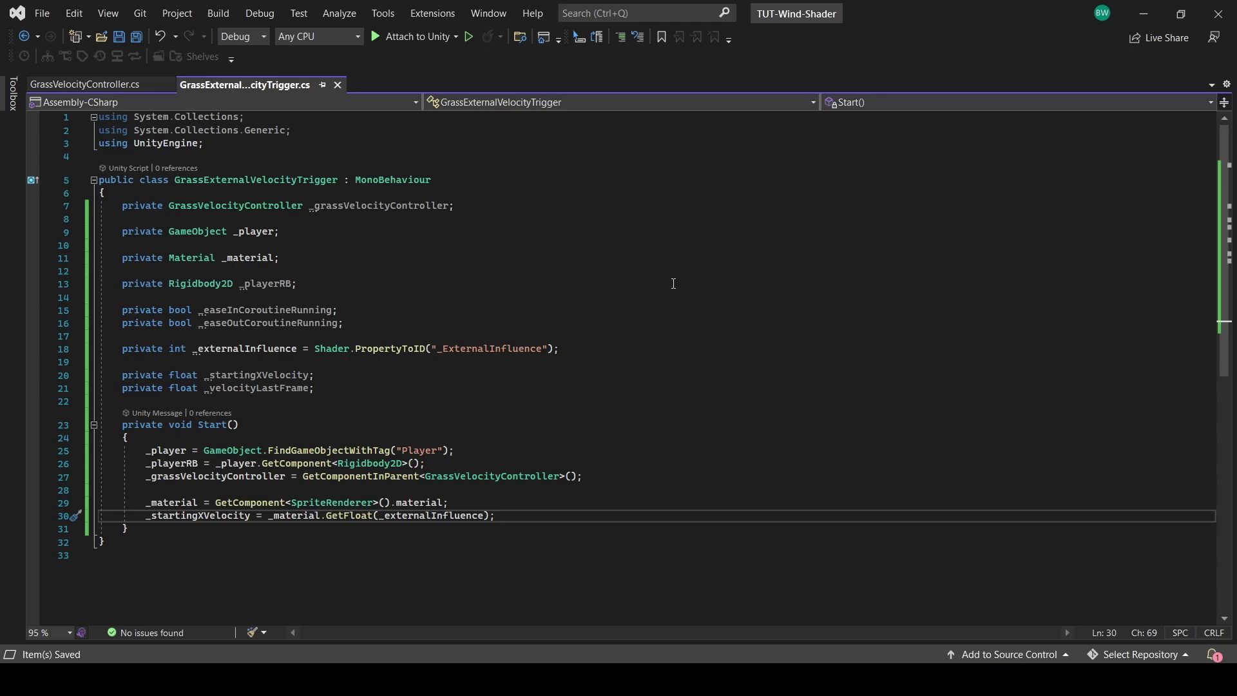
# Add an empty private IEnumerator EaseIn(float XVelocity) coroutine below the Start method.
pyautogui.press('Down')
pyautogui.press('Return')
pyautogui.press('Return')
pyautogui.write('private IEnumerator E')
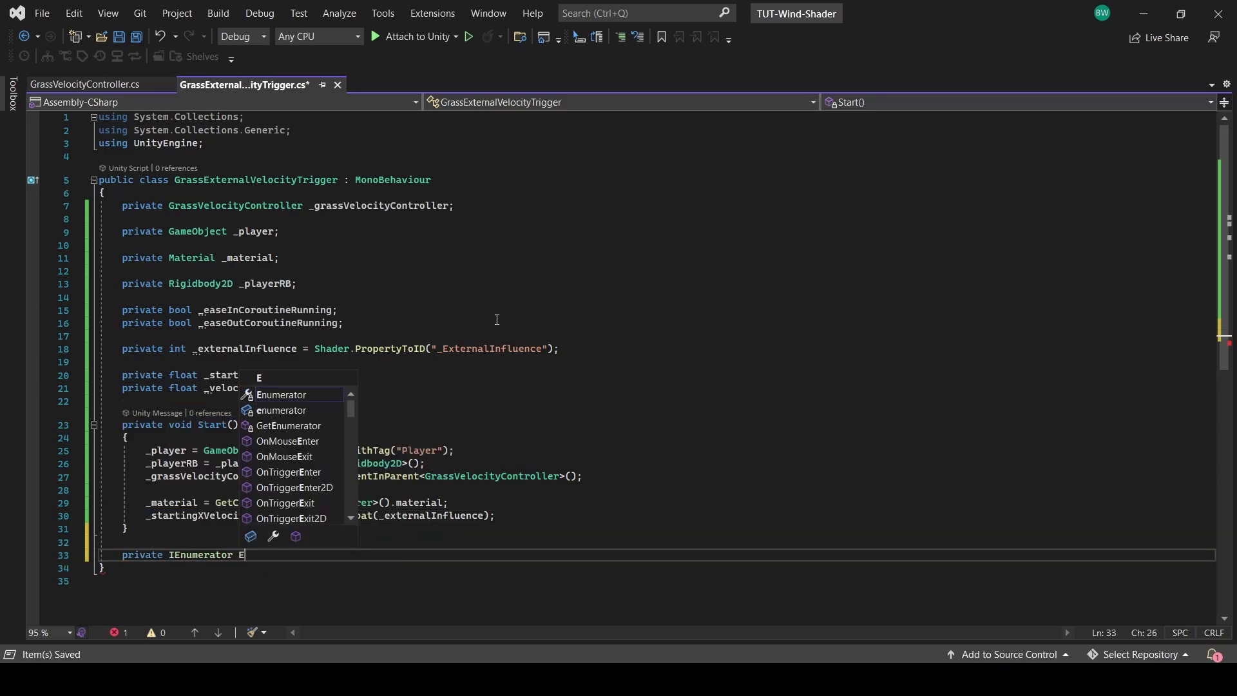
pyautogui.write('aseIn(float XVelocity)')
pyautogui.press('Return')
pyautogui.write('{')
# Add an empty private IEnumerator EaseOut() coroutine below EaseIn.
pyautogui.press('Return')
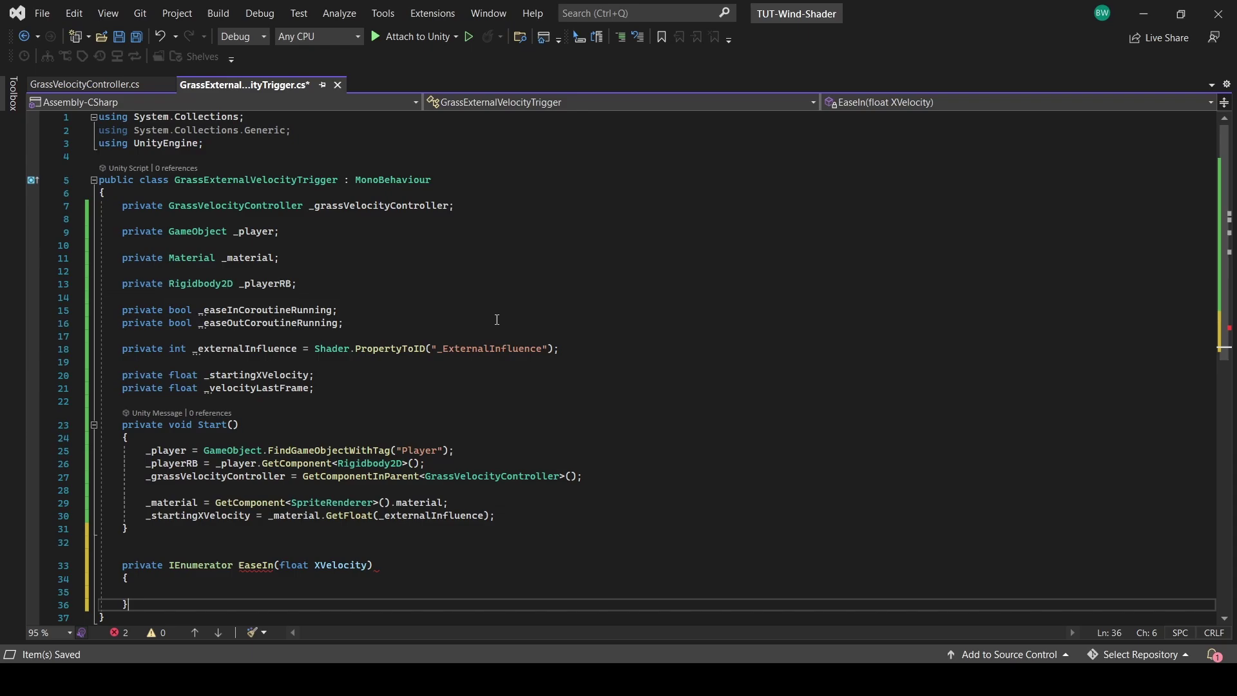
pyautogui.press('Down')
pyautogui.press('End')
pyautogui.press('Return')
pyautogui.press('Return')
pyautogui.write('private IEnumerator EaseOu')
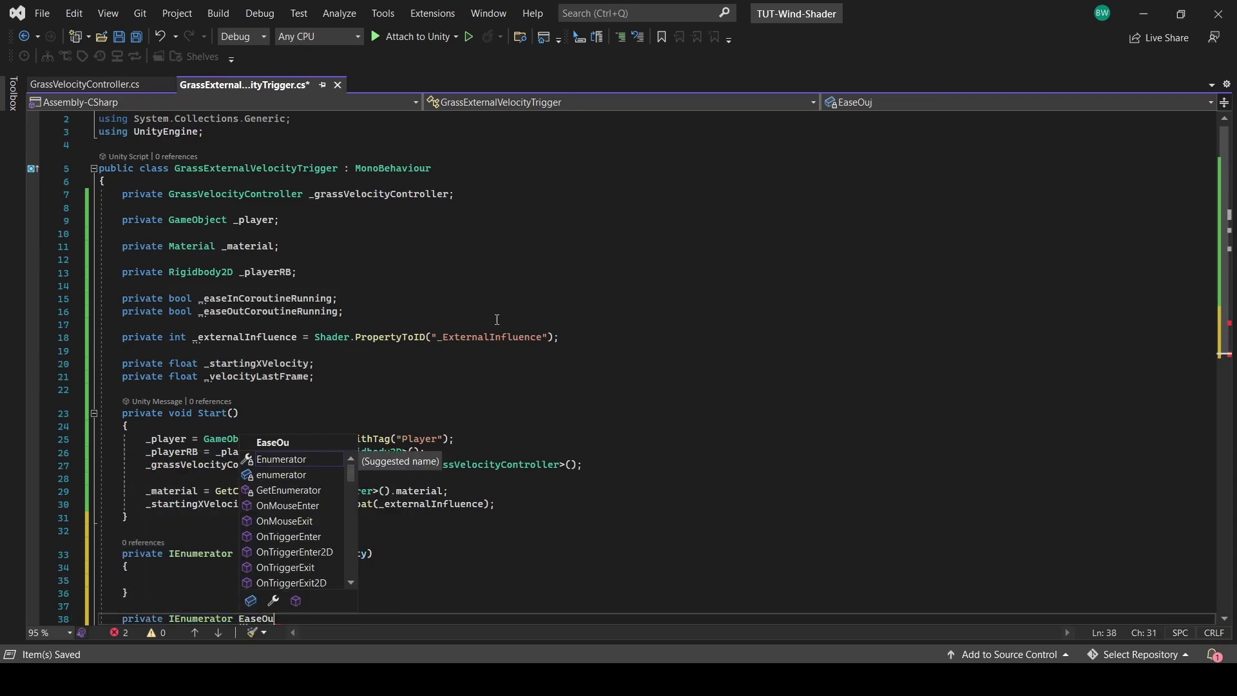
pyautogui.write('t()')
pyautogui.press('Return')
pyautogui.write('{')
pyautogui.press('Return')
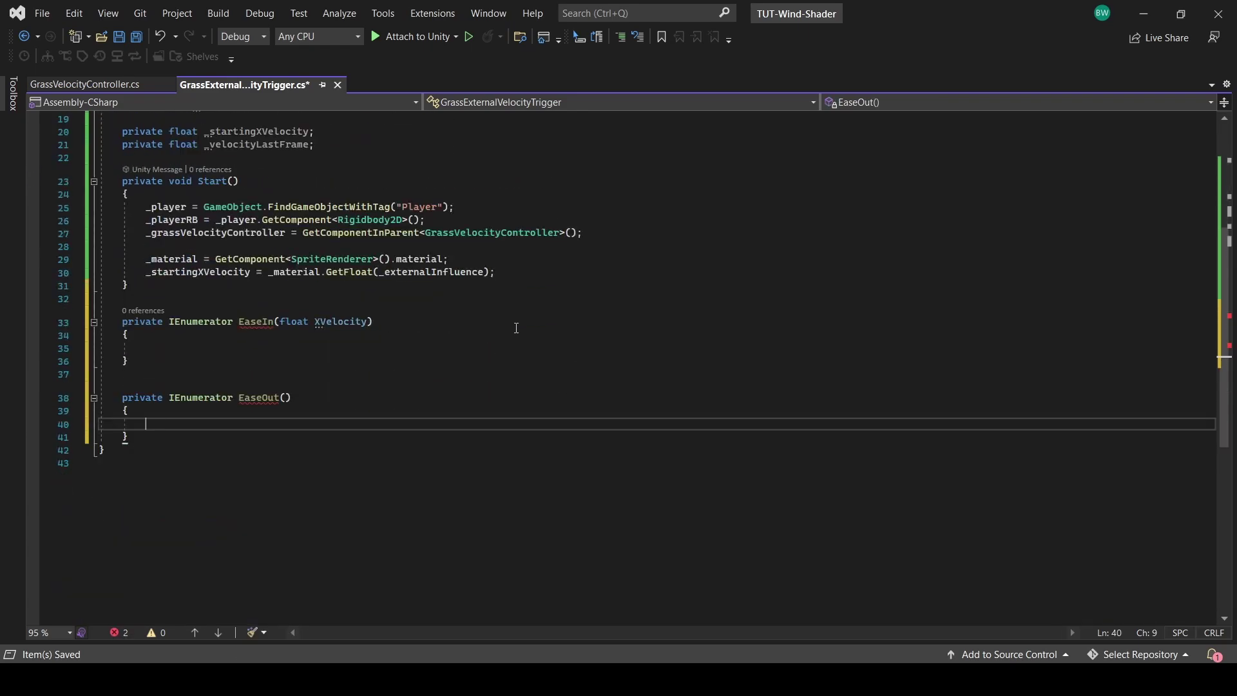
# In EaseIn, set _easeInCoroutineRunning to true at the start and to false at the end of the body.
pyautogui.click(183, 354)
pyautogui.write('_easeInCoroutineRunning = true;')
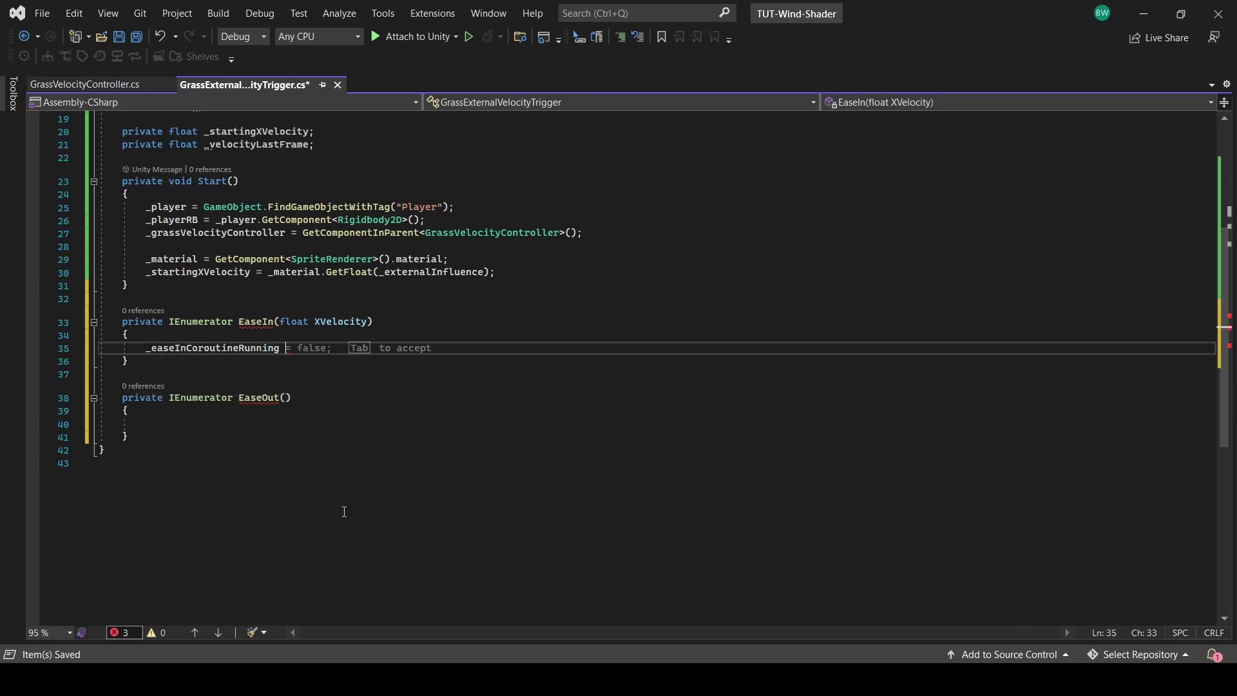
pyautogui.press('Return')
pyautogui.press('Return')
pyautogui.write('_easeInCoroutineRunning = false;')
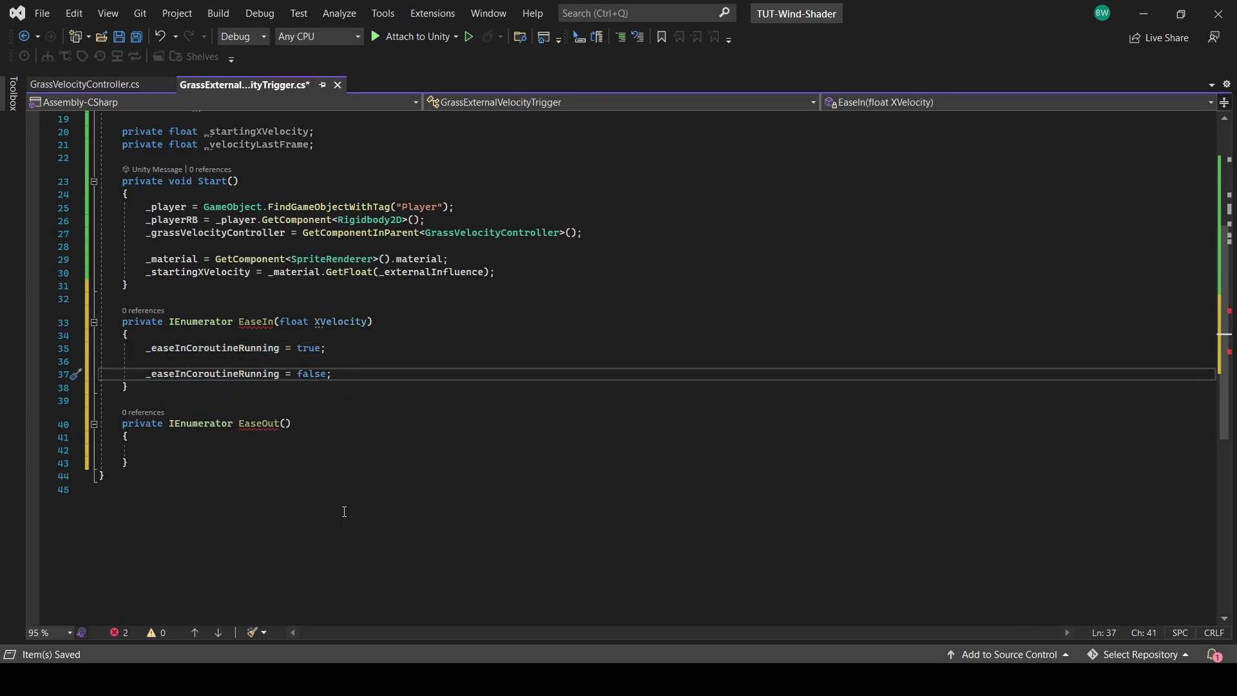
# Between EaseIn's flag lines, declare float elapsedTime = 0f and add a while loop running while elapsedTime < _grassVelocityController.EaseInTime.
pyautogui.hotkey('ctrl', 'Return')
pyautogui.hotkey('ctrl', 'Return')
pyautogui.write('float elapsedTime = 0f;')
pyautogui.press('Return')
pyautogui.write('while')
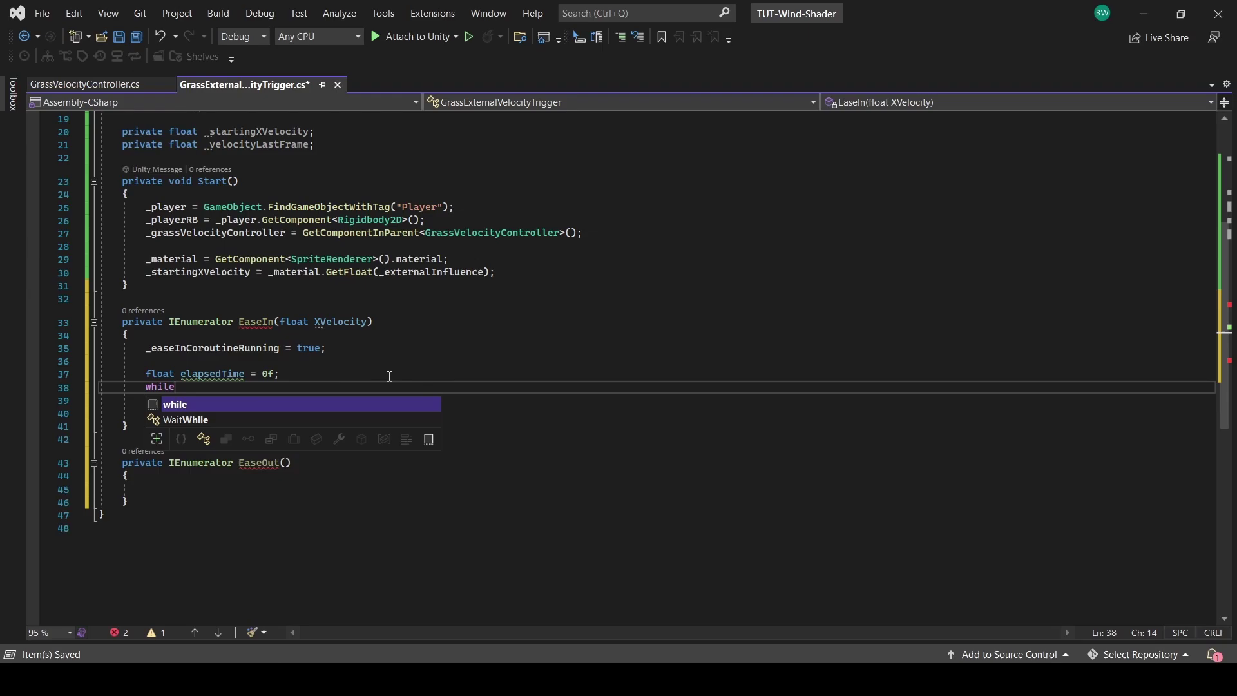
pyautogui.write('(elapsedTime < _grassVelocityController.EaseInTime)')
pyautogui.press('Return')
pyautogui.write('{')
# In EaseIn's loop, add Time.deltaTime to elapsedTime and declare float lerpedAmount = Mathf.Lerp(_startingXVelocity, XVelocity, (elapsedTime / _grassVelocityController.EaseInTime)).
pyautogui.press('Return')
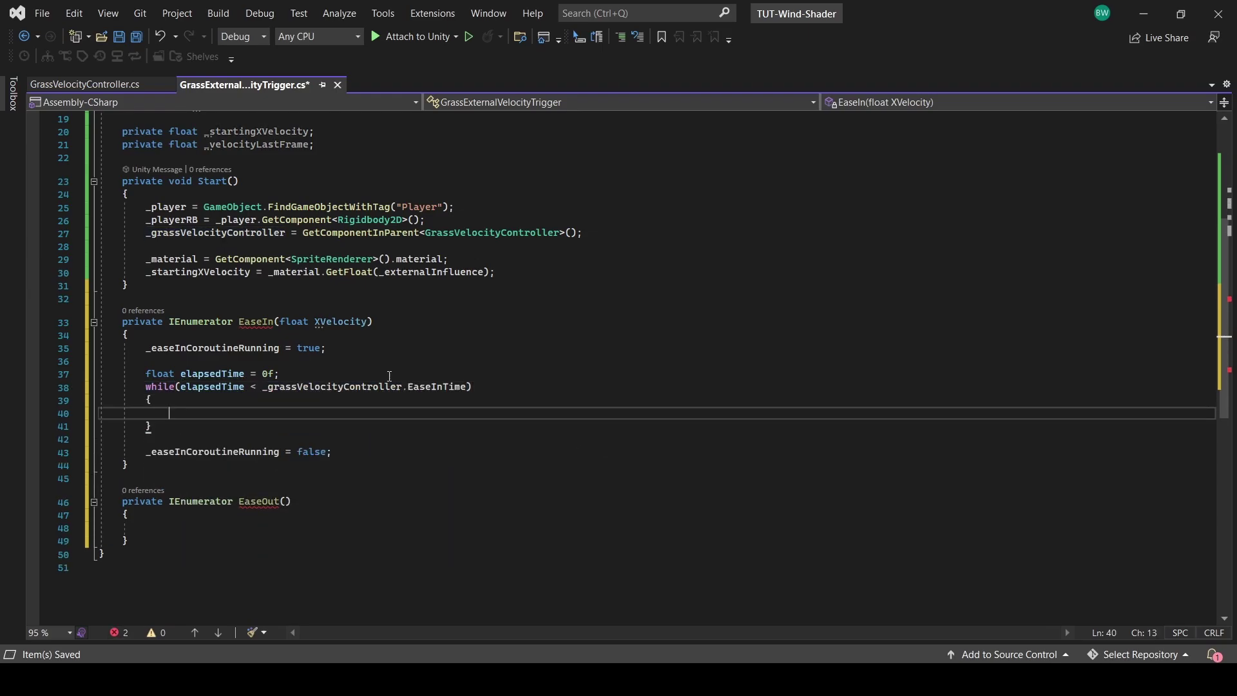
pyautogui.write('elapsedTime += Time.deltaTime;')
pyautogui.press('Return')
pyautogui.press('Return')
pyautogui.write('fl')
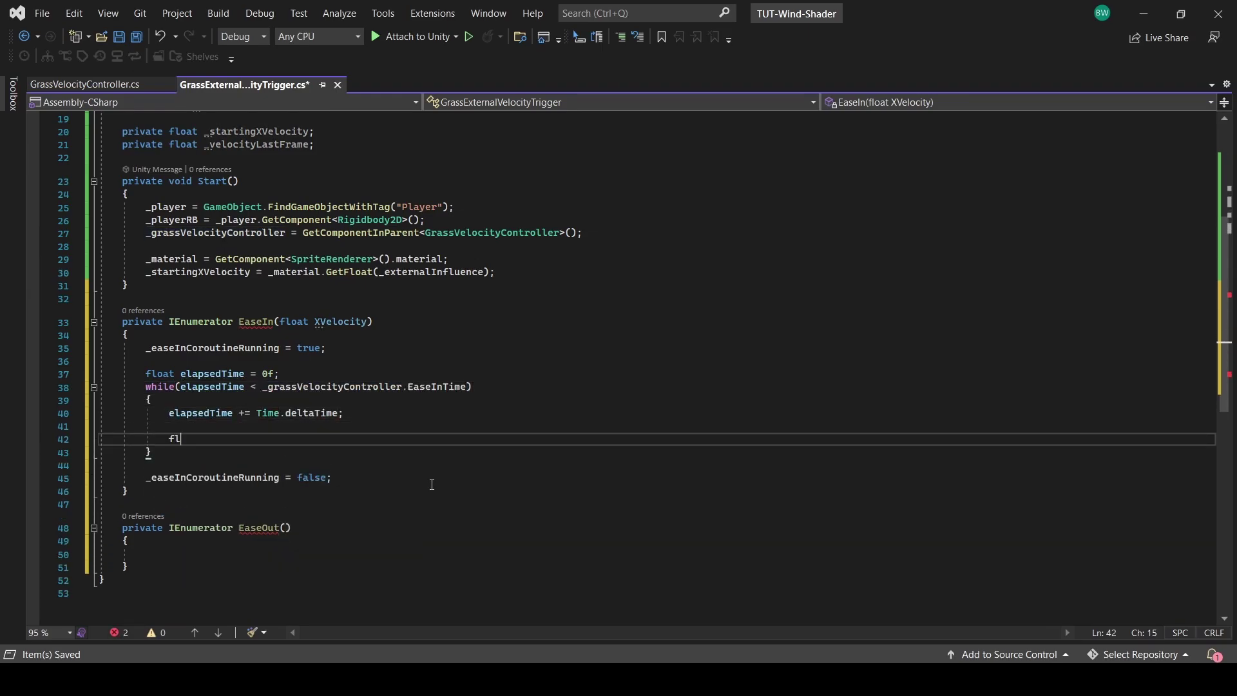
pyautogui.write('Mathf')
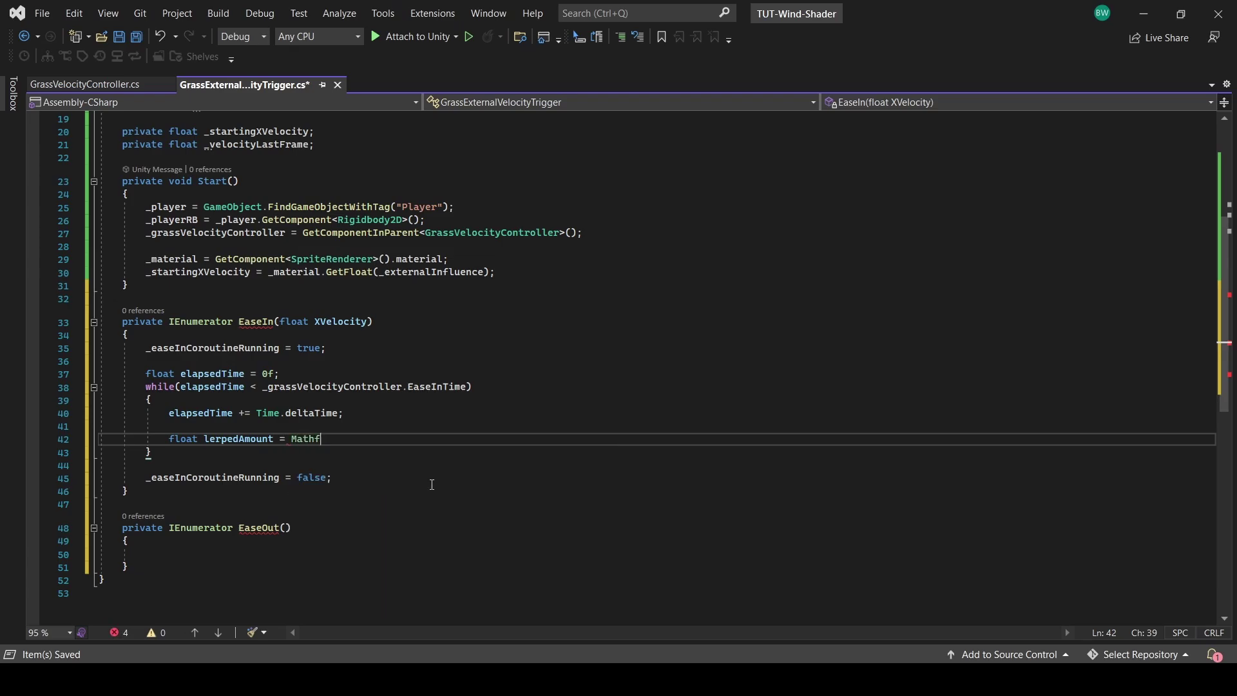
pyautogui.write('.Lerp(_startingXVelocity, ')
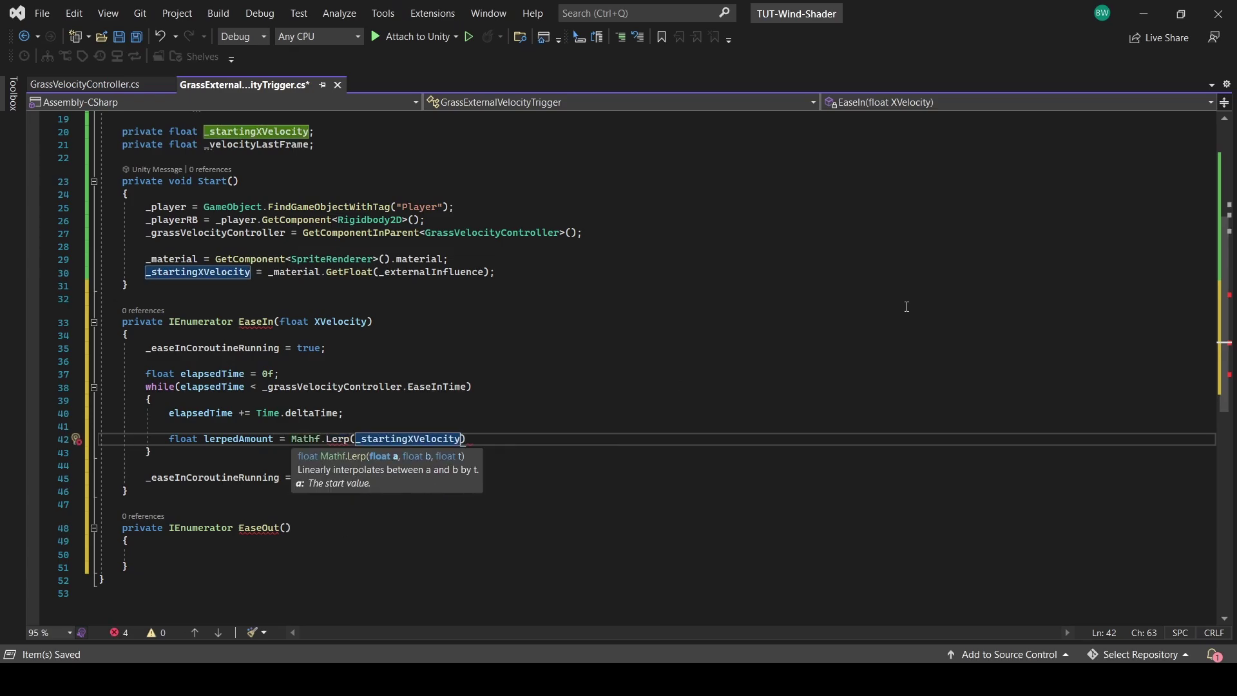
pyautogui.write('XVelocity')
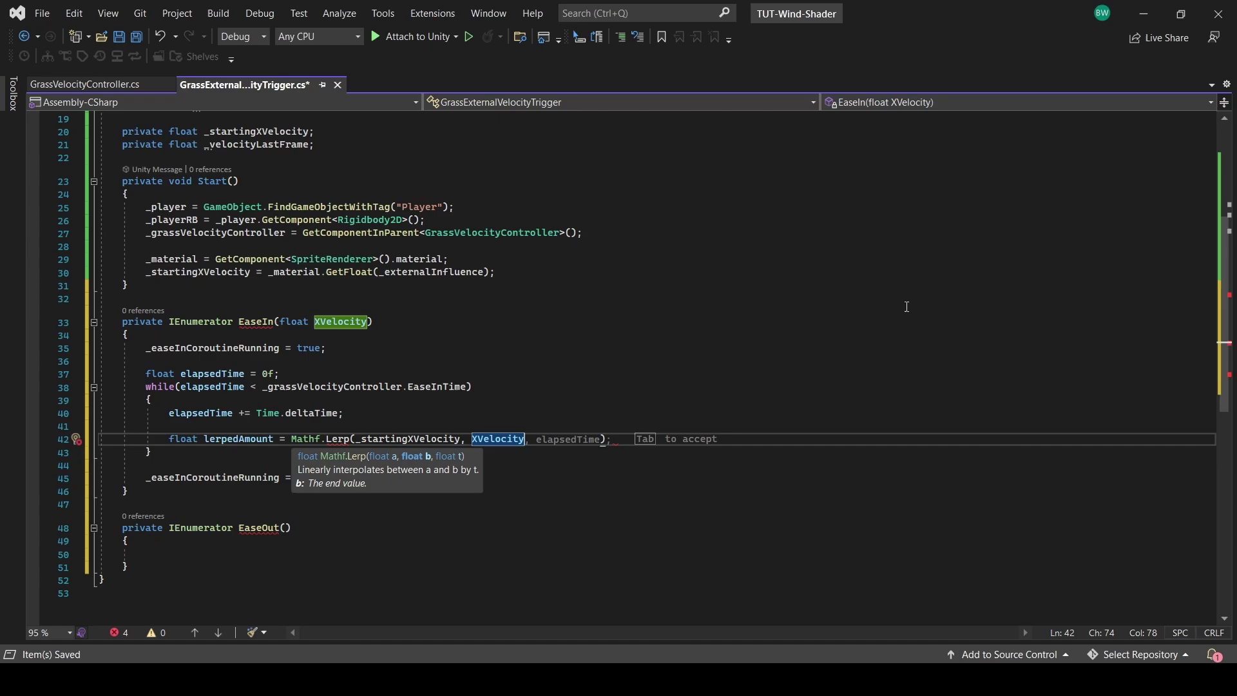
pyautogui.write(', (elapsedTime / _gras')
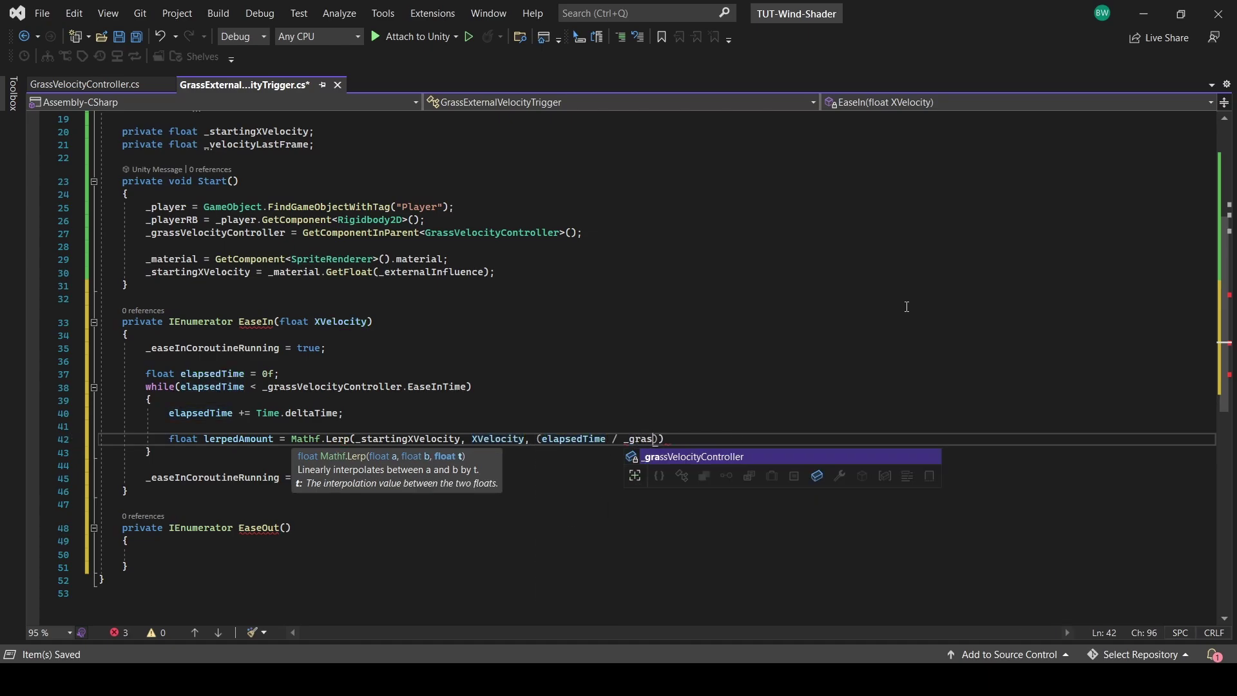
pyautogui.write('.EaseInTime')
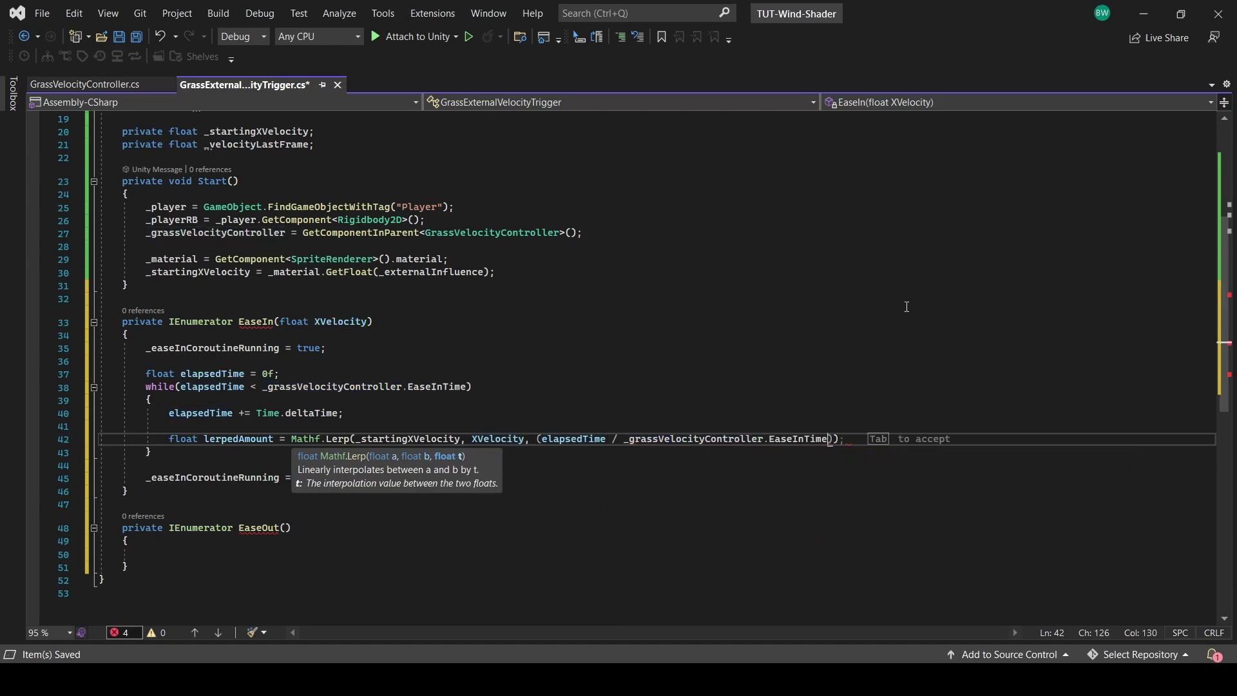
pyautogui.write('))')
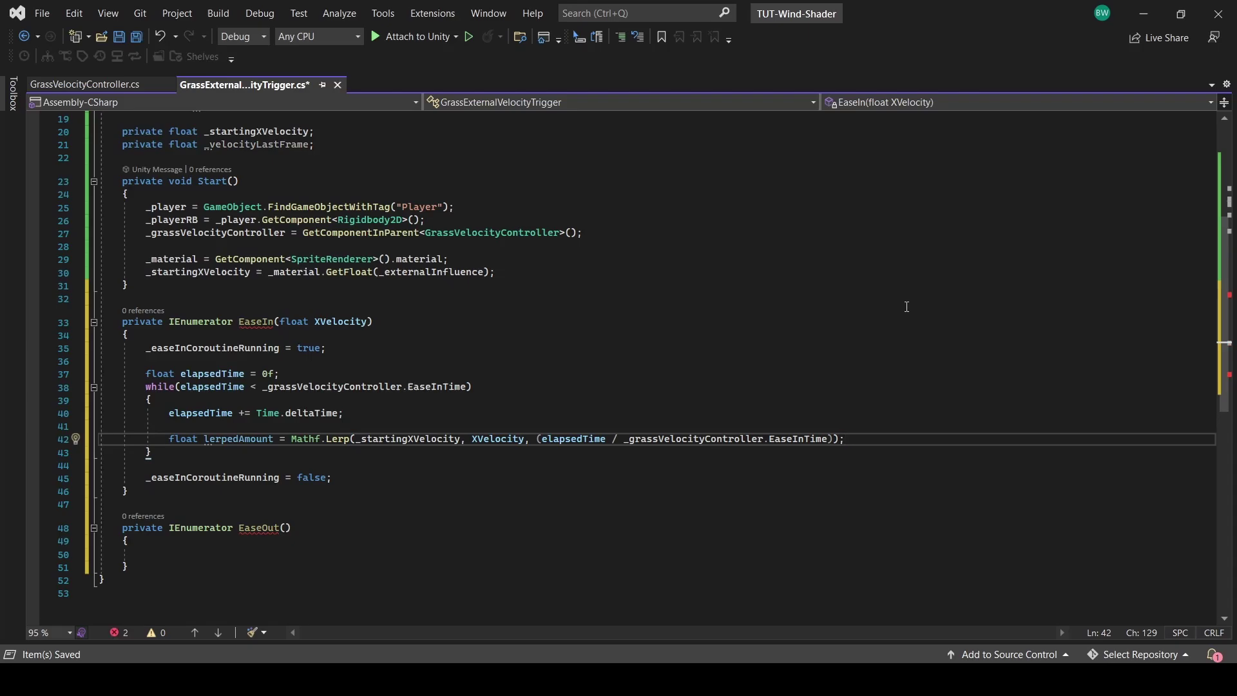
# Below lerpedAmount in EaseIn's loop, call _grassVelocityController.InfluenceGrass(_material, lerpedAmount) and add yield return null.
pyautogui.press('Return')
pyautogui.write('_grassVelocityController.')
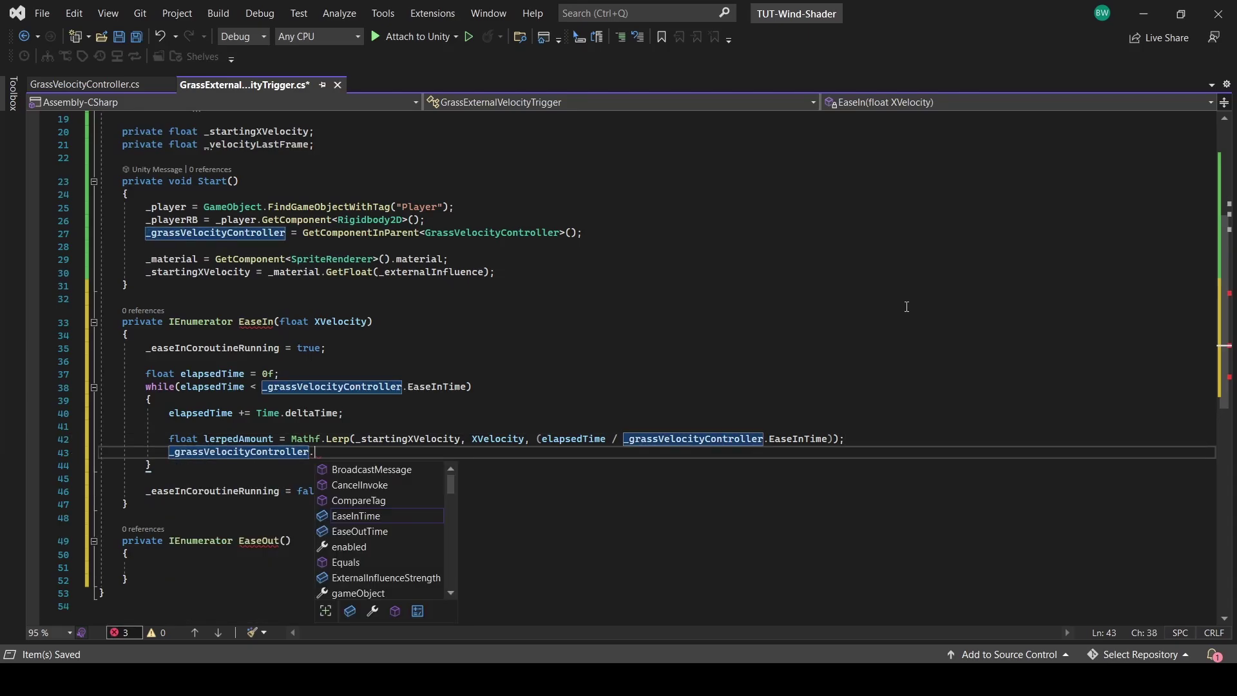
pyautogui.write('InfluenceGrass(_material')
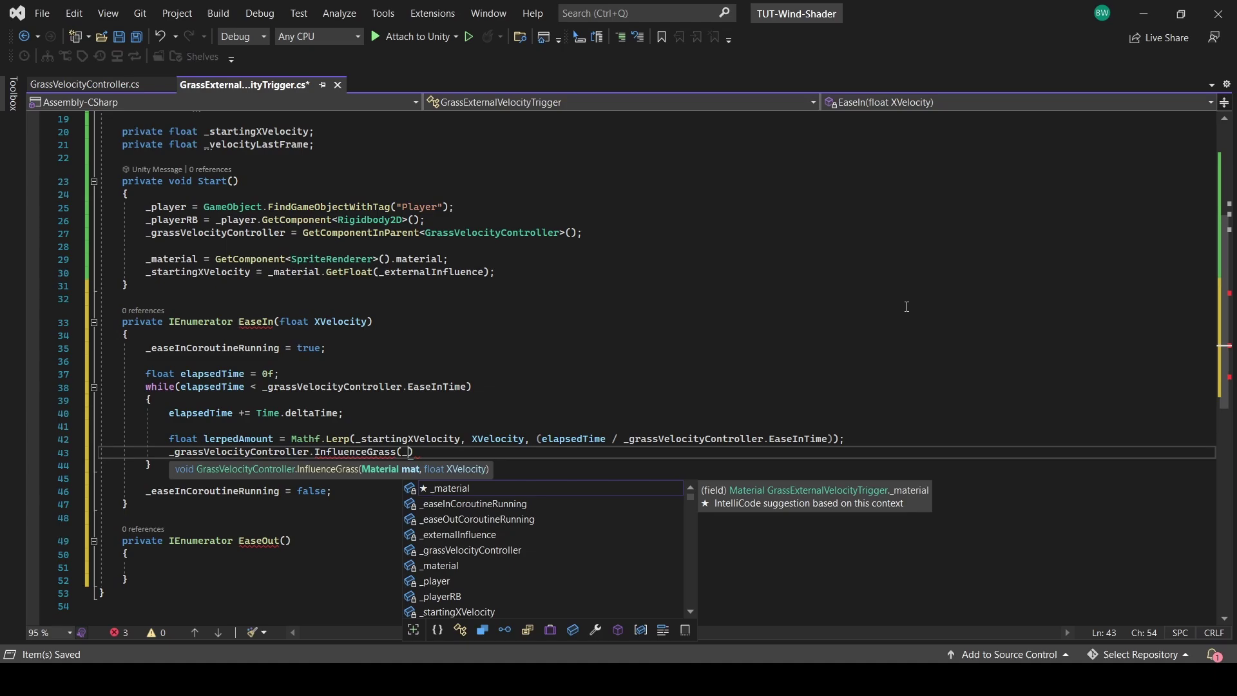
pyautogui.write(', lerpedAmount)')
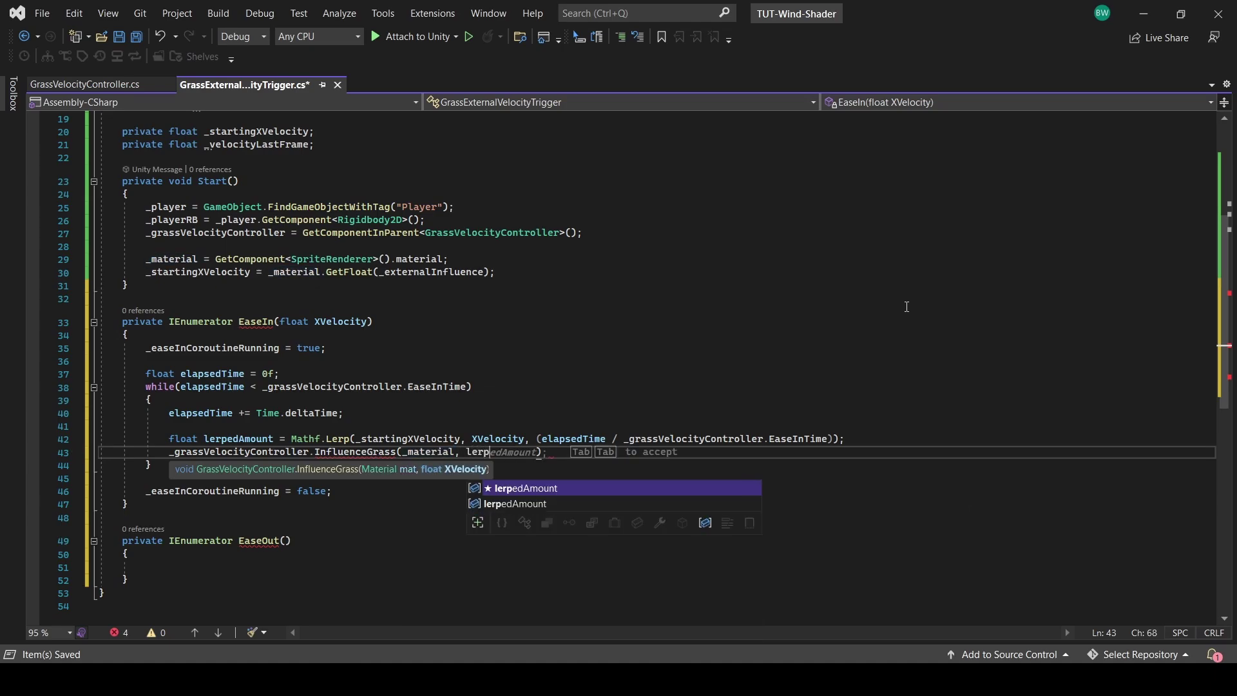
pyautogui.press('Return')
pyautogui.press('Return')
pyautogui.write('yield return null;')
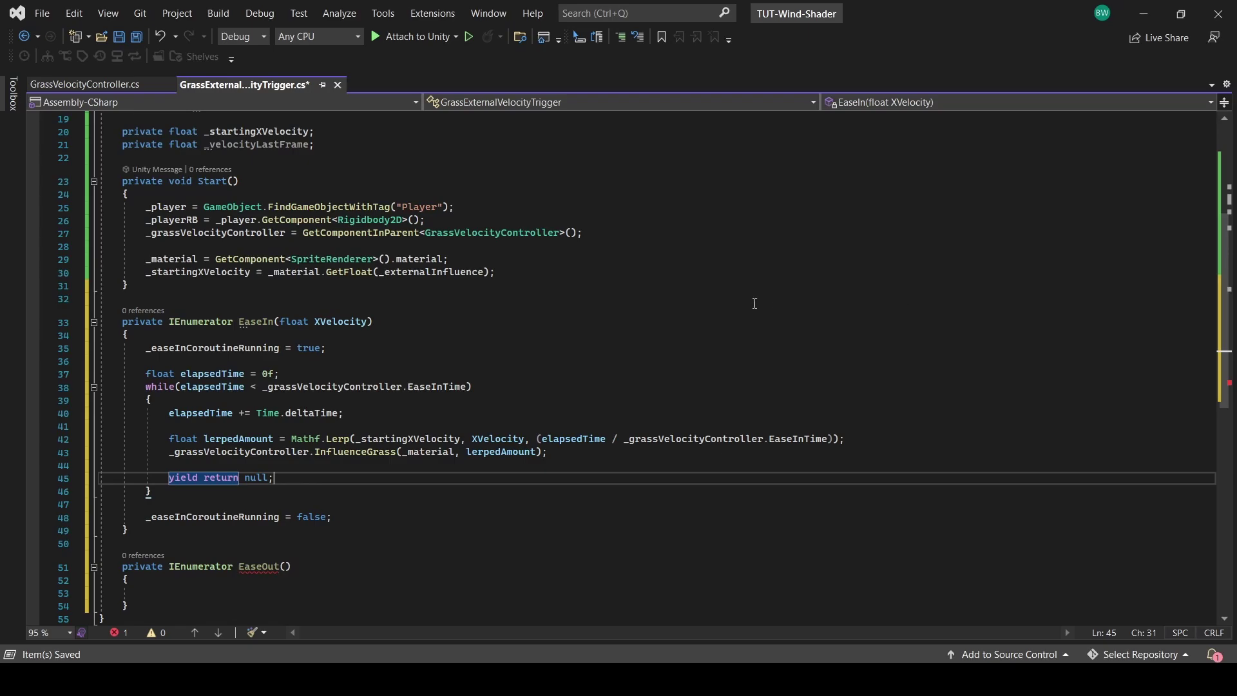
# In EaseOut, set _easeOutCoroutineRunning to true at the start and to false at the end of the body.
pyautogui.click(332, 588)
pyautogui.scroll(-3, 332, 589)
pyautogui.write('_easeOutCoroutineRunning = true;')
pyautogui.press('Return')
pyautogui.press('Return')
pyautogui.write('_easeOutCoroutineRunning')
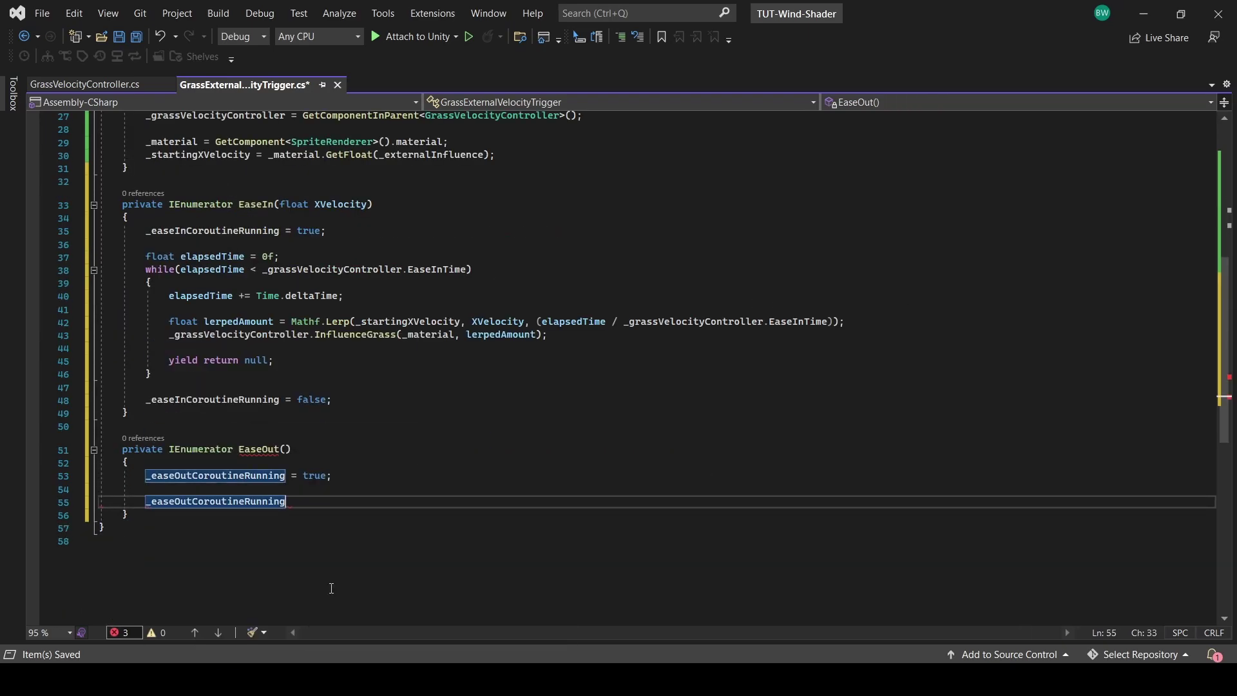
pyautogui.write(' = false;')
# Under EaseOut's true flag, declare float currentXInfluence = _material.GetFloat(_externalInfluence).
pyautogui.press('Up')
pyautogui.press('Up')
pyautogui.press('Return')
pyautogui.write('float currentXInfluence')
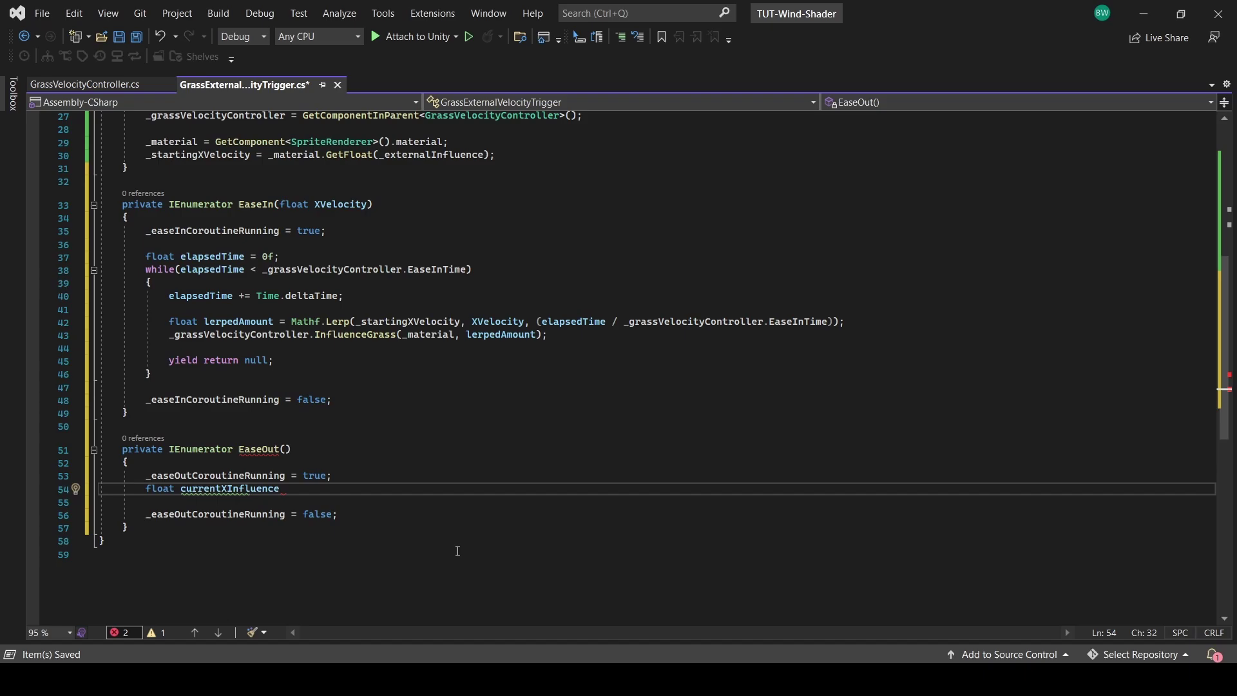
pyautogui.write(' = _material.GetFloat(_externalInfluence)')
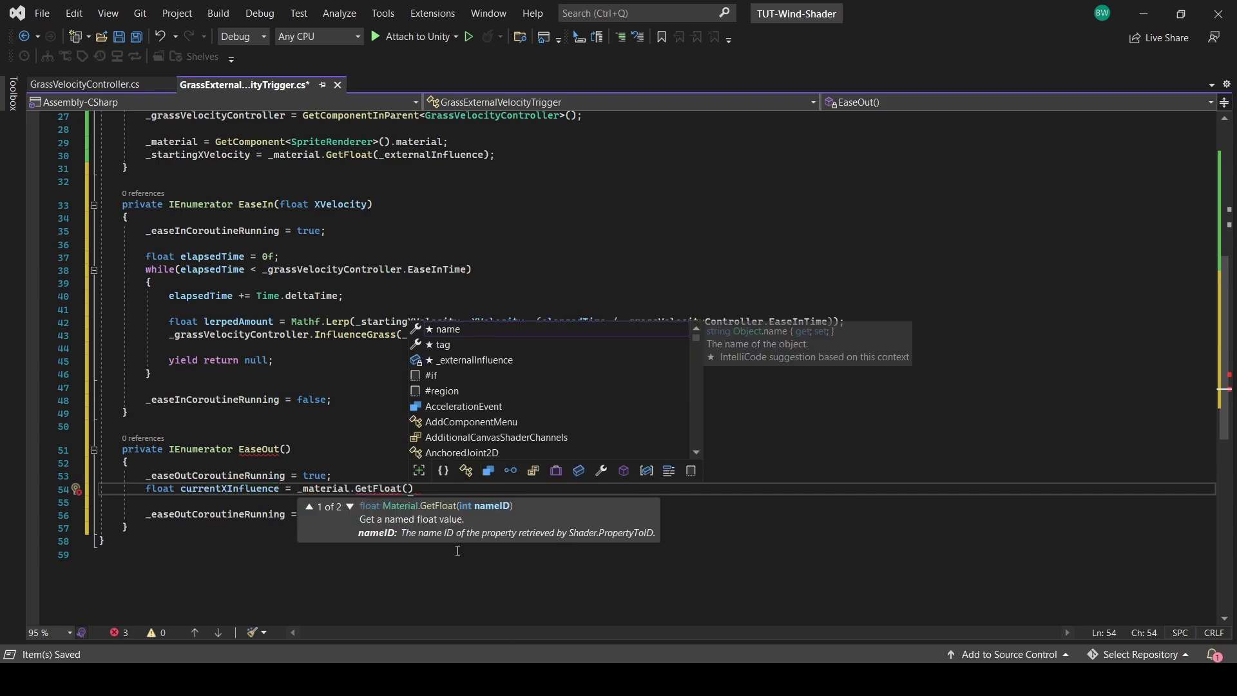
pyautogui.write(';')
# In EaseOut, declare float elapsedTime = 0f and add a while loop running while elapsedTime < _grassVelocityController.EaseOutTime.
pyautogui.press('Return')
pyautogui.press('Return')
pyautogui.write('float elapsedTime = 0f;')
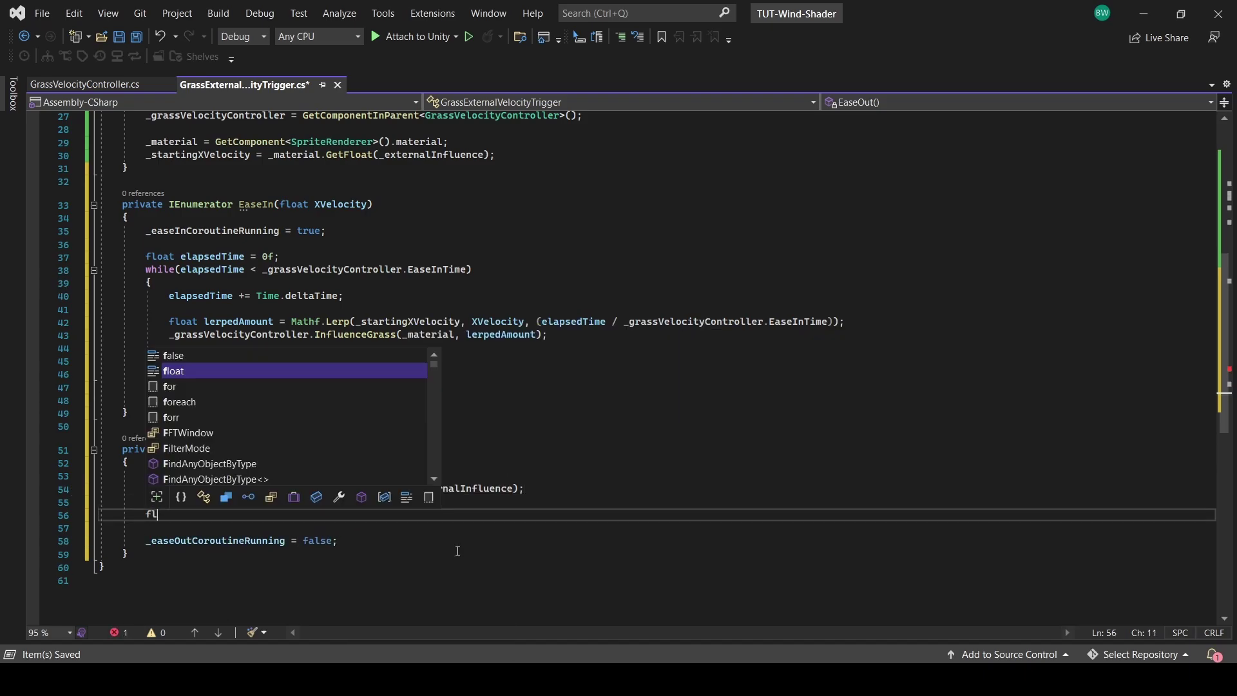
pyautogui.press('Return')
pyautogui.write('while(elapsedTime < ')
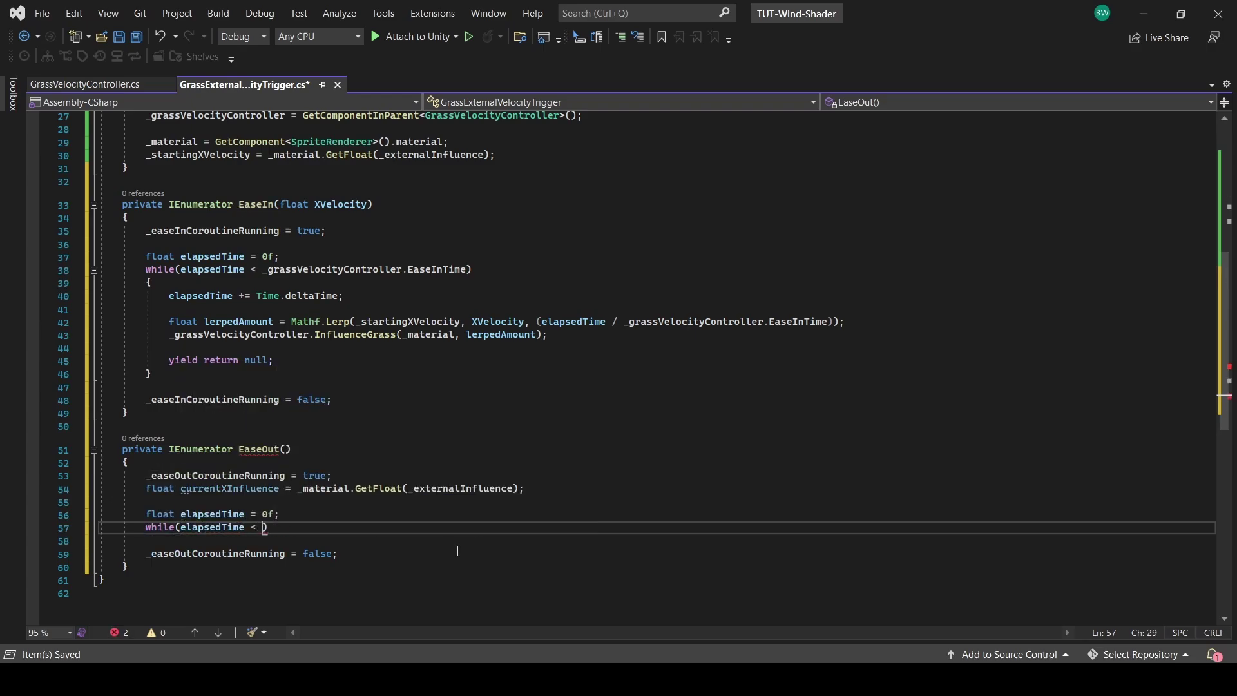
pyautogui.write('_grassVelocityController.EaseOutTime)')
pyautogui.press('Return')
pyautogui.write('{')
# In EaseOut's loop, add Time.deltaTime to elapsedTime and declare float lerpedAmount = Mathf.Lerp(currentXInfluence, _startingXVelocity, (elapsedTime / _grassVelocityController.EaseOutTime)).
pyautogui.press('Return')
pyautogui.write('elapsedTime += Time.deltaTime;')
pyautogui.press('Return')
pyautogui.press('Return')
pyautogui.write('float lerpedAmount =')
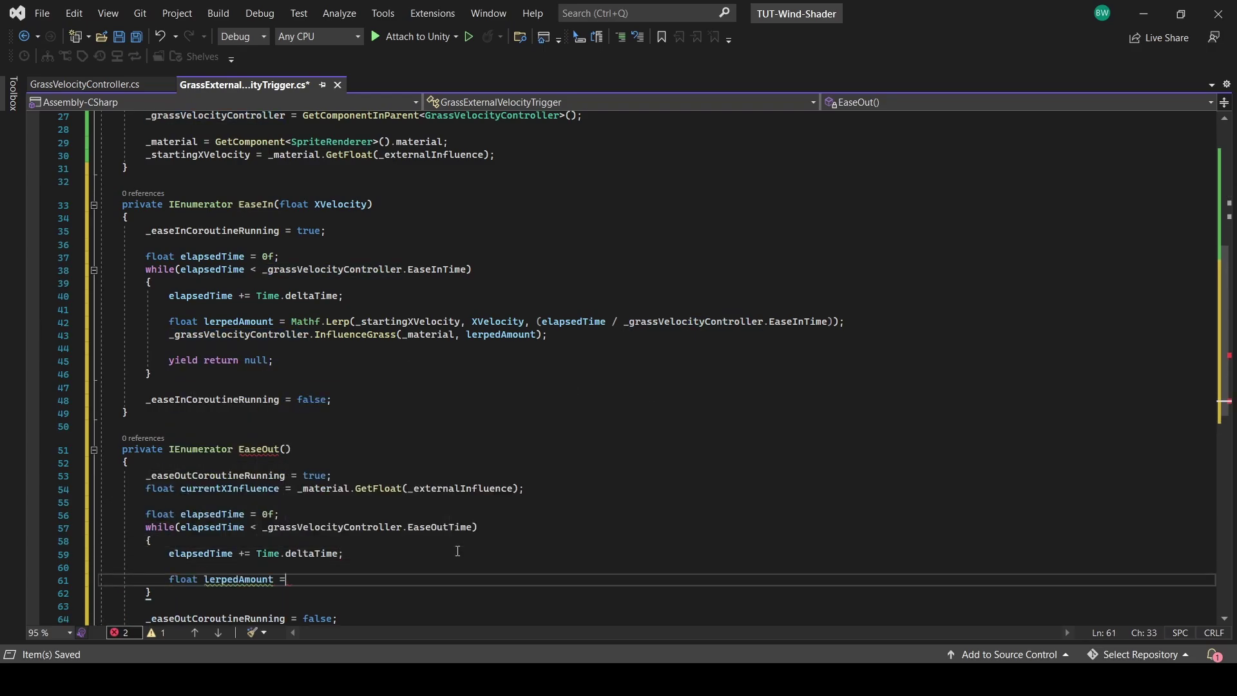
pyautogui.write(' Mathf.Lerp(currentXInfluence, _startingXVelocity, (elapsedTime / _grassVelocityController')
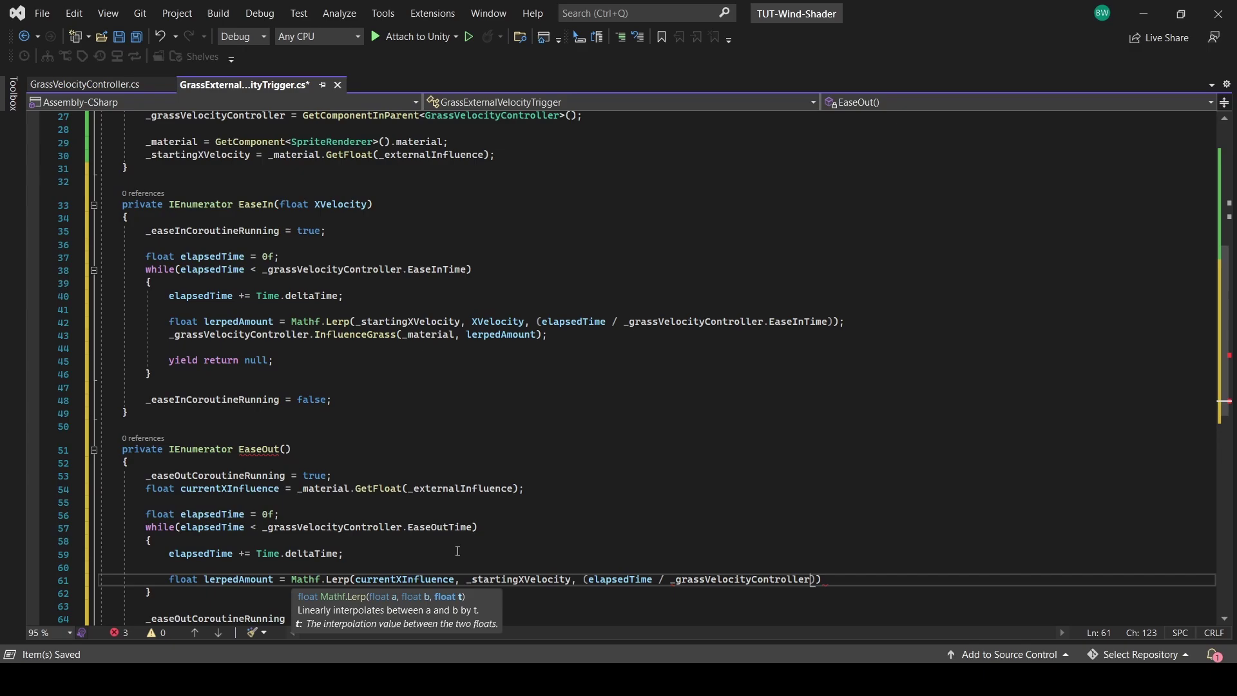
pyautogui.write('.EaseOutTime));')
# Finish EaseOut's loop with _grassVelocityController.InfluenceGrass(_material, lerpedAmount) and yield return null, and save the script.
pyautogui.press('Return')
pyautogui.scroll(-2, 599, 354)
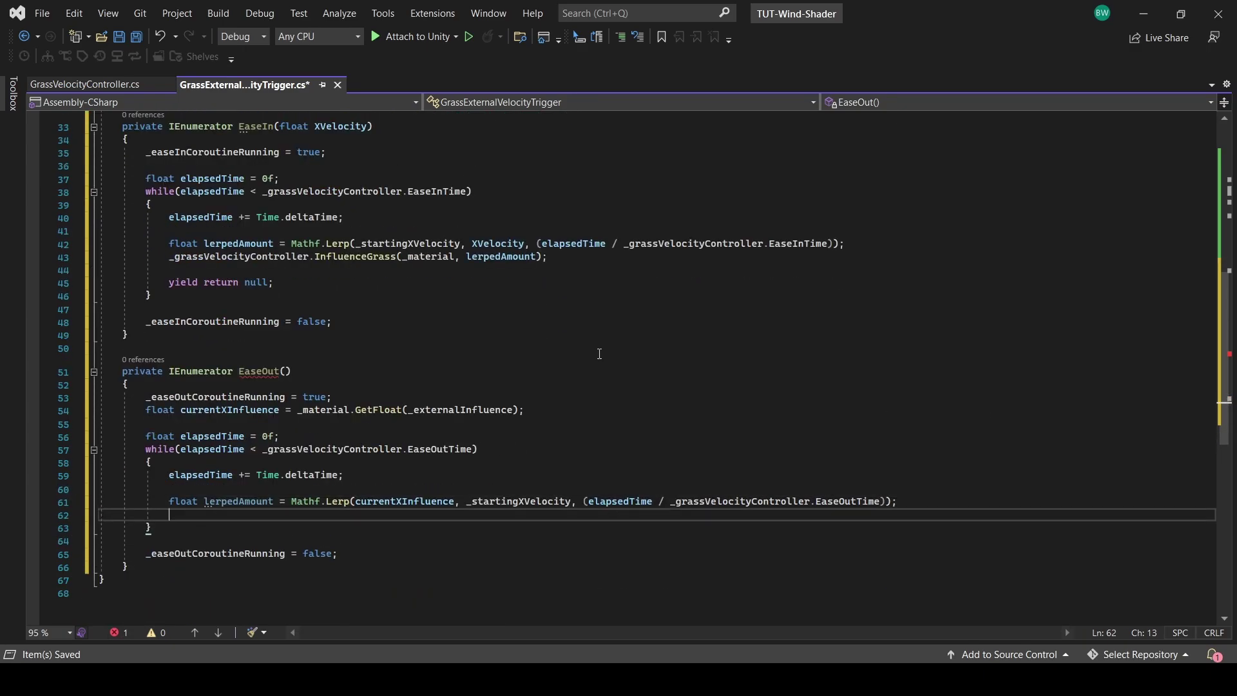
pyautogui.write('_grassVelocityController.InfluenceGrass(_material, lerpedAmount);')
pyautogui.press('Return')
pyautogui.press('Return')
pyautogui.write('yield return null')
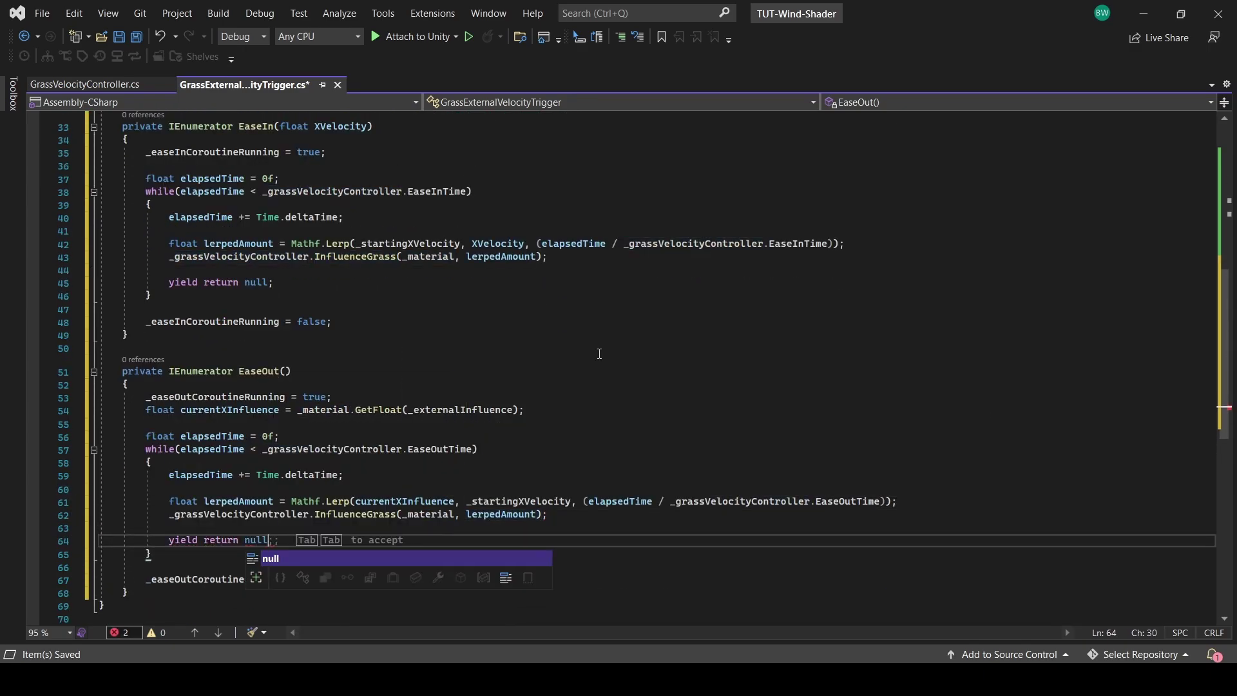
pyautogui.write(';')
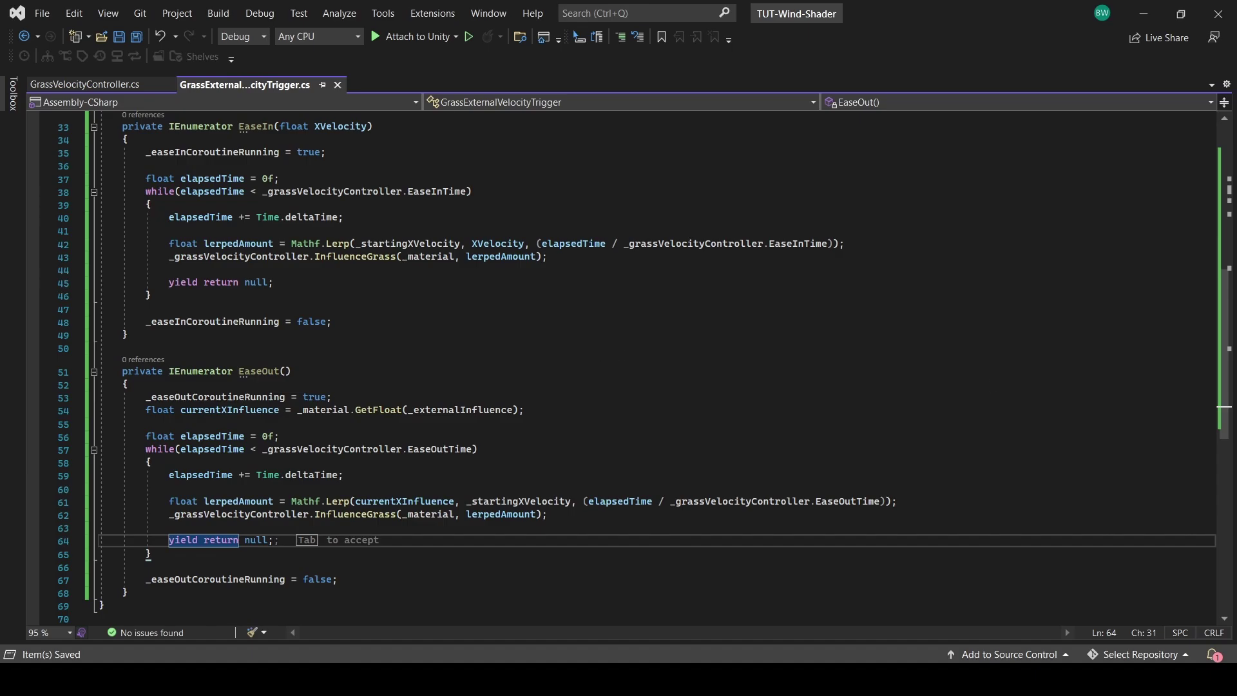
# Add an empty private void OnTriggerEnter2D(Collider2D collision) method between Start and EaseIn.
pyautogui.scroll(6, 470, 427)
pyautogui.click(213, 324)
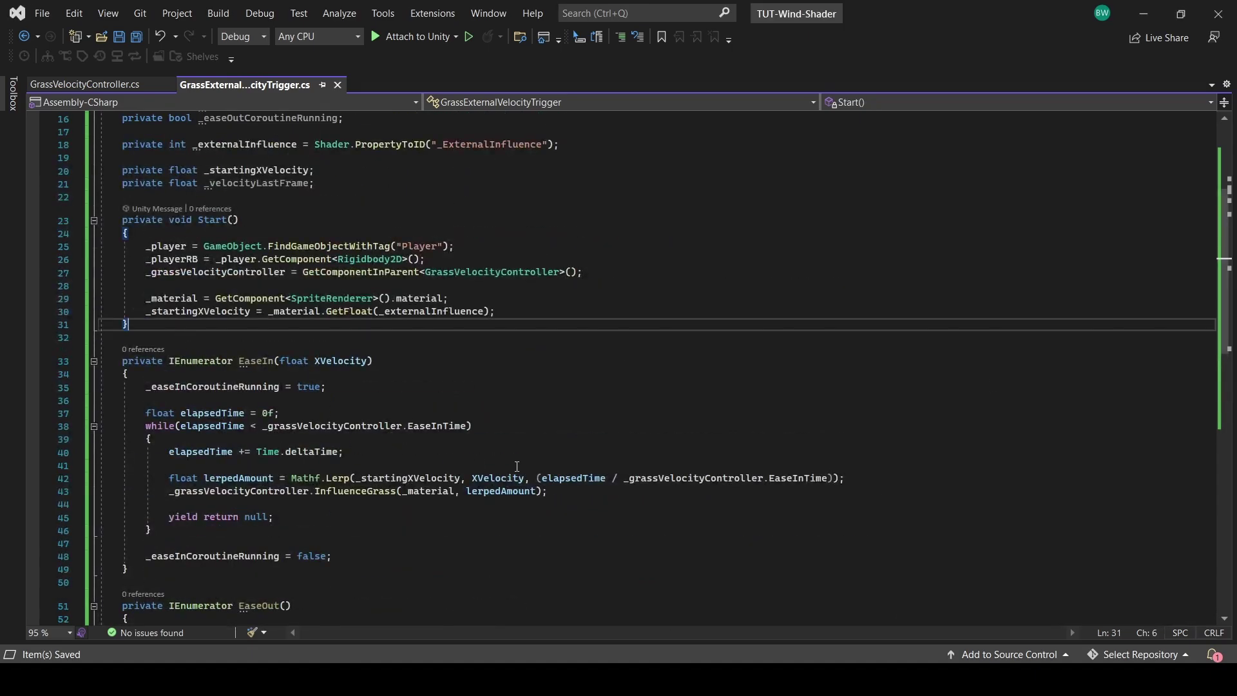
pyautogui.press('Return')
pyautogui.press('Return')
pyautogui.write('ontrigger')
pyautogui.press('Tab')
pyautogui.press('Down')
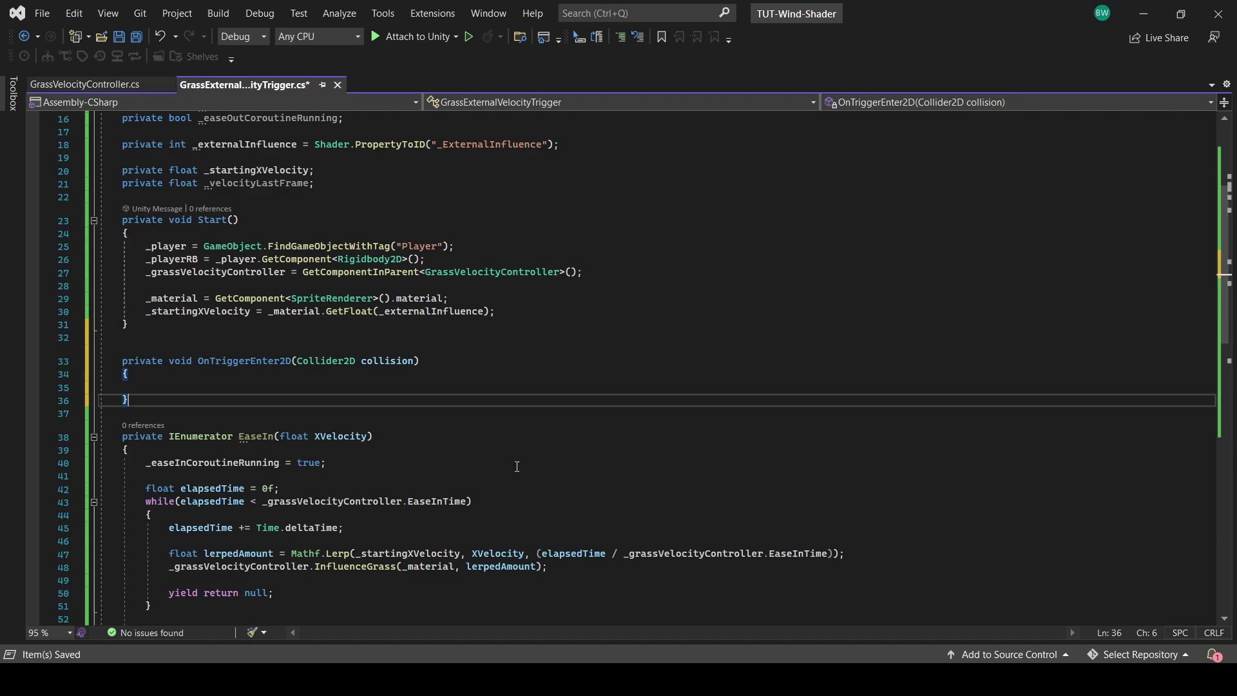
# Add an empty private void OnTriggerExit2D(Collider2D collision) method below OnTriggerEnter2D.
pyautogui.press('Return')
pyautogui.press('Return')
pyautogui.write('ontrigger')
pyautogui.press('Tab')
pyautogui.press('Down')
# Add an empty private void OnTriggerStay2D(Collider2D collision) method below OnTriggerExit2D.
pyautogui.press('Return')
pyautogui.press('Return')
pyautogui.write('ont')
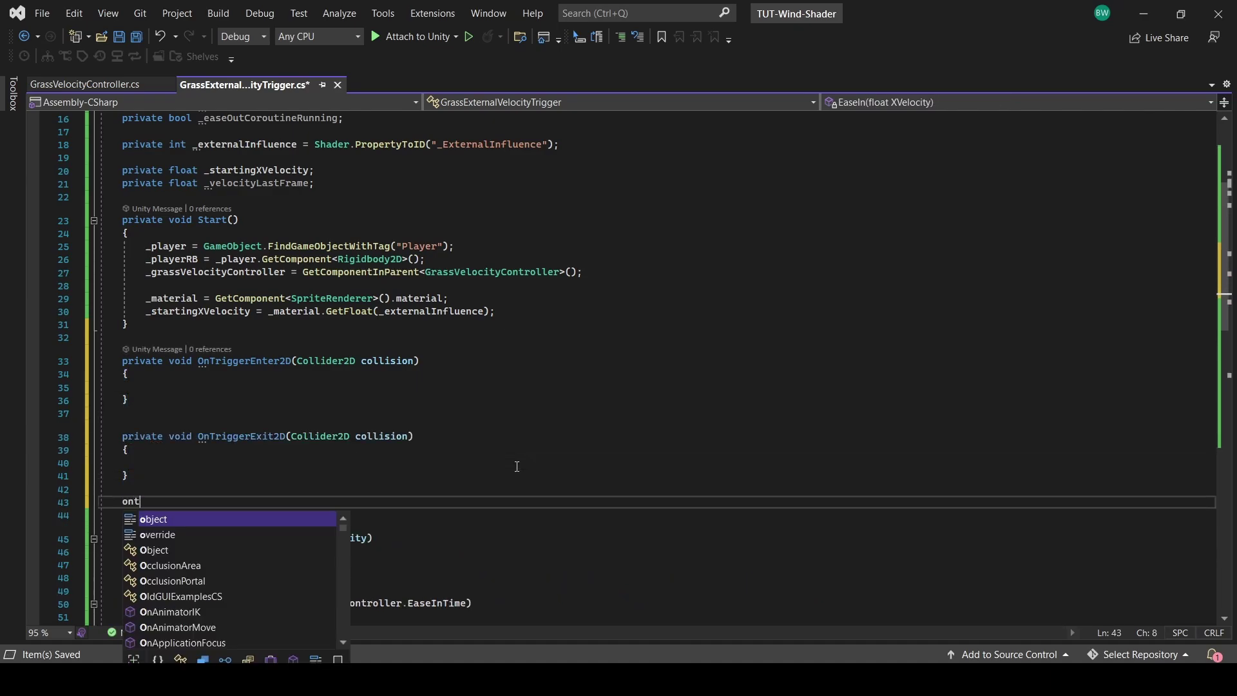
pyautogui.write('rigg')
pyautogui.press('Down')
pyautogui.press('Down')
pyautogui.press('Down')
pyautogui.press('Tab')
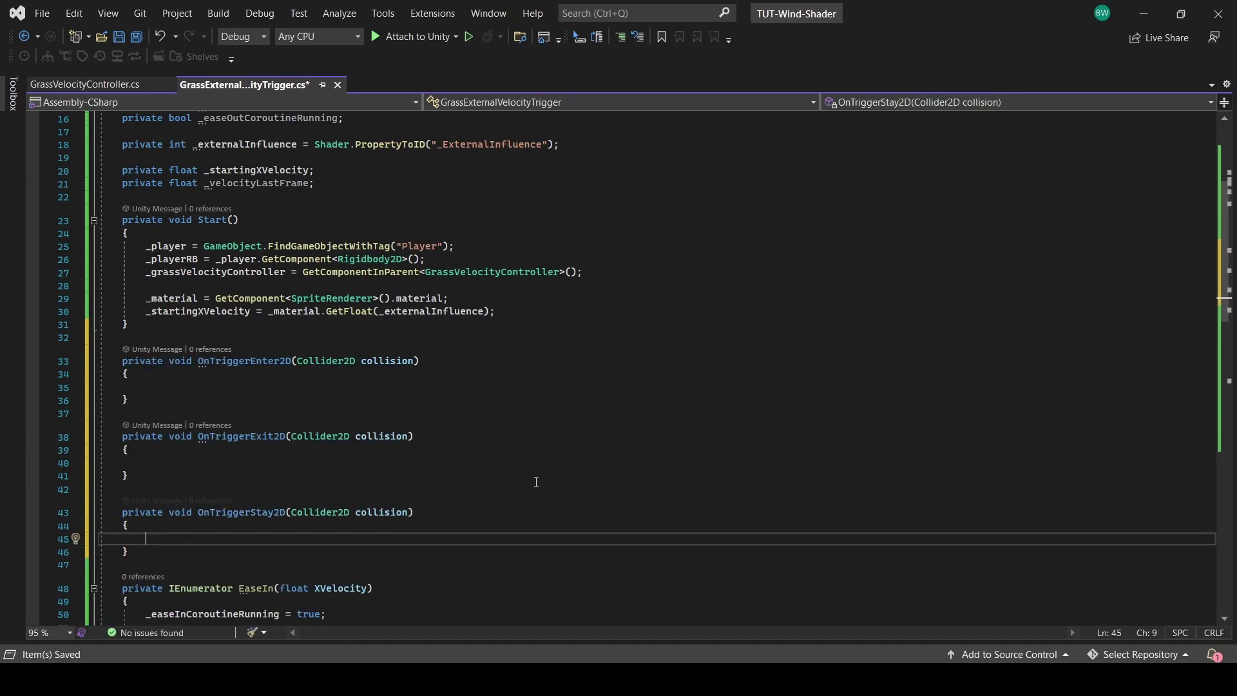
# In OnTriggerEnter2D, add an if block that checks whether collision.gameObject == _player.
pyautogui.click(145, 388)
pyautogui.write('if (collision.gameObject == _p')
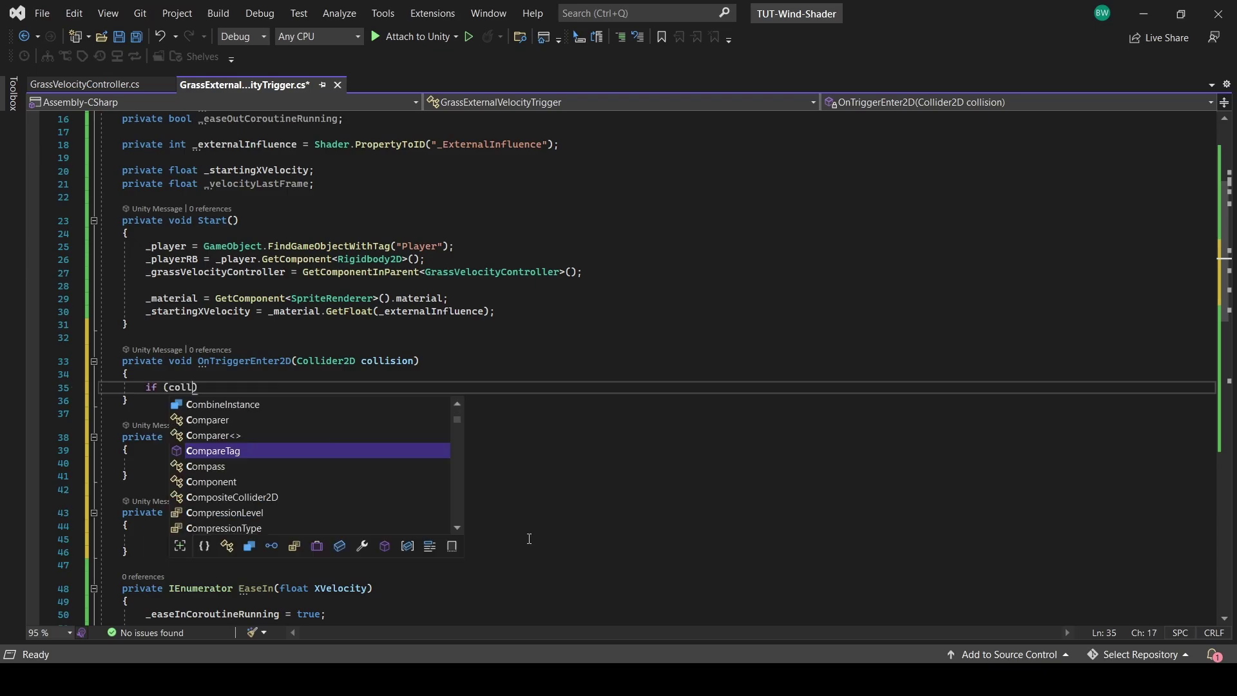
pyautogui.write('layer)')
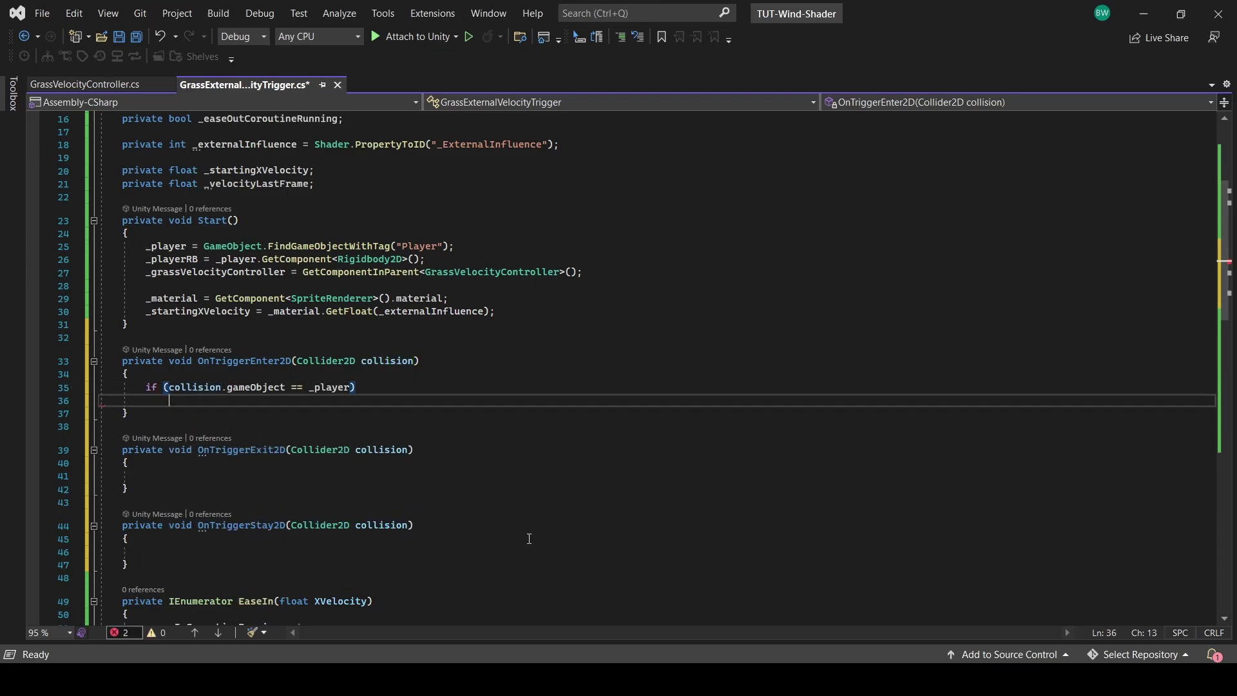
pyautogui.press('Return')
pyautogui.write('{')
pyautogui.press('Return')
# Inside OnTriggerEnter2D's player check, call StartCoroutine(EaseIn(_playerRB.velocity.x * _grassVelocityController.ExternalInfluenceStrength)).
pyautogui.write('StartCoroutine')
pyautogui.write('(EaseIn(_player')
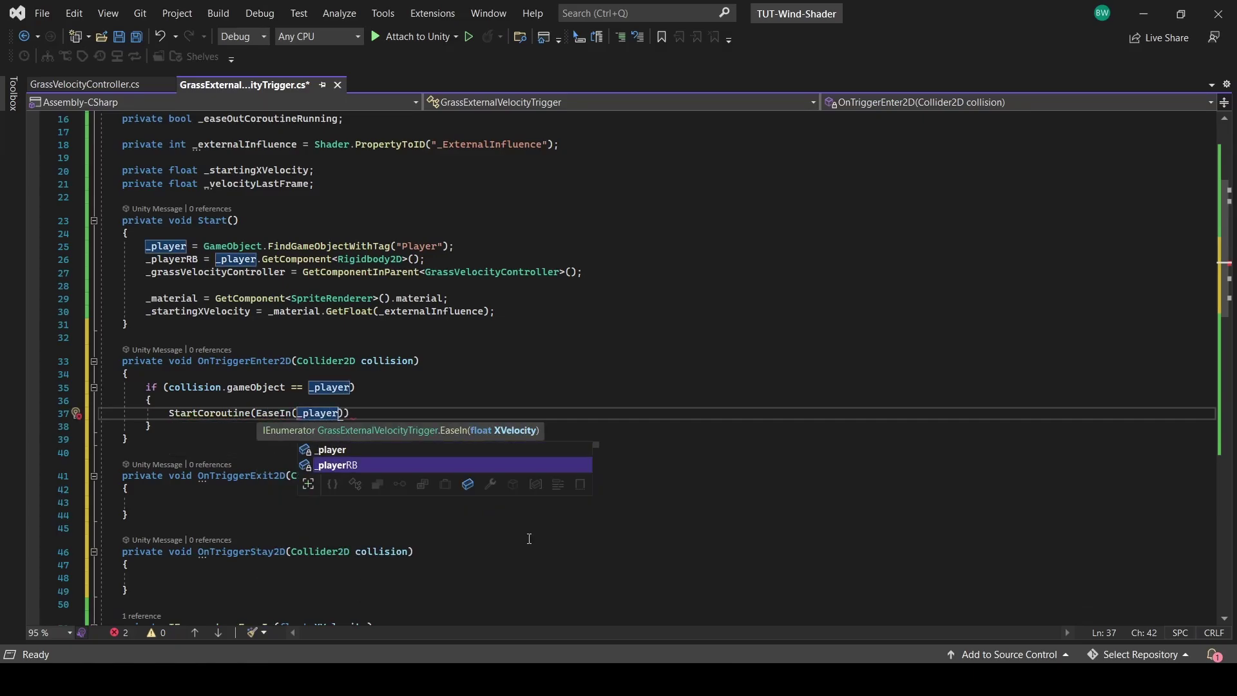
pyautogui.write('RB.velocity.x * ')
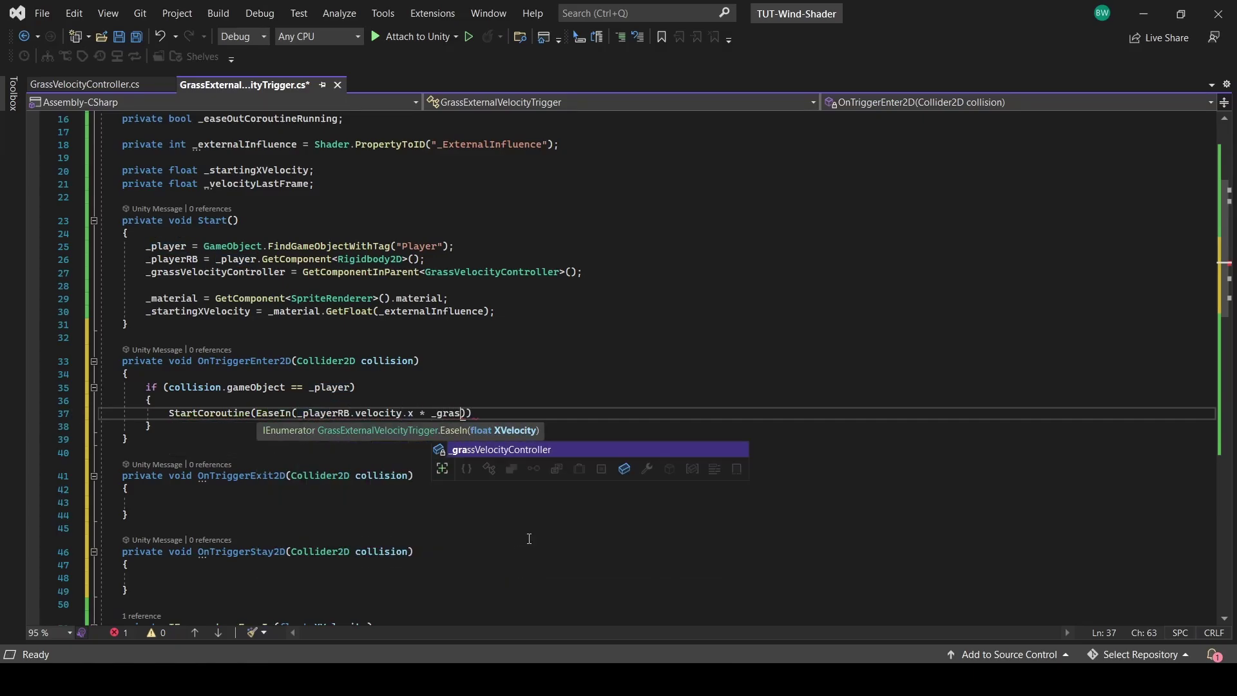
pyautogui.write('_gras')
pyautogui.press('Tab')
pyautogui.press('Tab')
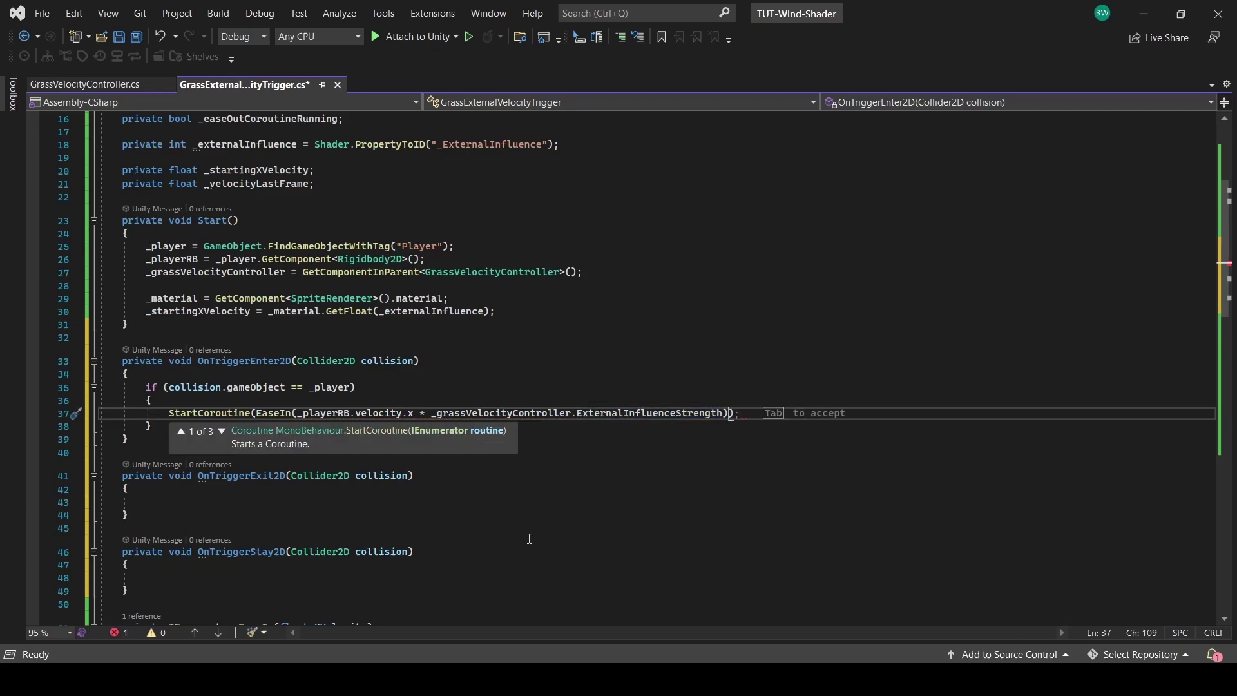
# Inside OnTriggerEnter2D's player check, add if (!_easeInCoroutineRunning && Mathf.Abs(_playerRB.velocity.x) > Mathf.Abs(_grassVelocityController.VelocityThreshold)) above the StartCoroutine call.
pyautogui.press('Up')
pyautogui.press('Return')
pyautogui.write('if ')
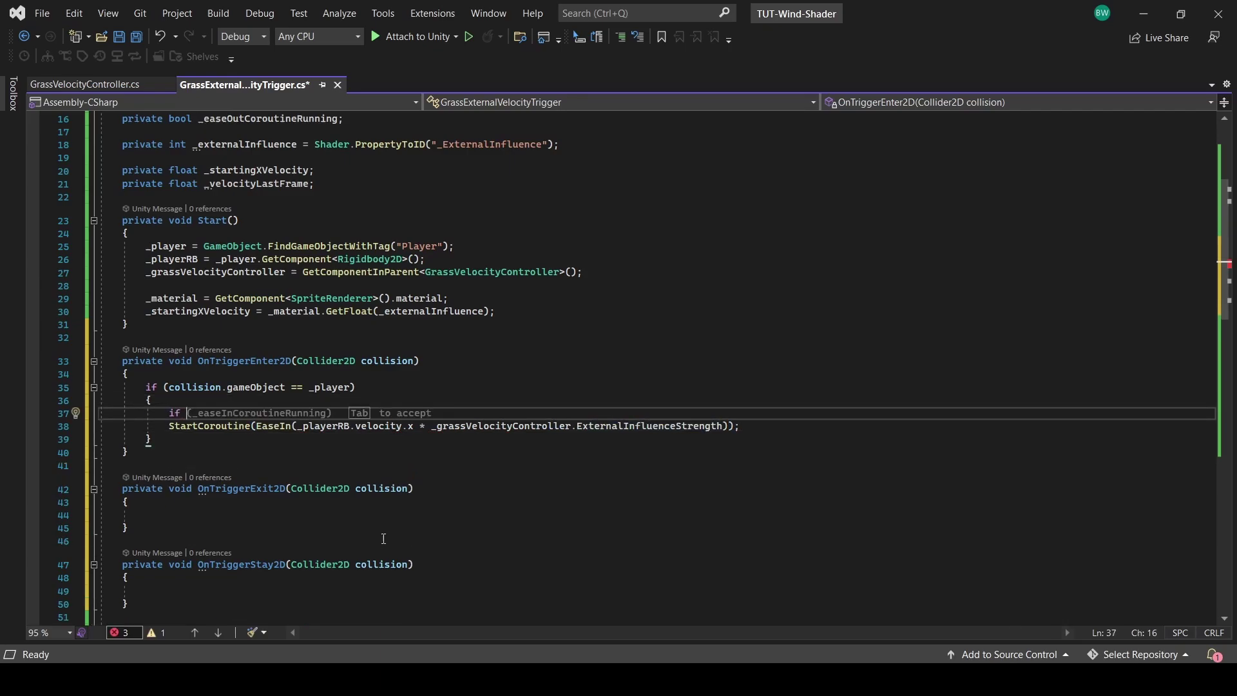
pyautogui.write('(!_easeInCoroutineRunning && Mathf.Abs(_playerRB.velocity.x')
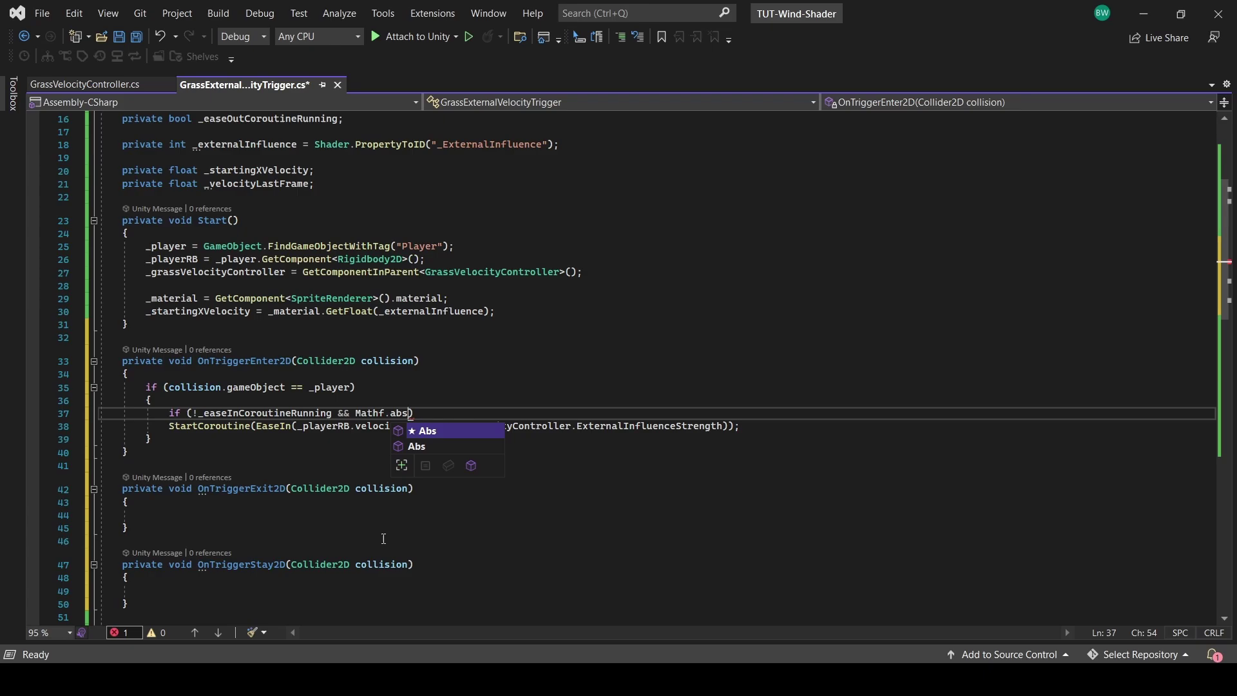
pyautogui.write(') > Mathf.Abs(_')
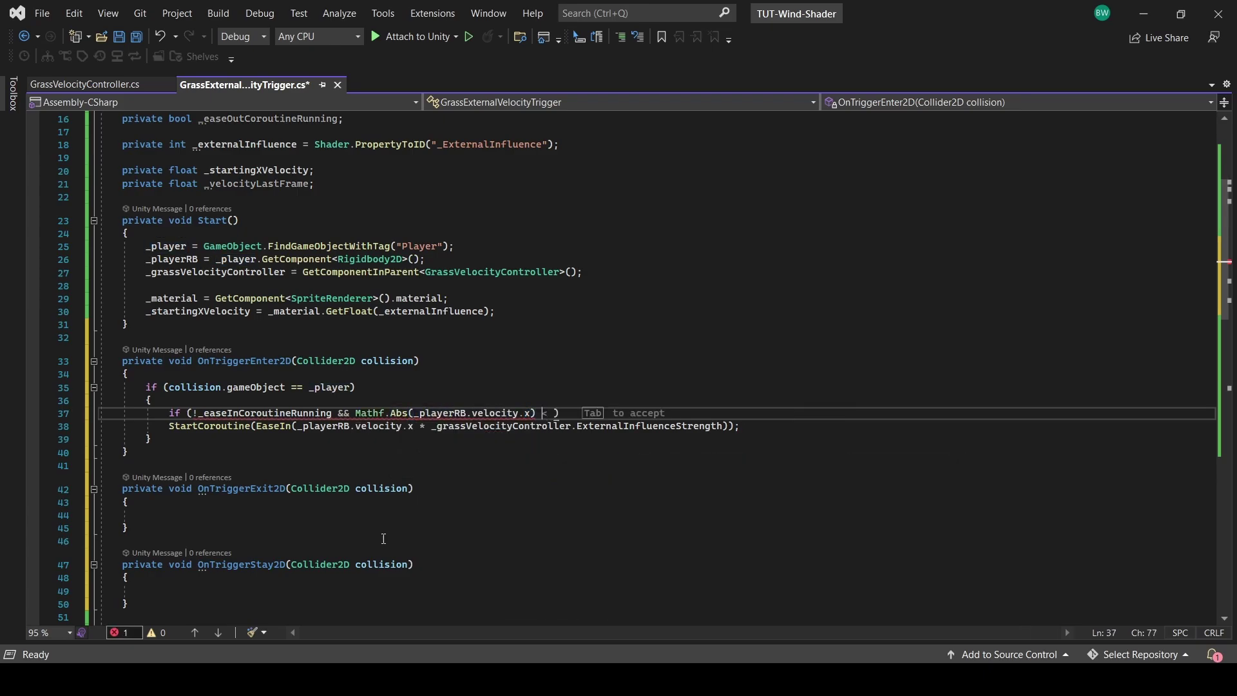
pyautogui.write('grassVelocityController')
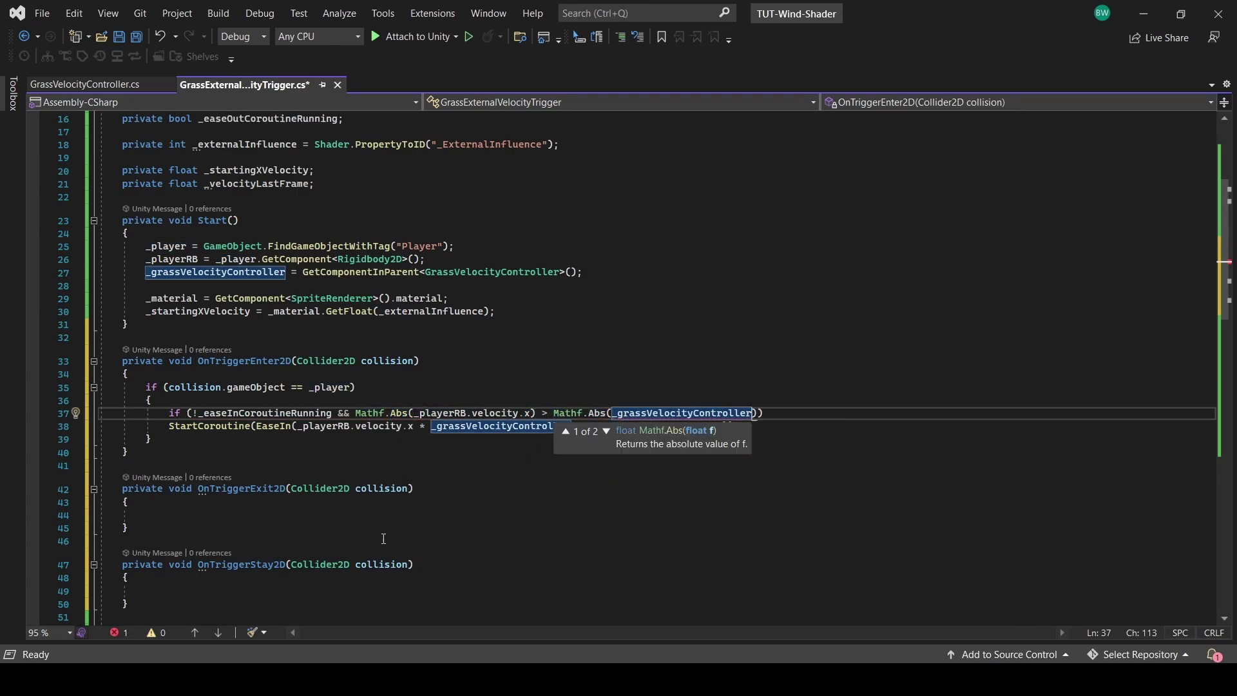
pyautogui.write('.VelocityThreshold')
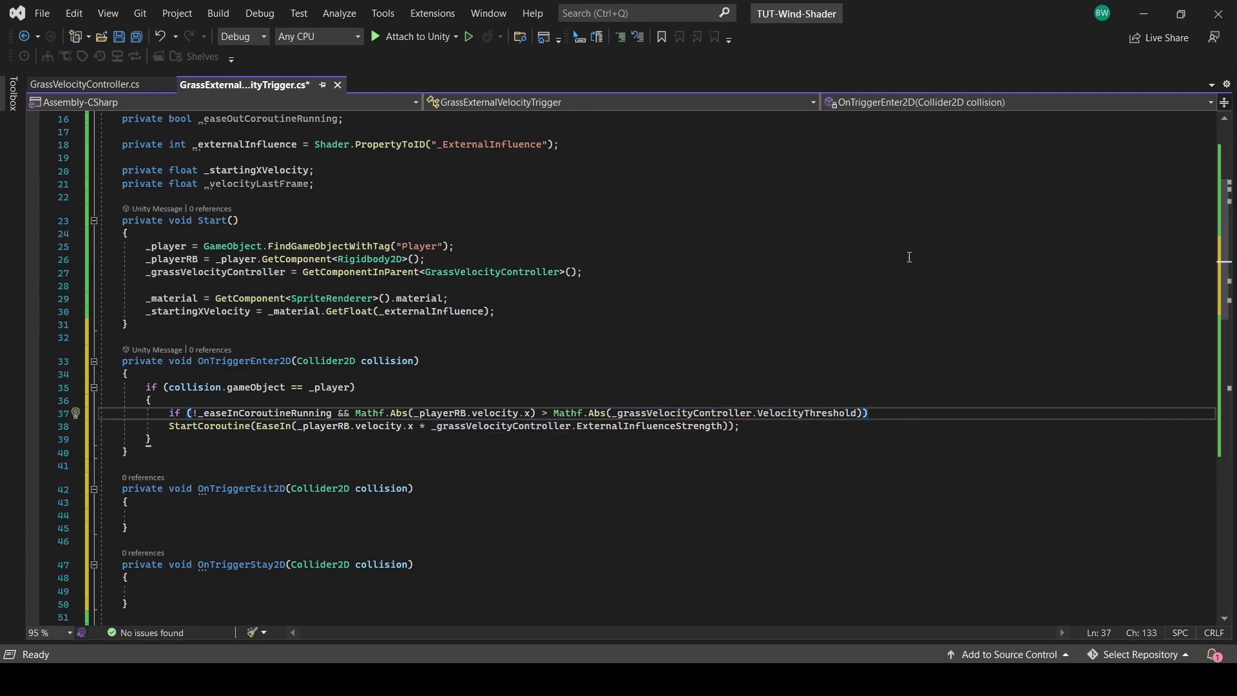
# Give the new velocity-threshold condition in OnTriggerEnter2D a braced block and move the StartCoroutine(EaseIn(...)) line into it, without a leftover blank line.
pyautogui.press('Return')
pyautogui.write('{')
pyautogui.press('Return')
pyautogui.click(171, 466)
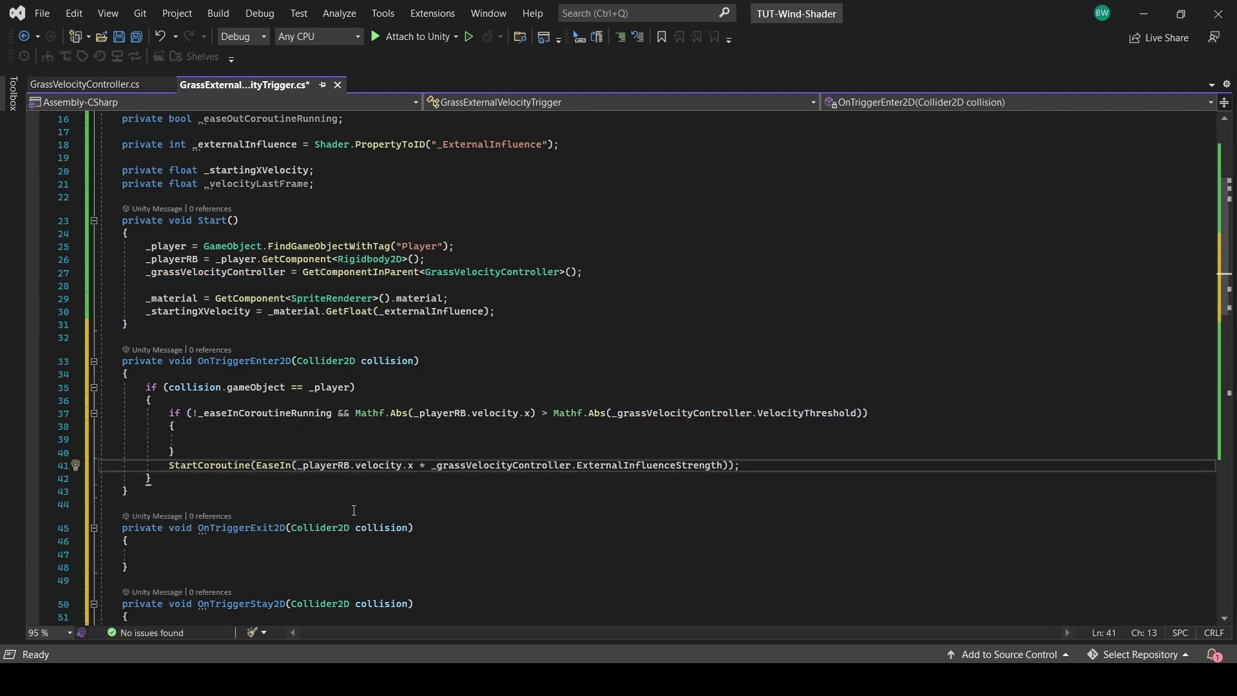
pyautogui.hotkey('alt', 'Up')
pyautogui.hotkey('alt', 'Up')
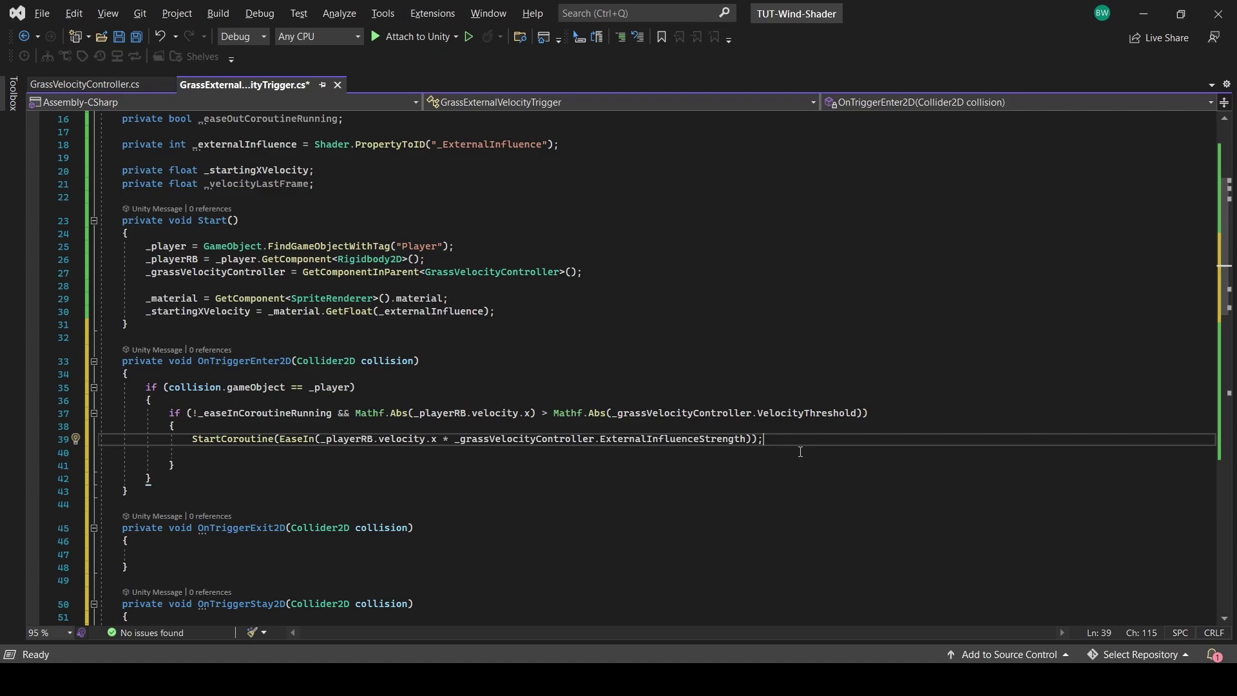
pyautogui.press('Delete')
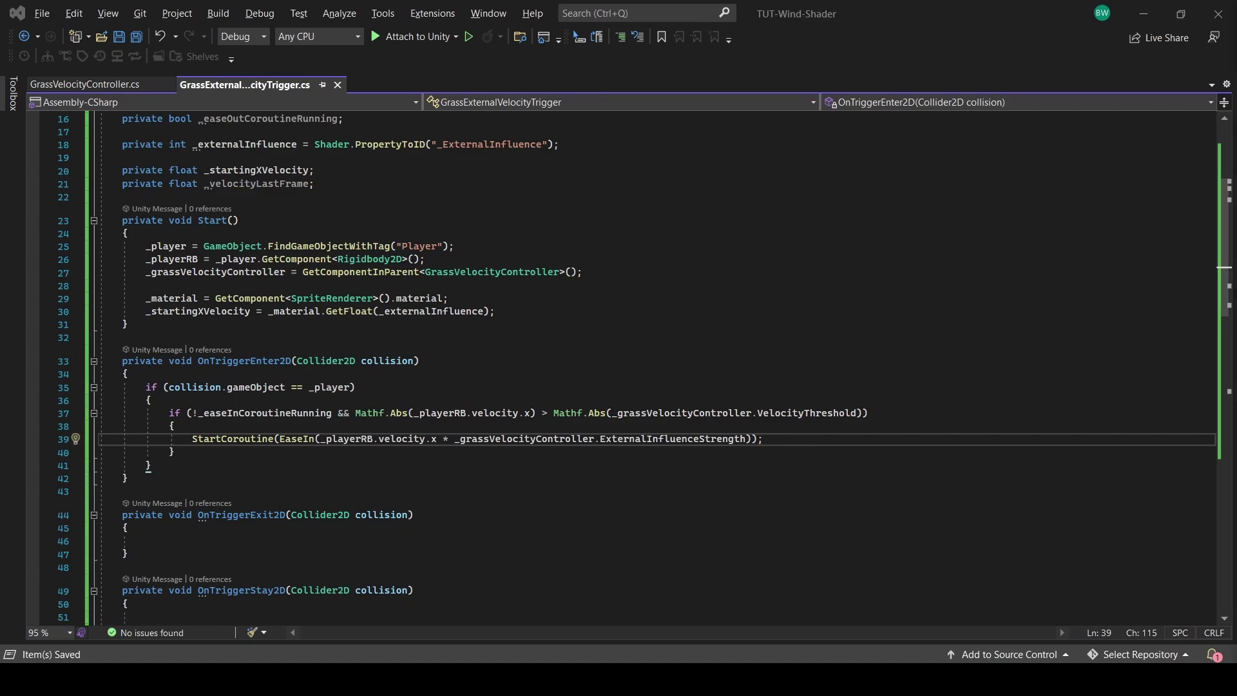
# In OnTriggerExit2D, add an if (collision.gameObject == _player) block that calls StartCoroutine(EaseOut()).
pyautogui.scroll(-4, 283, 390)
pyautogui.click(283, 386)
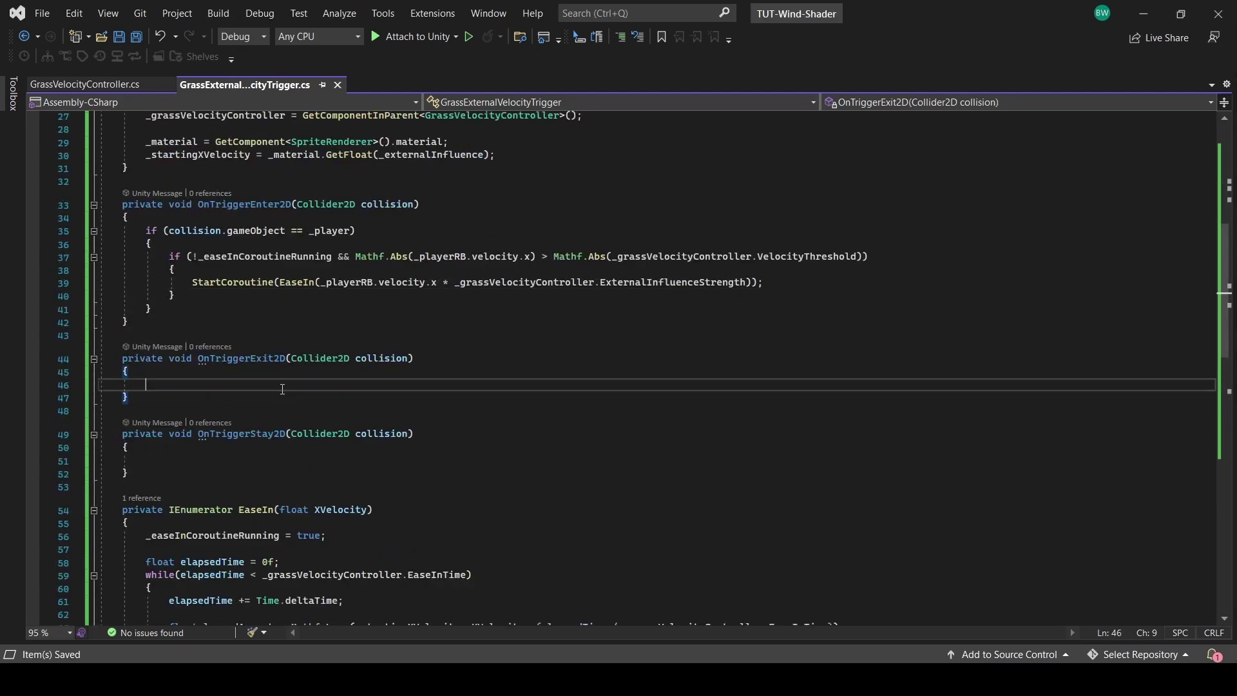
pyautogui.write('if (collision.gameObject == _player)')
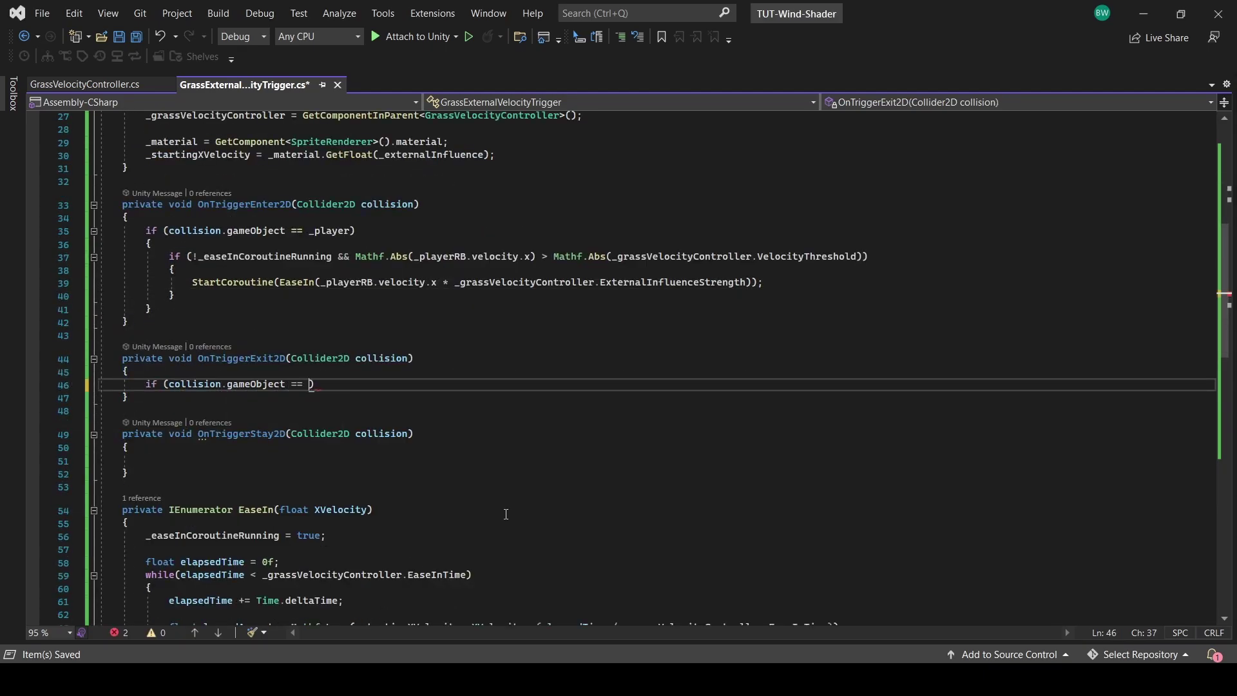
pyautogui.press('Return')
pyautogui.write('{')
pyautogui.press('Return')
pyautogui.write('StartCoroutine(E')
pyautogui.write('aseOut());')
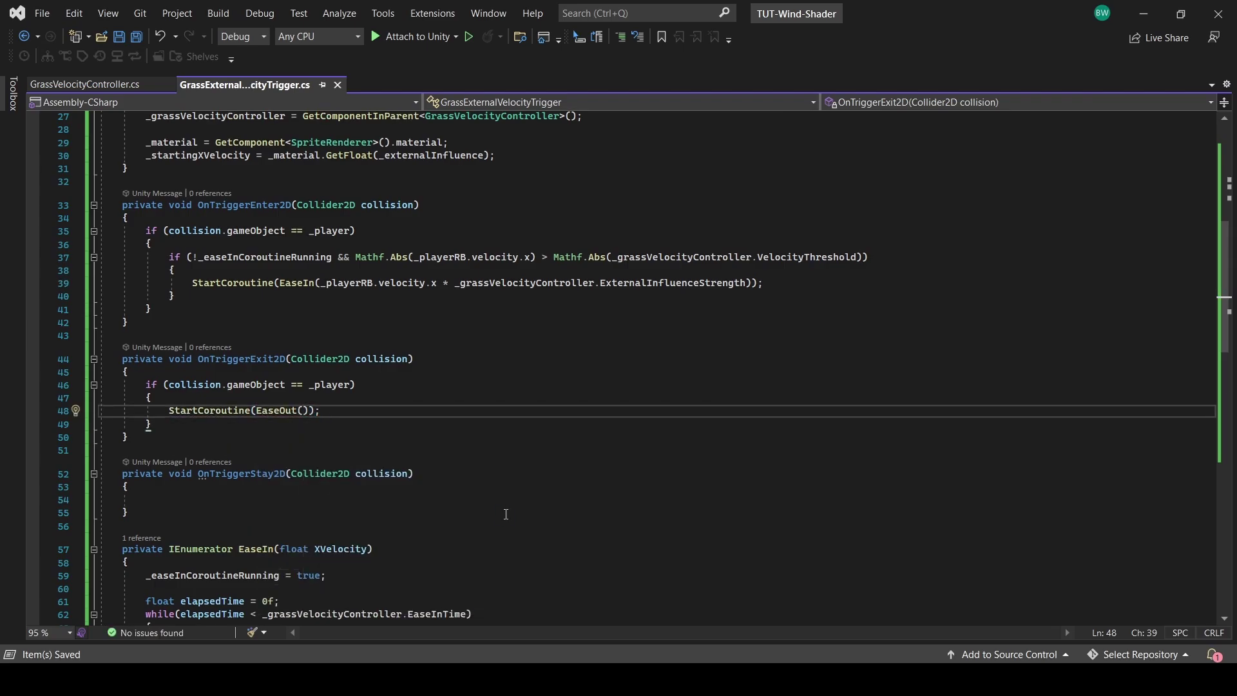
# In OnTriggerStay2D, add an if (collision.gameObject == _player) block with a few blank lines inside its braces.
pyautogui.scroll(-2, 506, 515)
pyautogui.click(146, 421)
pyautogui.write('if (collision.gameObject')
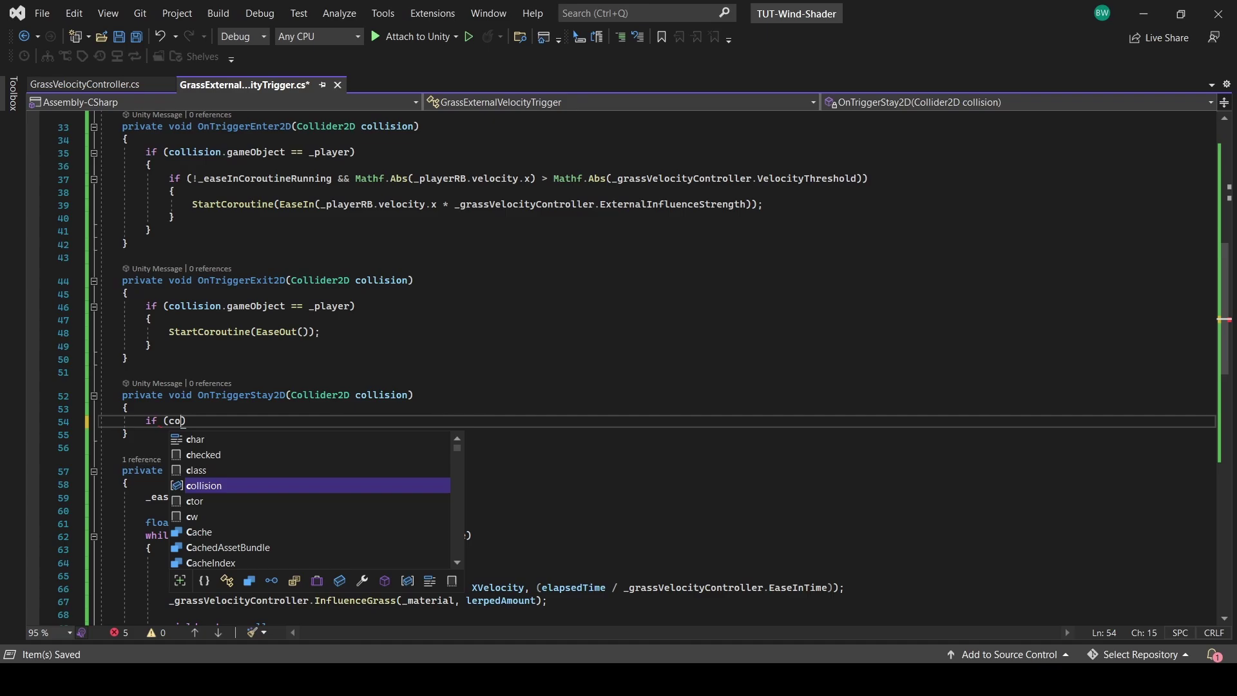
pyautogui.write(' == _player)')
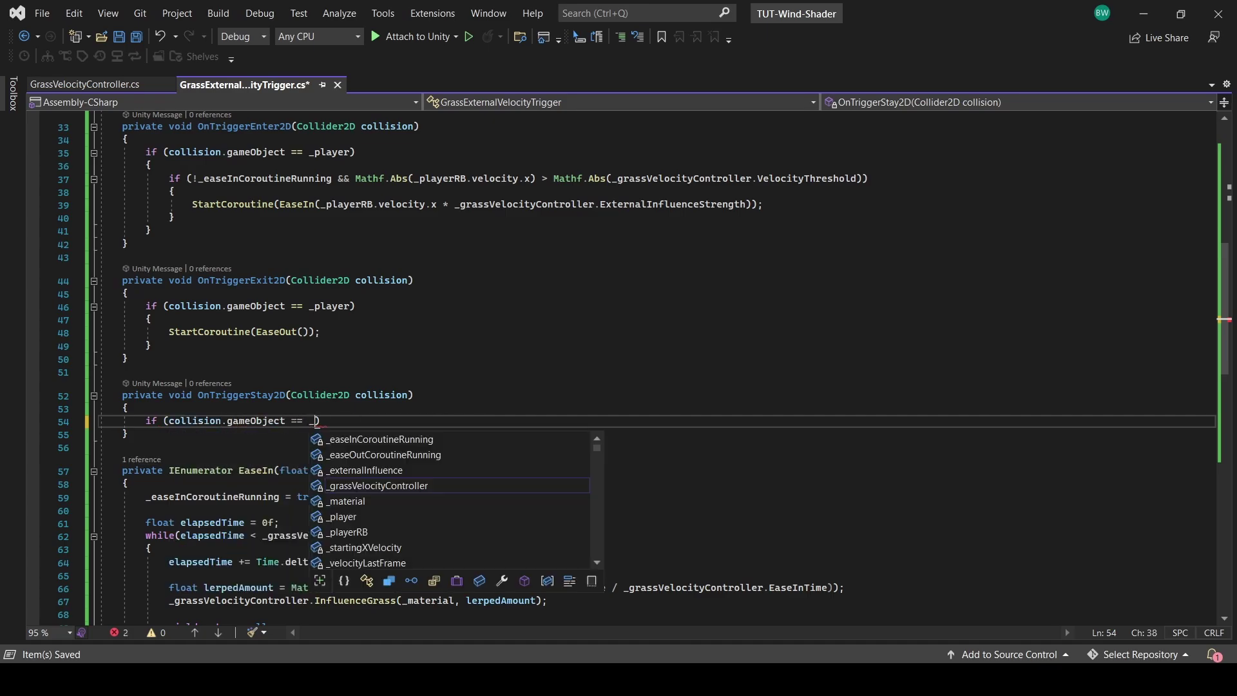
pyautogui.press('Return')
pyautogui.write('{')
pyautogui.press('Return')
pyautogui.press('Return')
pyautogui.press('Return')
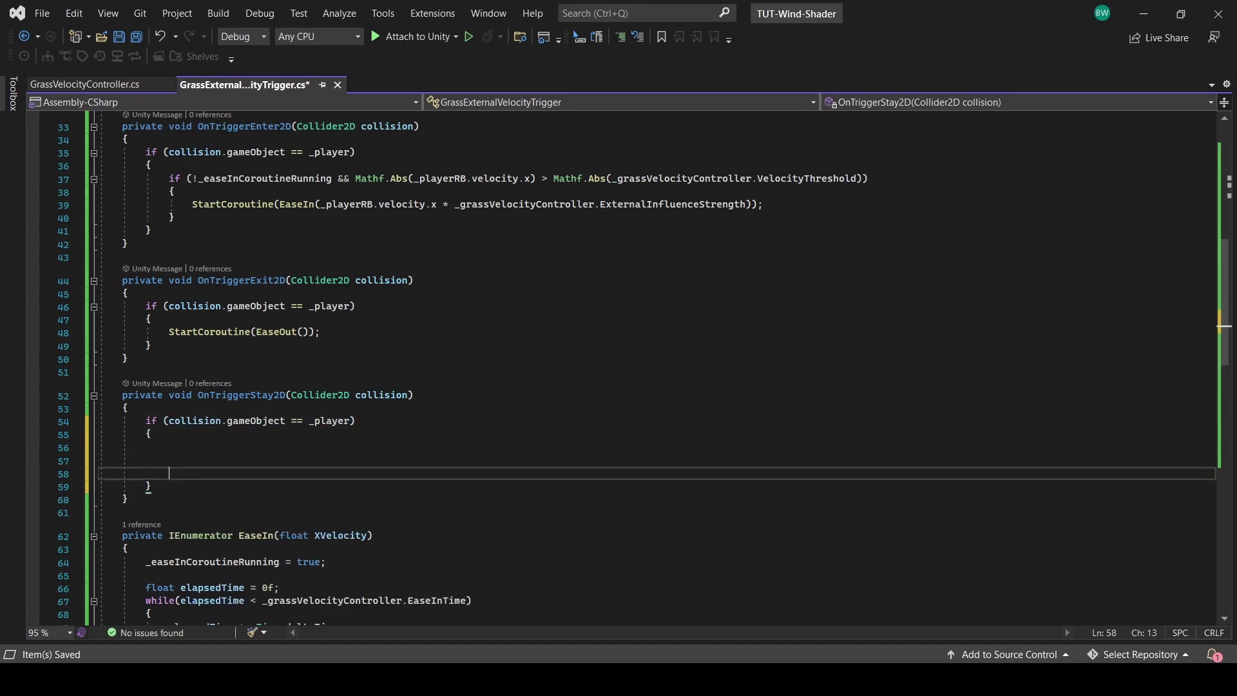
# On the last line of OnTriggerStay2D's player check, assign _velocityLastFrame = _playerRB.velocity.x.
pyautogui.write('_velocityLastFrame')
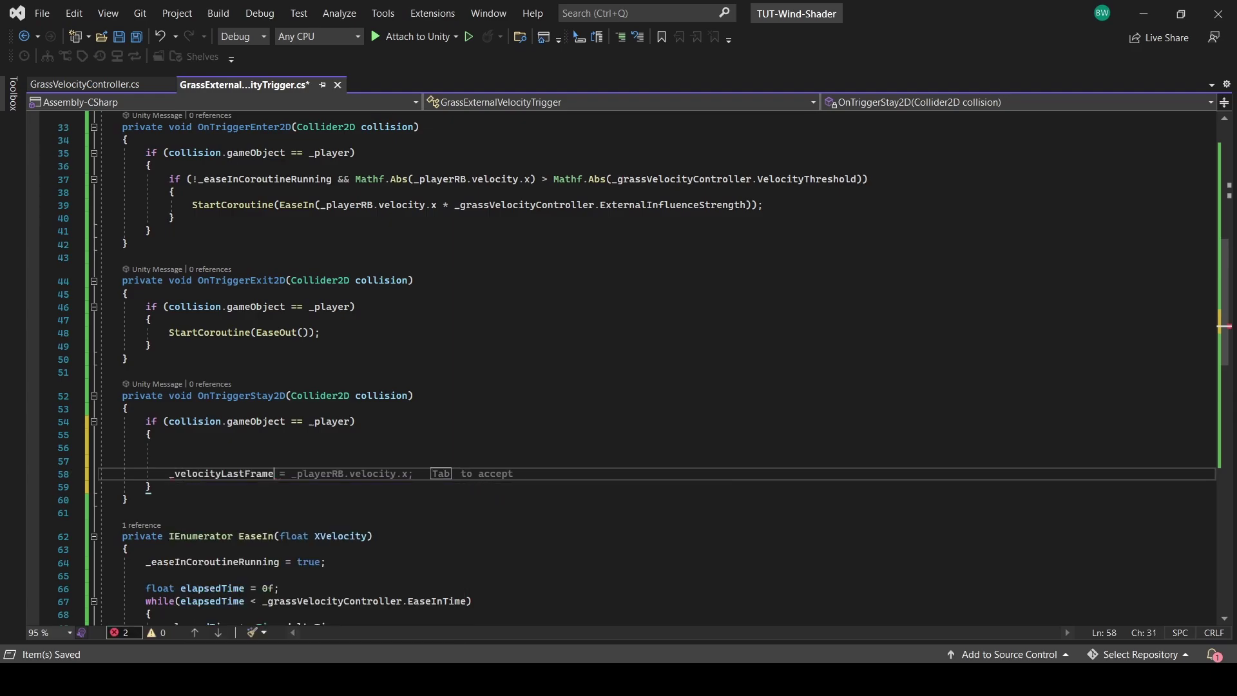
pyautogui.write(' = _player')
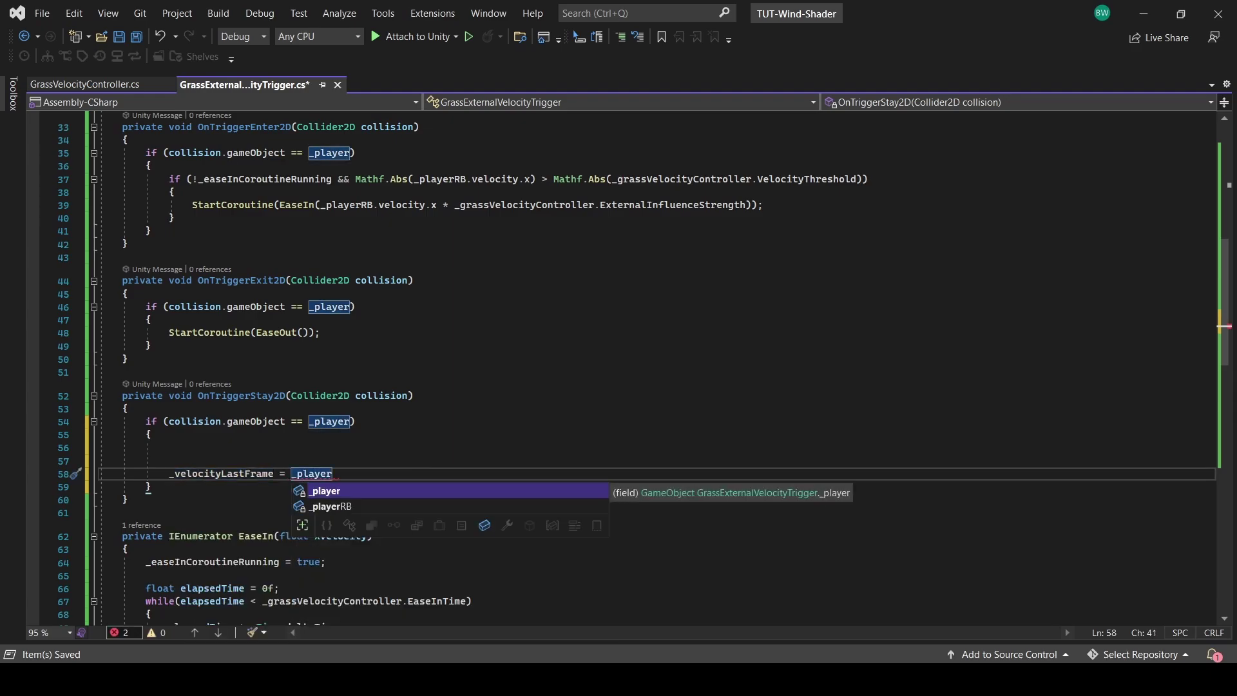
pyautogui.write('RB.velocity.x')
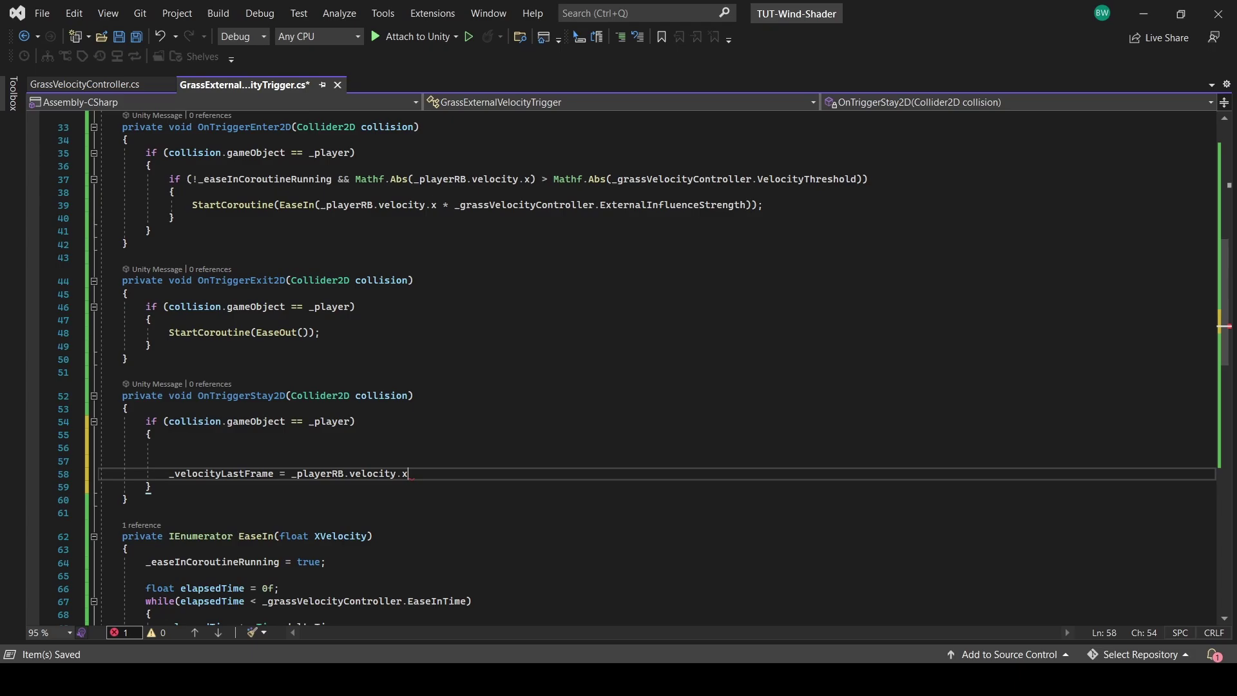
# Above the _velocityLastFrame assignment, add an if requiring Mathf.Abs(_velocityLastFrame) above and Mathf.Abs(_playerRB.velocity.x) below Mathf.Abs(_grassVelocityController.VelocityThreshold).
pyautogui.press('Up')
pyautogui.press('Up')
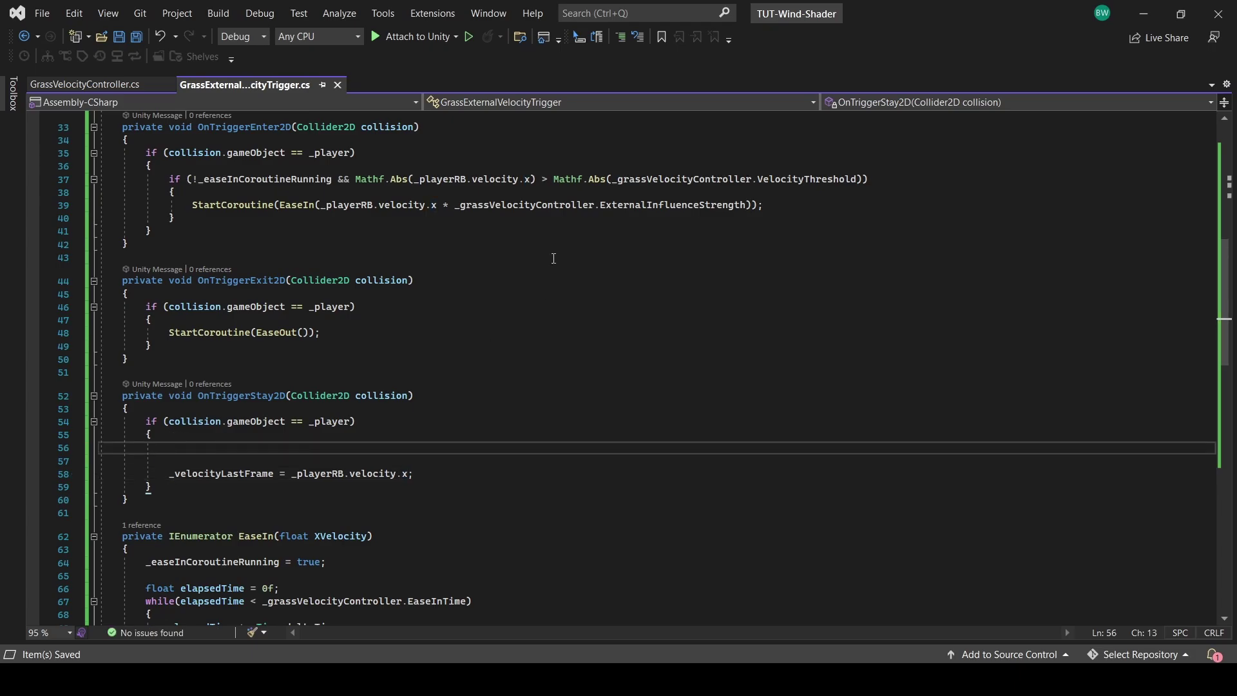
pyautogui.write('if (Mathf.abs(_velocityLastFrame) > Mathf.Abs(')
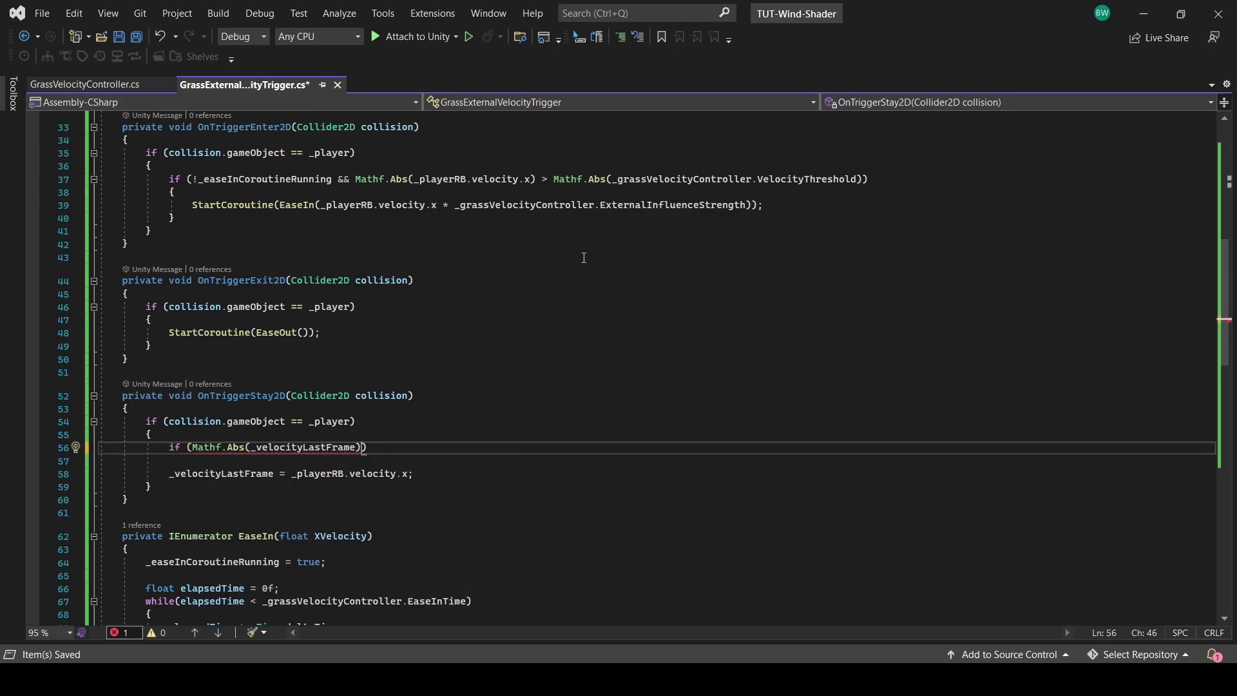
pyautogui.write('_grassVelocityController.VelocityThreshold) &&')
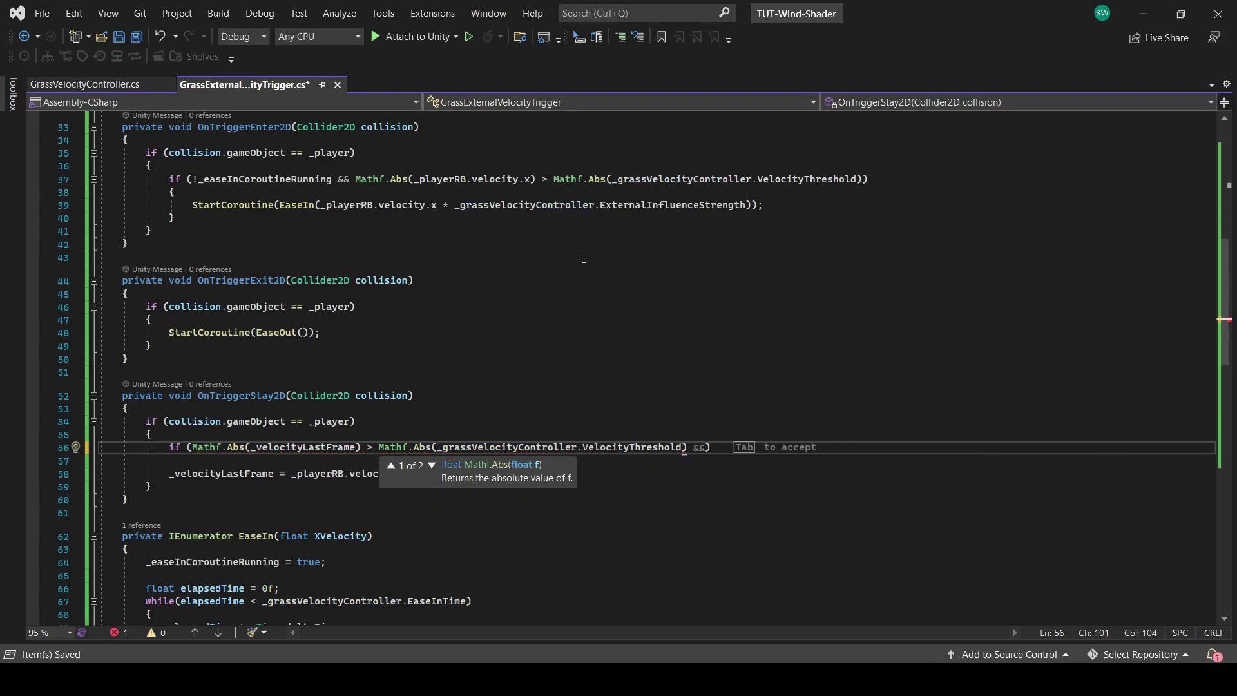
pyautogui.press('Return')
pyautogui.write('Mathf.Abs(_playerRB.velocity.x)')
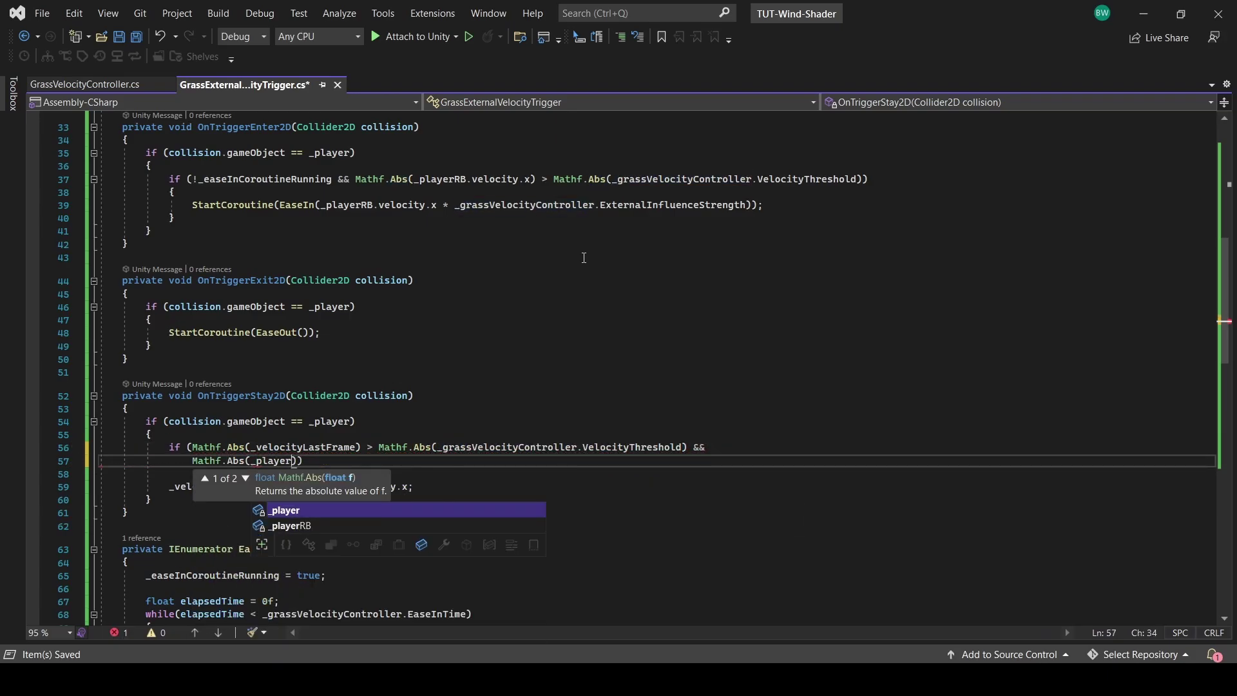
pyautogui.write(' < Mathf.Abs(_grassVelocityController.VelocityThreshold))')
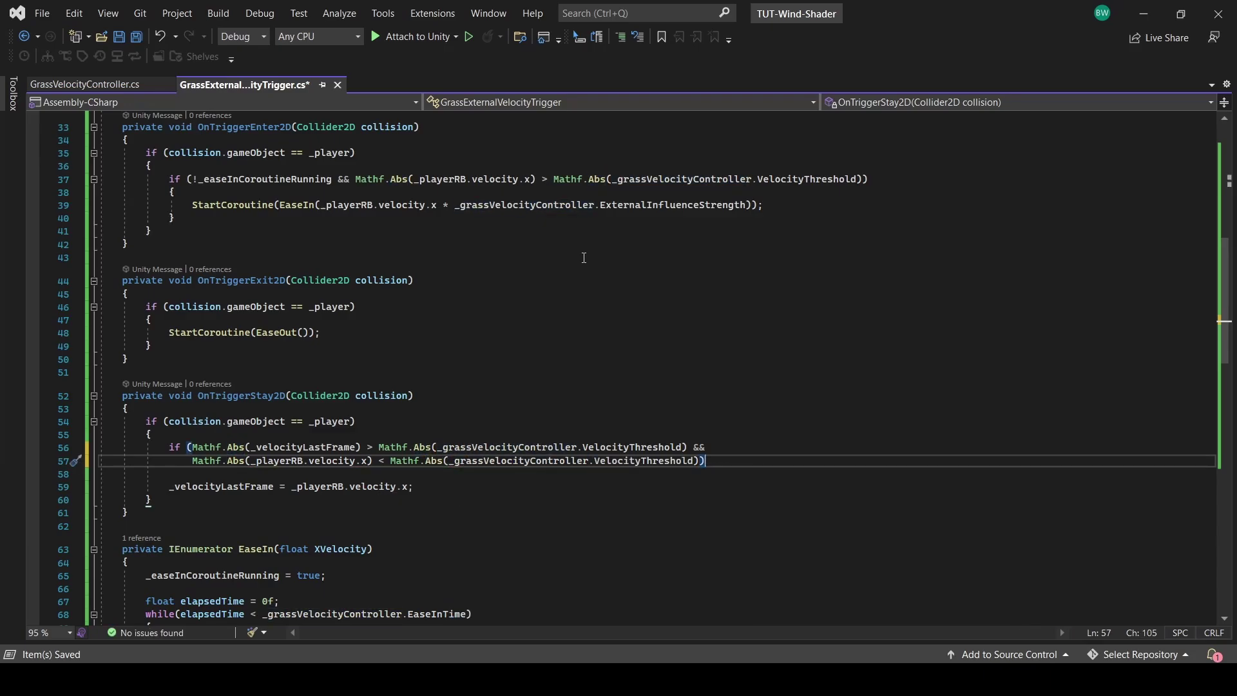
# Give OnTriggerStay2D's first velocity condition a braced block that calls StartCoroutine(EaseOut()).
pyautogui.press('Return')
pyautogui.write('{')
pyautogui.press('Return')
pyautogui.write('StartCoroutine(EaseOut());')
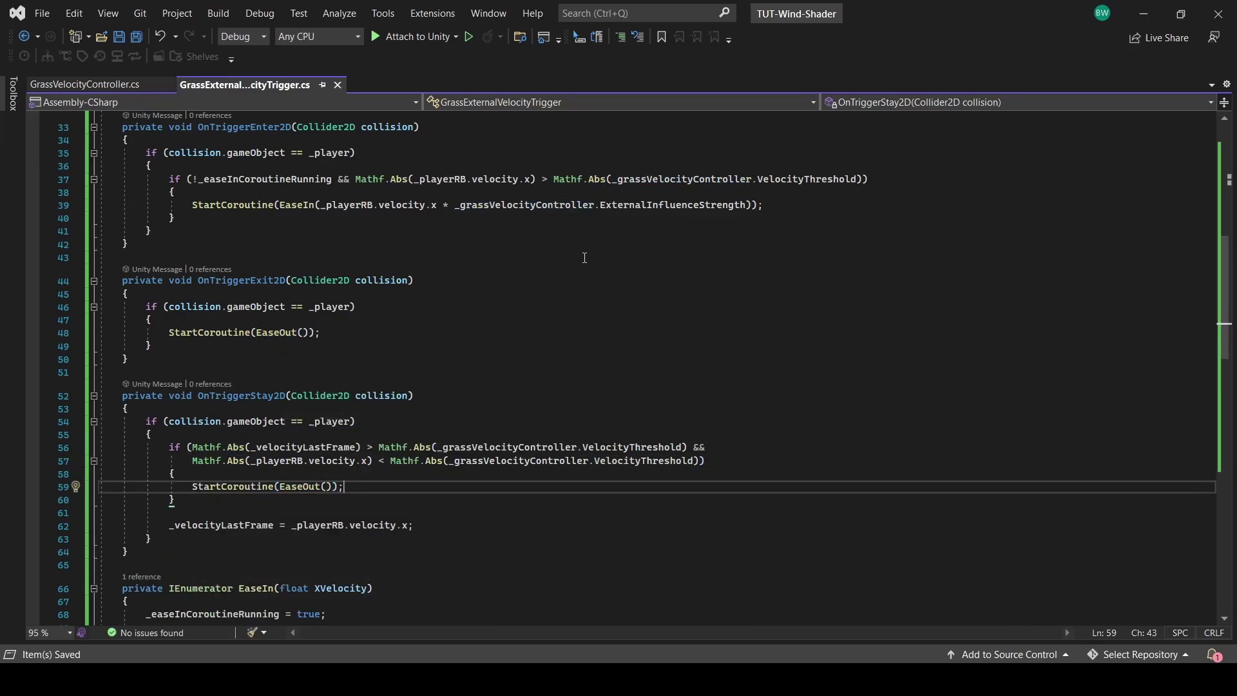
# Below the EaseOut block, add an else if requiring Mathf.Abs(_velocityLastFrame) below and Mathf.Abs(_playerRB.velocity.x) above Mathf.Abs(_grassVelocityController.VelocityThreshold).
pyautogui.press('Down')
pyautogui.press('Return')
pyautogui.press('Return')
pyautogui.write('else if (Mathf.Abs(_')
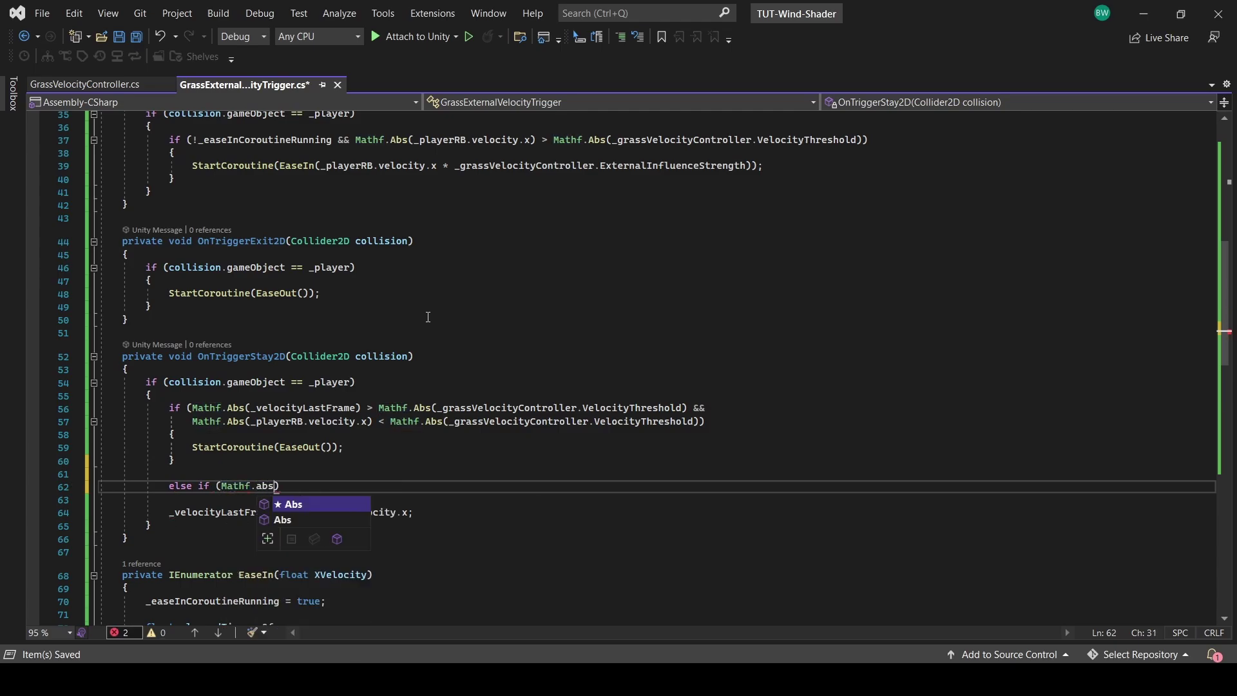
pyautogui.write('velocityLastFrame) < Mathf')
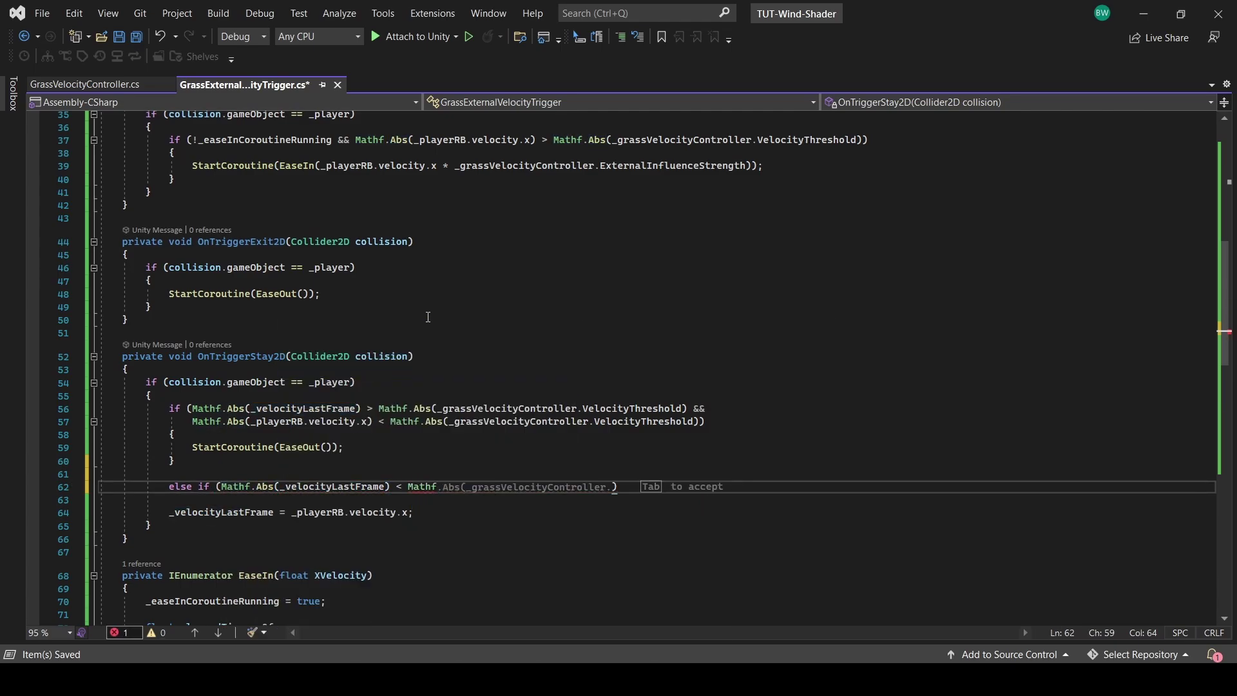
pyautogui.write('&&')
pyautogui.press('Return')
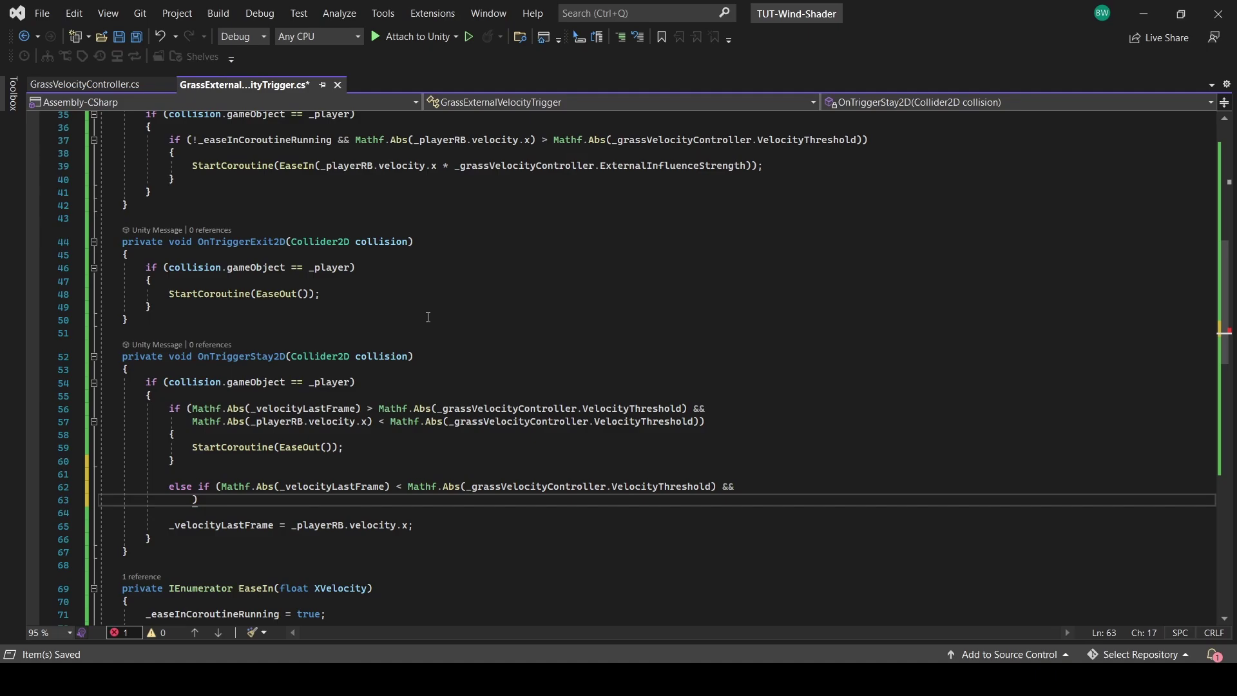
pyautogui.write('Mathf.Abs(_playerRB.velocity.x')
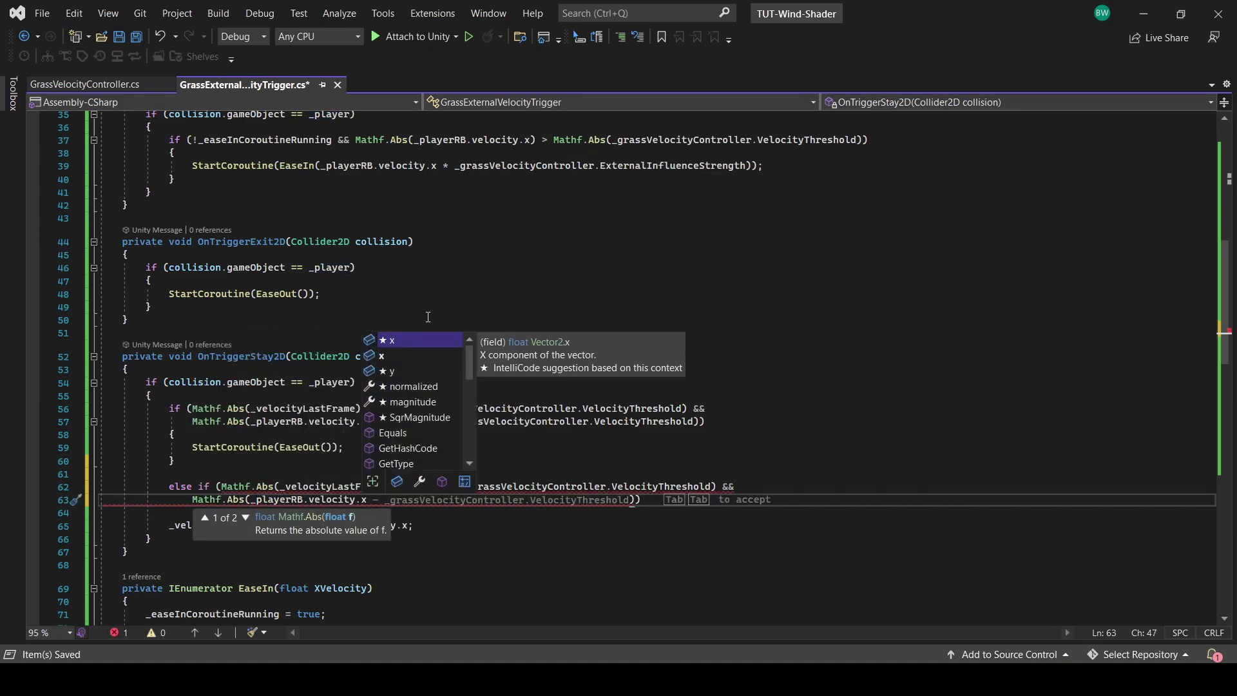
pyautogui.write(') > Mathf.Abs(_g')
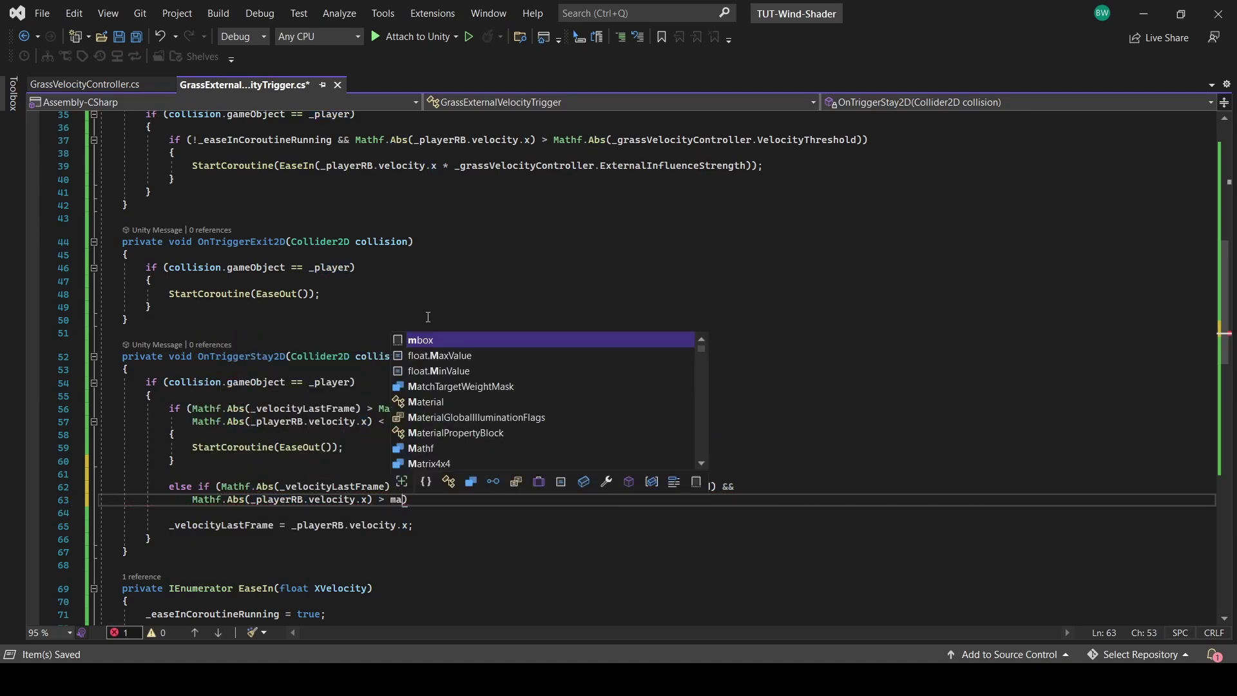
pyautogui.write('rassVelocityController.VelocityThreshold')
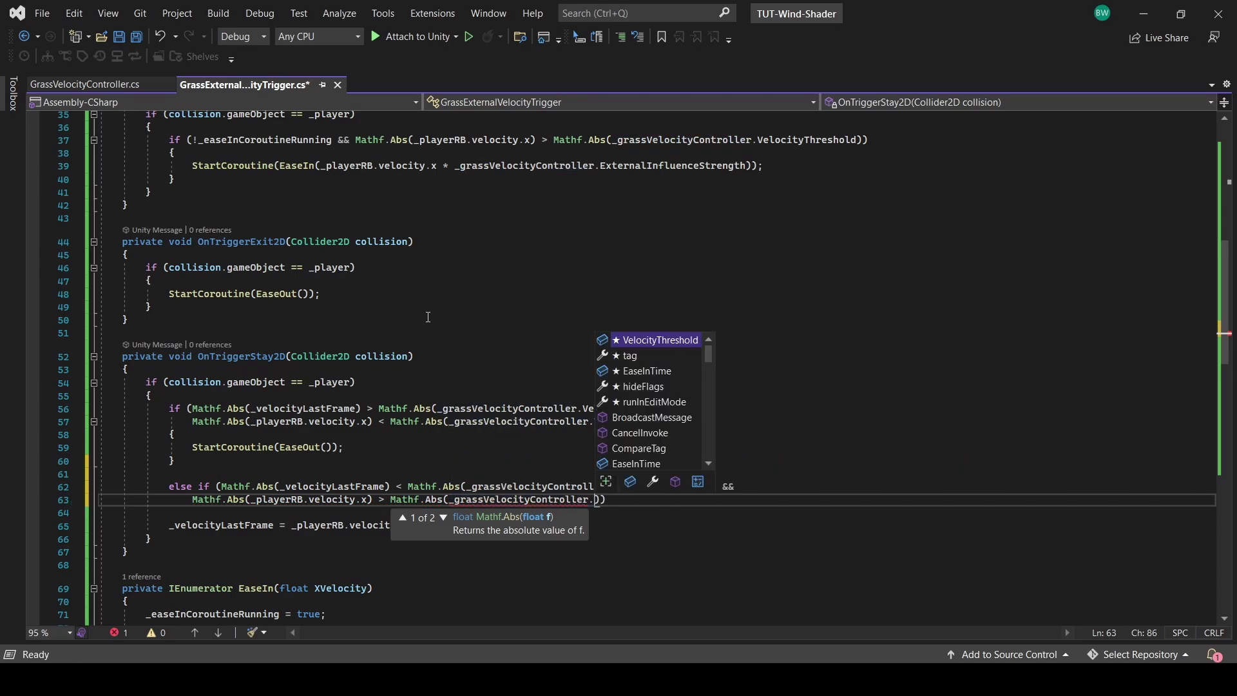
# Give OnTriggerStay2D's else if a braced block that calls StartCoroutine(EaseIn(_playerRB.velocity.x * _grassVelocityController.ExternalInfluenceStrength)).
pyautogui.press('End')
pyautogui.press('Return')
pyautogui.write('{')
pyautogui.press('Return')
pyautogui.write('StartCoroutine(EaseIn(_player')
pyautogui.scroll(-1, 429, 317)
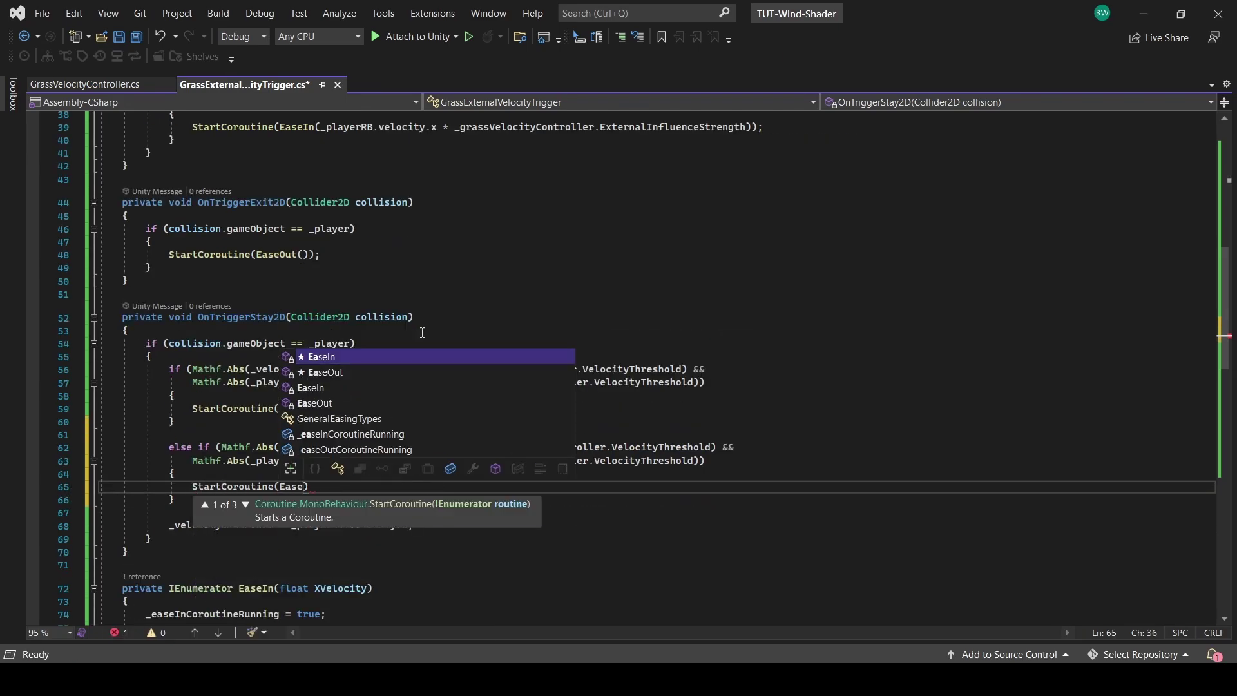
pyautogui.write('RB.velocity.x * _grassVelocityController.str')
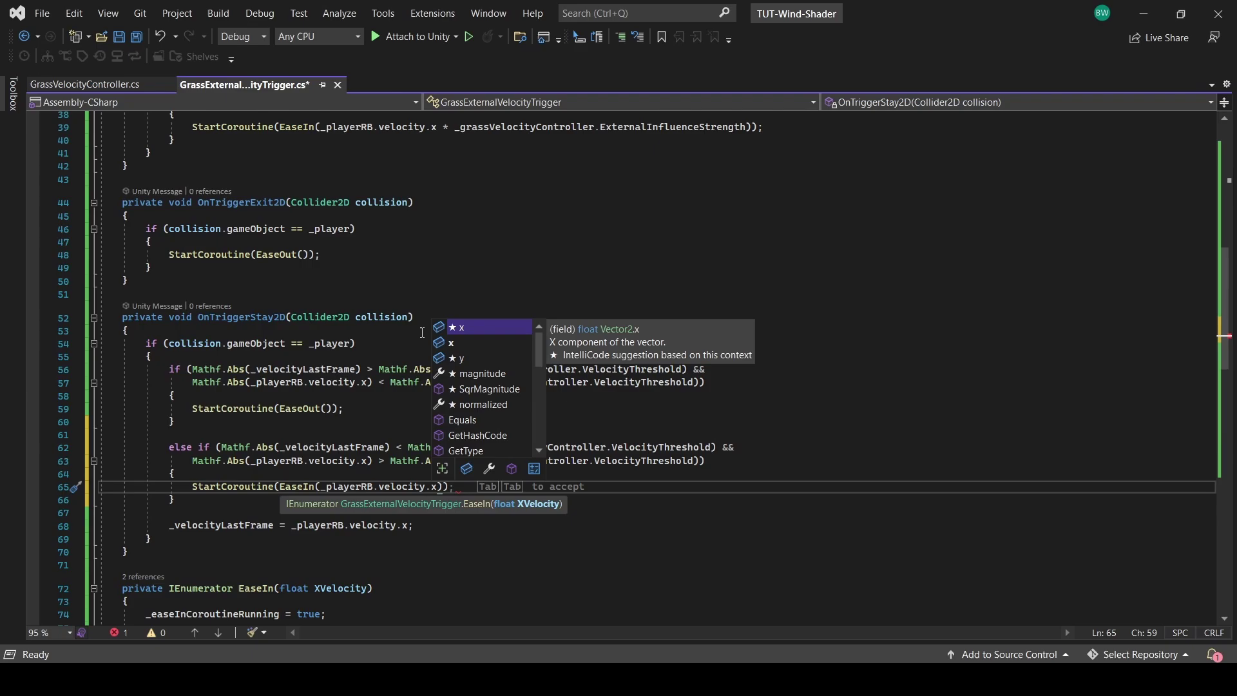
pyautogui.press('Tab')
pyautogui.press('End')
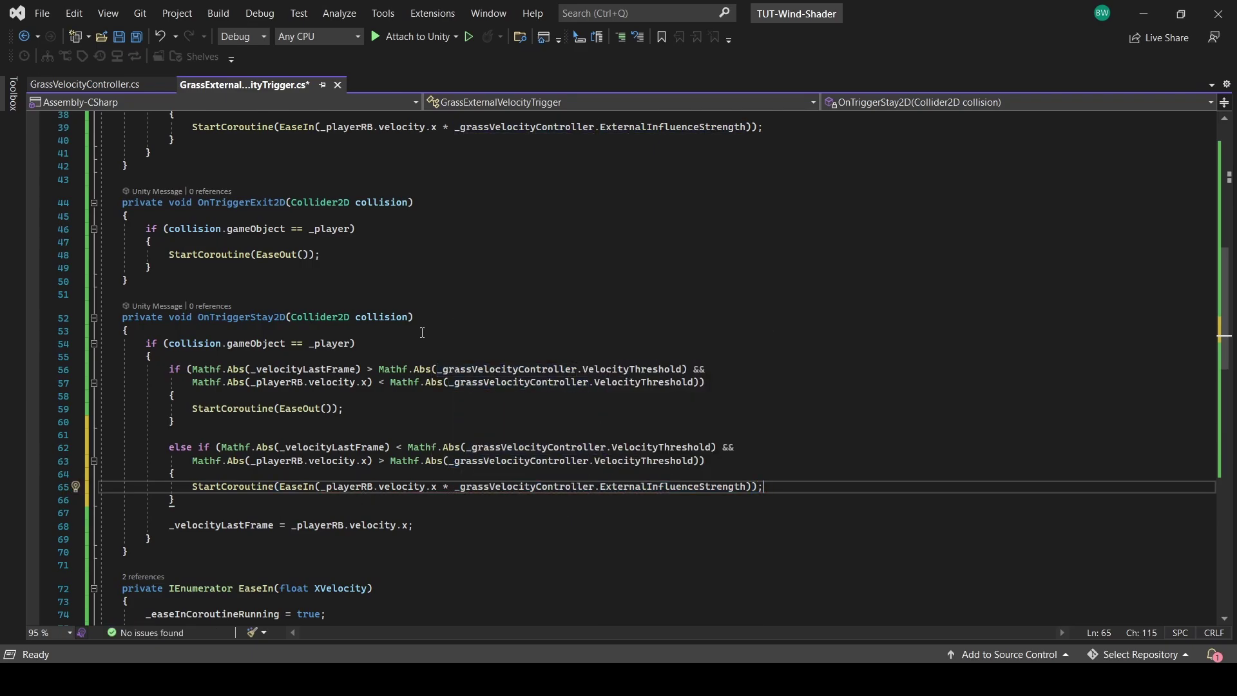
pyautogui.write(';')
# Below the EaseIn block, add an else if requiring !_easeInCoroutineRunning, !_easeOutCoroutineRunning and Mathf.Abs(_playerRB.velocity.x) above Mathf.Abs(_grassVelocityController.VelocityThreshold).
pyautogui.press('Down')
pyautogui.press('Return')
pyautogui.press('Return')
pyautogui.write('else if (_')
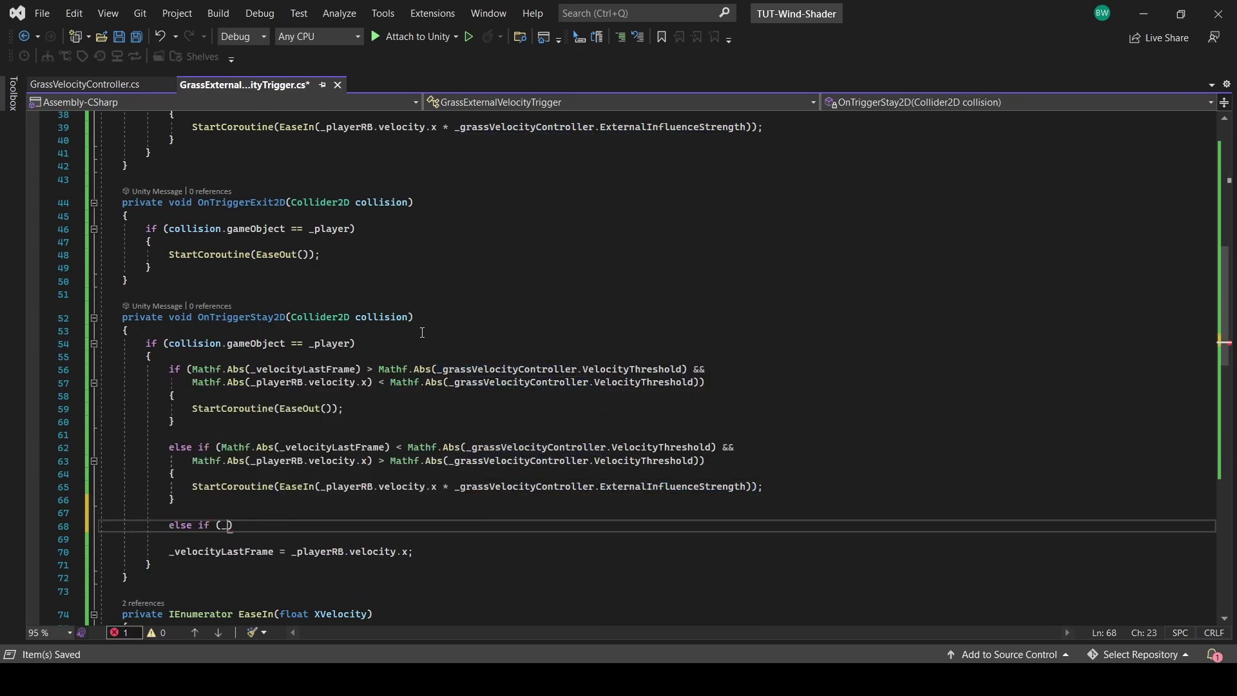
pyautogui.press('BackSpace')
pyautogui.write('!_easeInCoroutineRunning && !_easeOutCoroutineRunning &&')
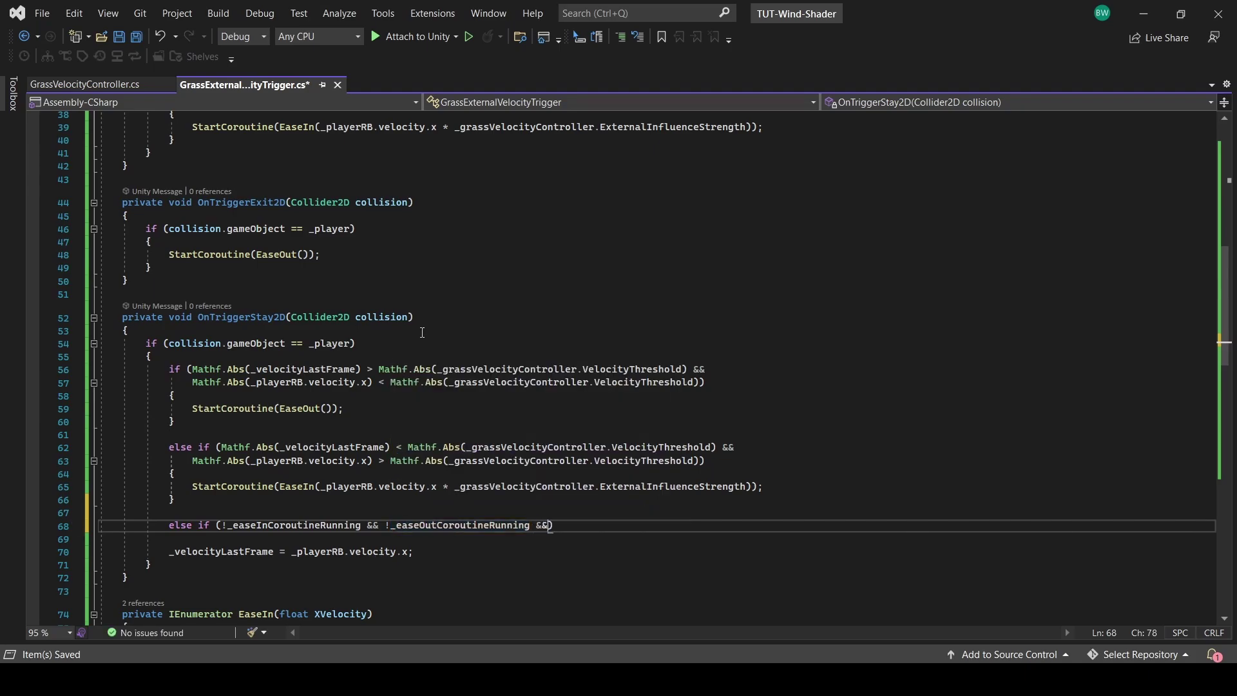
pyautogui.press('Return')
pyautogui.write('Mathf.Abs(_playerRB.velocity.')
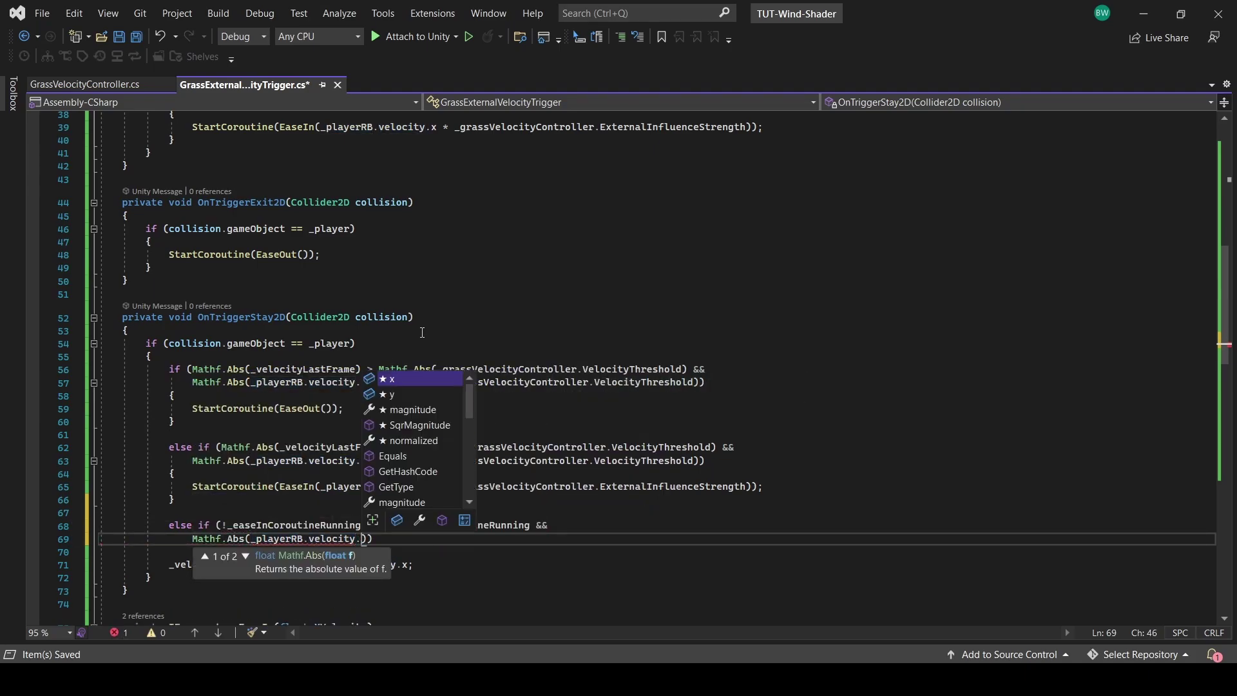
pyautogui.write('x) > Mathf.Abs(_grassVelocityController')
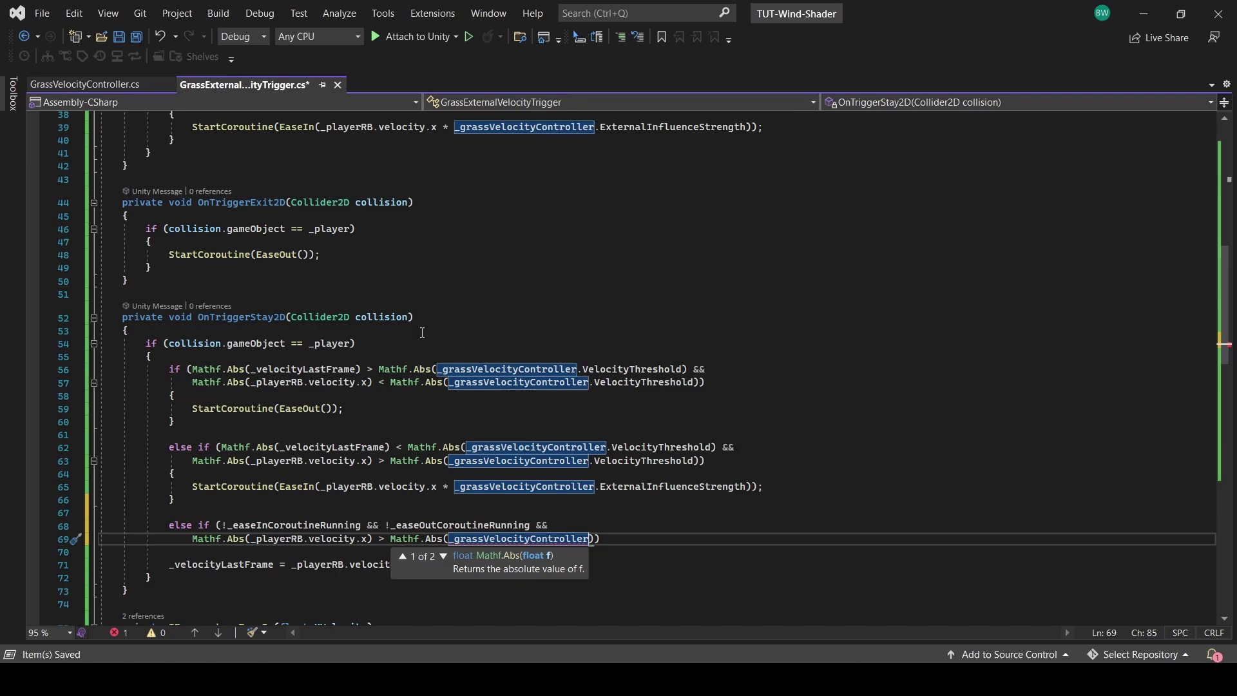
pyautogui.write('.VelocityThreshold')
# Give the last else if a braced block calling _grassVelocityController.InfluenceGrass(_material, _playerRB.velocity.x * _grassVelocityController.ExternalInfluenceStrength), and save the script.
pyautogui.press('End')
pyautogui.press('Return')
pyautogui.write('{')
pyautogui.press('Return')
pyautogui.write('_grassVelocityController.InfluenceGrass')
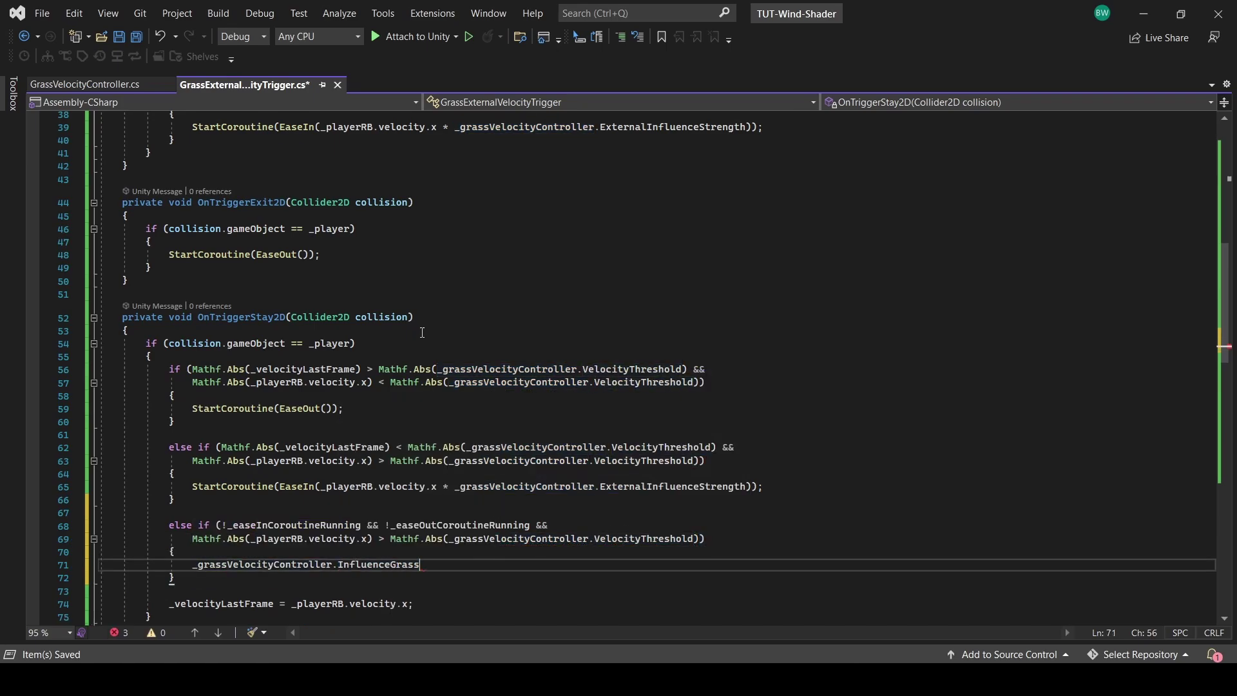
pyautogui.write('(_material, _playerRB.velocity.x * _grassVelocityController')
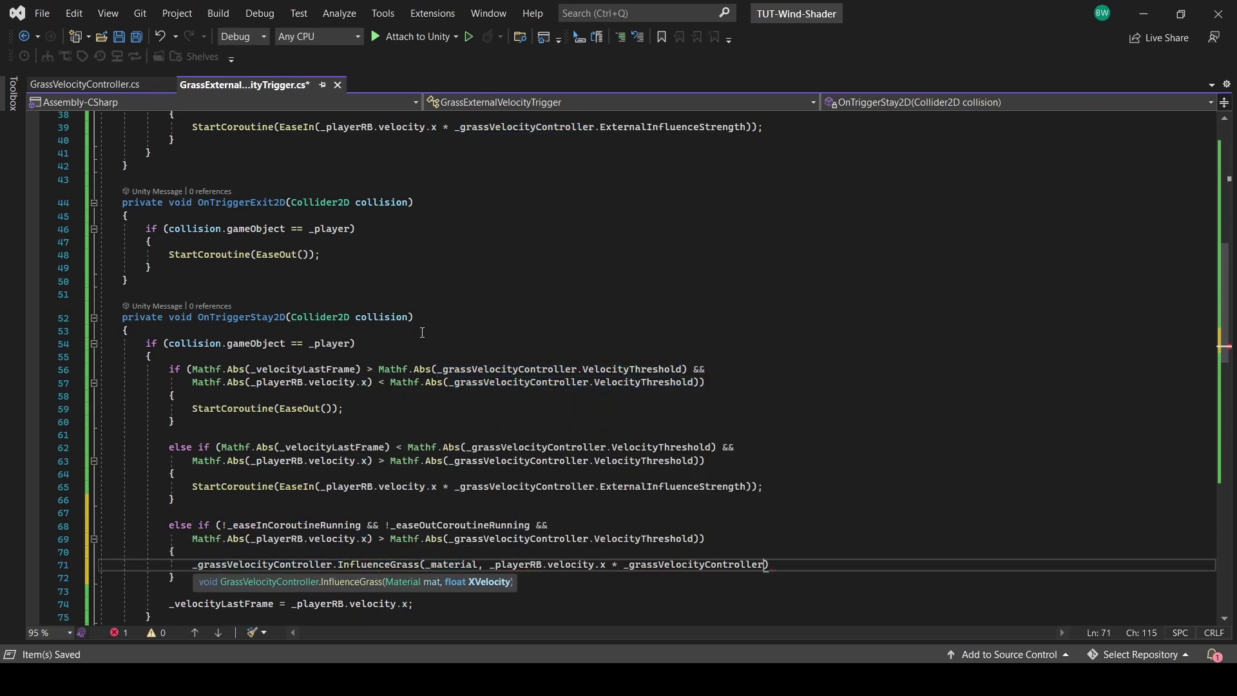
pyautogui.write('.ExternalInfluenceStrength);')
pyautogui.scroll(-2, 422, 332)
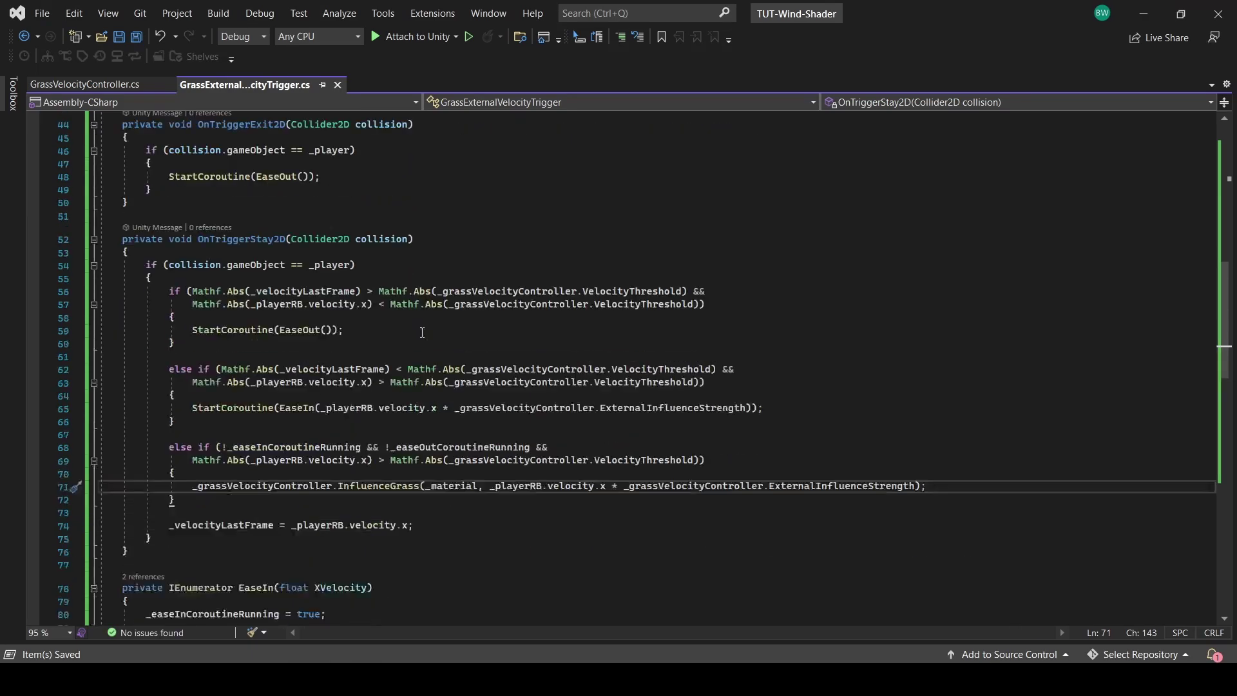
# Switch to Unity and playtest the scene, running and jumping the player through the hanging vines and seaweed to check their bending.
pyautogui.click(619, 207)
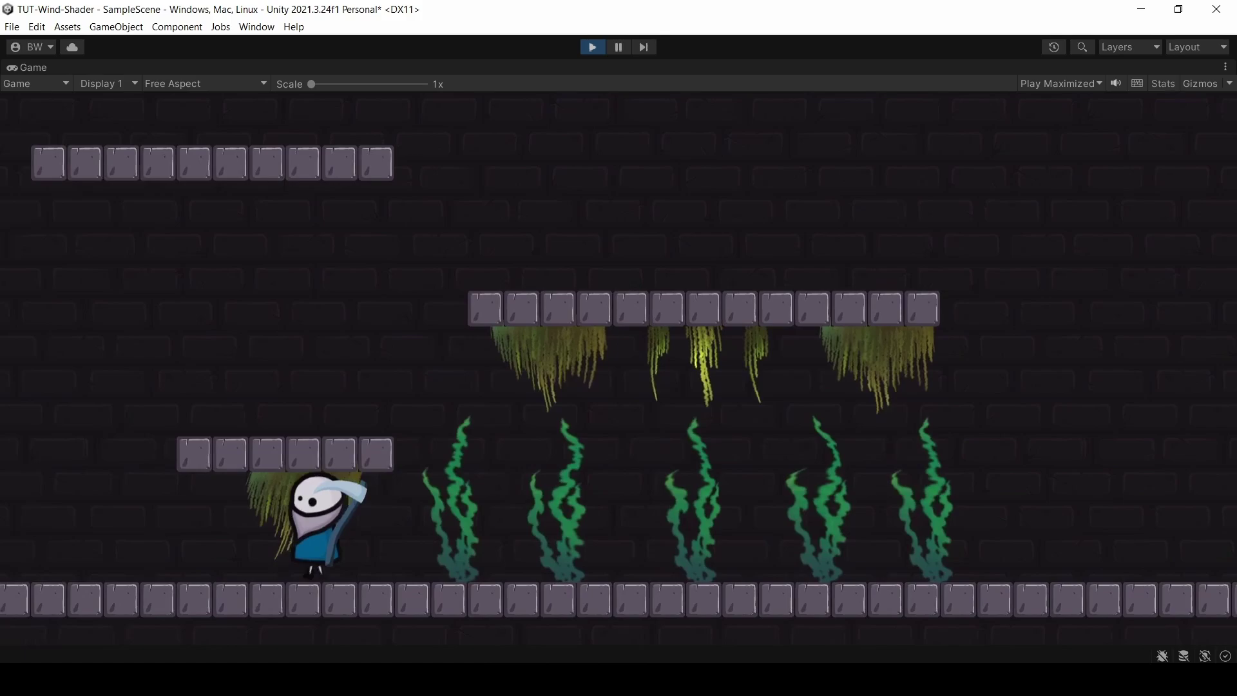
pyautogui.press('d')
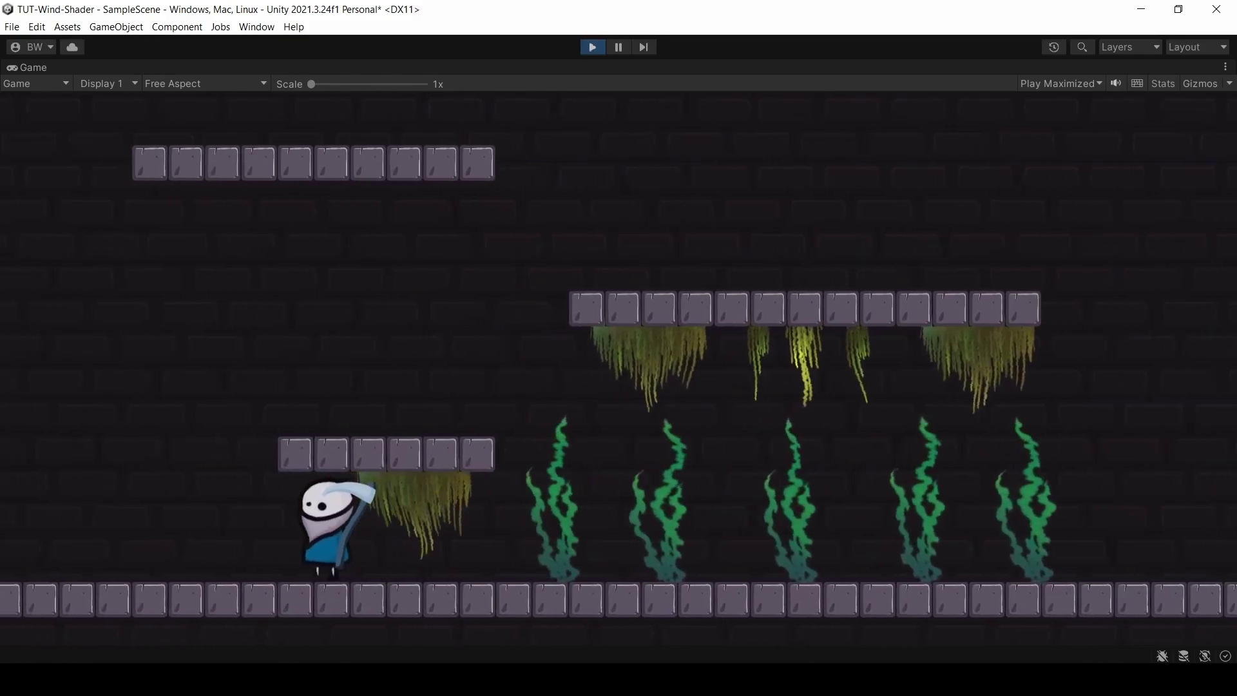
pyautogui.press('d')
pyautogui.press('space')
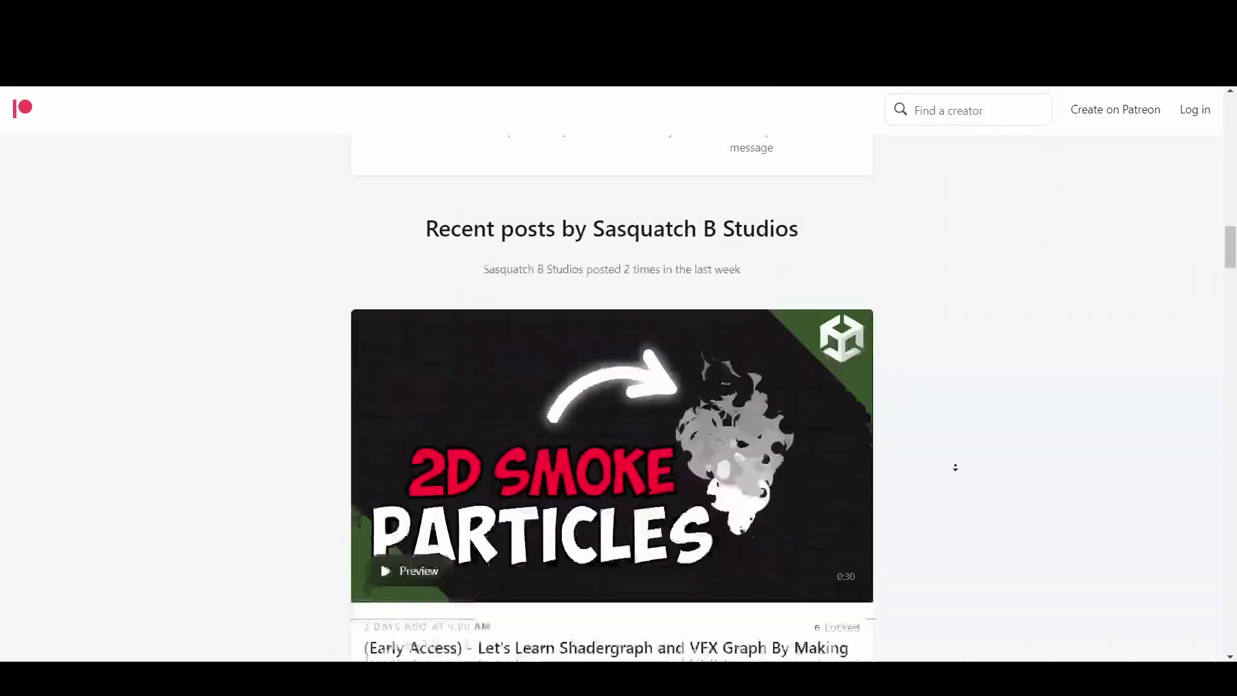
# Look through the creator's Patreon posts and the GitHub list of TUT project repositories in the browser.
pyautogui.scroll(-5, 956, 470)
pyautogui.scroll(-15, 956, 471)
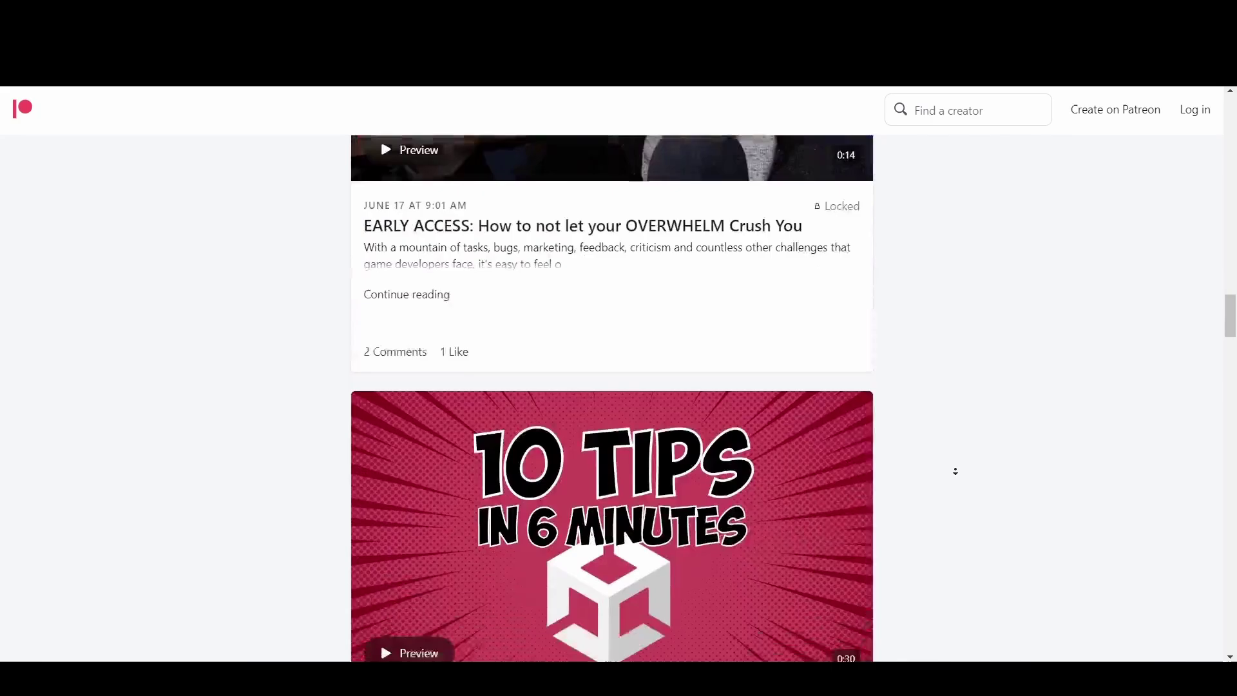
pyautogui.scroll(-15, 956, 471)
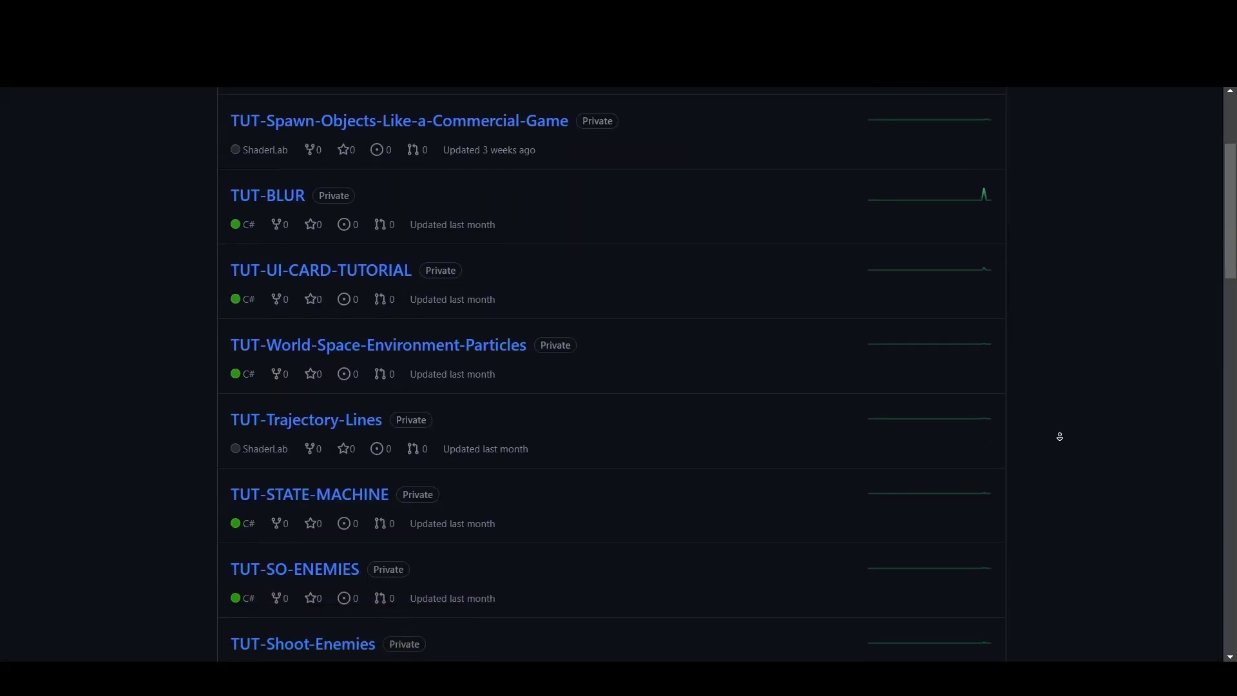
pyautogui.scroll(-10, 1060, 437)
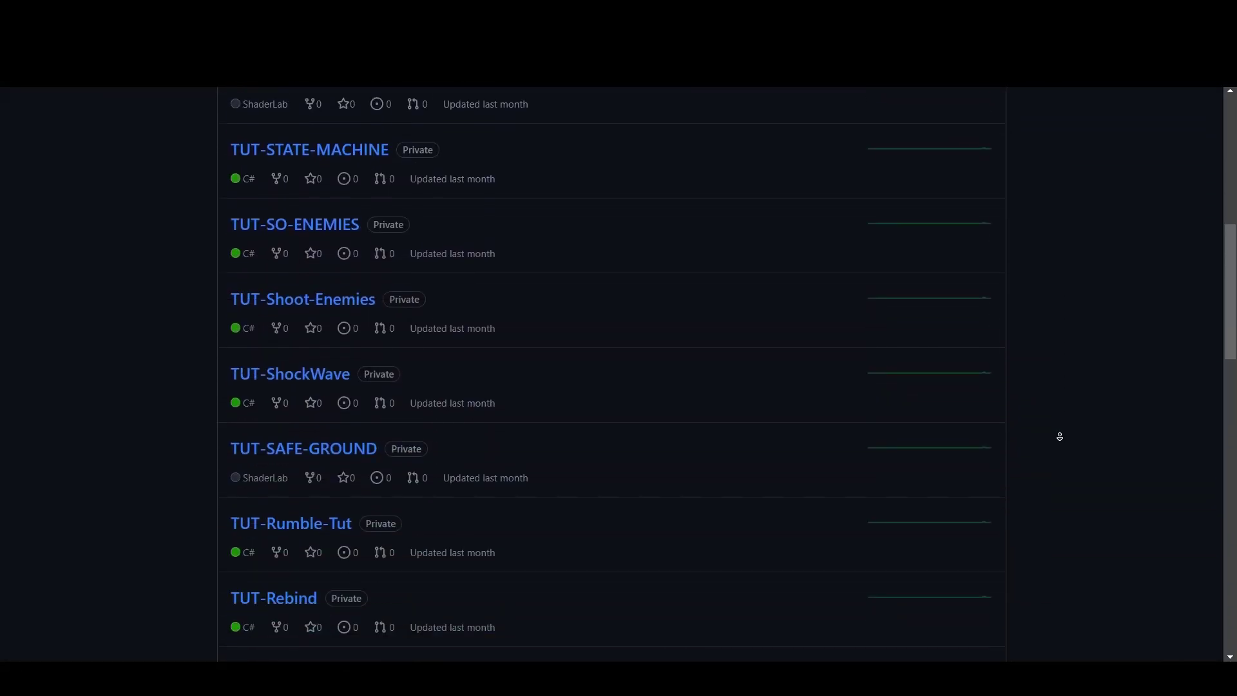
pyautogui.scroll(-10, 1060, 437)
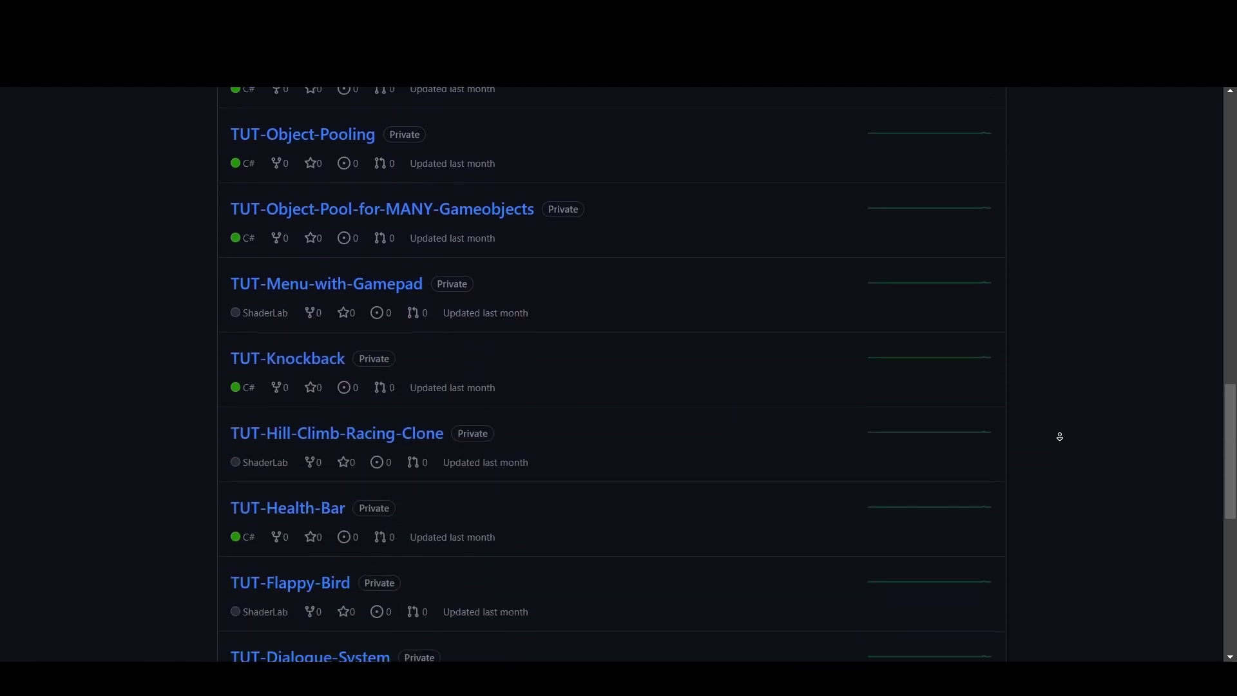
pyautogui.scroll(-4, 1059, 437)
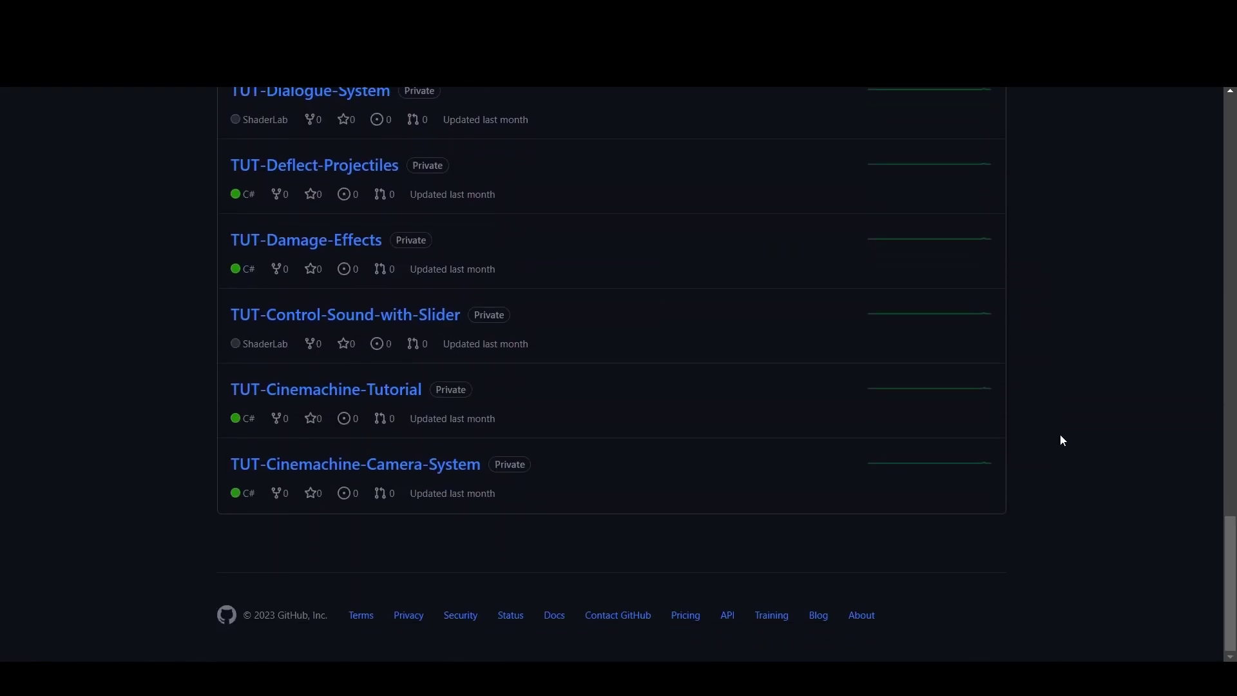